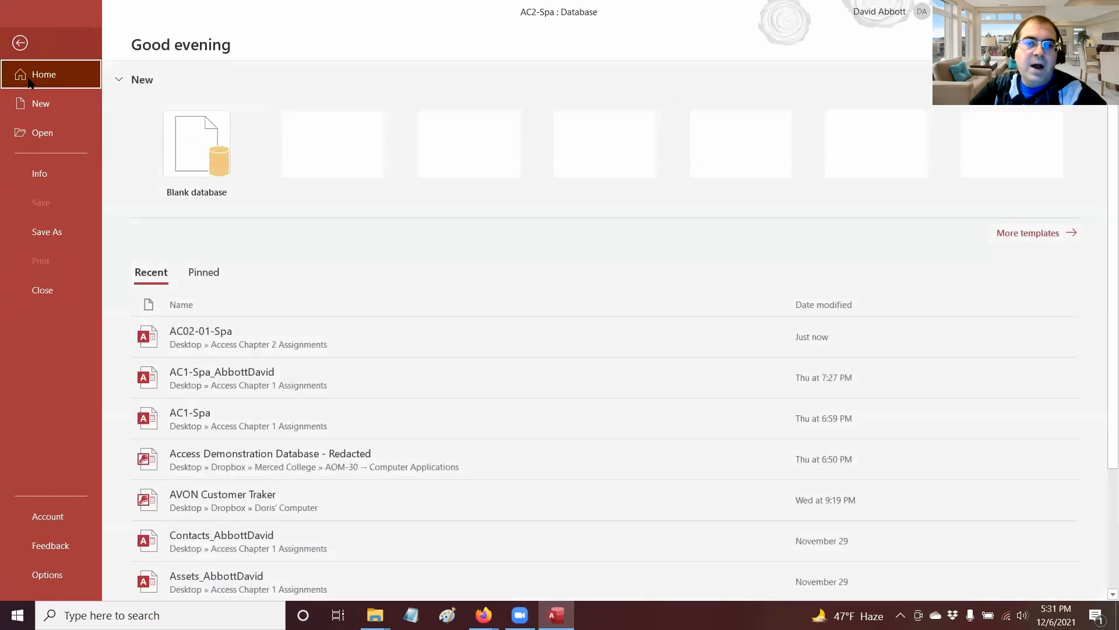
Step: Save the database as AC02-01-Spa with the student's name appended in the Desktop folder Access Chapter 2 Assignments, and enable its content
click(41, 233)
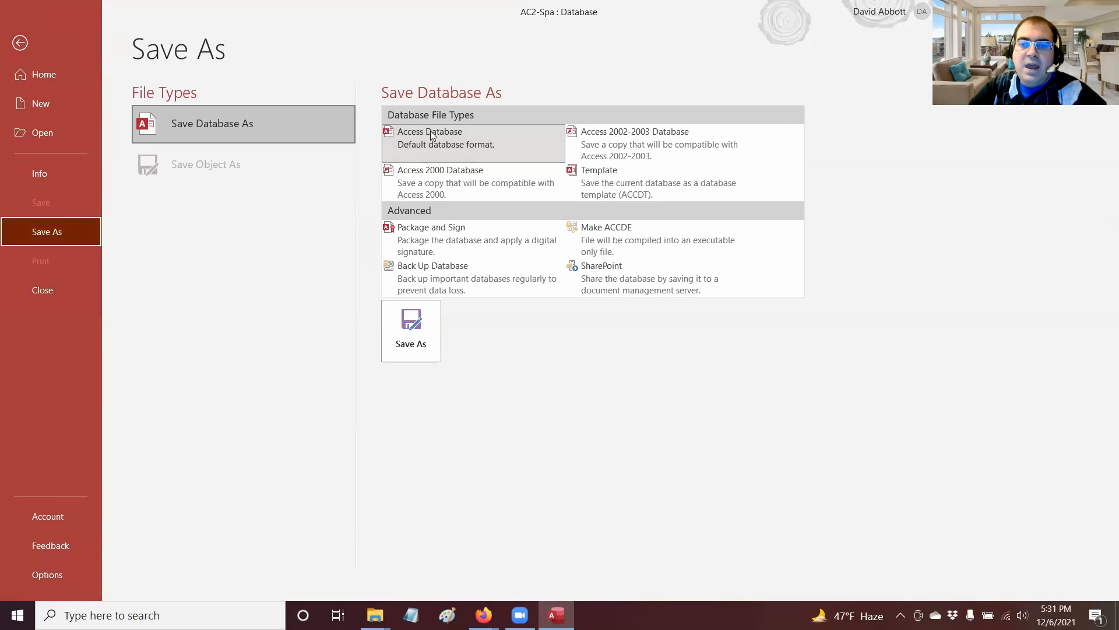
click(394, 330)
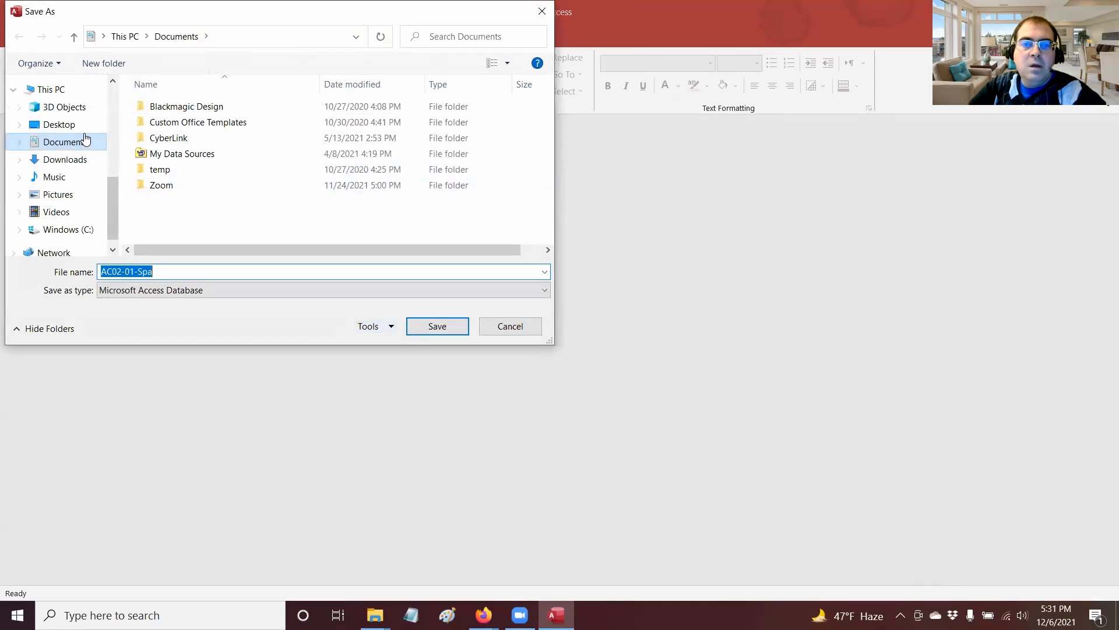
click(82, 128)
click(277, 140)
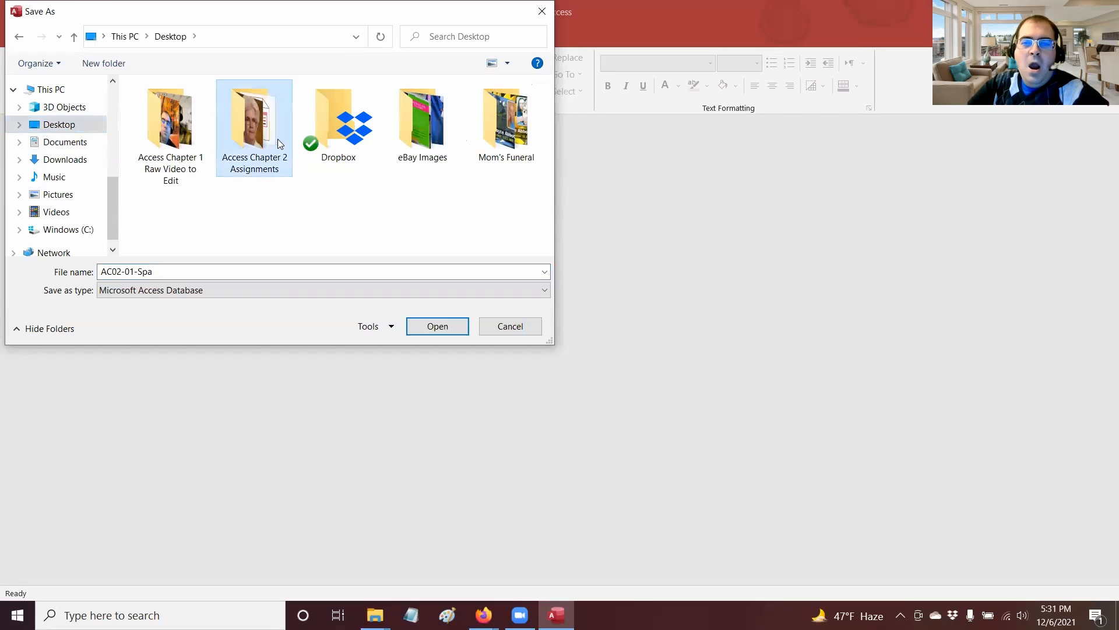
double_click(277, 140)
double_click(191, 273)
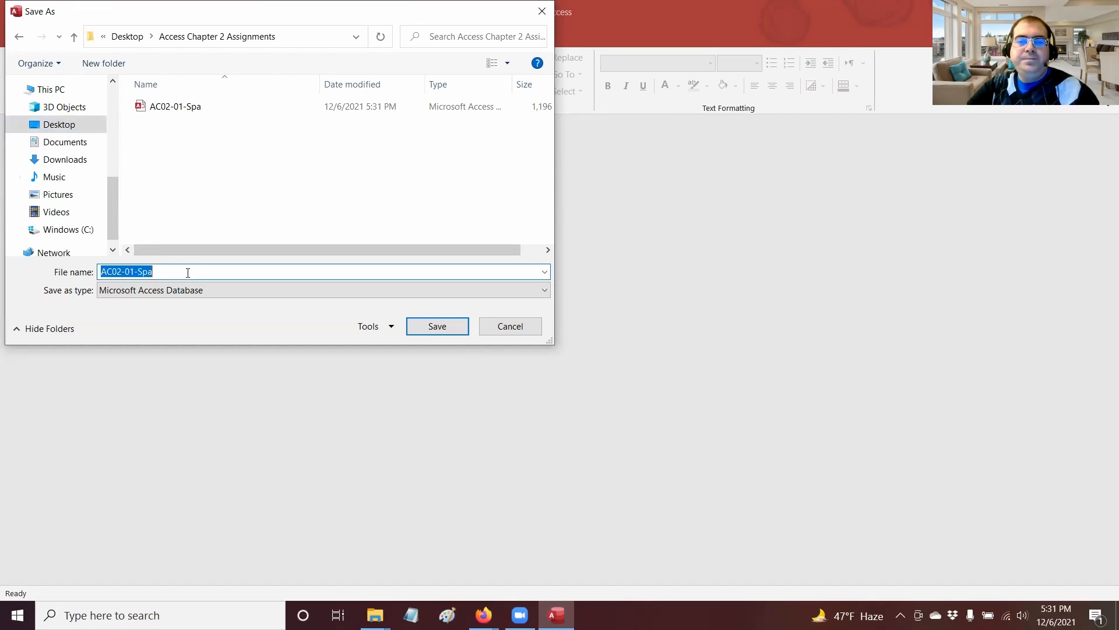
click(188, 272)
text(_AbbottDavid)
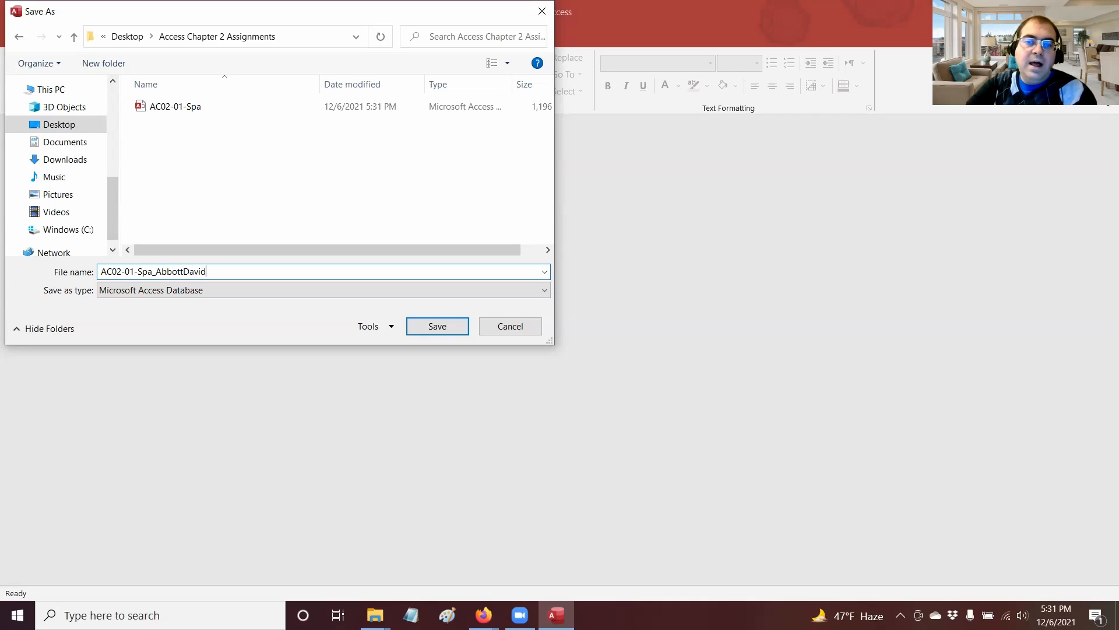
key(Return)
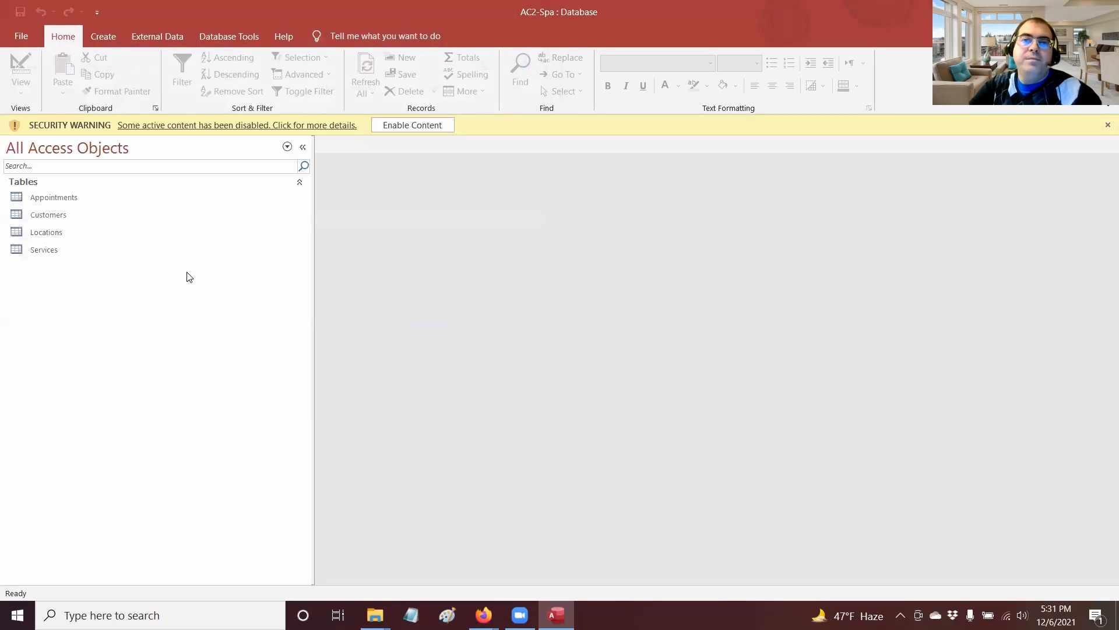
click(409, 124)
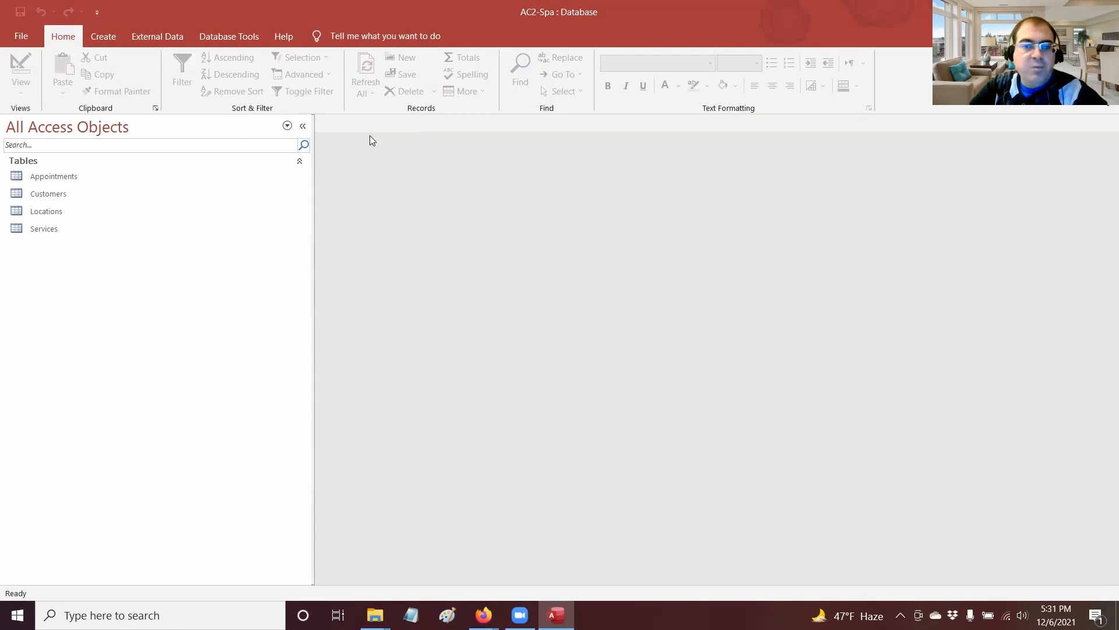
Step: Open the Appointments table and examine each field of its records, from AppointmentID to Service
click(80, 177)
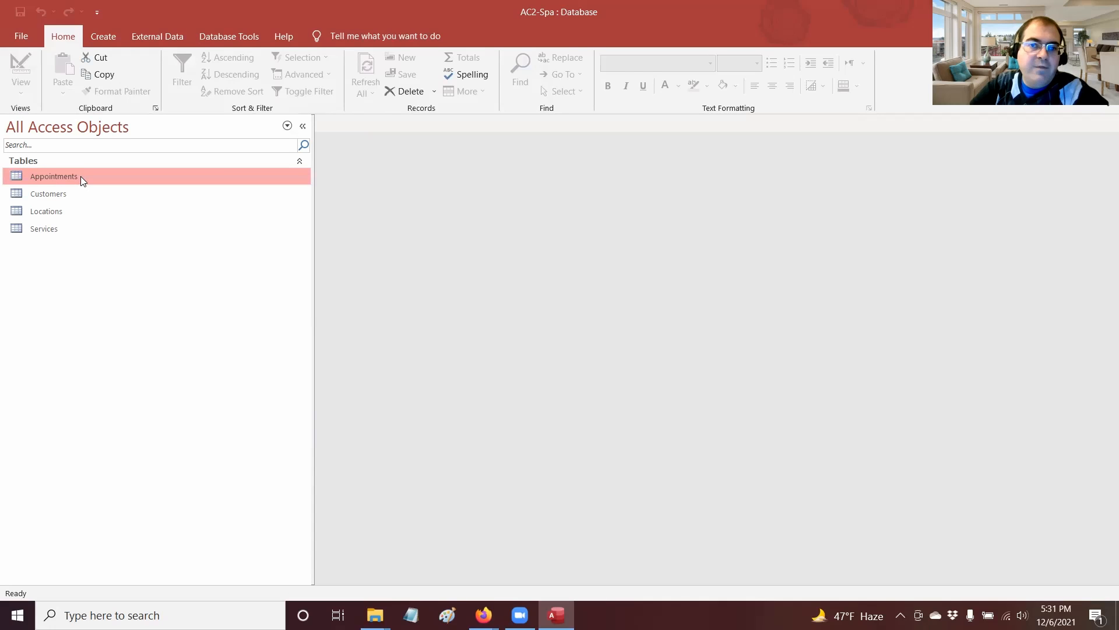
double_click(81, 176)
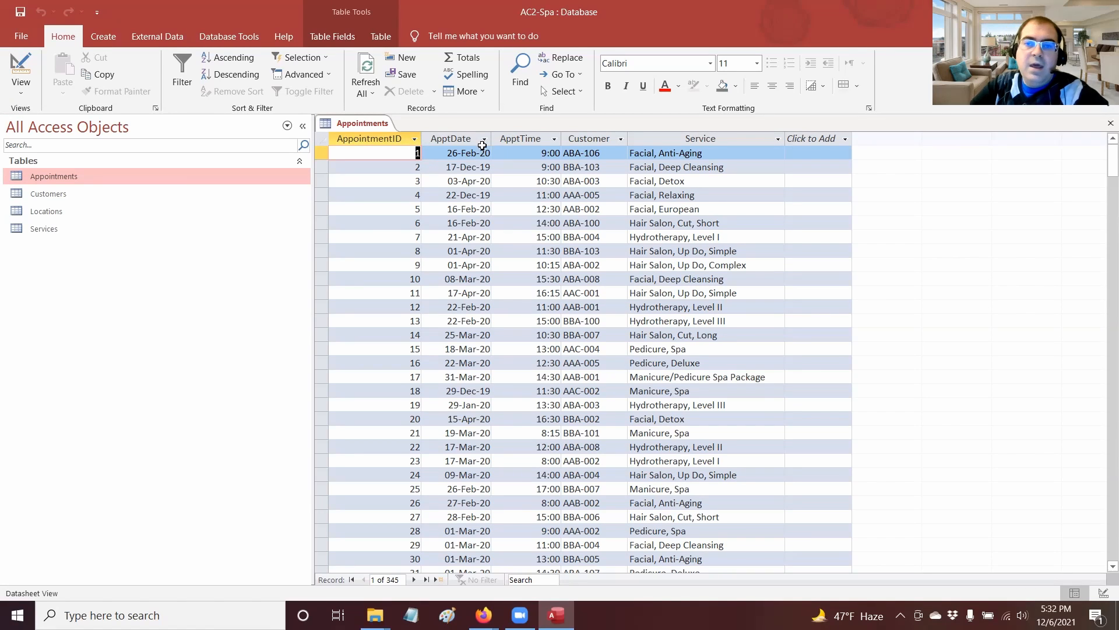
click(397, 158)
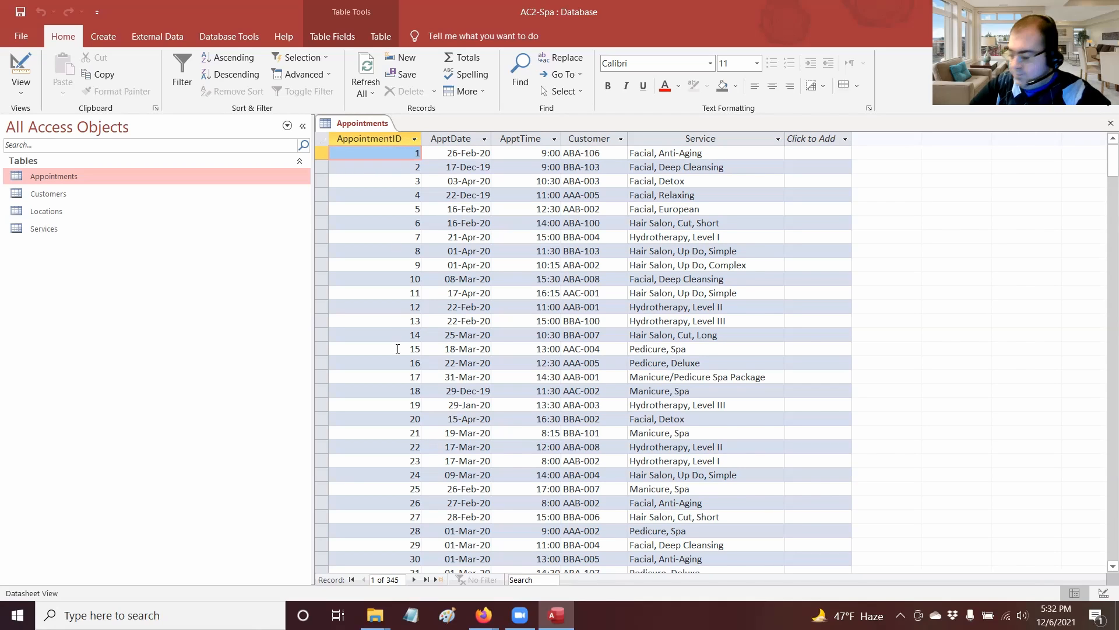
click(462, 154)
click(521, 151)
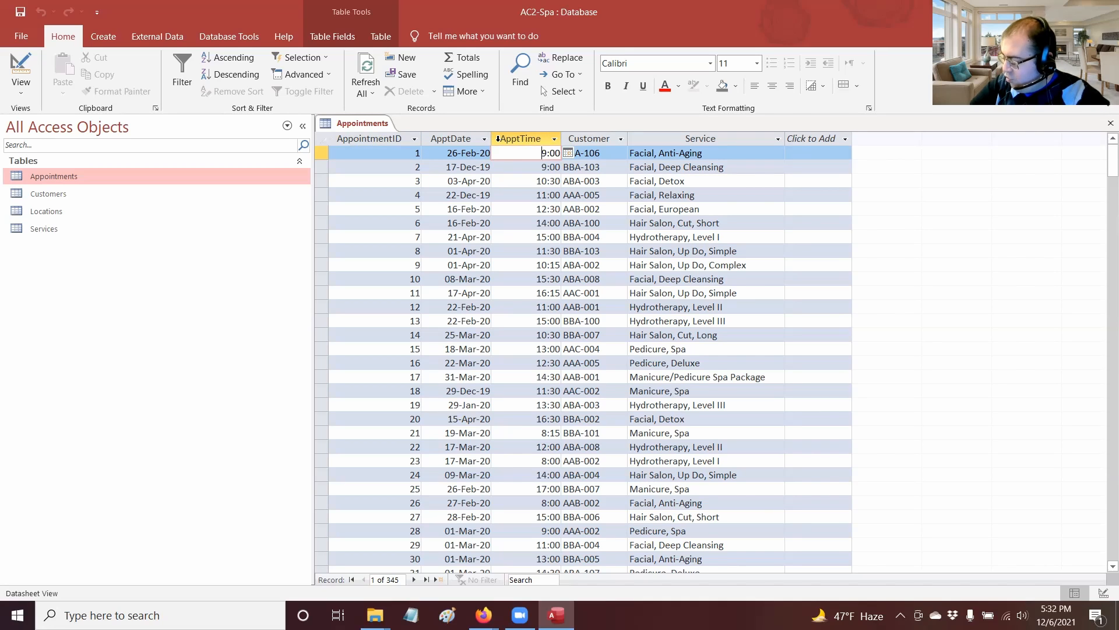
click(593, 154)
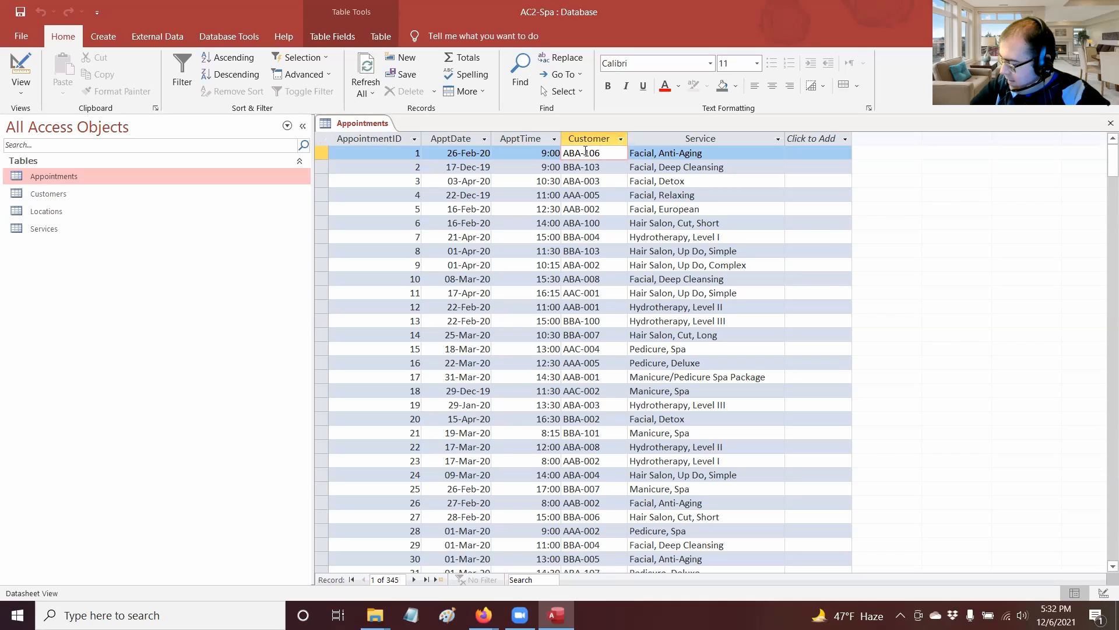
click(671, 163)
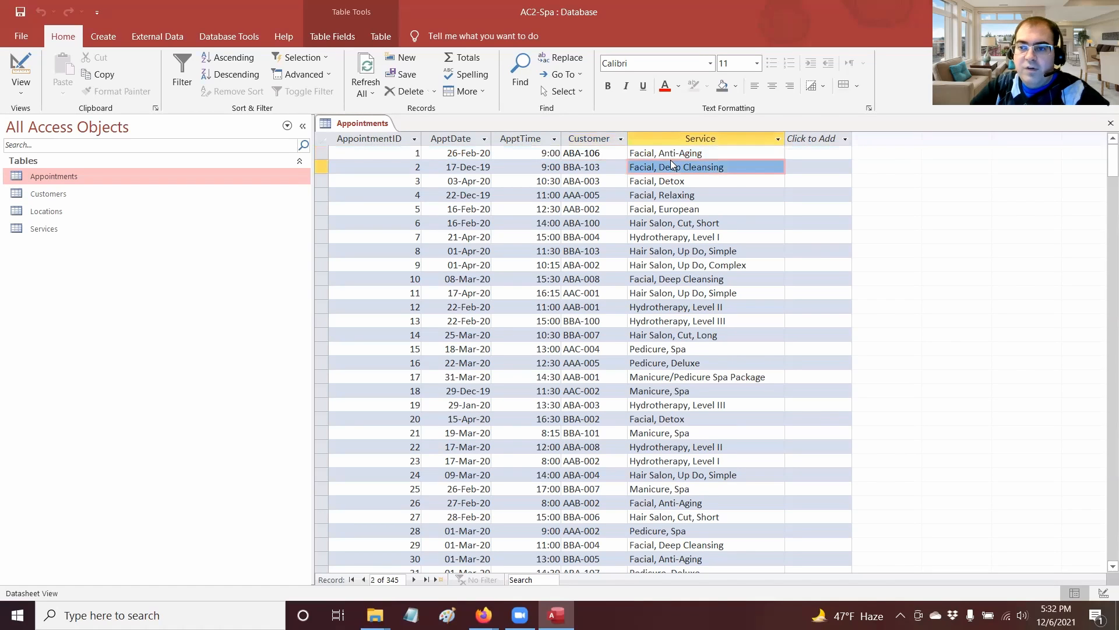
click(670, 156)
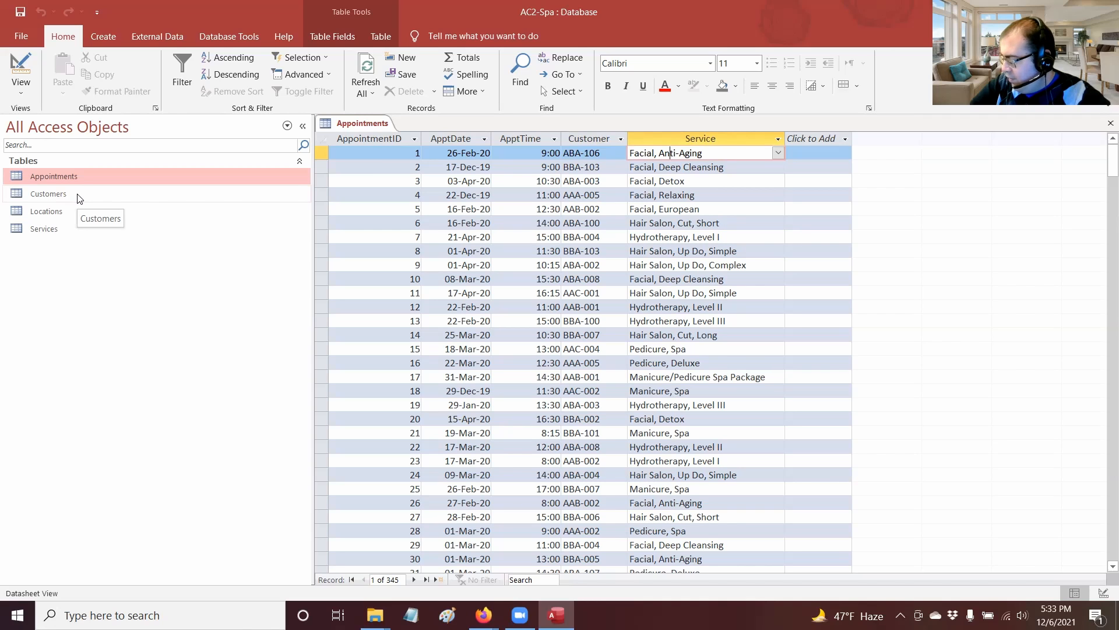
Step: Open the Customers table and examine the fields of its first record, from Title through Phone to Notes
double_click(44, 193)
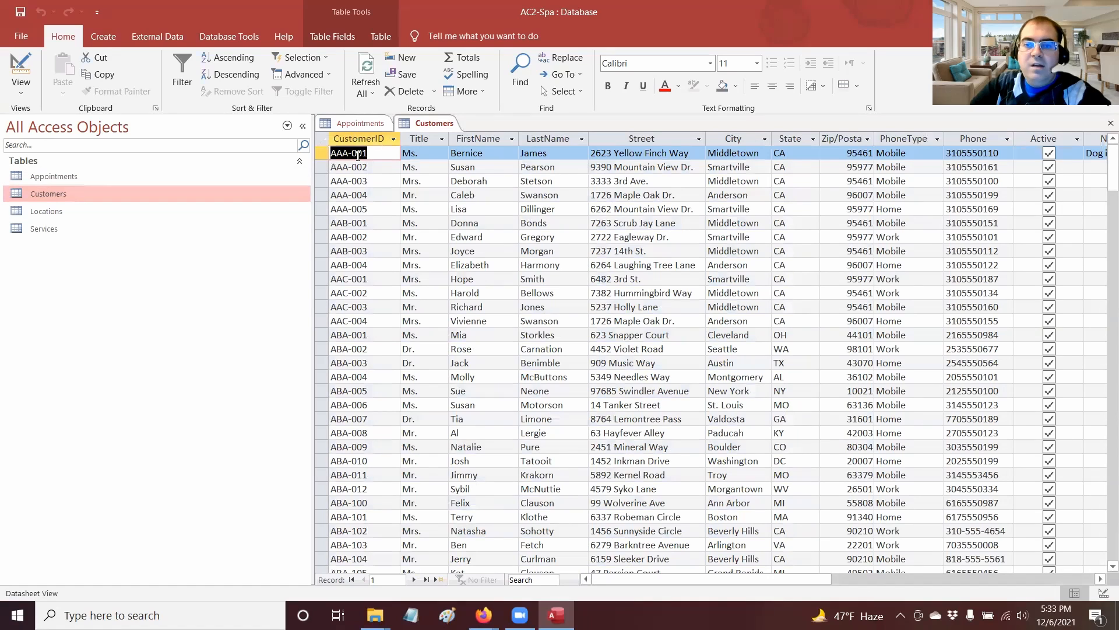
click(353, 124)
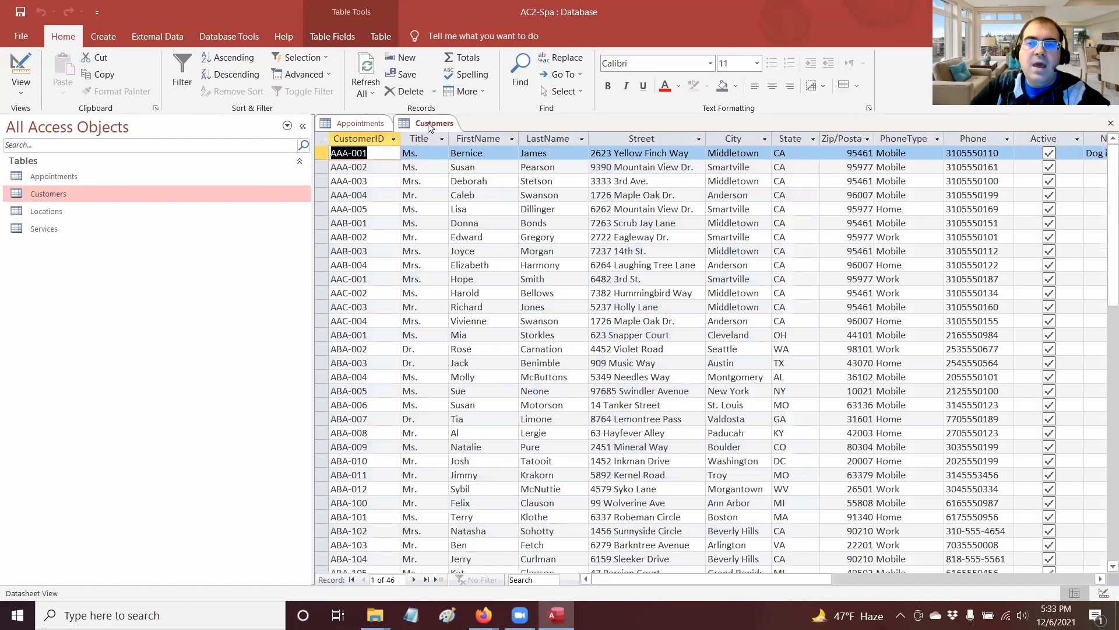
click(432, 124)
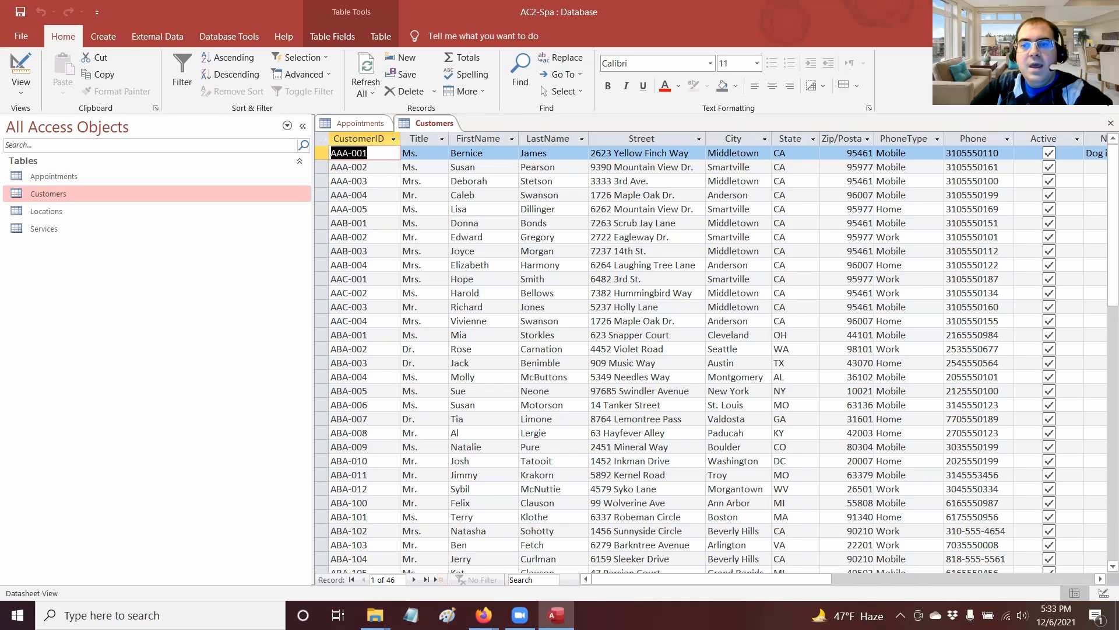
click(428, 153)
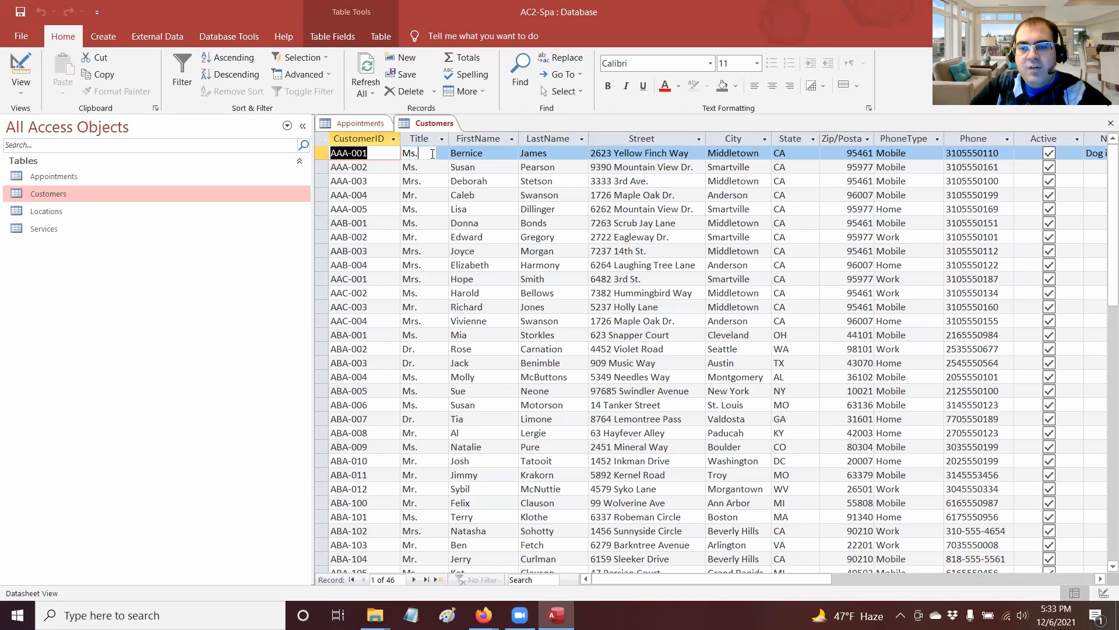
click(473, 152)
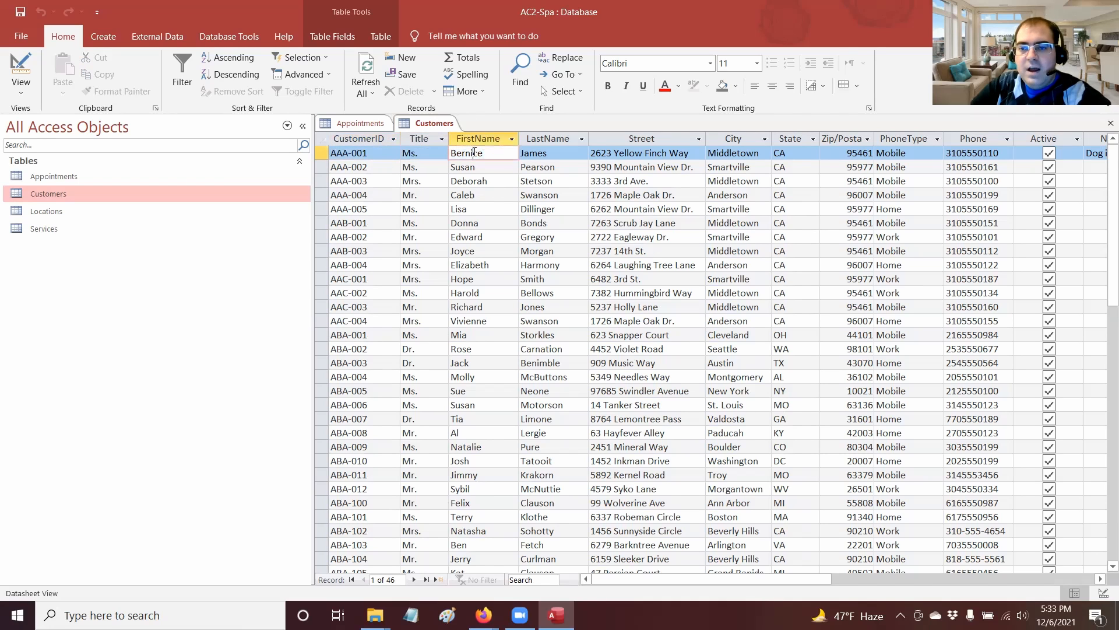
click(532, 159)
click(671, 158)
click(756, 152)
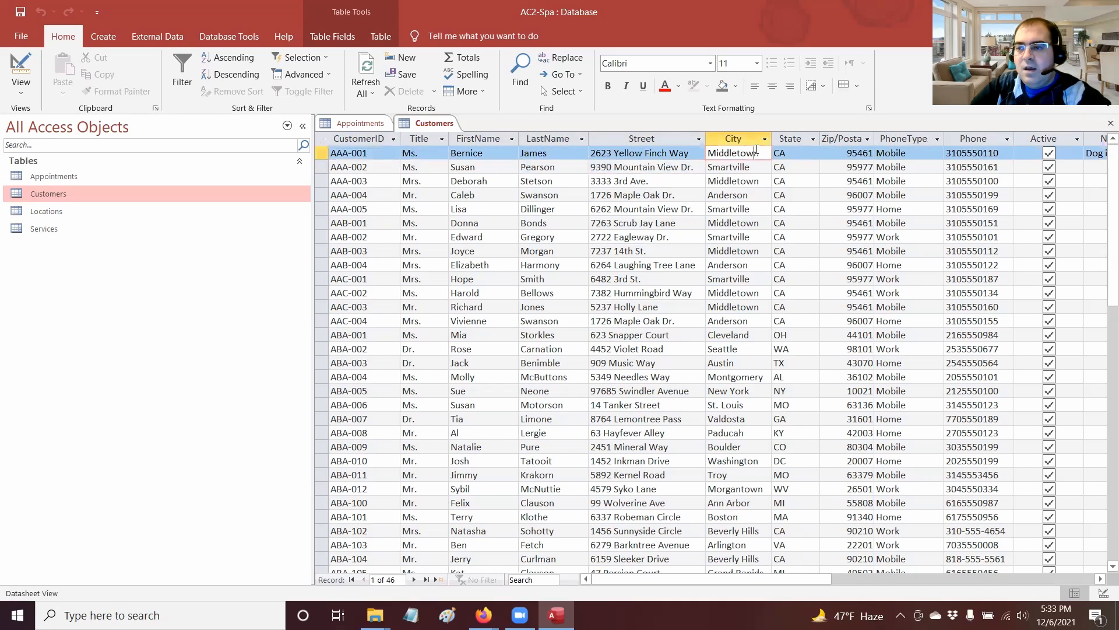
click(782, 153)
click(854, 153)
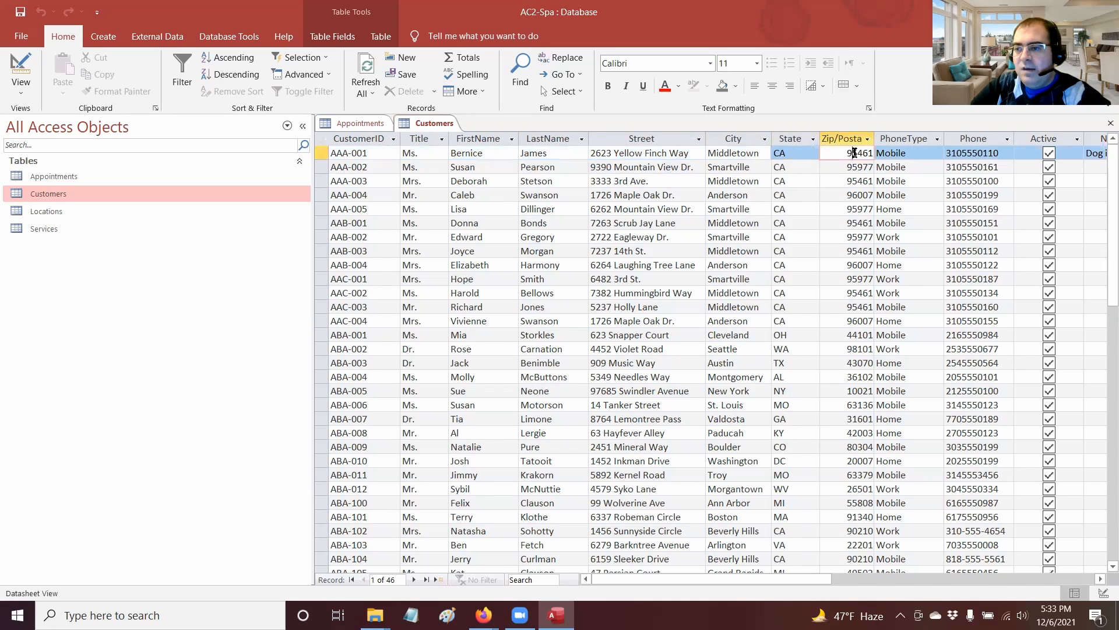
click(921, 153)
click(974, 152)
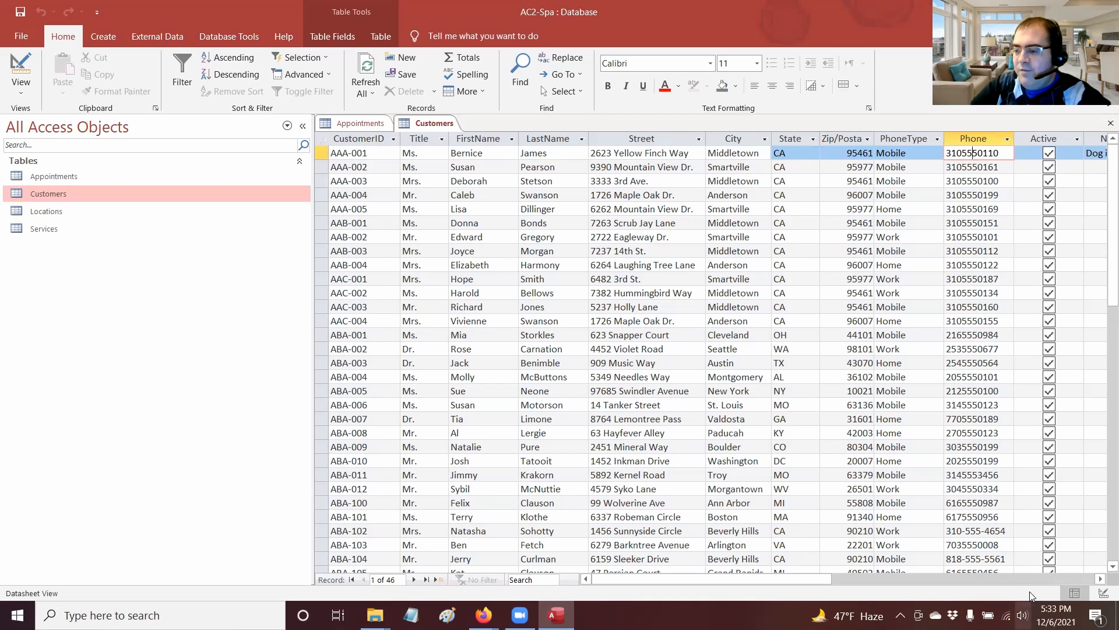
click(1101, 579)
click(1102, 579)
click(1101, 579)
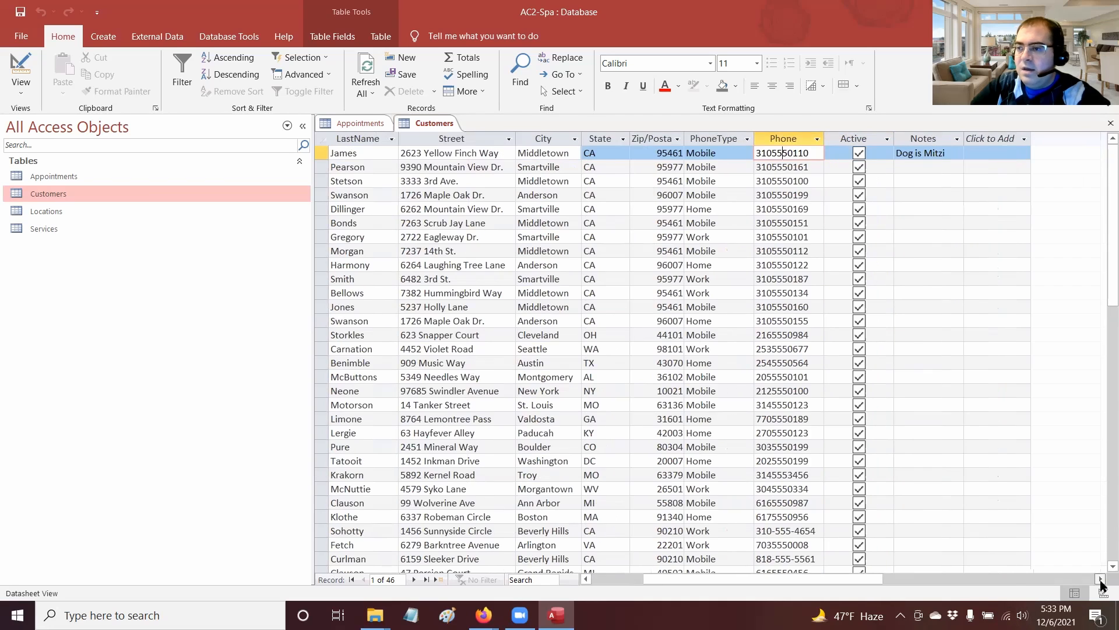
click(908, 153)
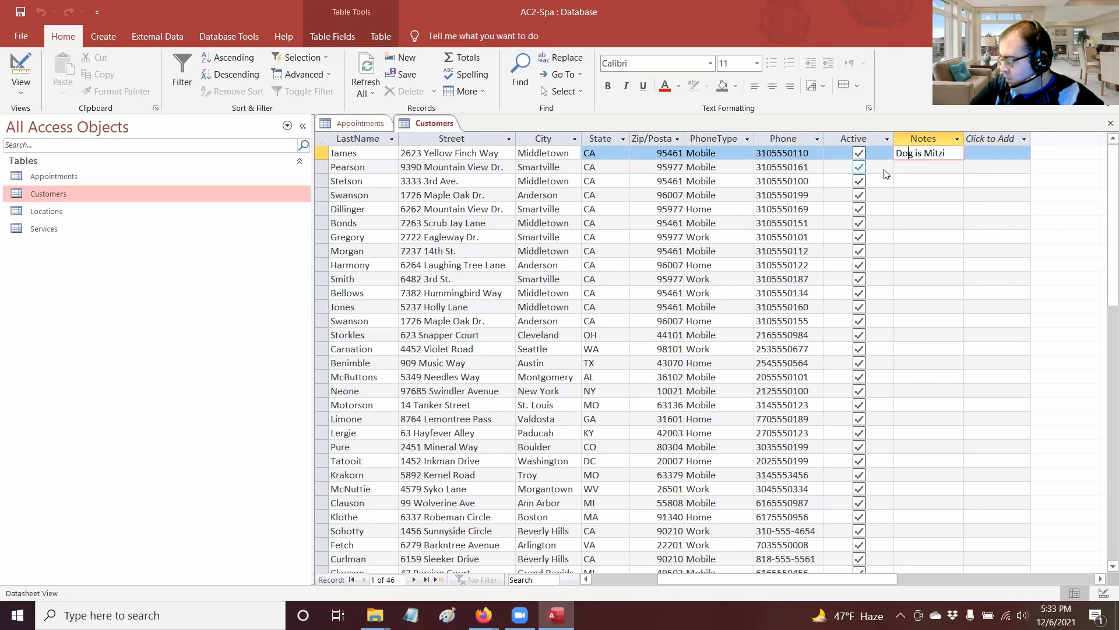
Step: Close the Customers and Appointments tables and create a new blank table
click(1102, 130)
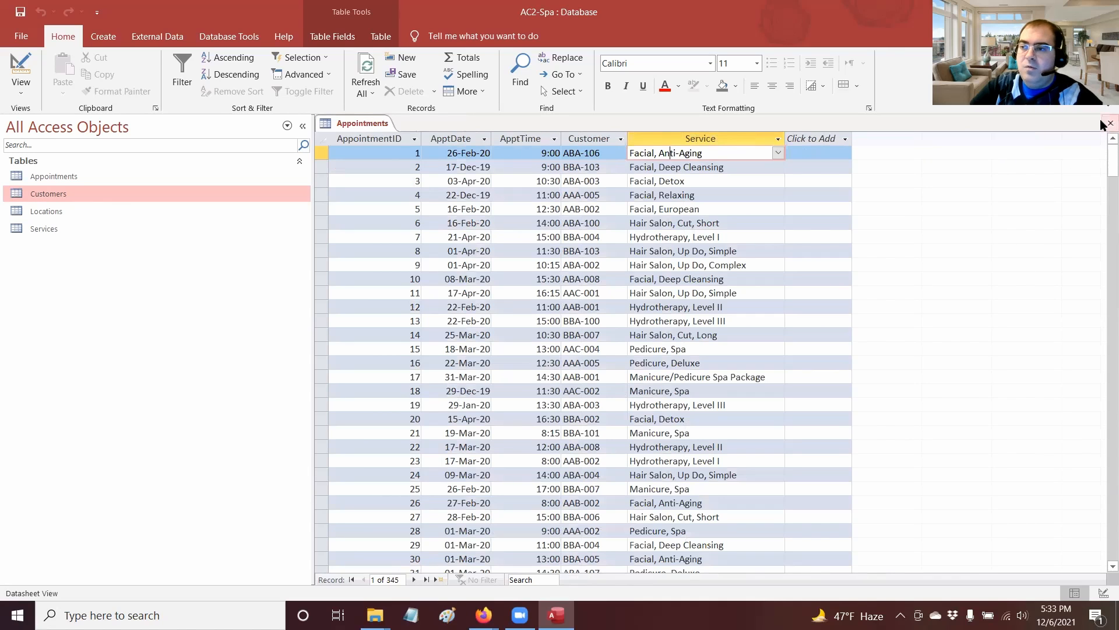
click(1101, 123)
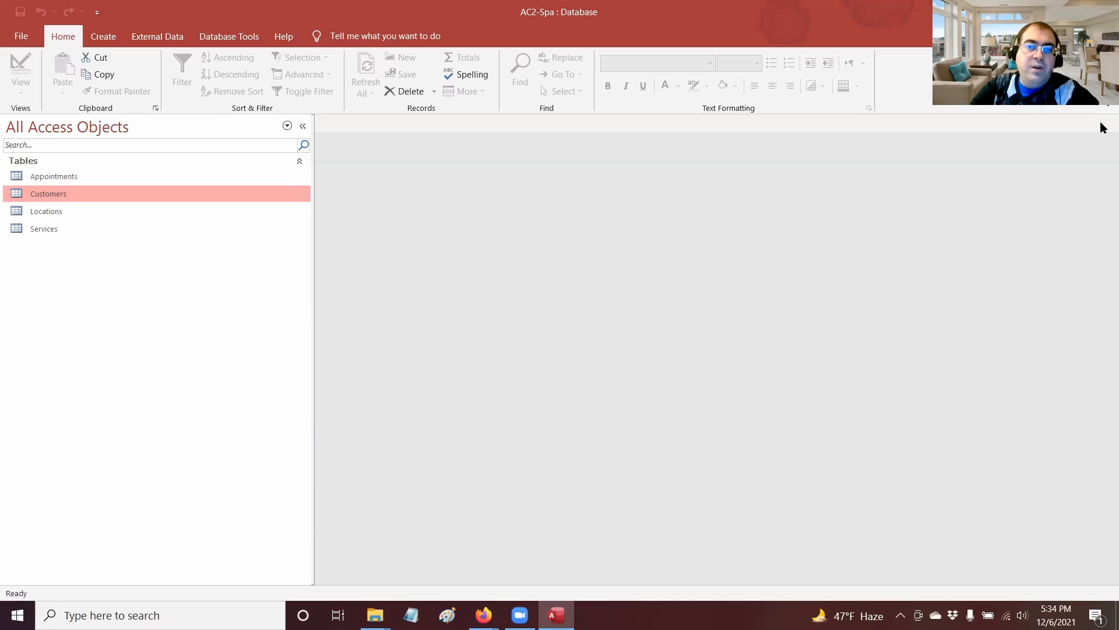
click(103, 39)
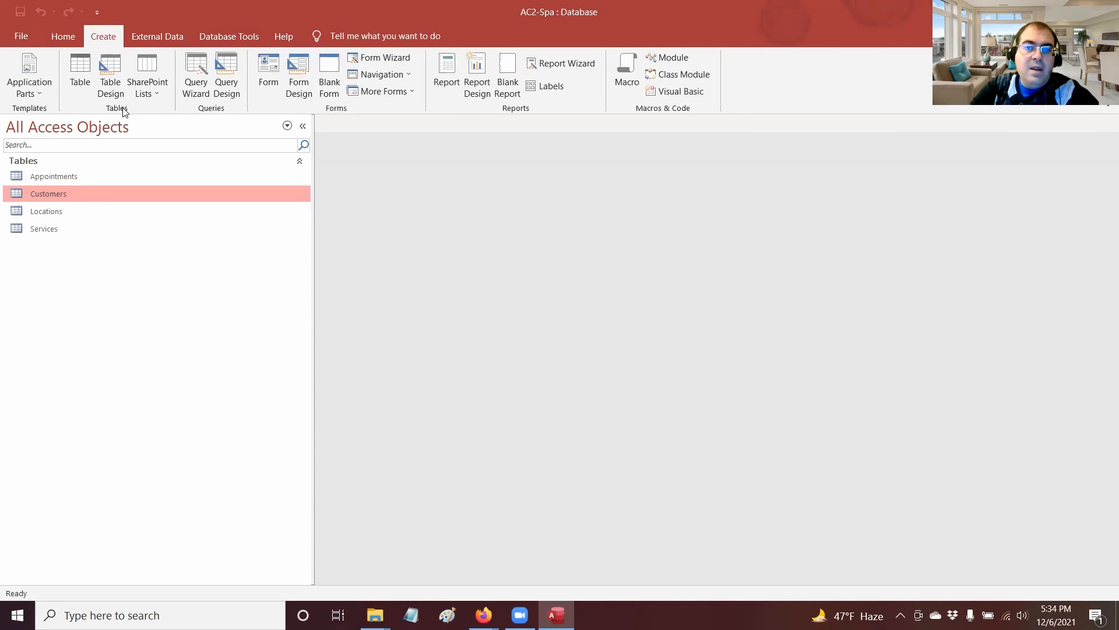
click(74, 92)
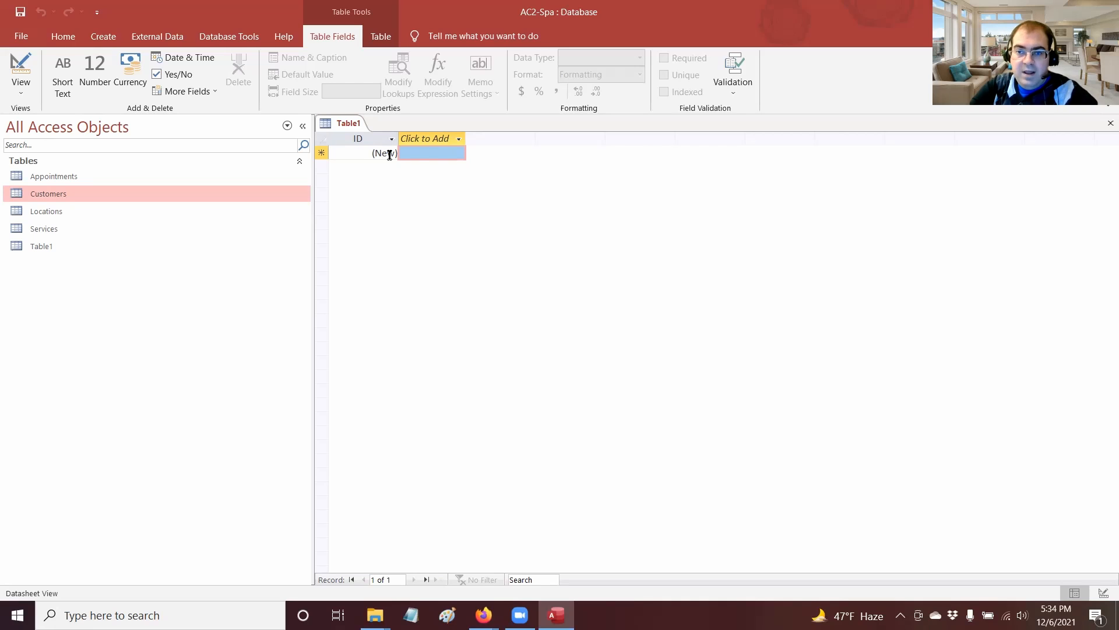
Step: Add a Short Text field after the ID field in the new table
click(420, 155)
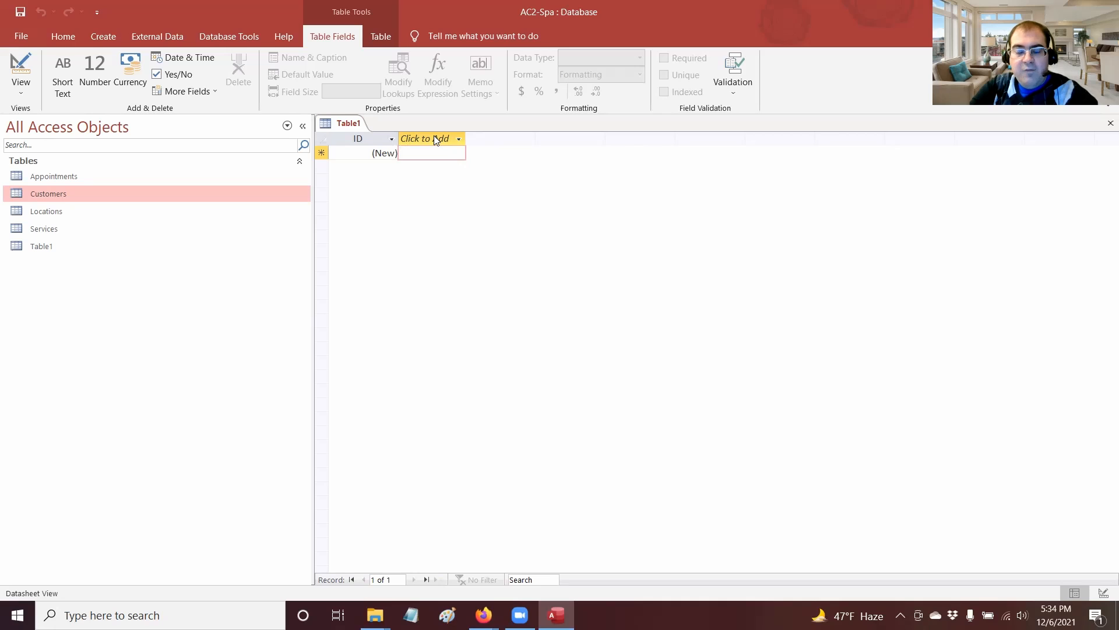
click(434, 139)
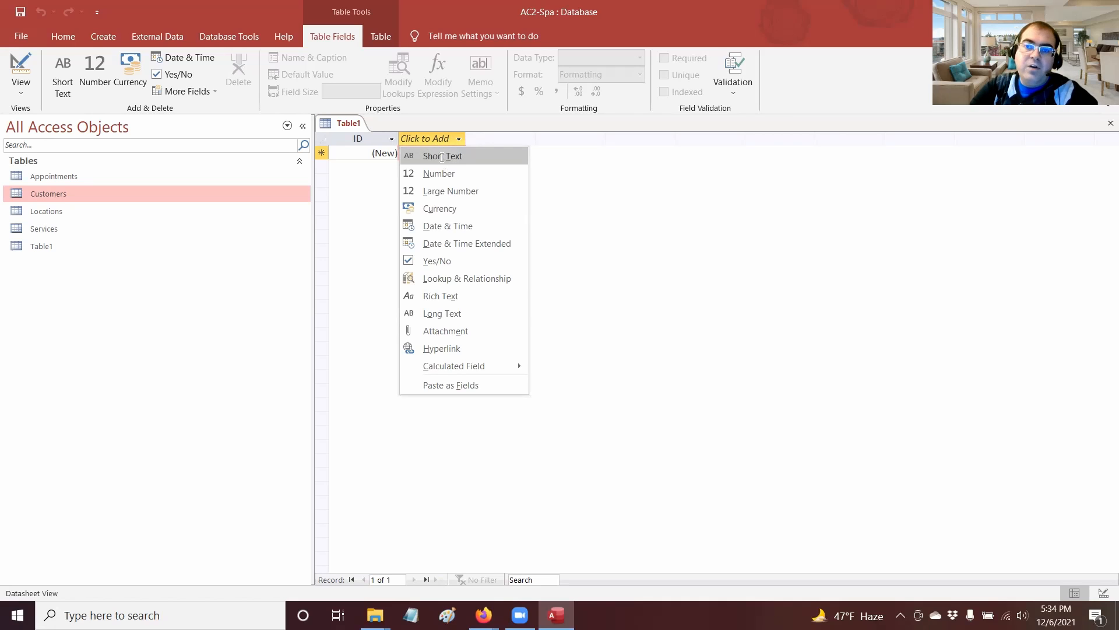
click(441, 156)
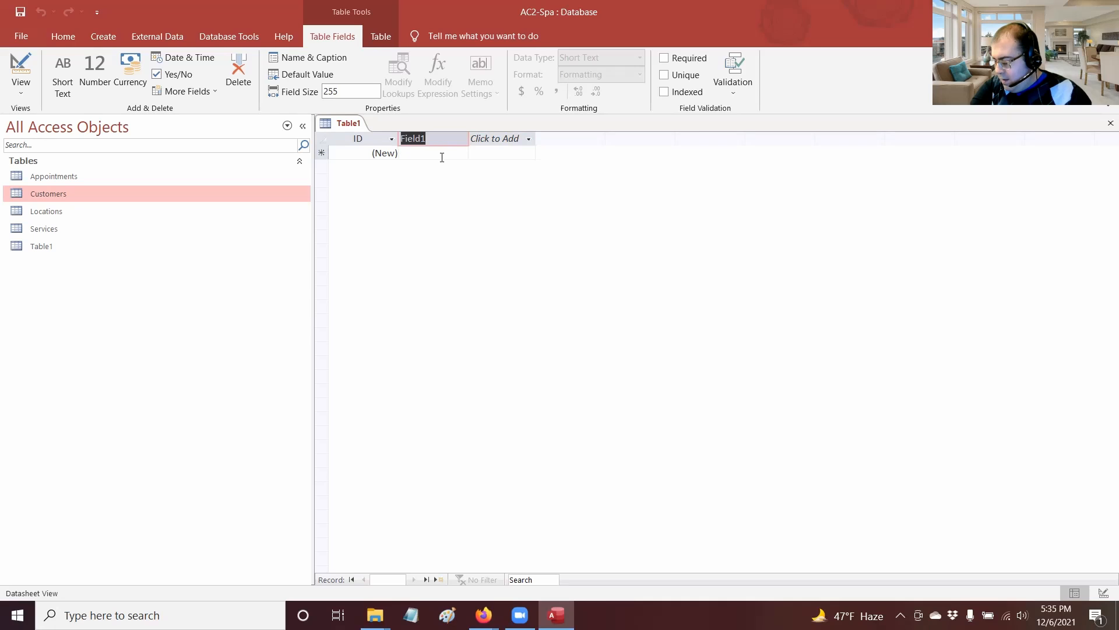
Step: Keep the new field's default name and enter "Bob's Mud Shop" as its value in the first record
click(426, 153)
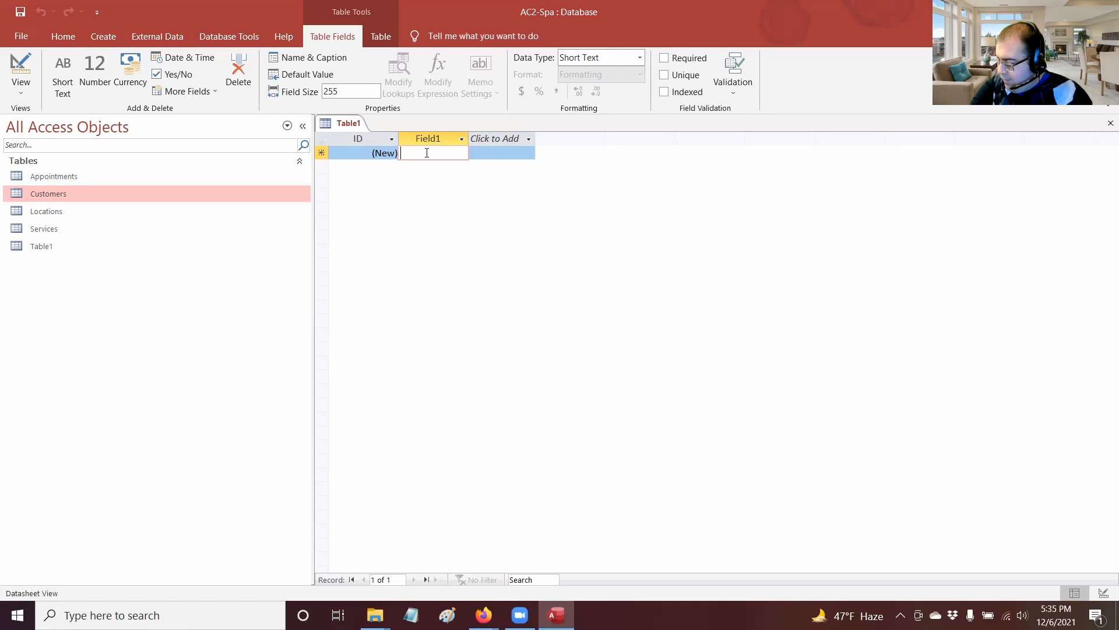
text(Bo)
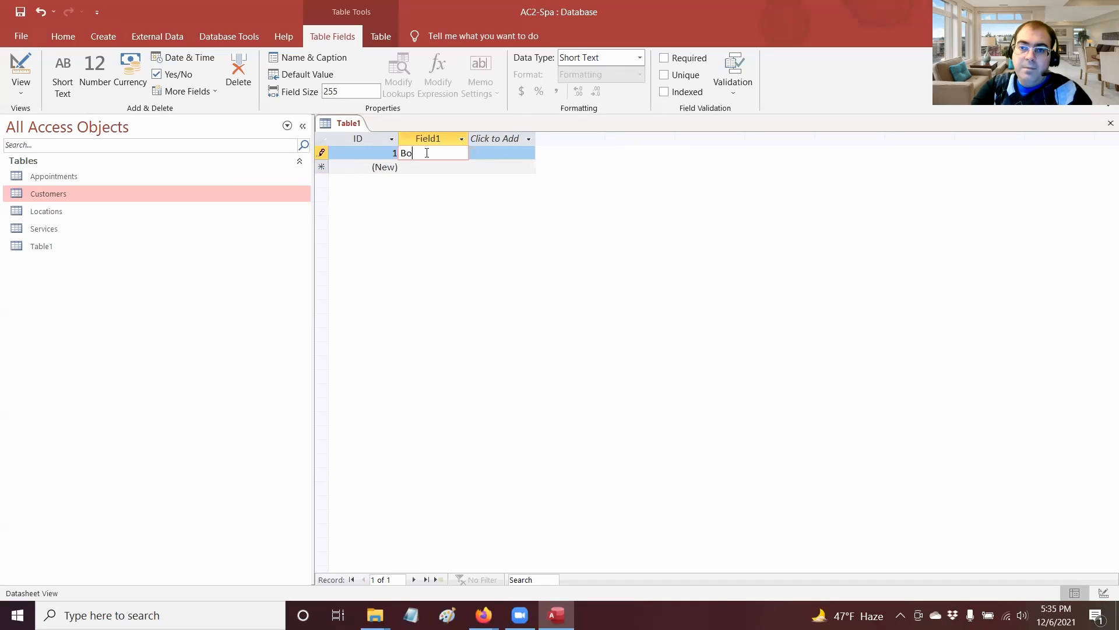
text(b's Mud)
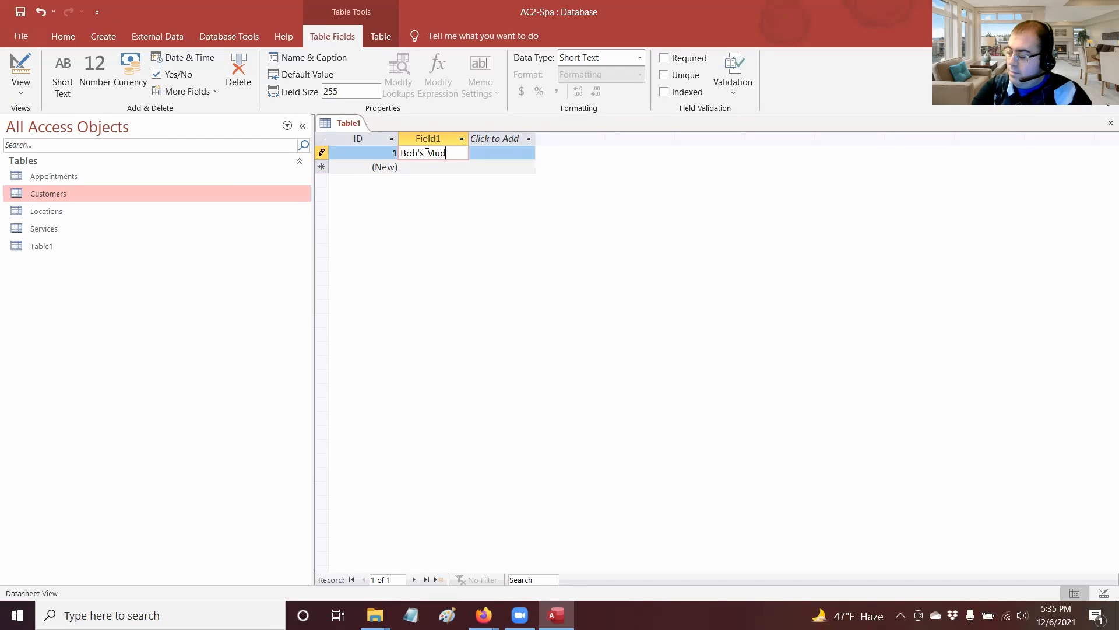
text( Shop)
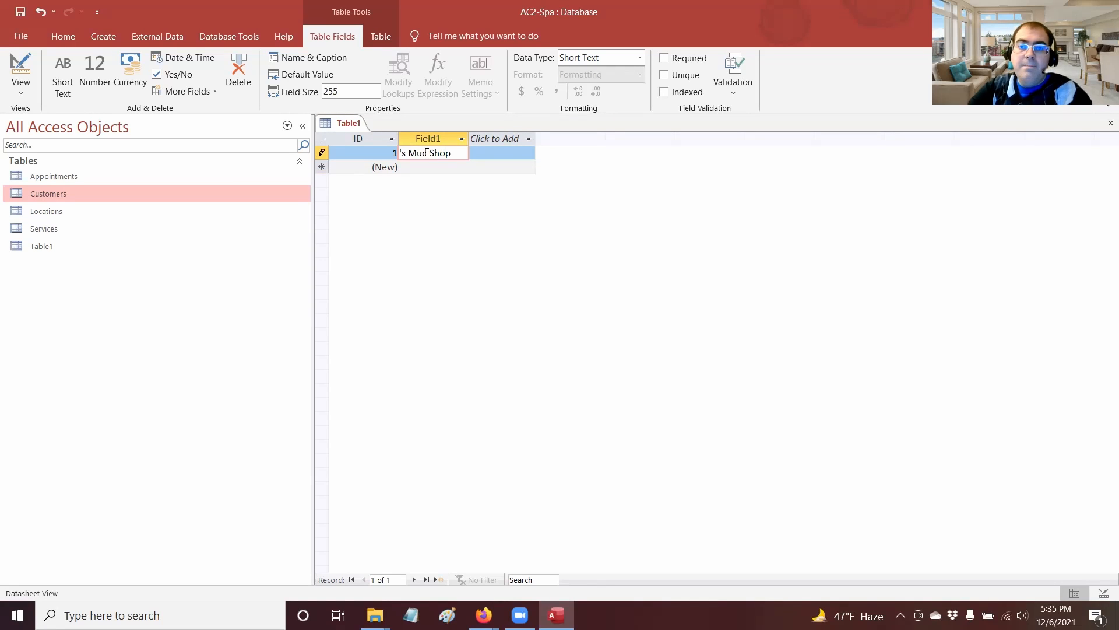
Step: Save the new table under the name Suppliers
click(482, 154)
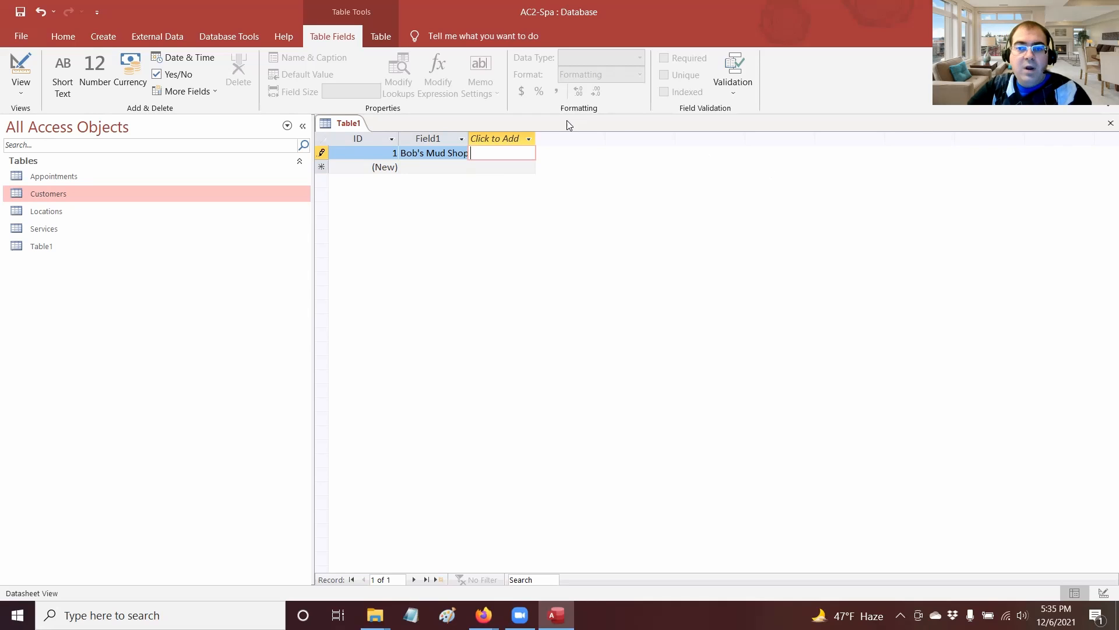
right_click(345, 122)
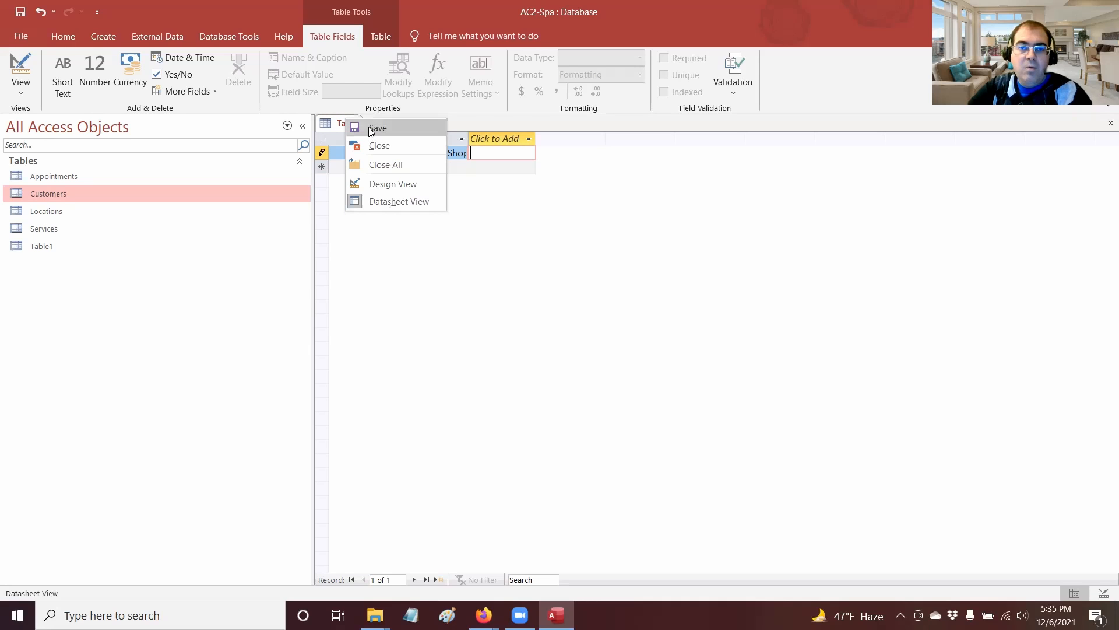
click(370, 129)
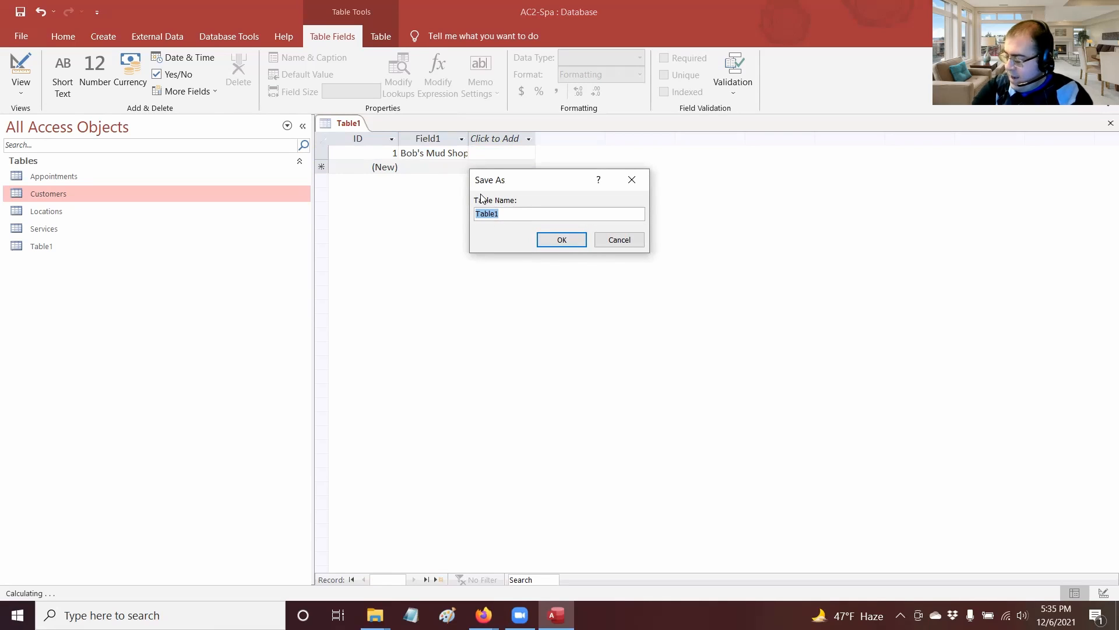
text(Suppliers)
key(Return)
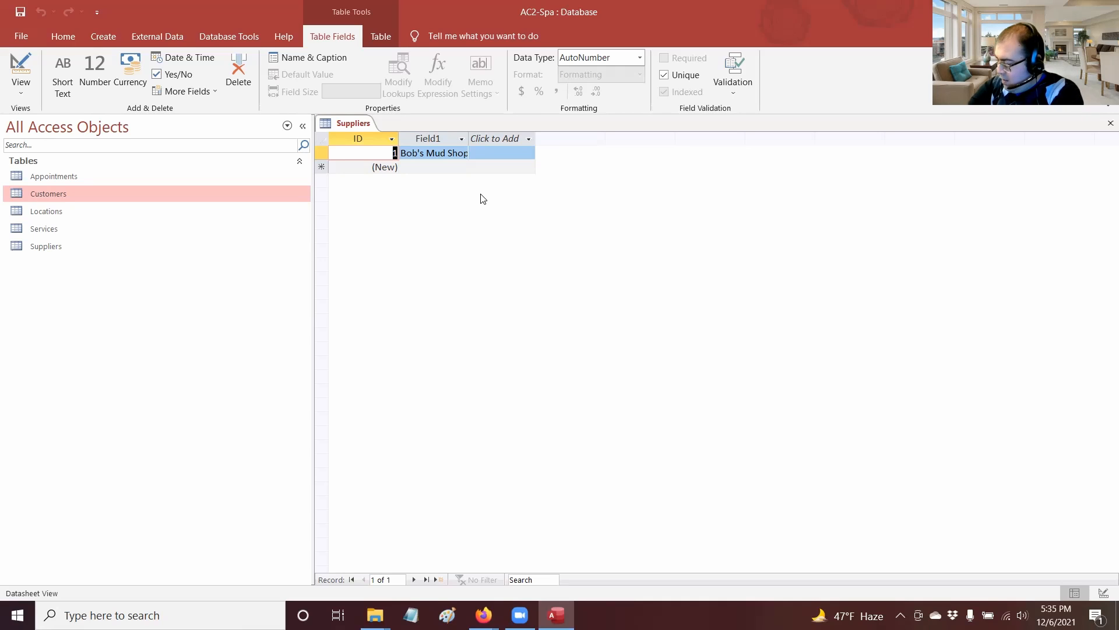
Step: Rename the ID field of the Suppliers table to SupplierID
right_click(360, 138)
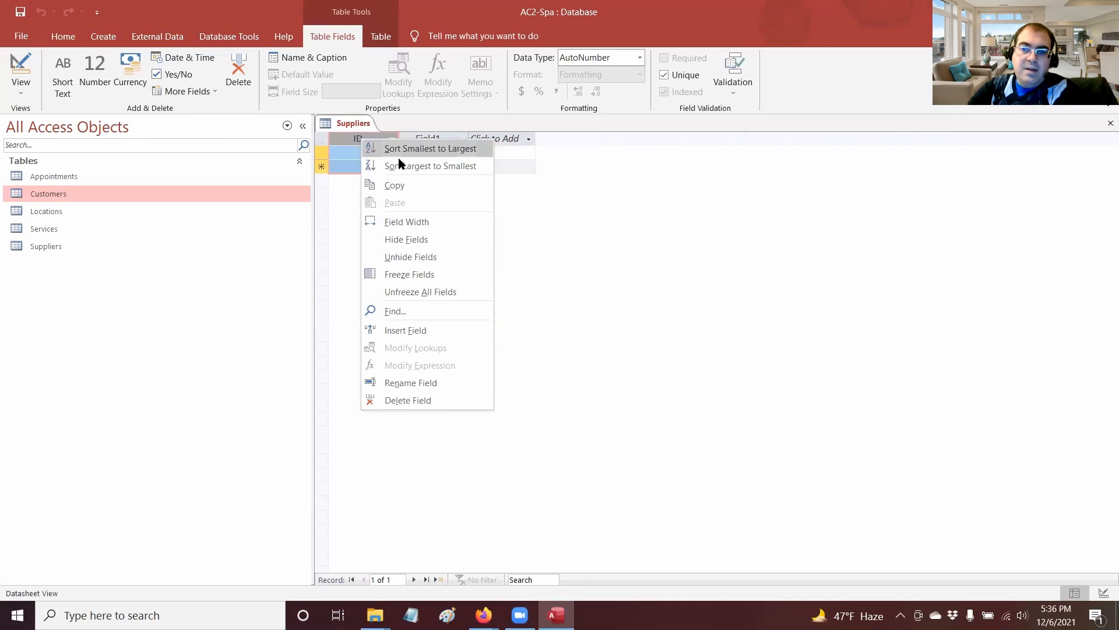
click(439, 380)
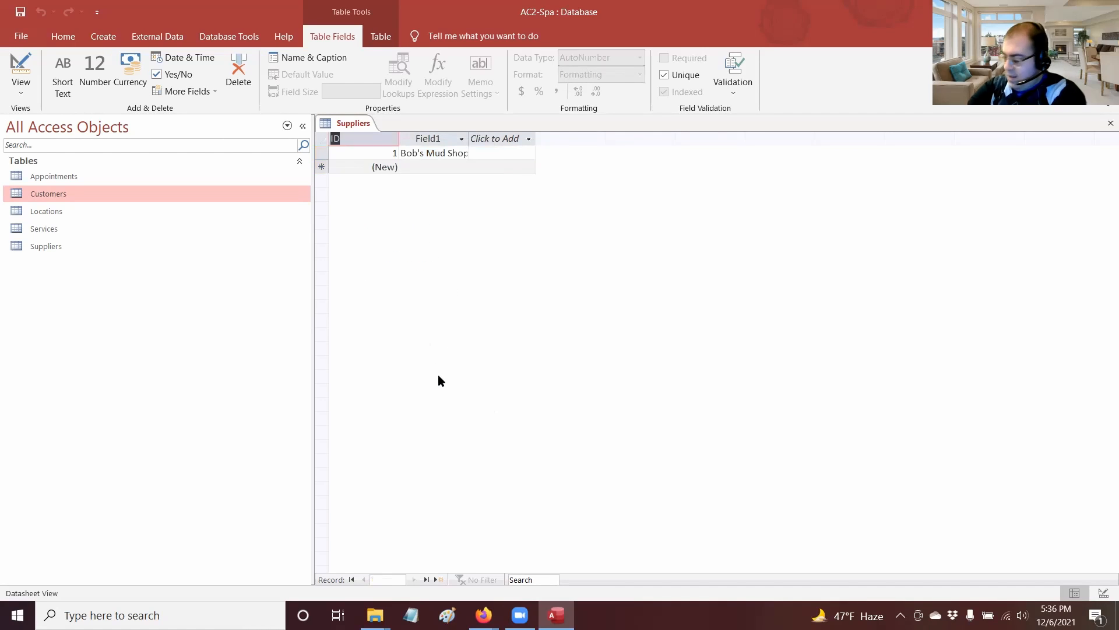
text(Su)
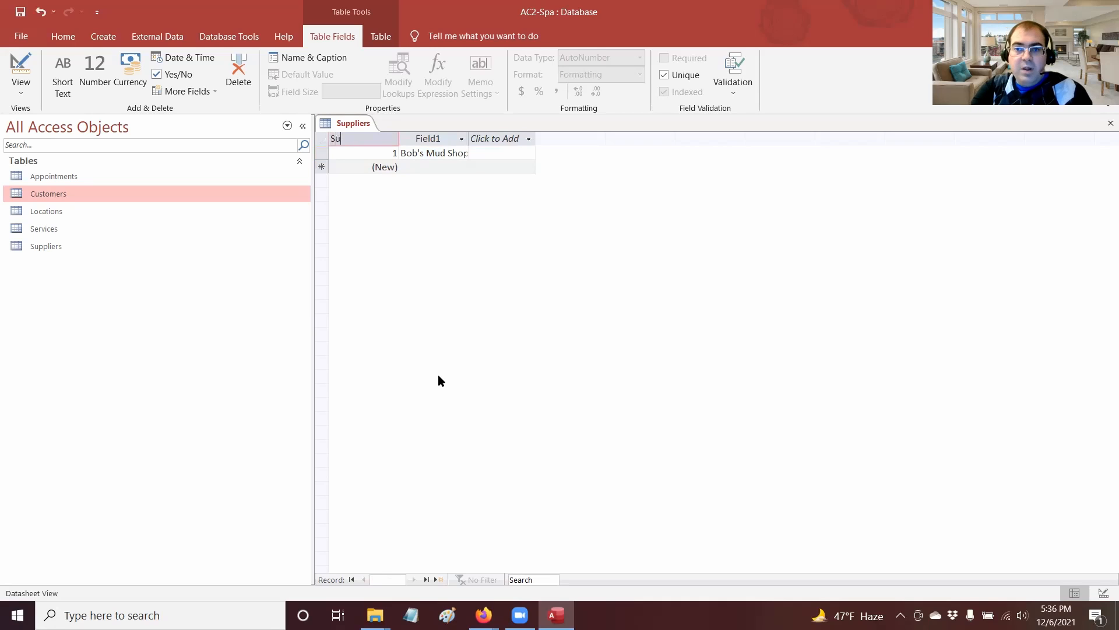
text(pplierID)
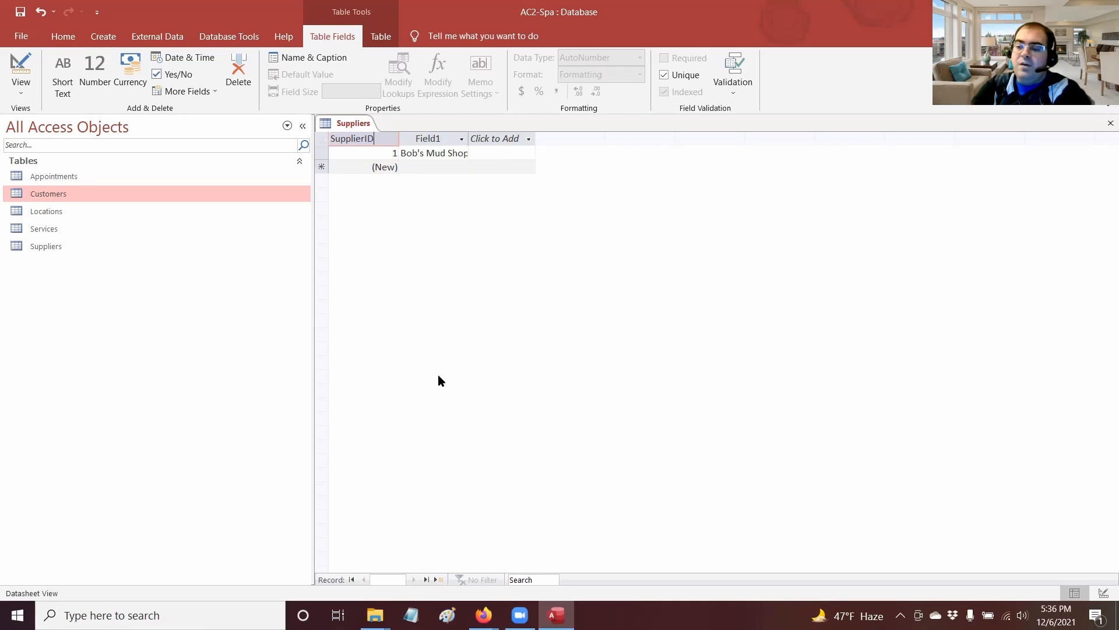
key(Return)
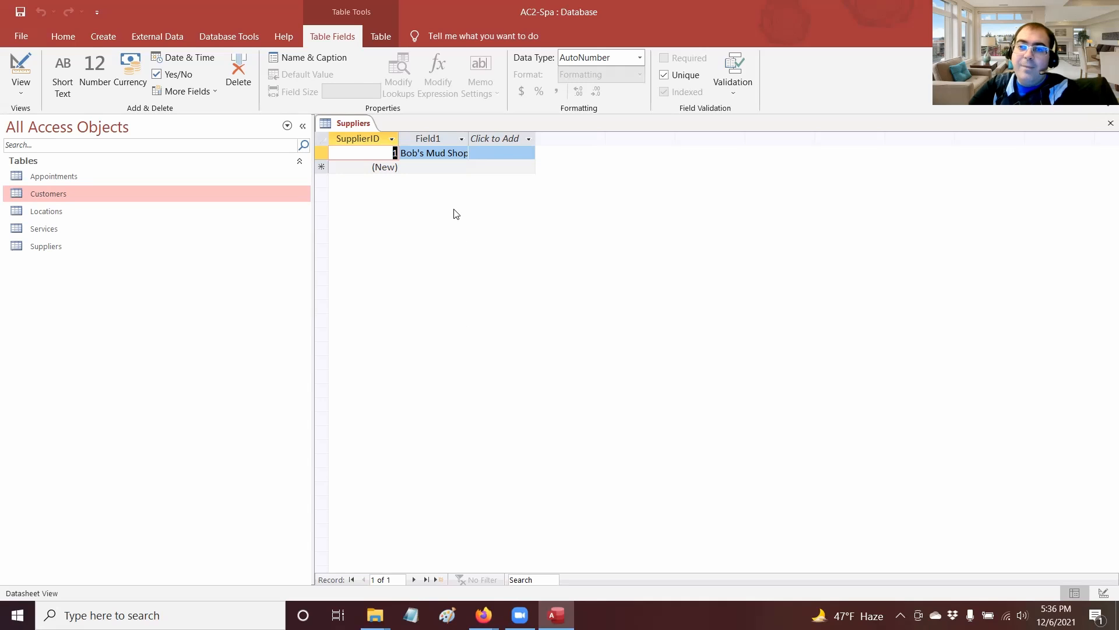
Step: Set Field1's name to CompanyName and its caption to "Company Name", and save the table
click(443, 131)
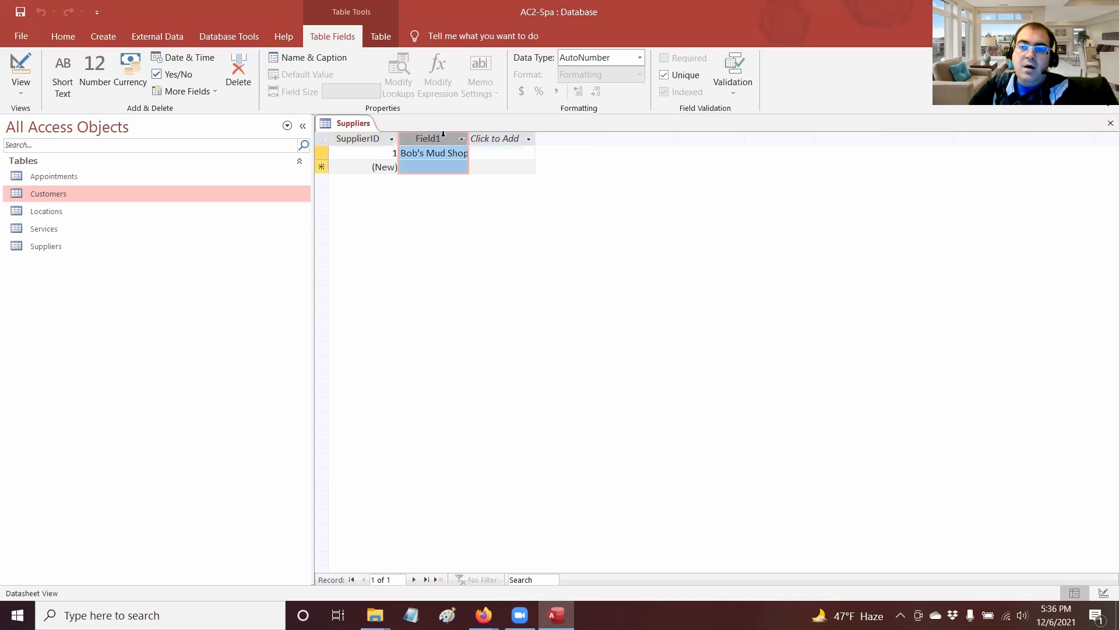
right_click(443, 134)
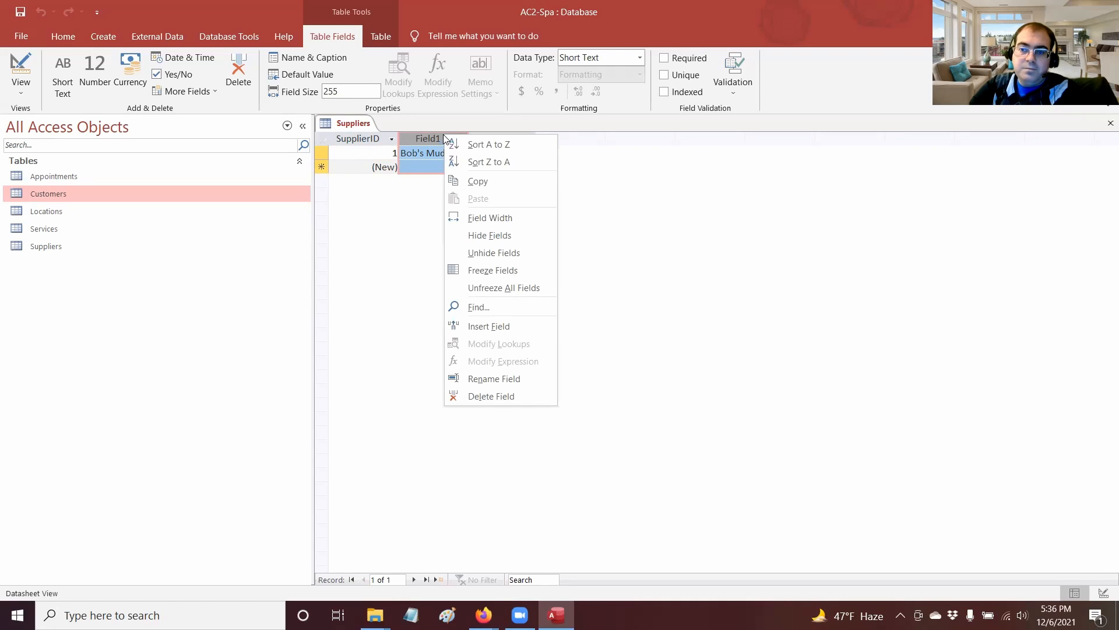
key(Escape)
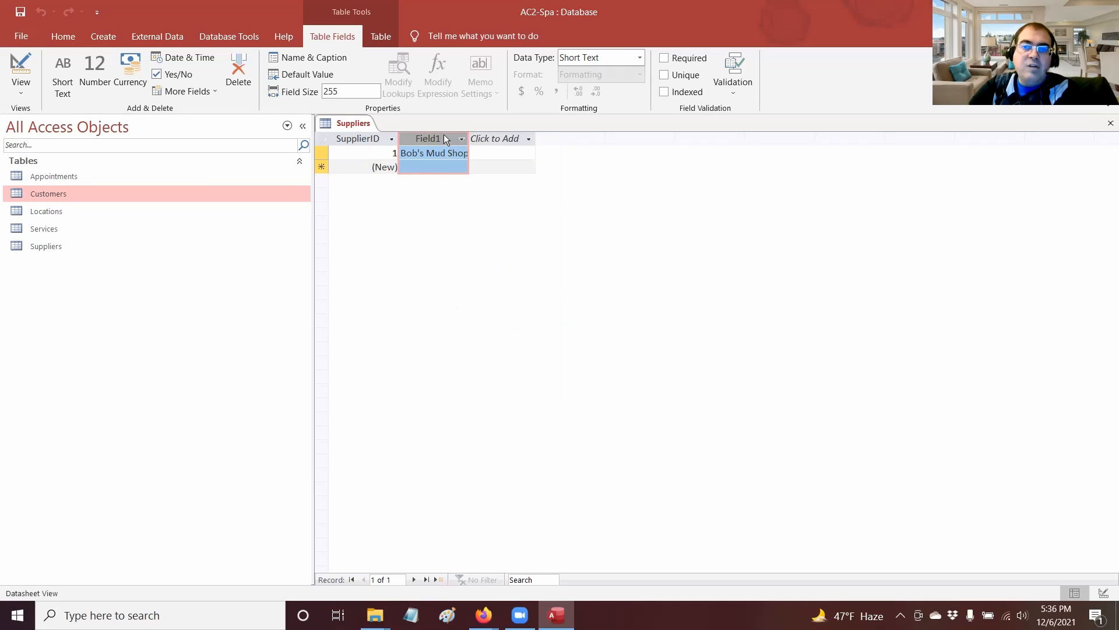
click(342, 63)
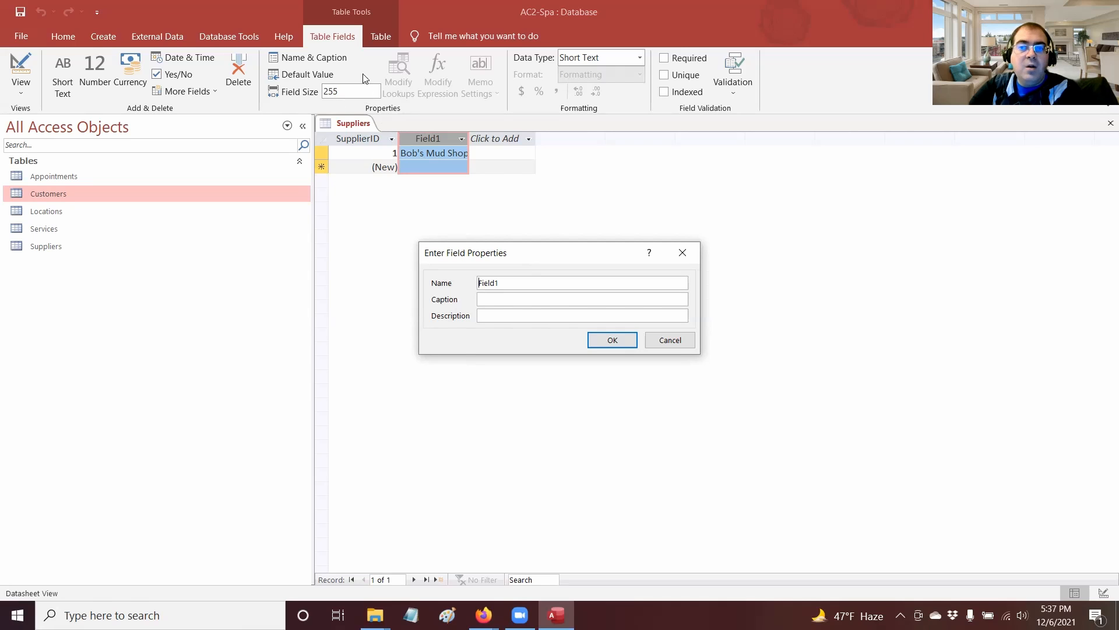
double_click(527, 284)
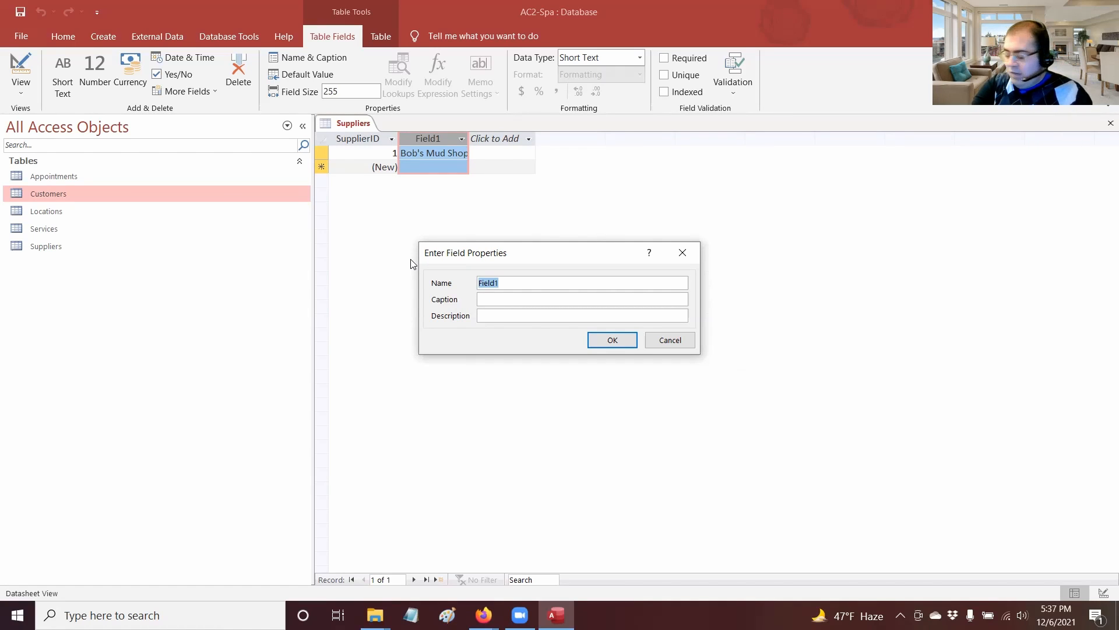
text(CompanyName)
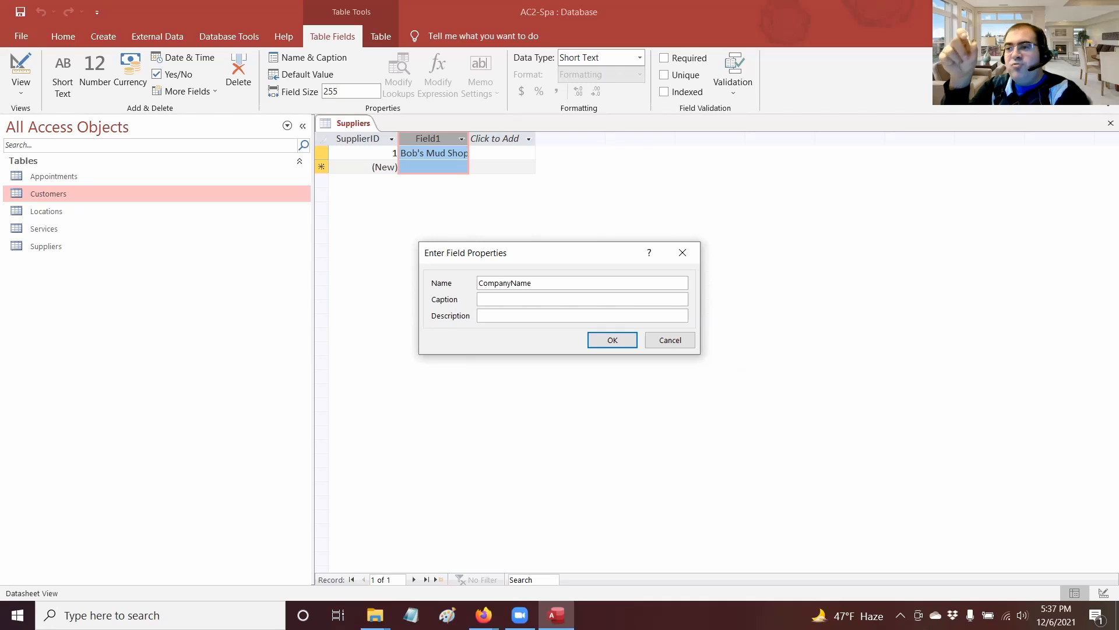
click(479, 299)
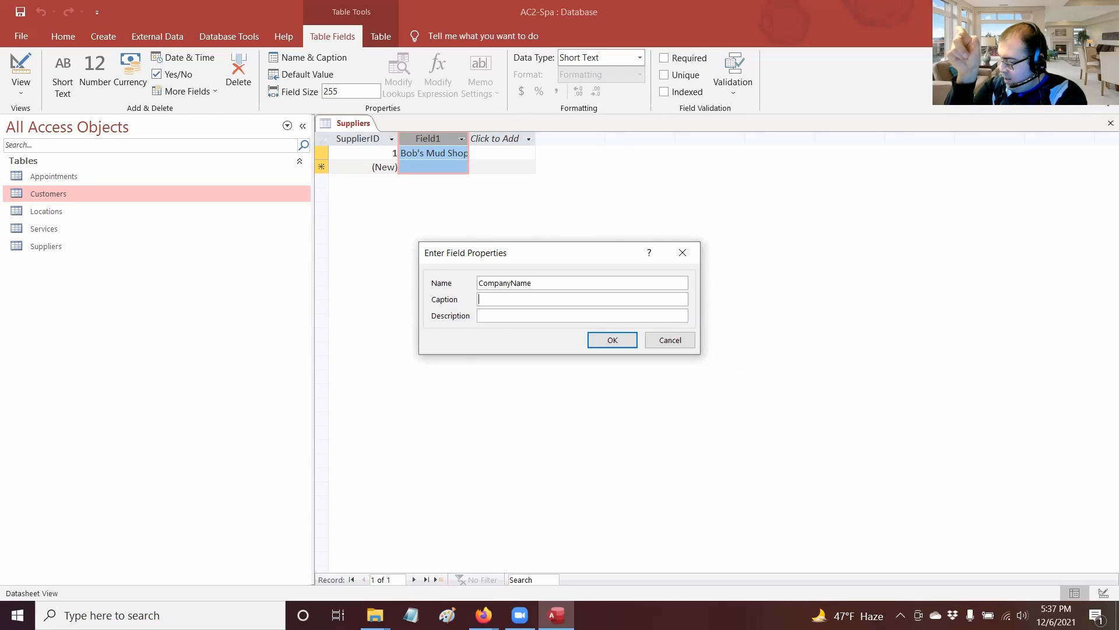
text(Companu)
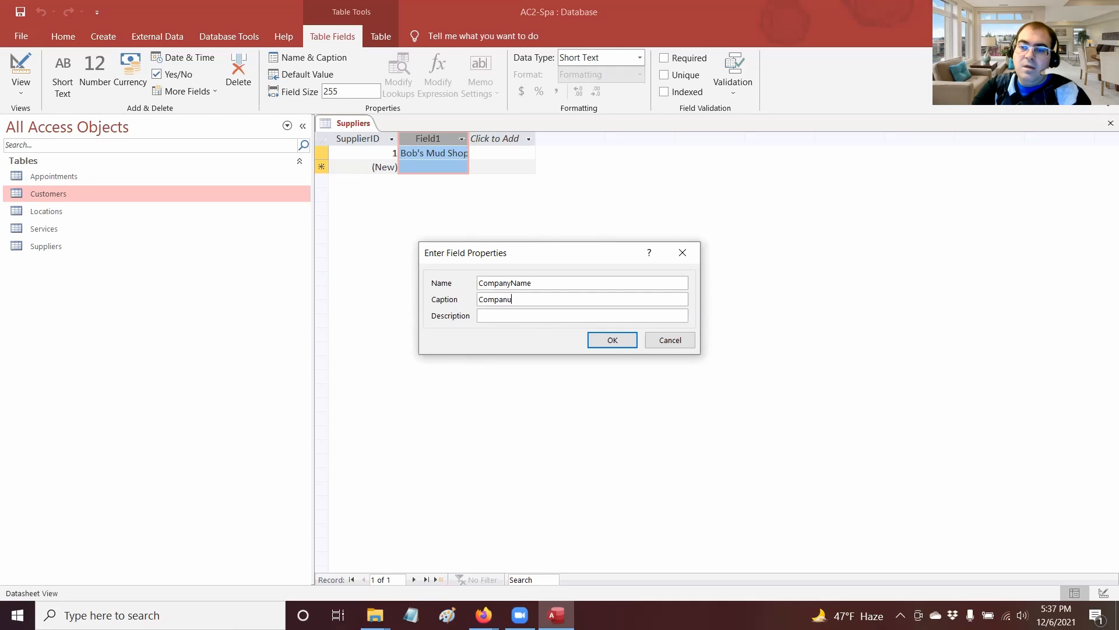
key(BackSpace)
text(y Name)
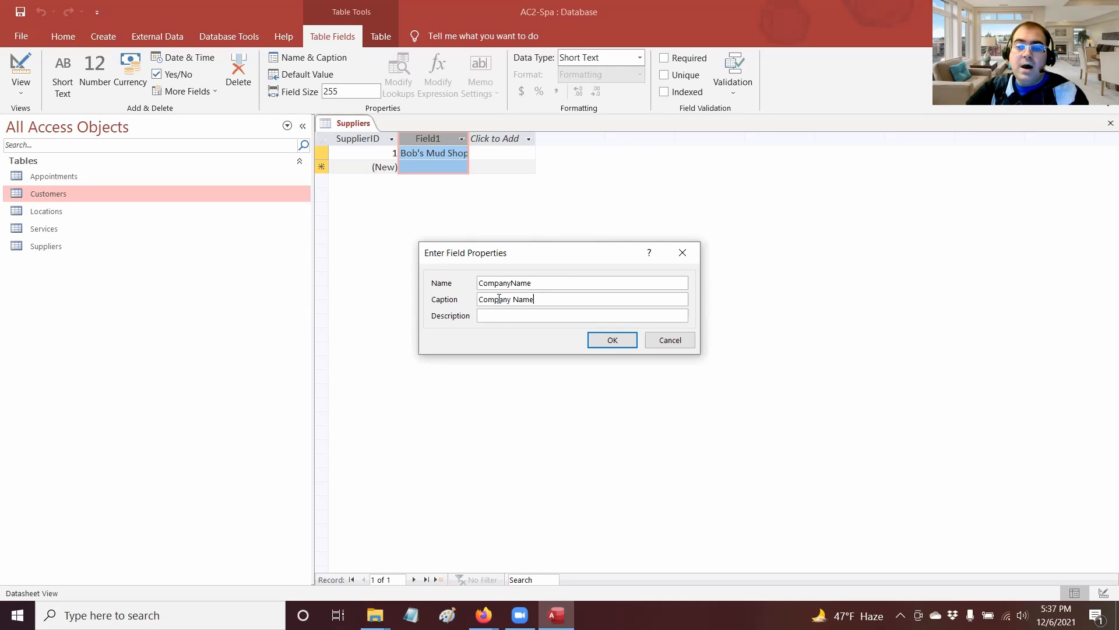
click(603, 341)
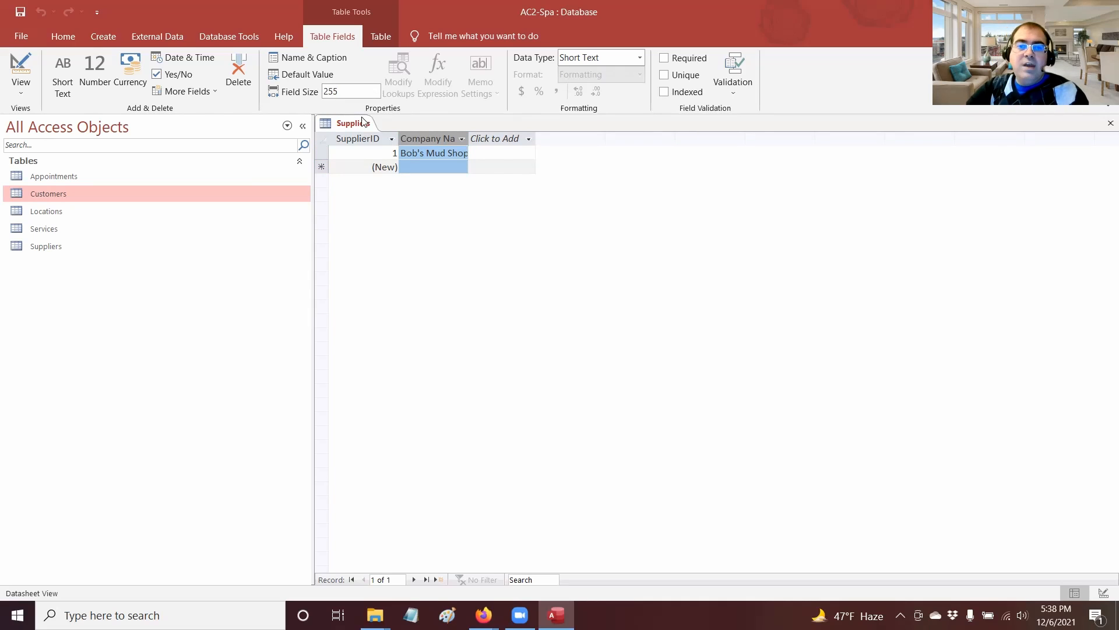
click(25, 14)
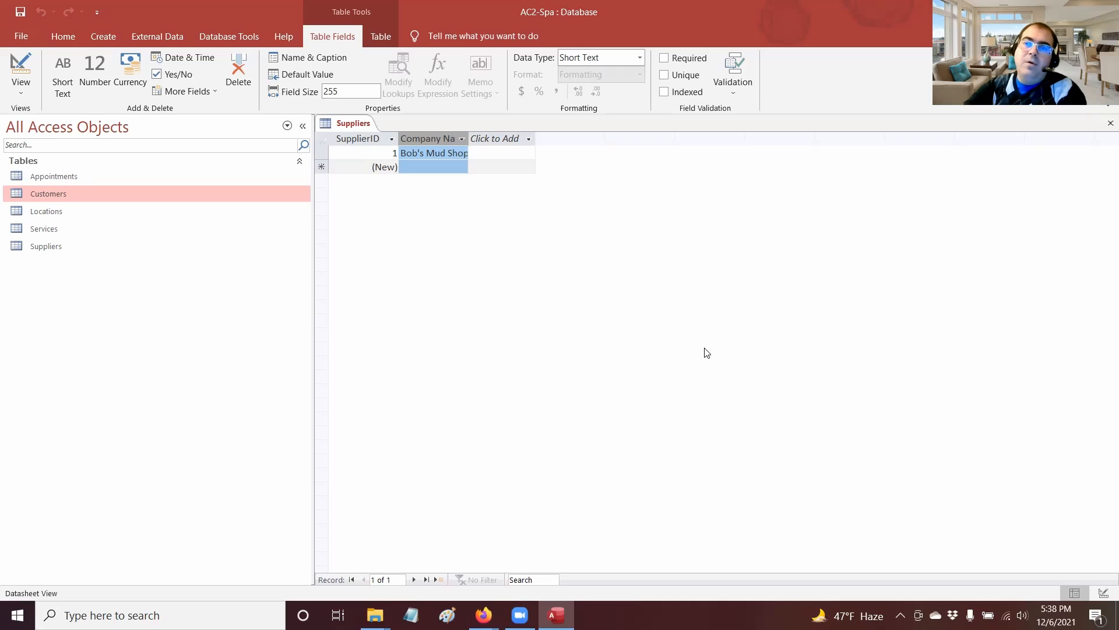
Step: Add a Yes/No field named Favorite after the Company Name field
click(515, 142)
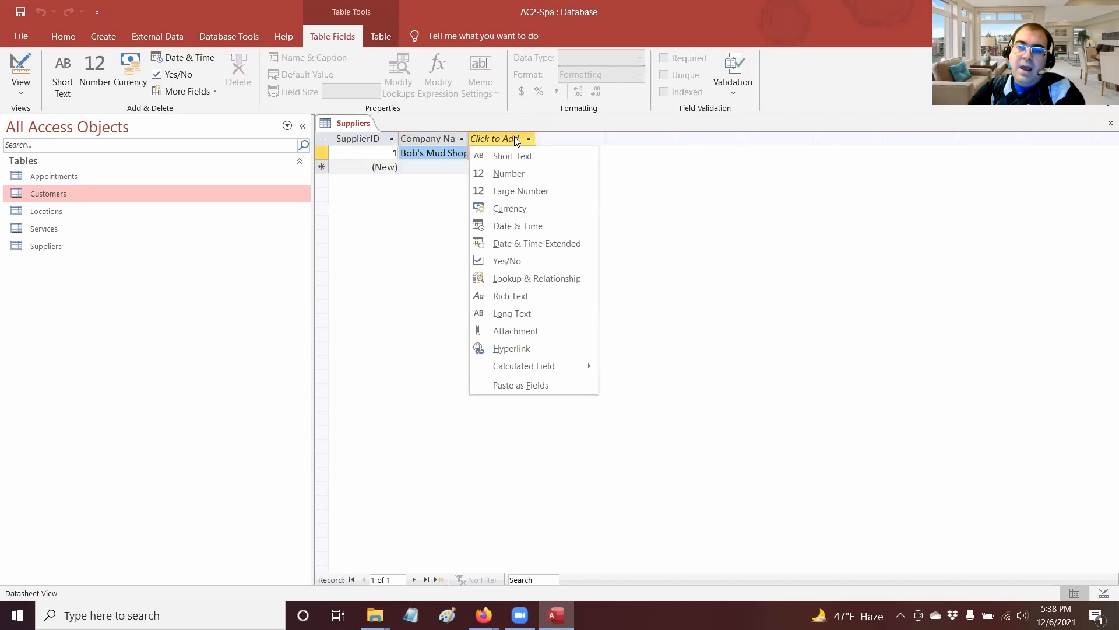
click(522, 261)
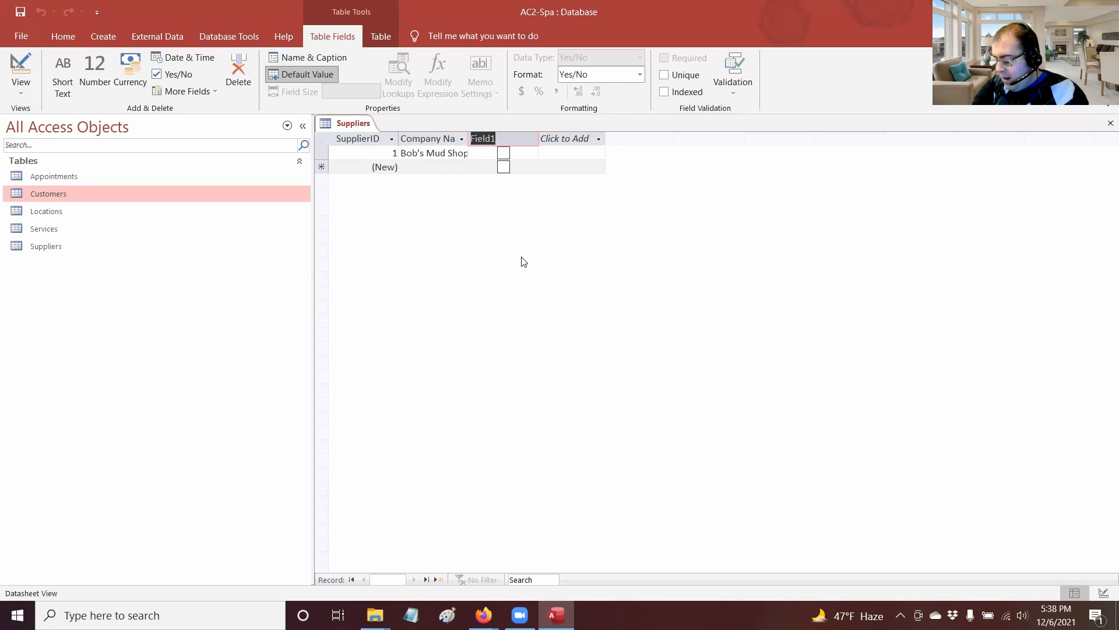
text(Favorite)
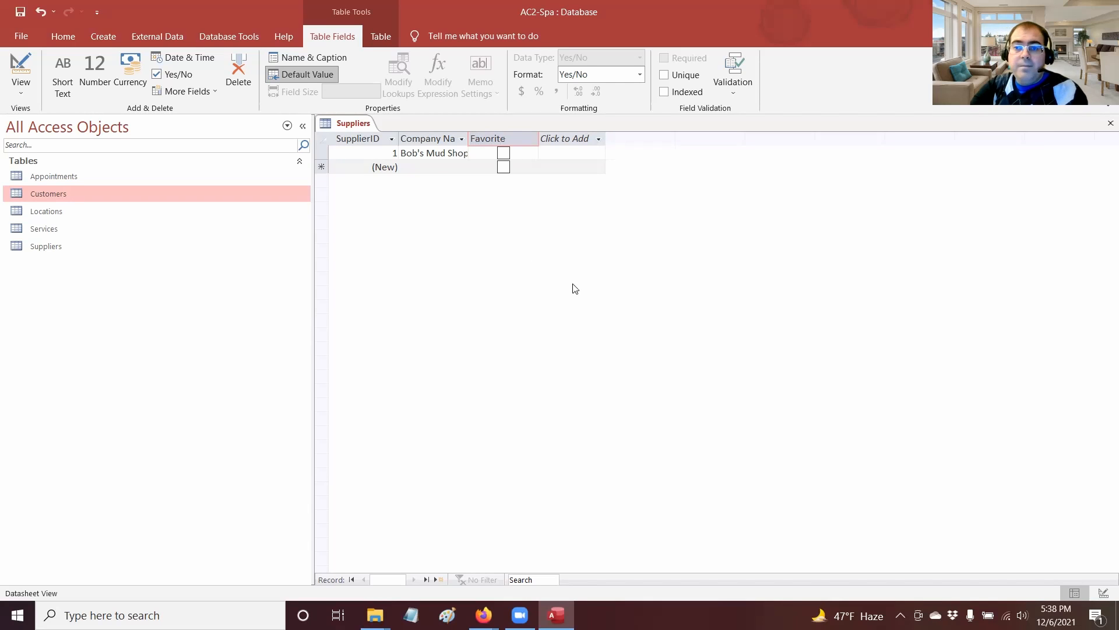
click(591, 169)
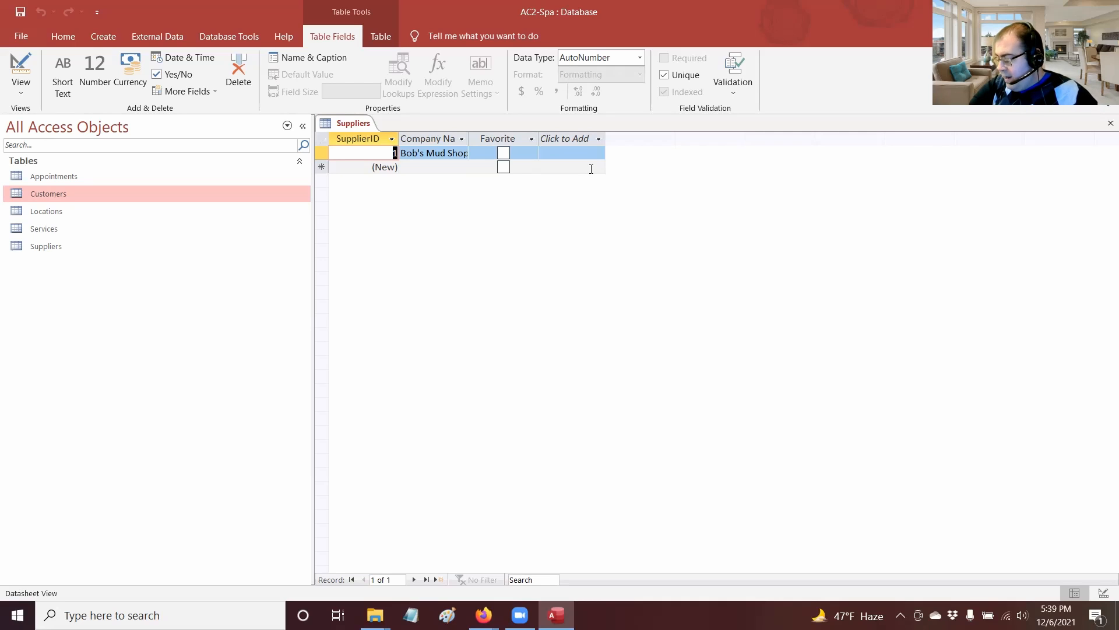
Step: Insert the Quick Start Phone set of fields into the Suppliers table
click(212, 92)
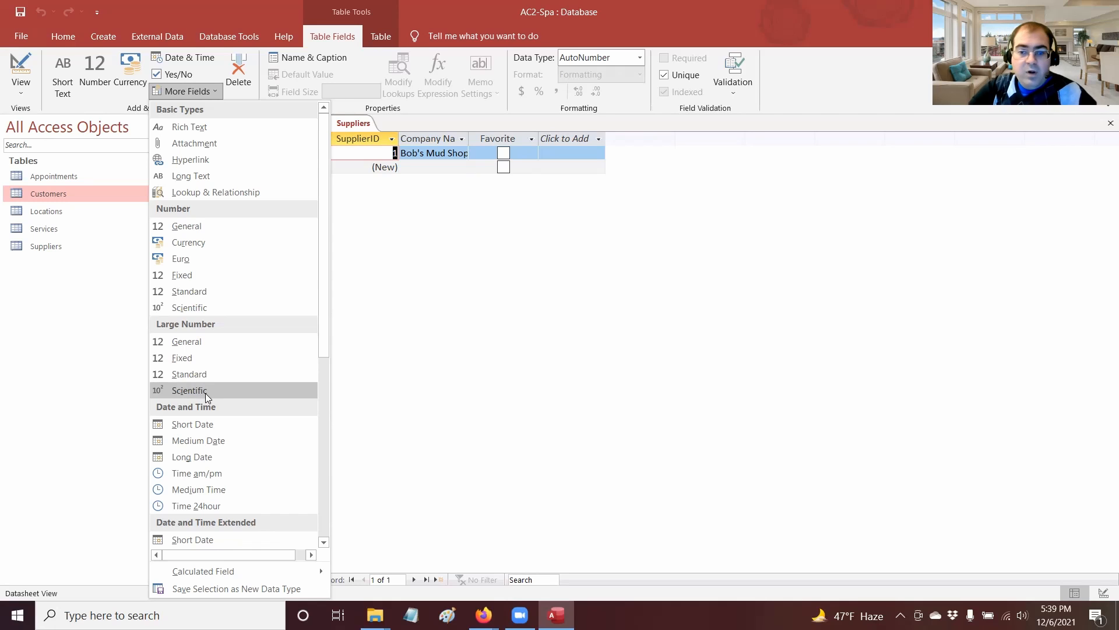
scroll(205, 393, down, 4)
scroll(207, 396, down, 3)
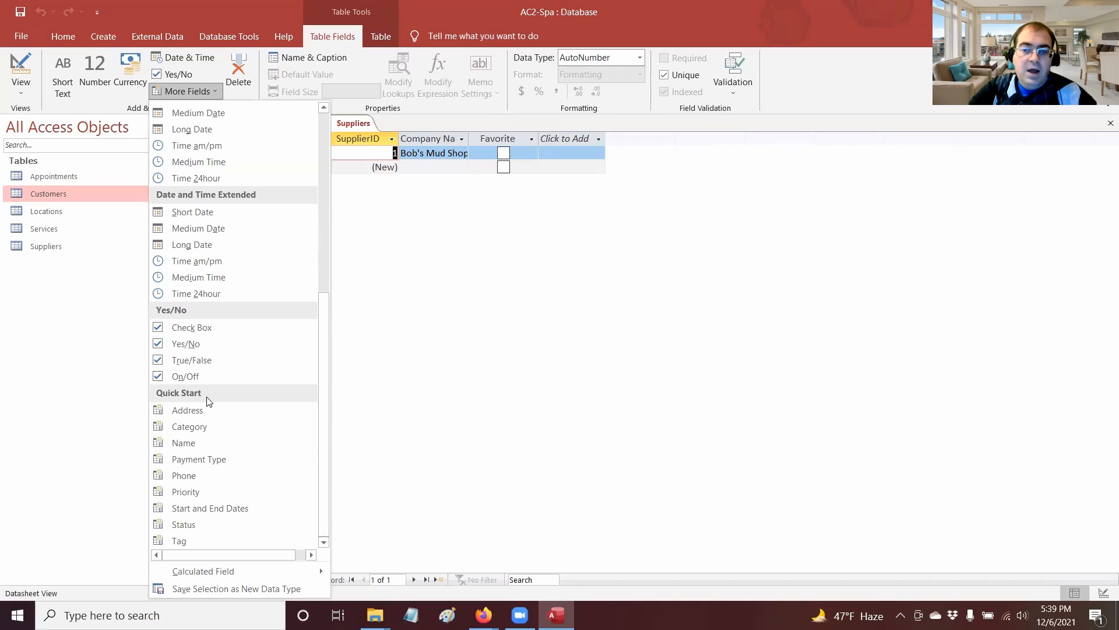
click(196, 475)
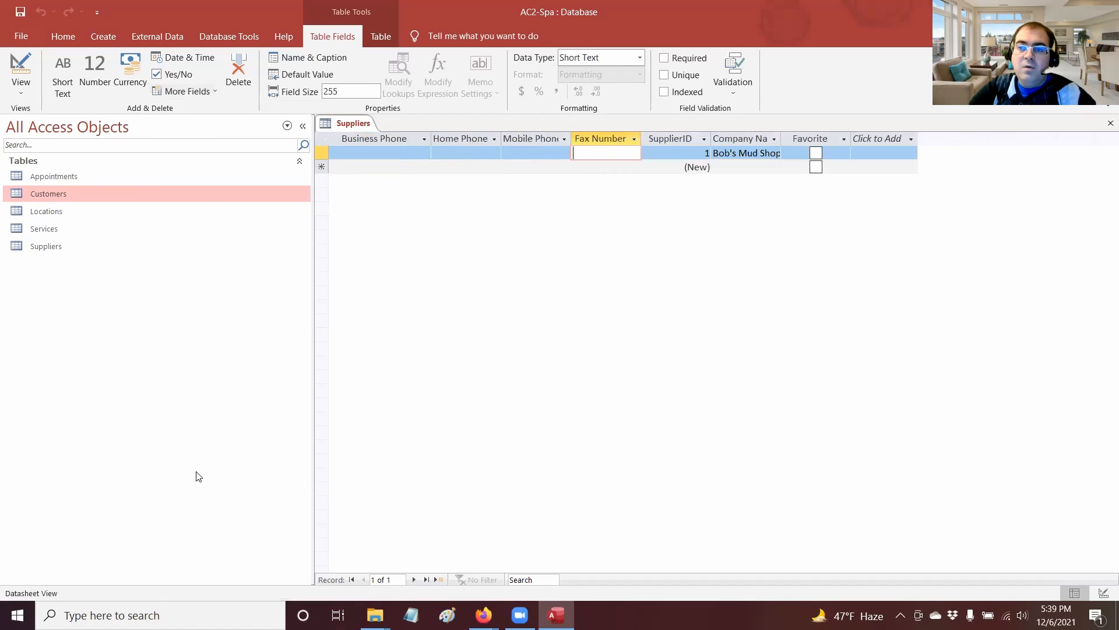
Step: Move the four phone fields, Business Phone through Fax Number, to follow the Favorite field
click(386, 140)
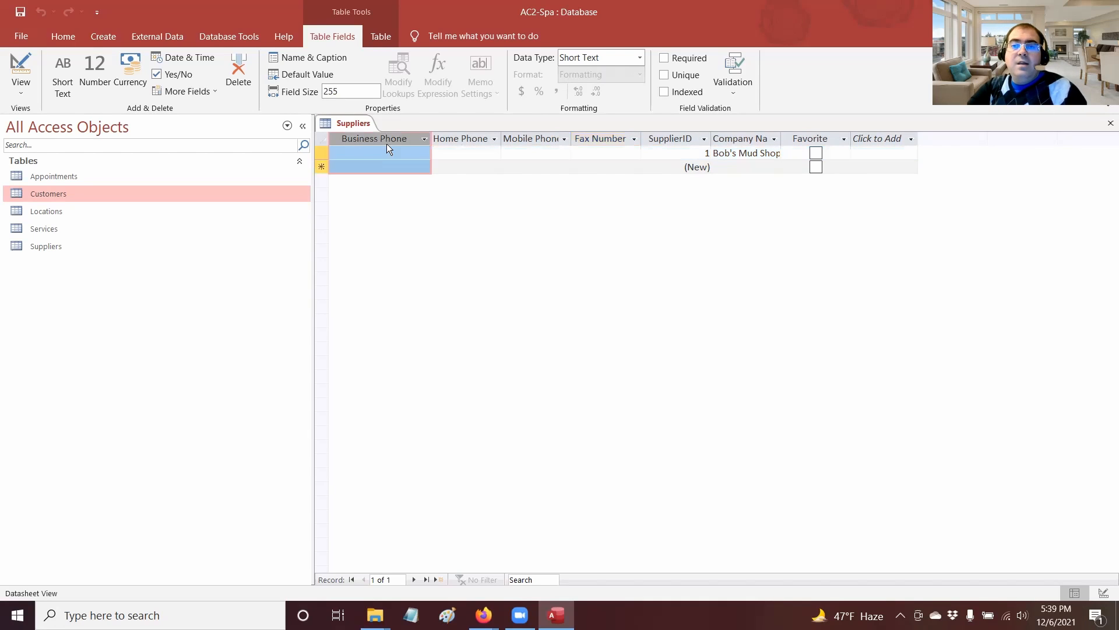
shift+click(469, 140)
shift+click(527, 138)
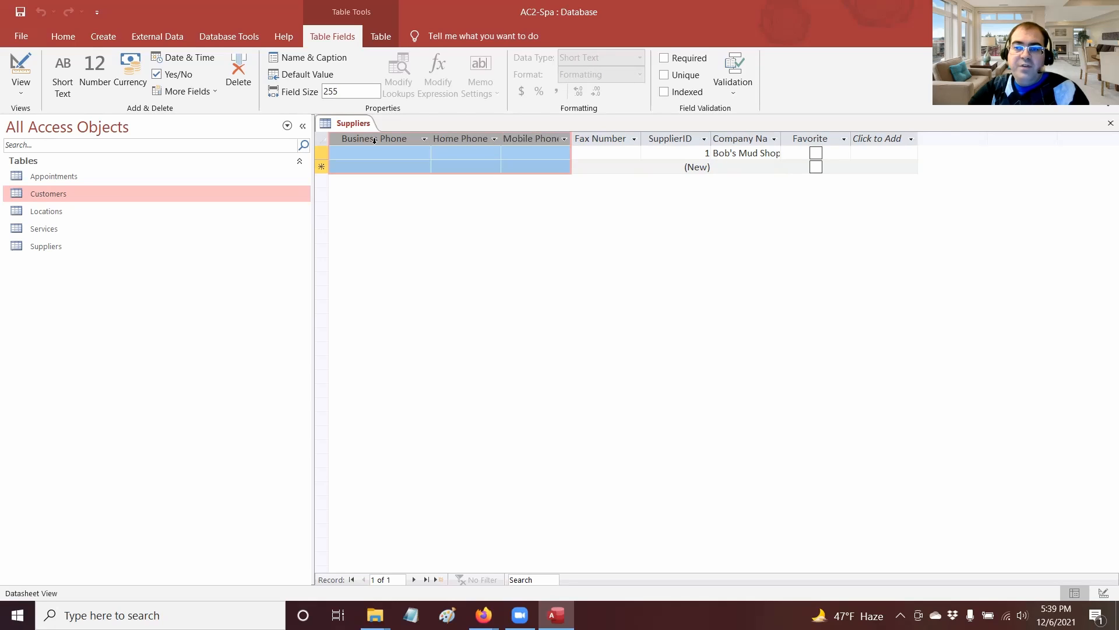
shift+click(596, 135)
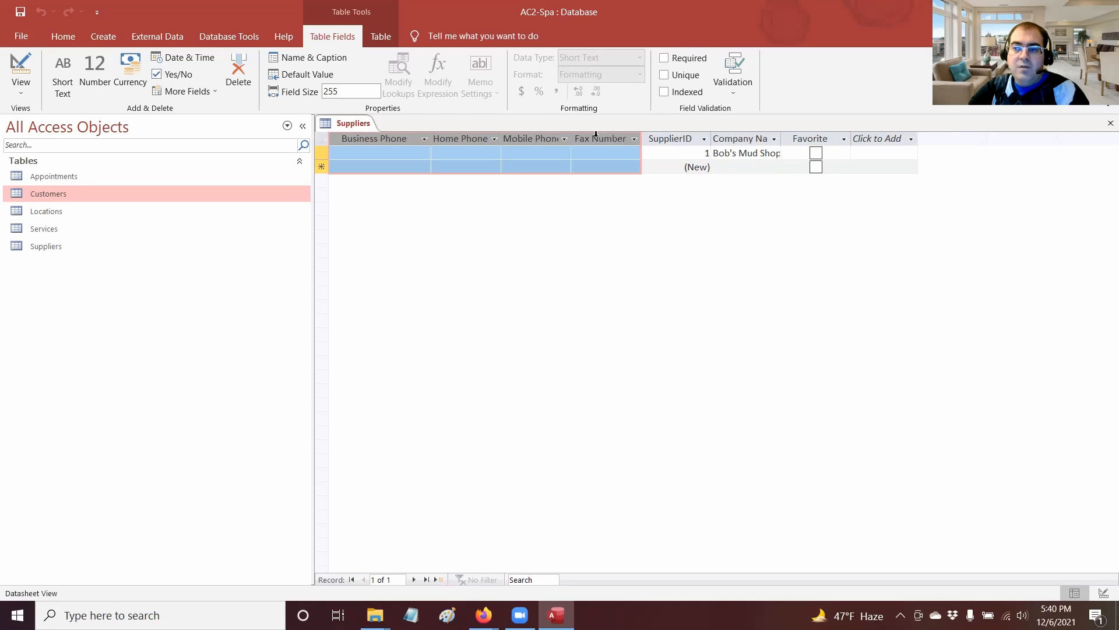
drag(402, 138, 858, 148)
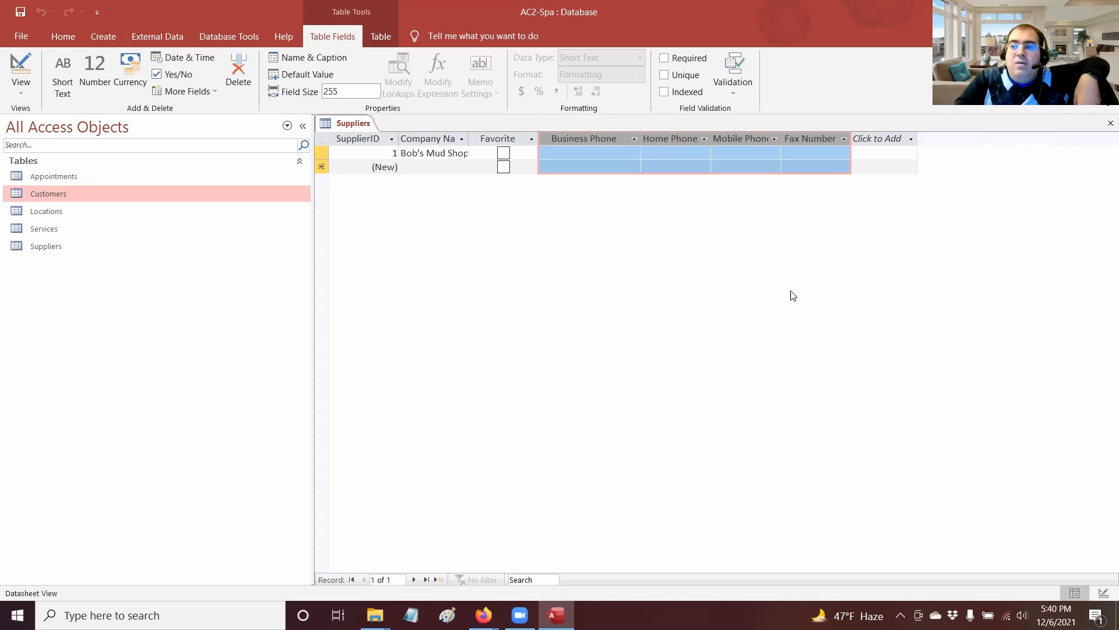
Step: Permanently delete the Fax Number field from the Suppliers table
click(819, 153)
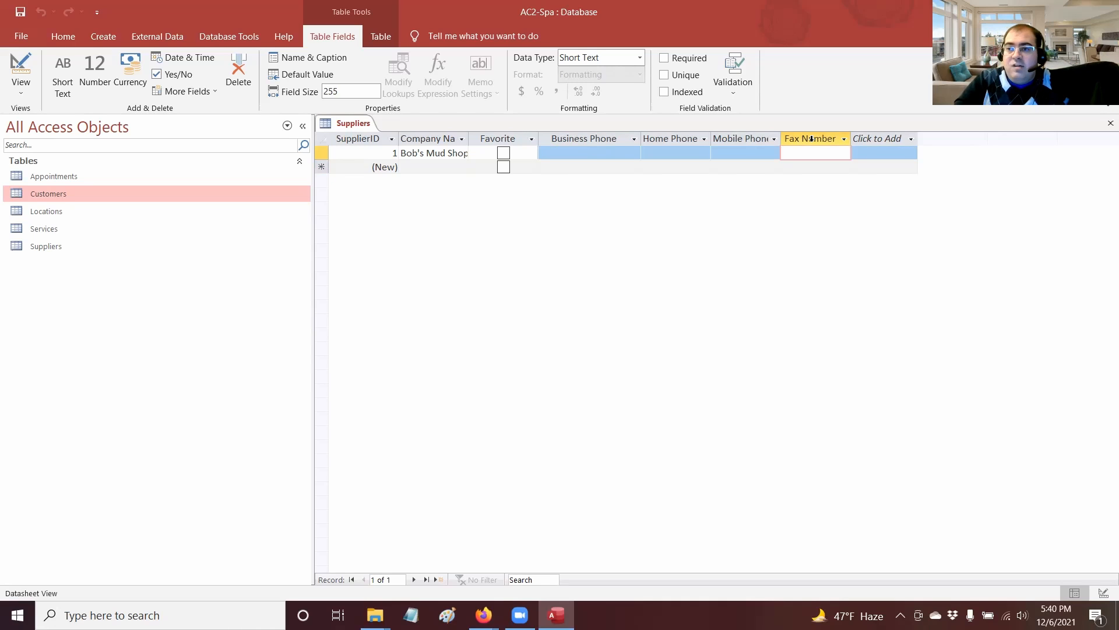
right_click(812, 138)
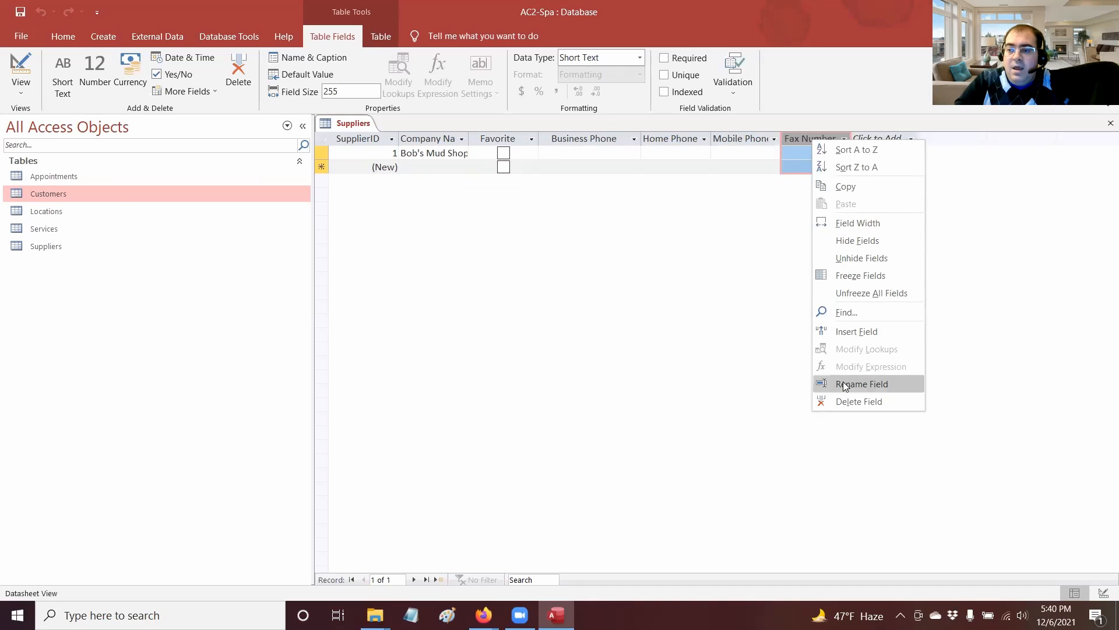
click(849, 402)
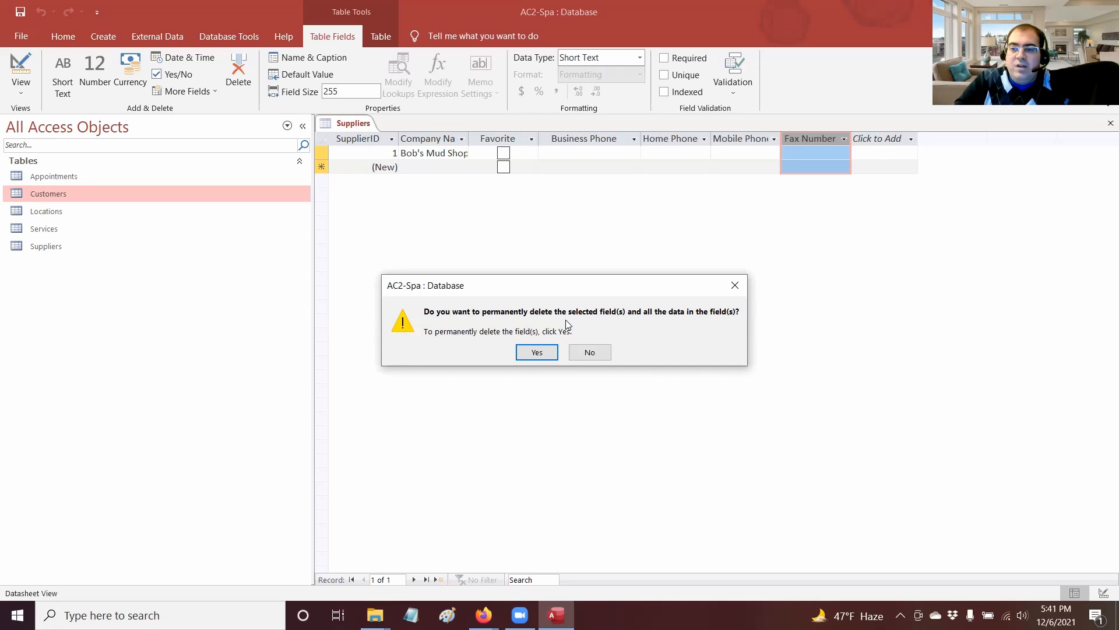
click(537, 354)
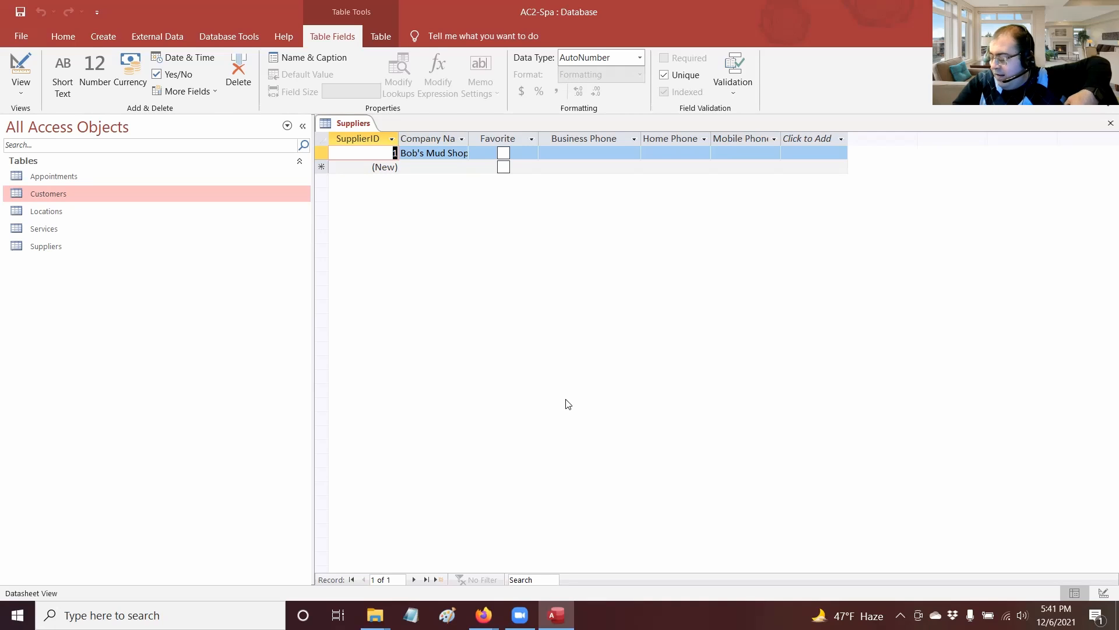
Step: Move the Favorite field to follow the Mobile Phone field and close the Suppliers table, saving its layout
click(491, 138)
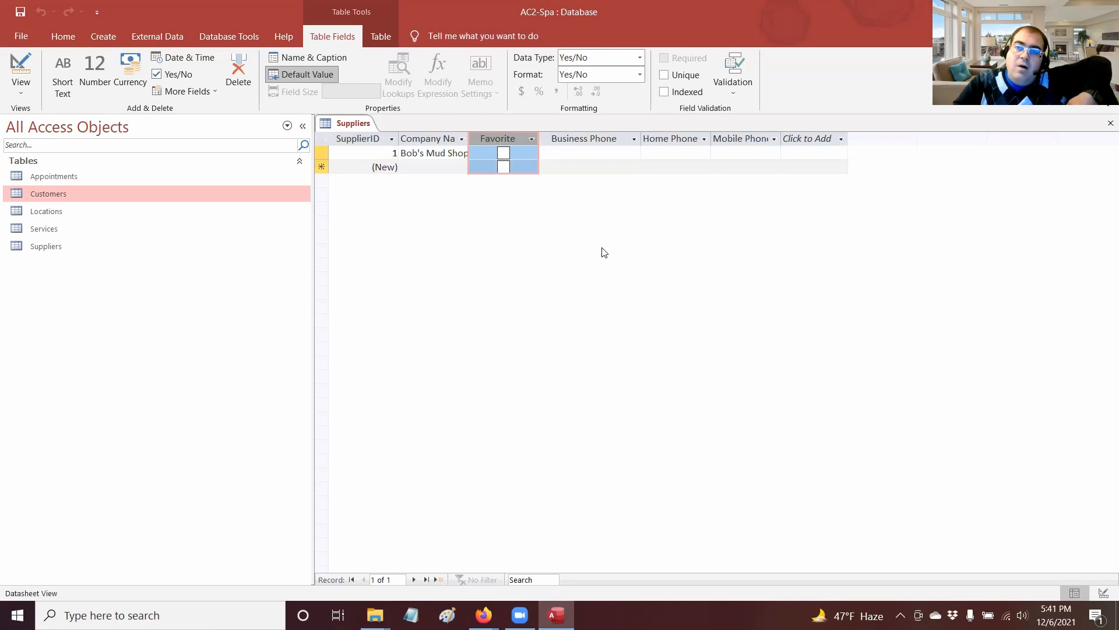
click(576, 167)
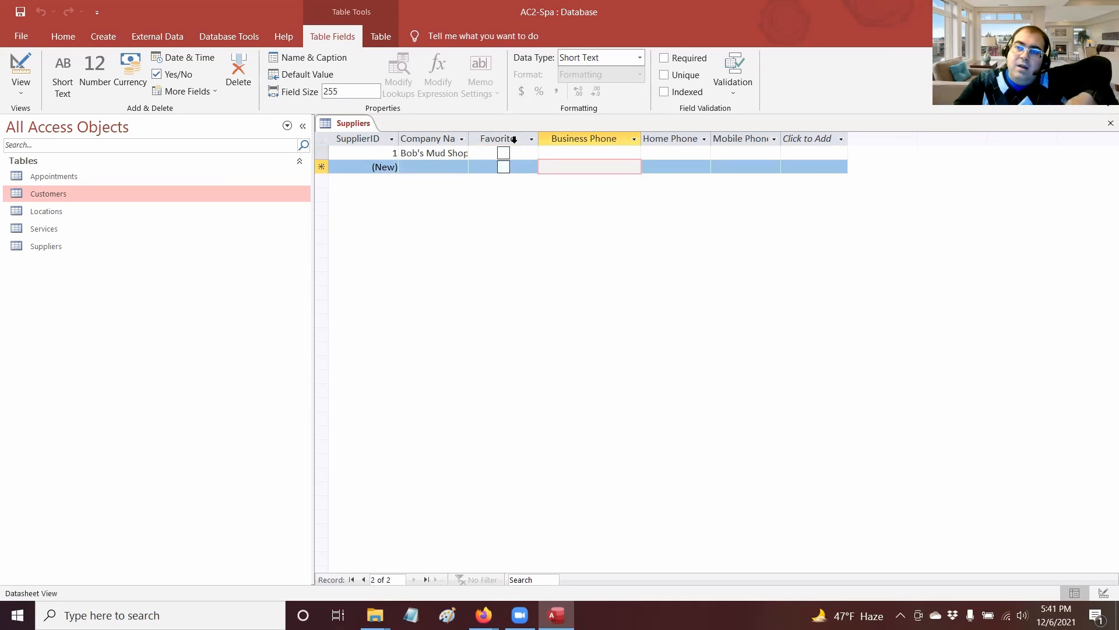
click(515, 139)
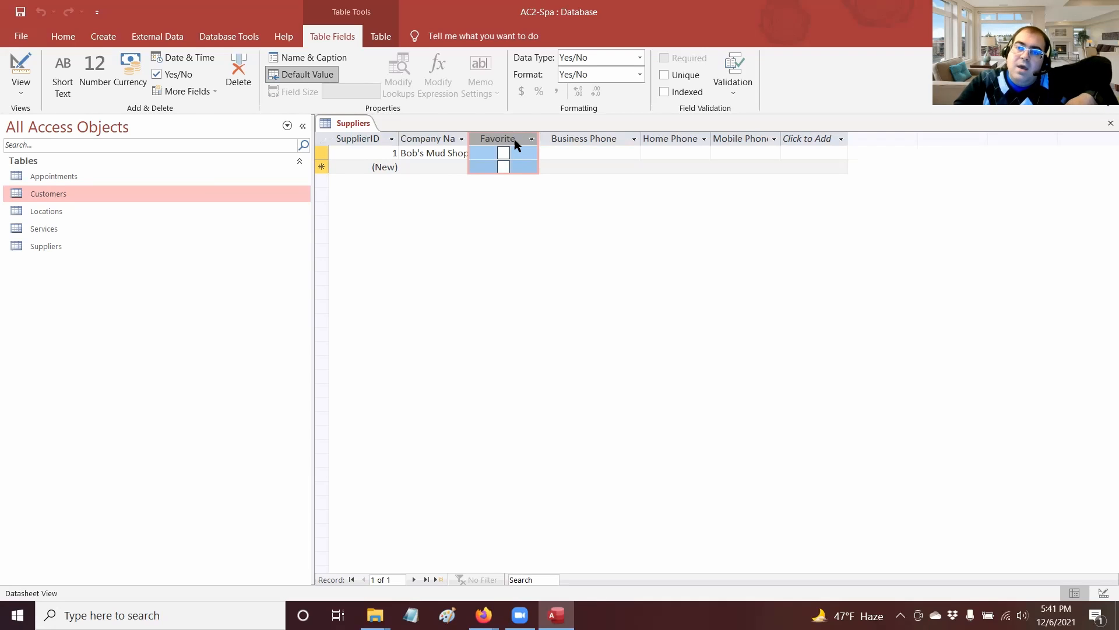
drag(506, 137, 821, 140)
click(822, 141)
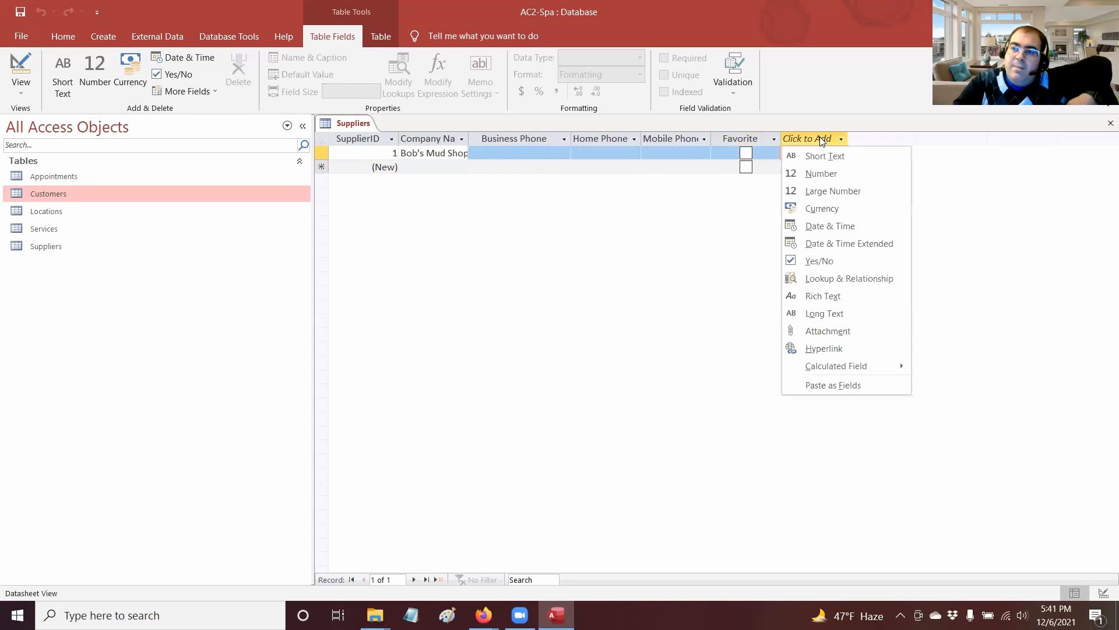
click(755, 271)
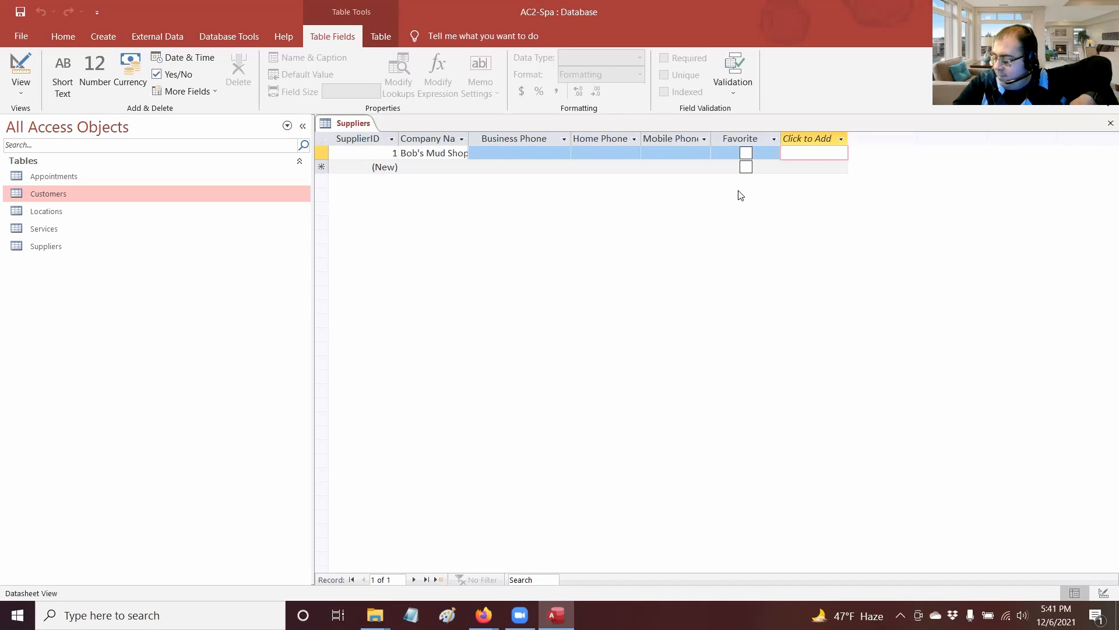
click(1109, 123)
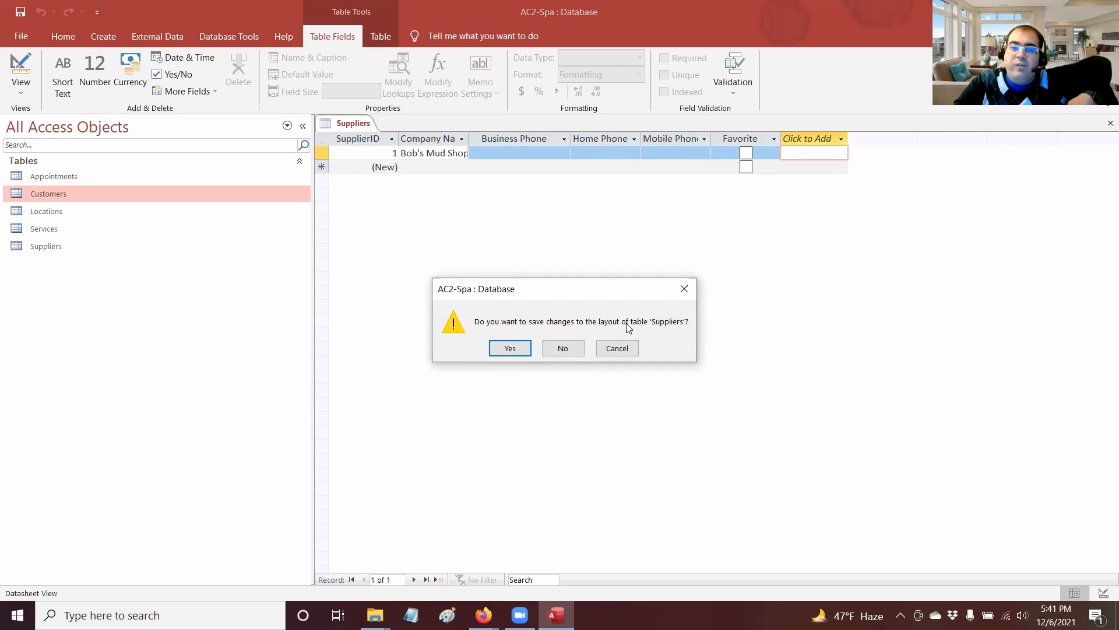
click(499, 349)
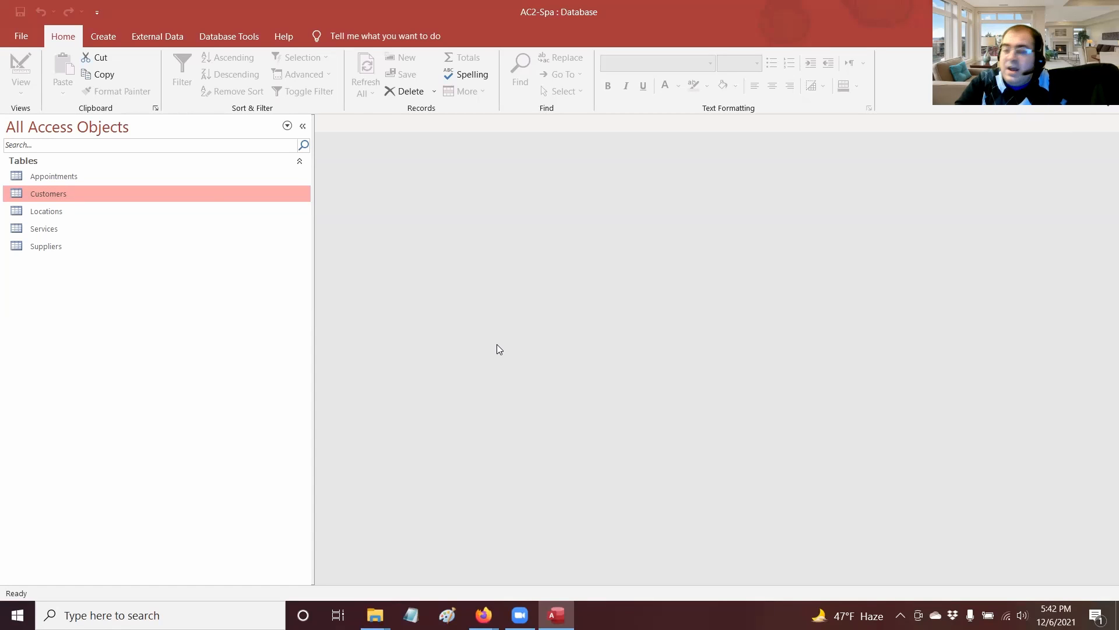
Step: Create a new table in Design view with a Short Text field named ProductID, described as "Internal product ID"
click(114, 37)
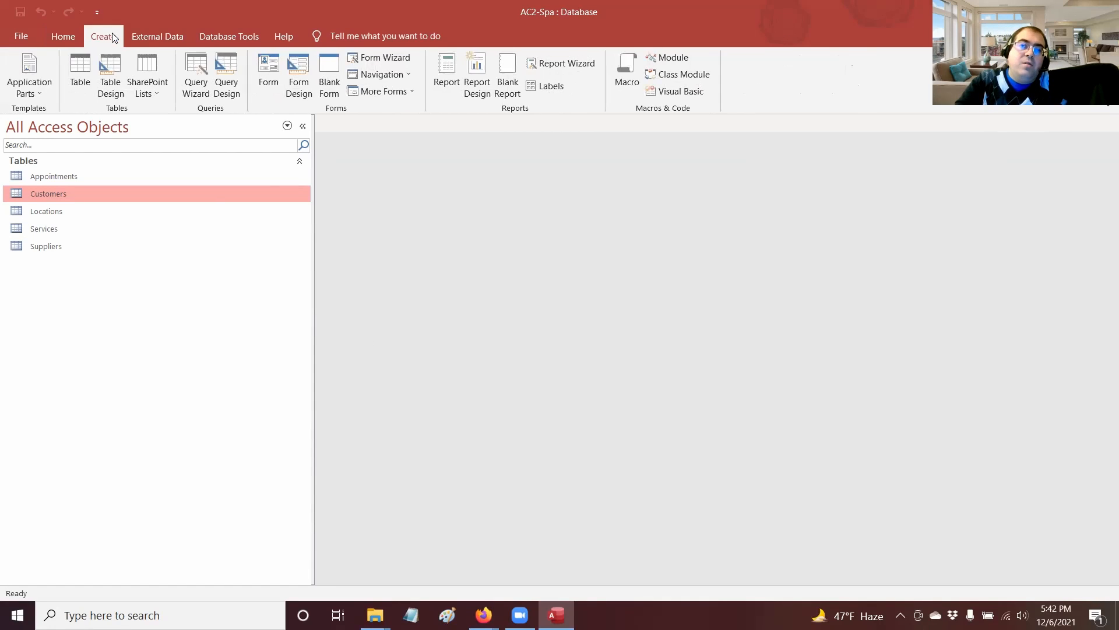
click(102, 84)
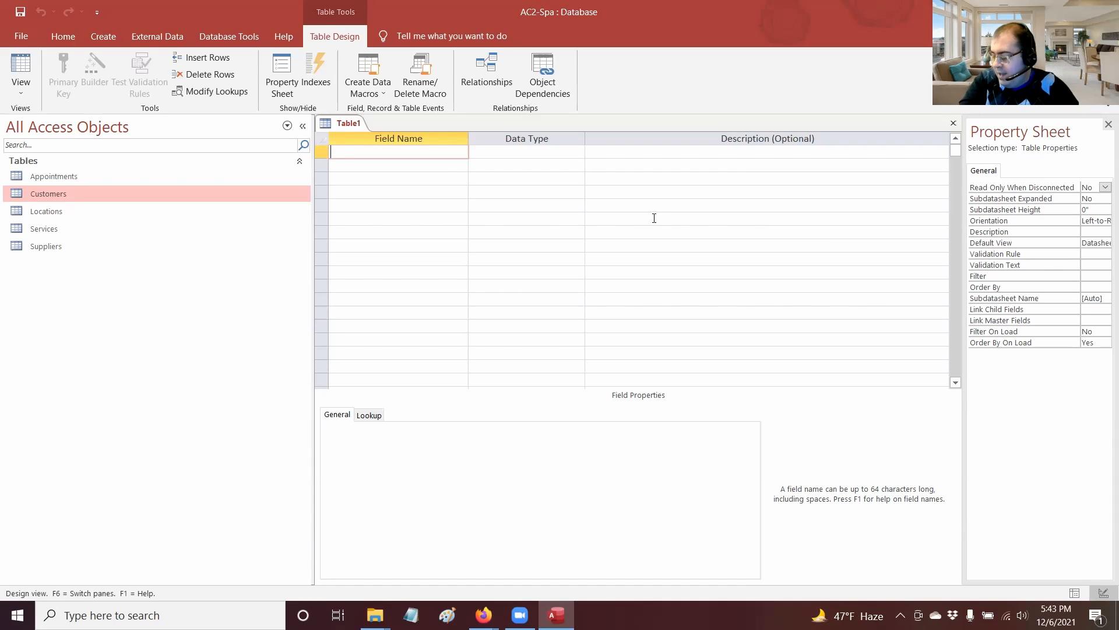
text(ProductID)
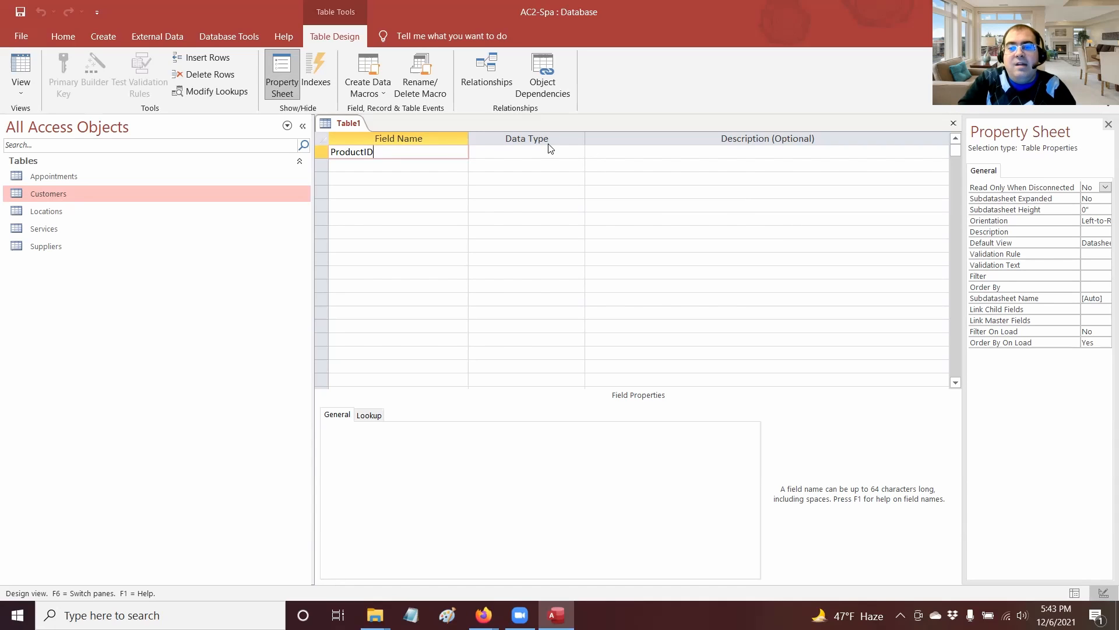
click(569, 152)
click(578, 153)
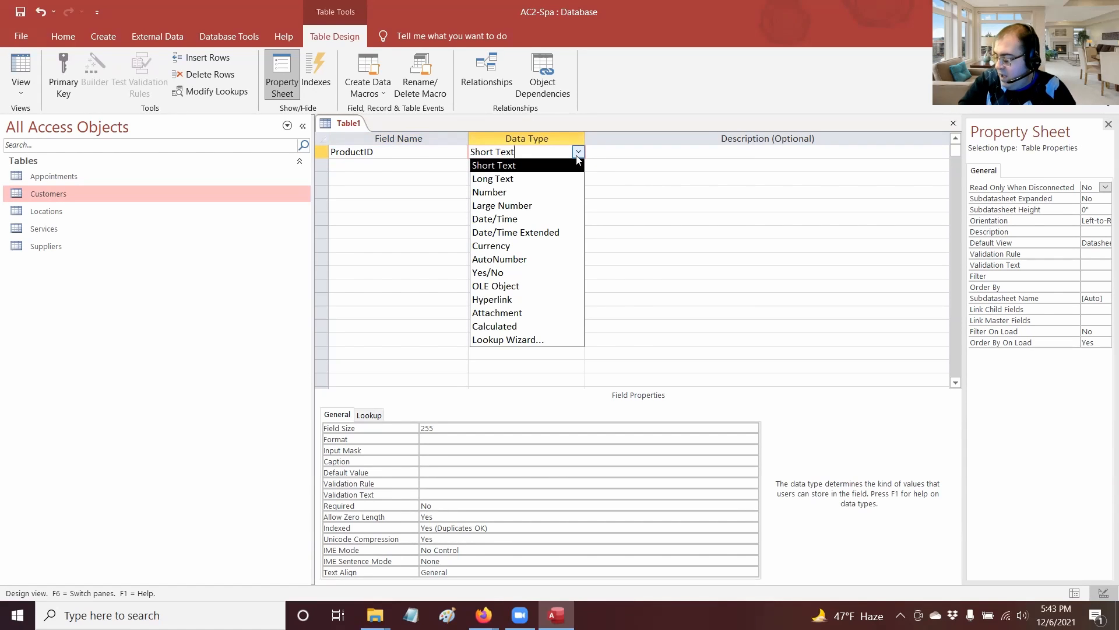
click(559, 165)
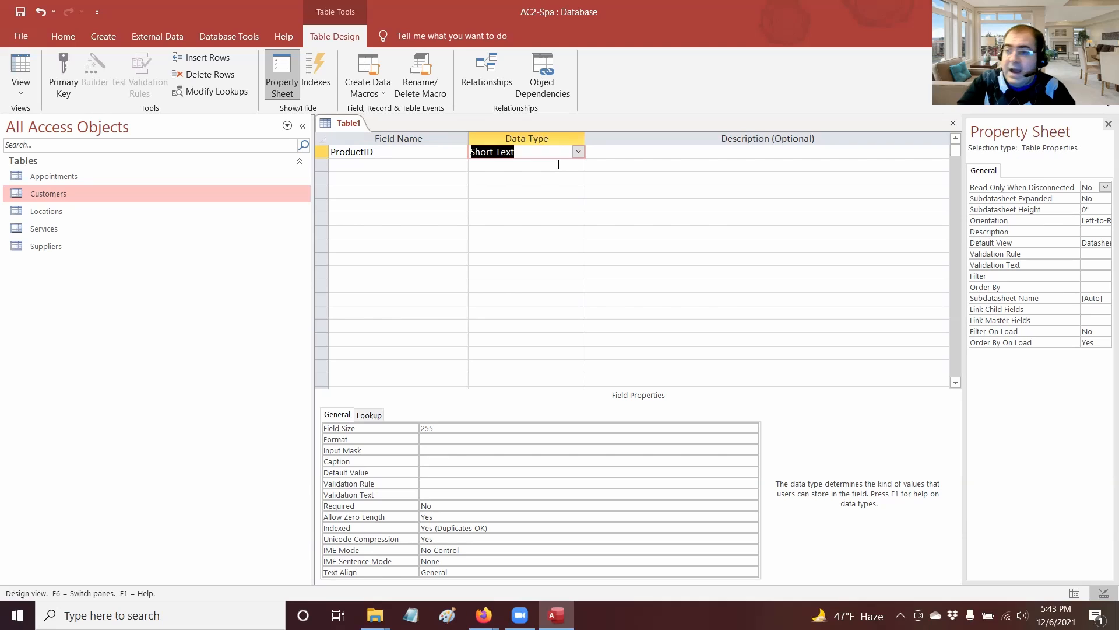
key(Tab)
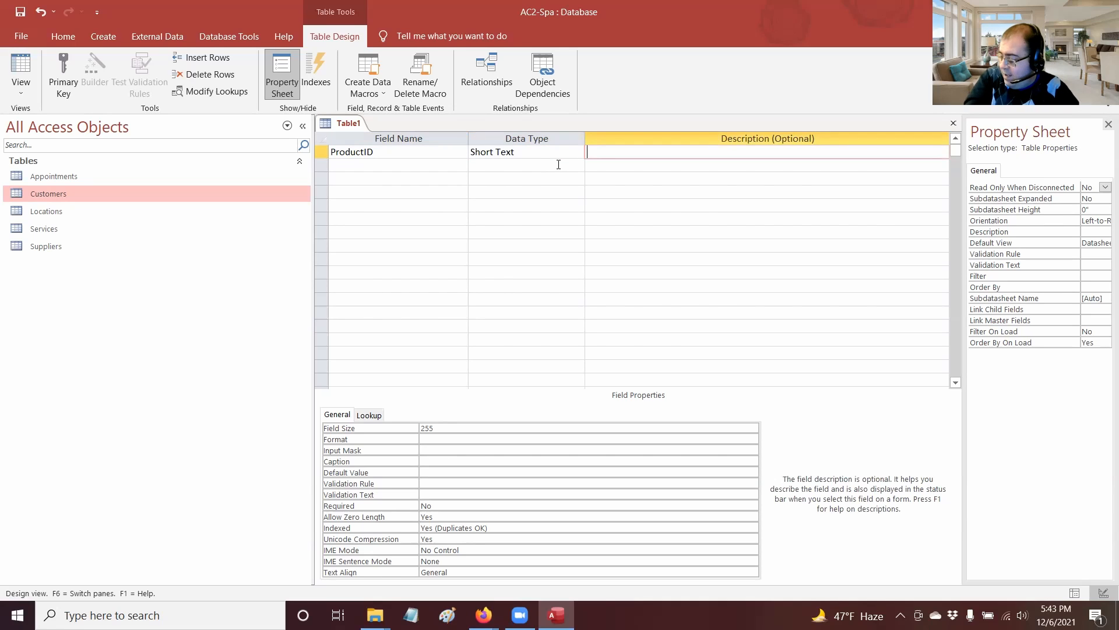
text(Intern)
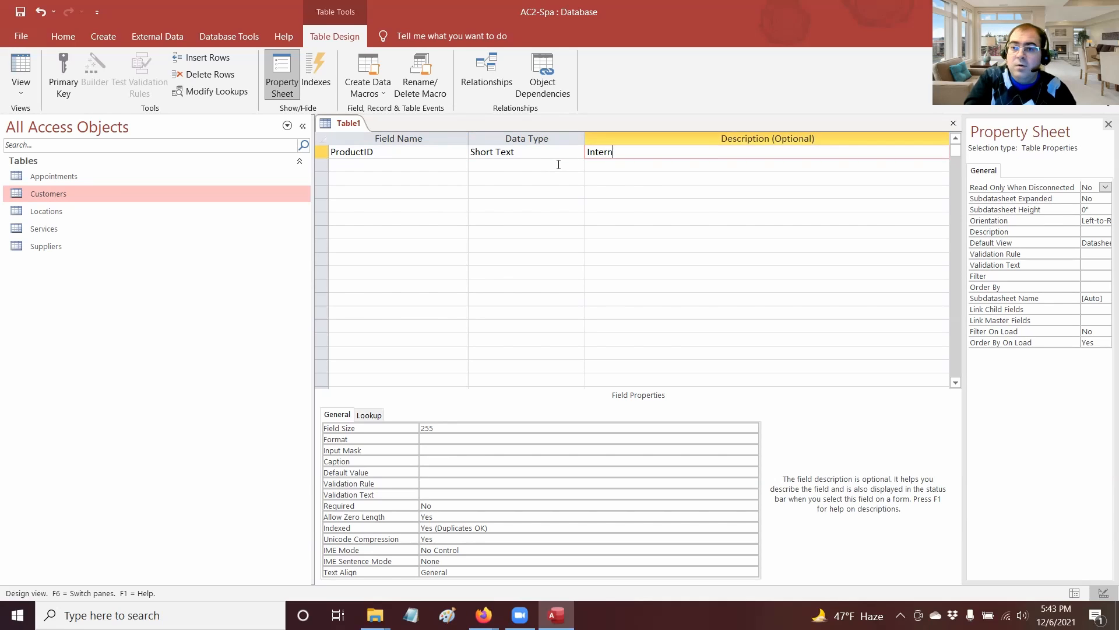
text(al product ID)
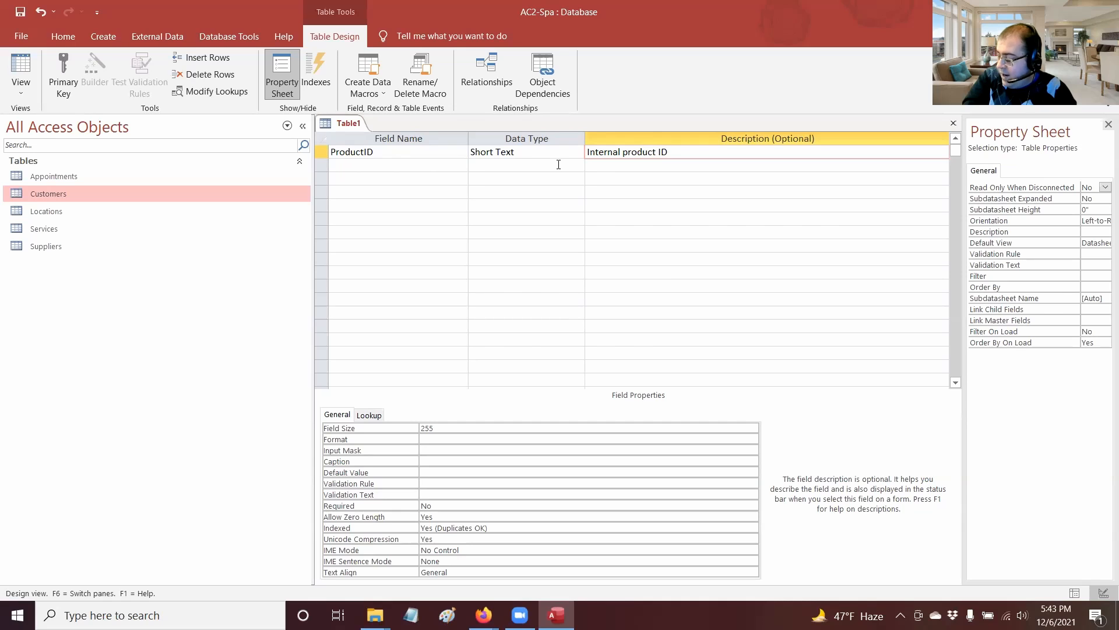
key(Return)
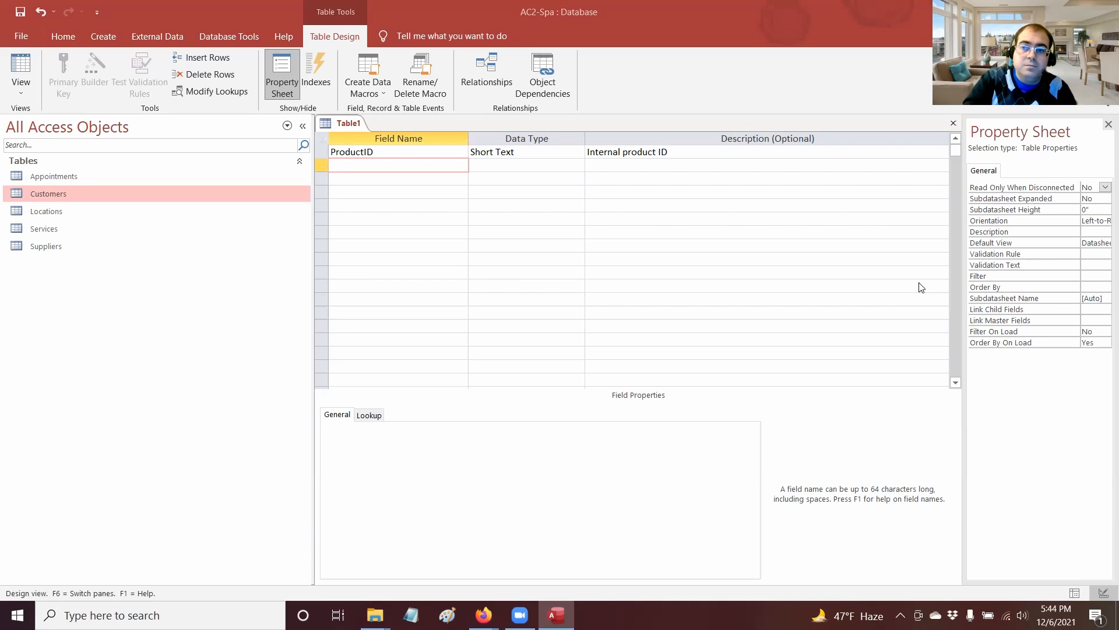
Step: Add a field named Price with the Currency data type below ProductID
text(Price)
key(Tab)
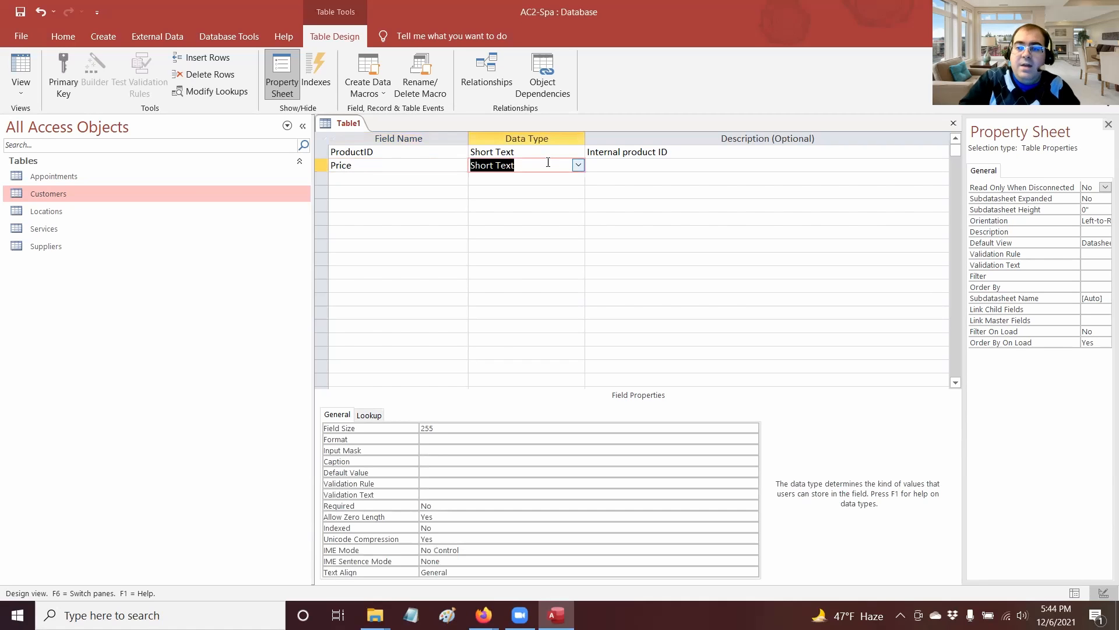
click(578, 165)
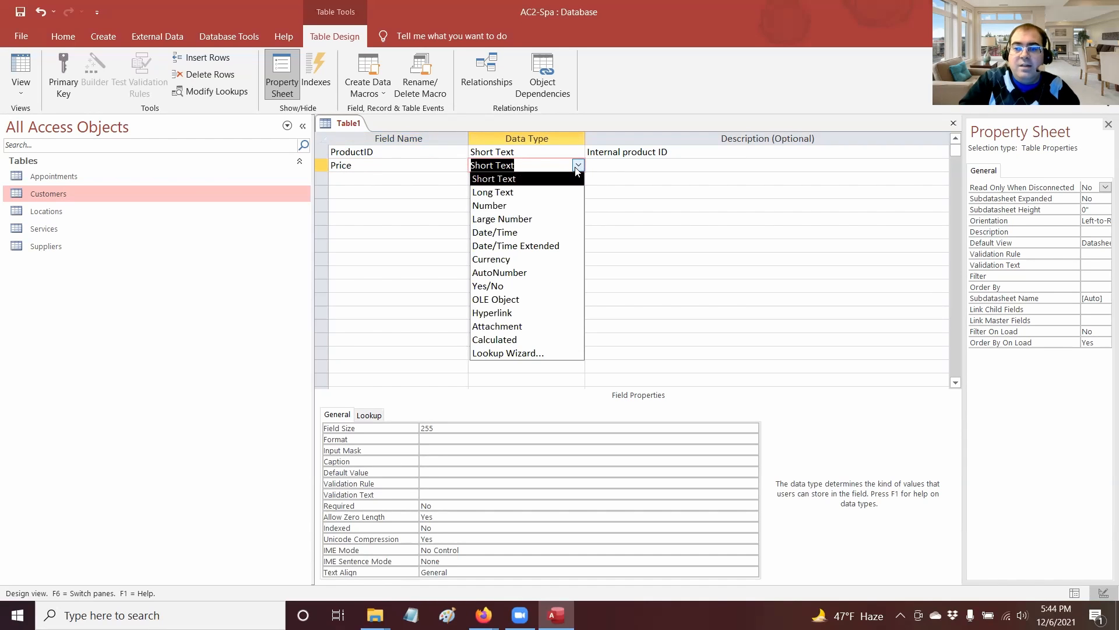
click(545, 260)
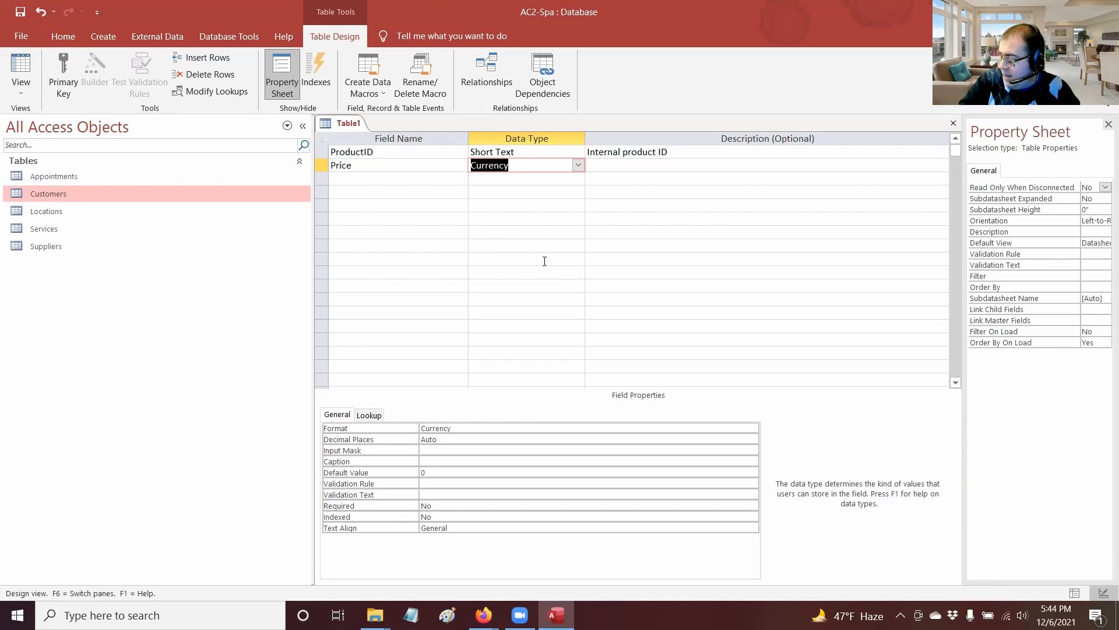
key(Tab)
key(Tab)
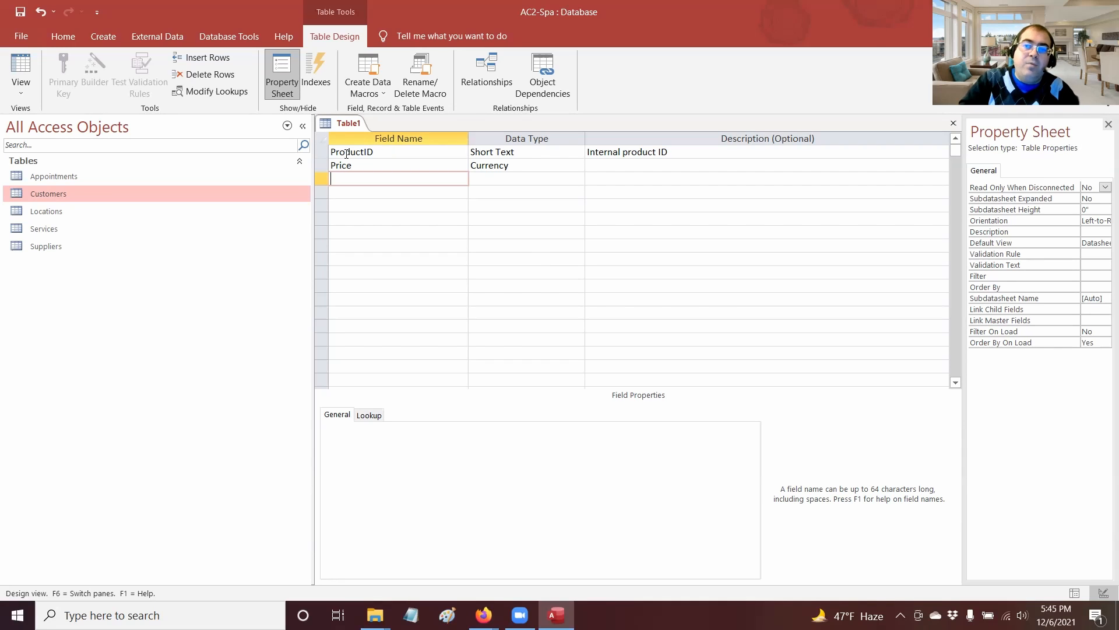
Step: Make the ProductID field the primary key of the new table
click(318, 155)
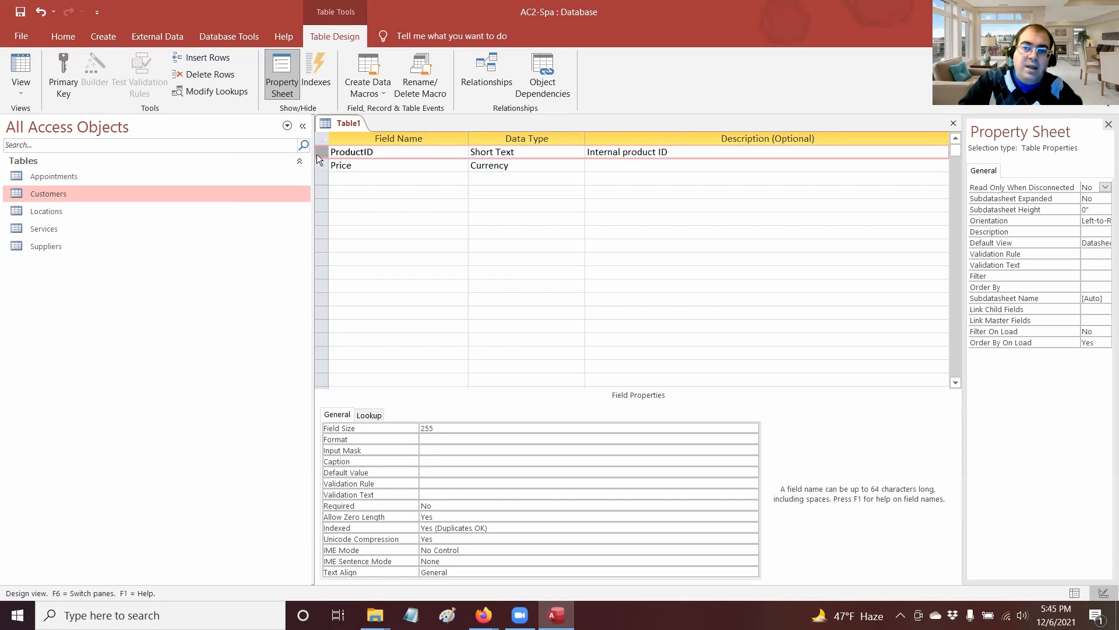
right_click(317, 156)
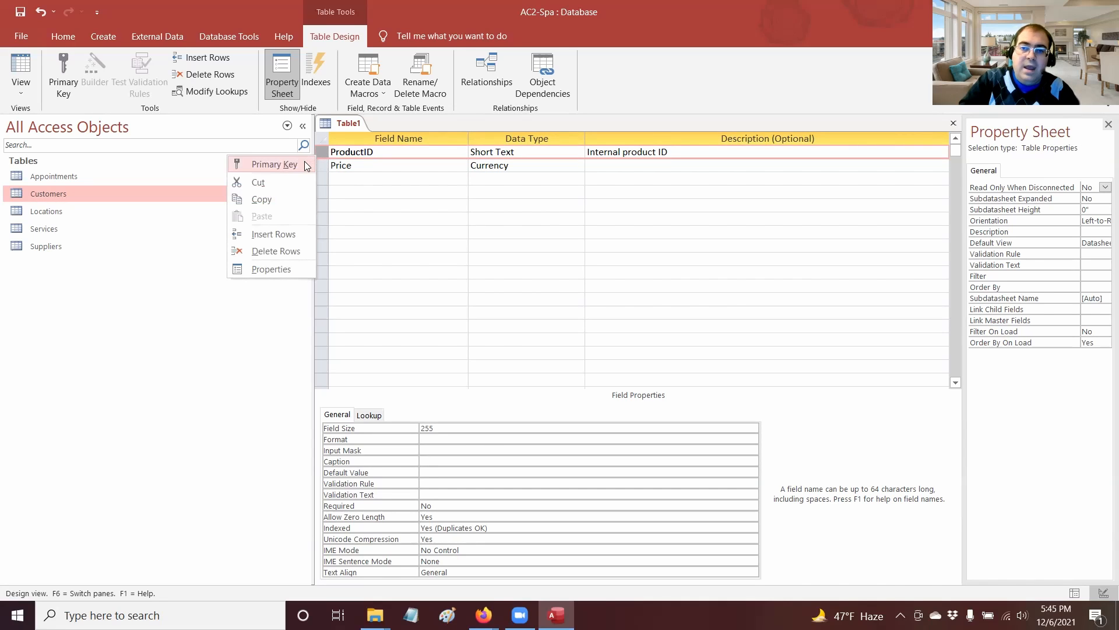
click(305, 166)
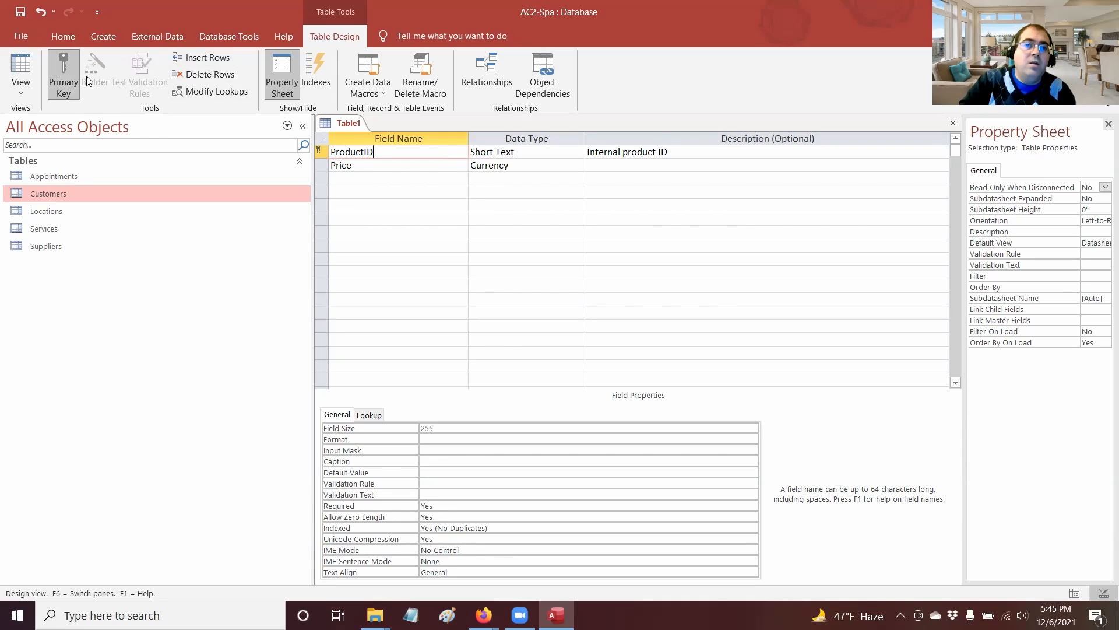
click(391, 178)
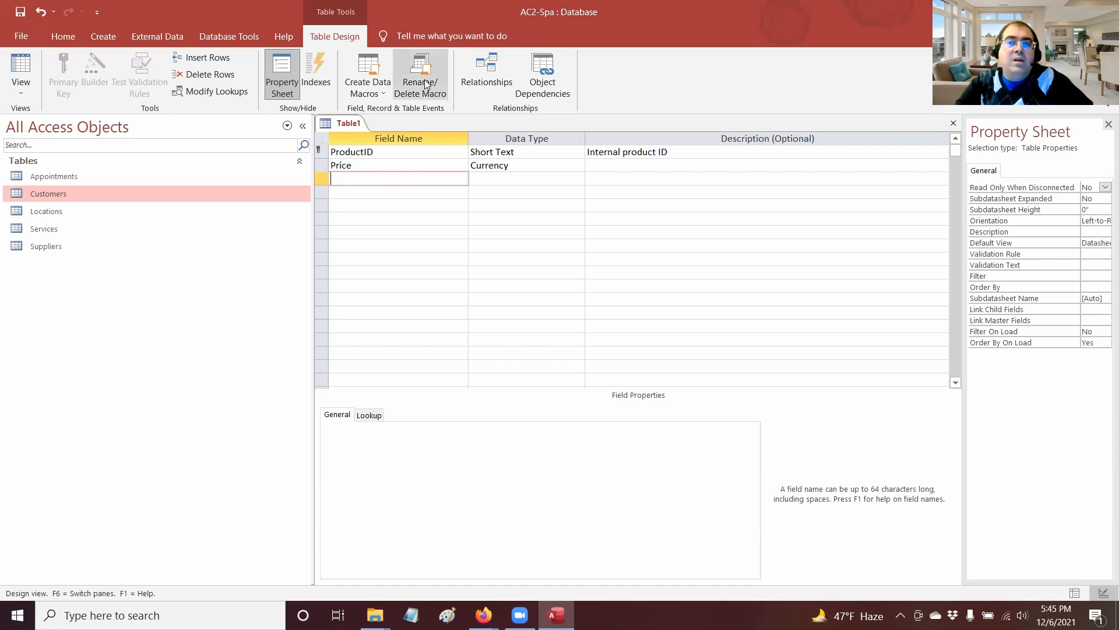
Step: Save the new table under the name Products
click(20, 11)
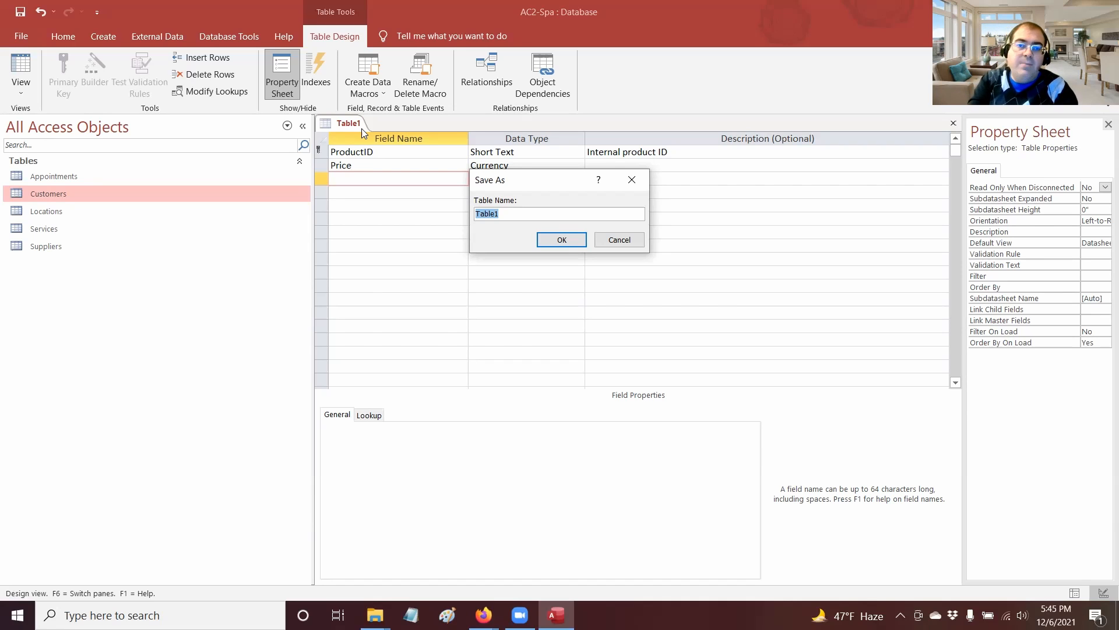
text(Products)
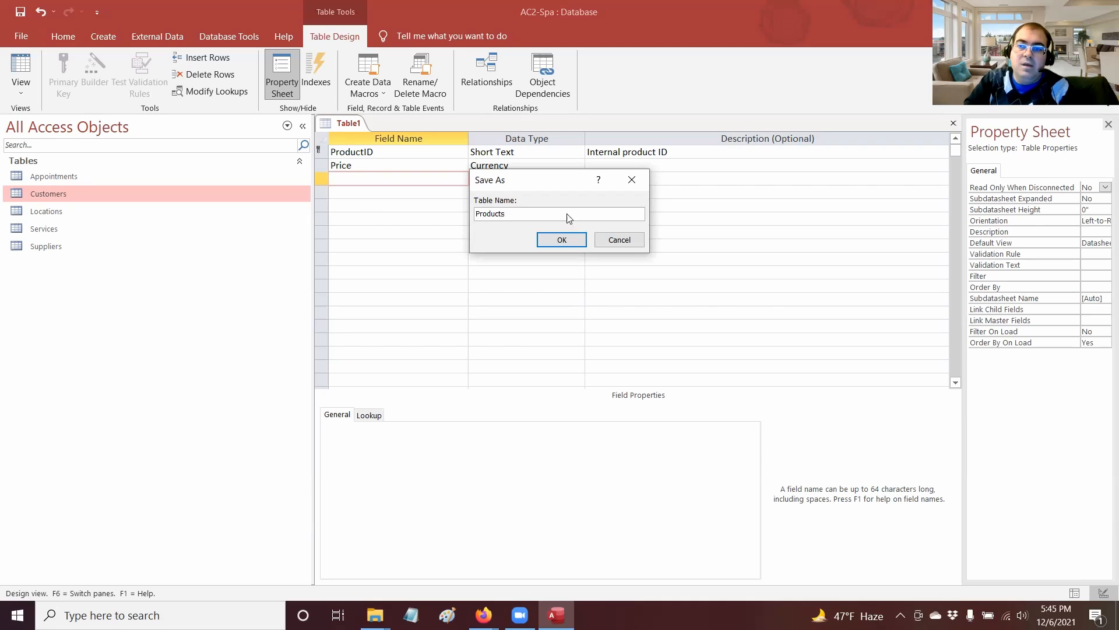
click(574, 237)
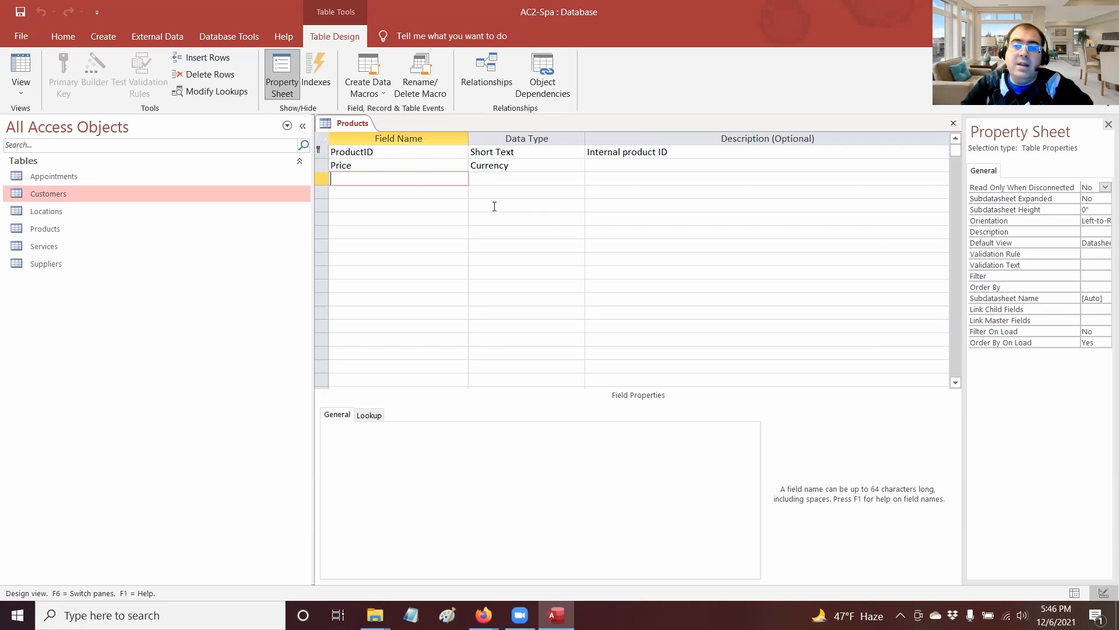
Step: Insert a Short Text field named ProductName between the ProductID and Price fields
click(318, 150)
click(63, 76)
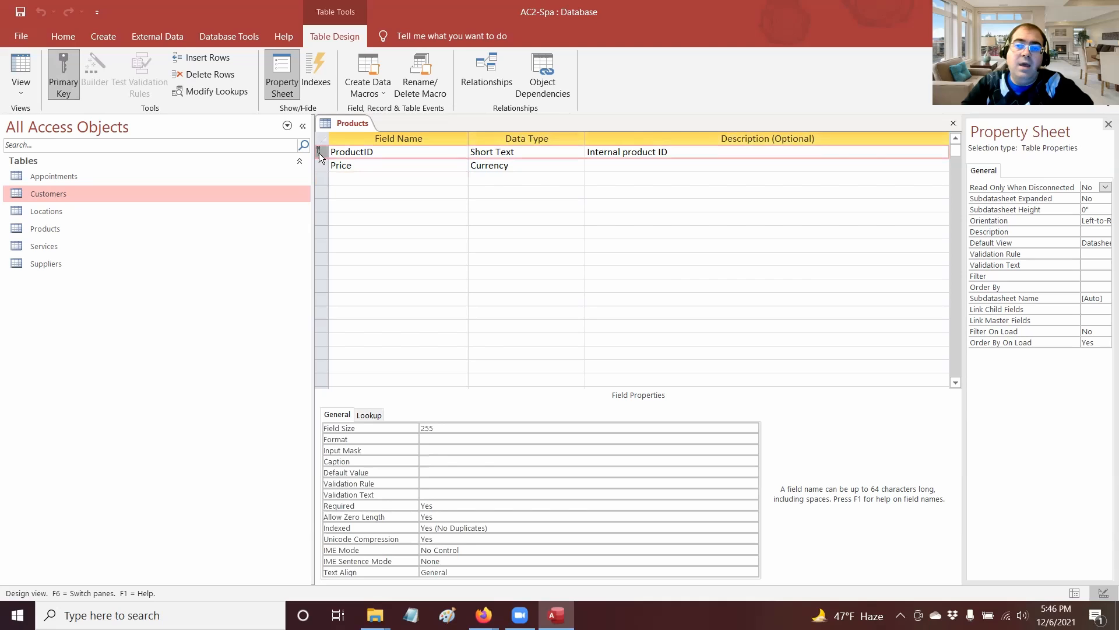
click(211, 58)
drag(321, 150, 324, 171)
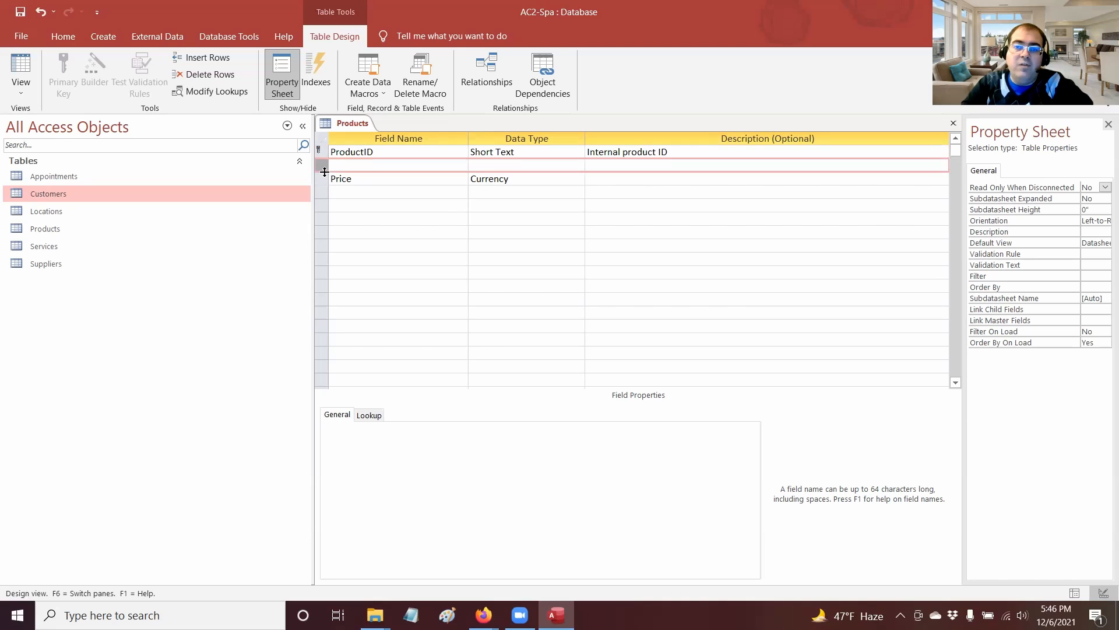
click(346, 168)
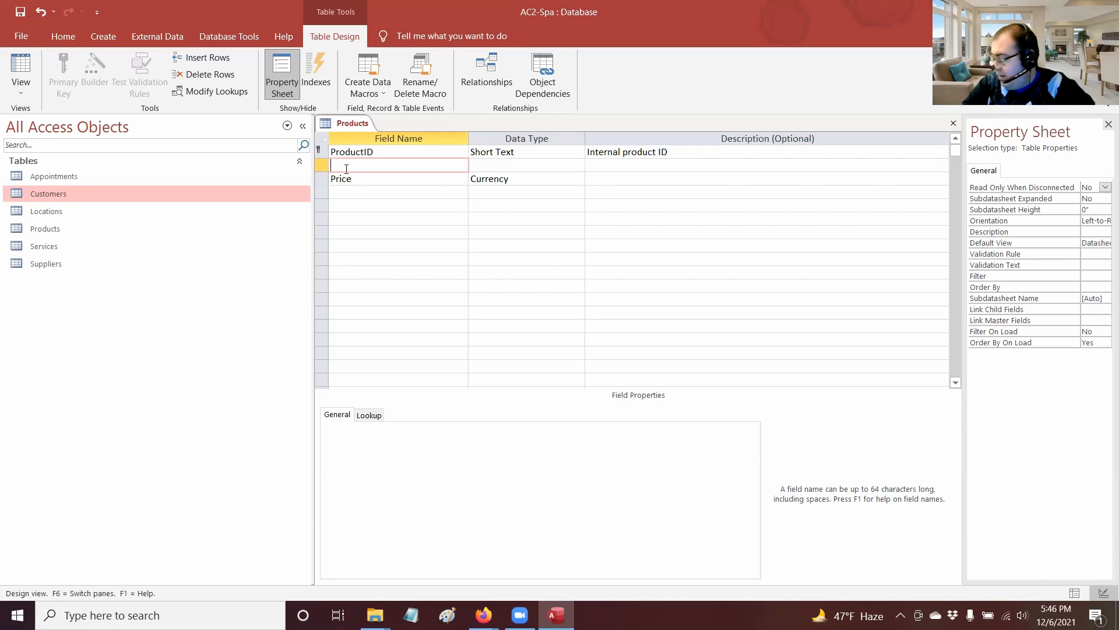
text(ProductName)
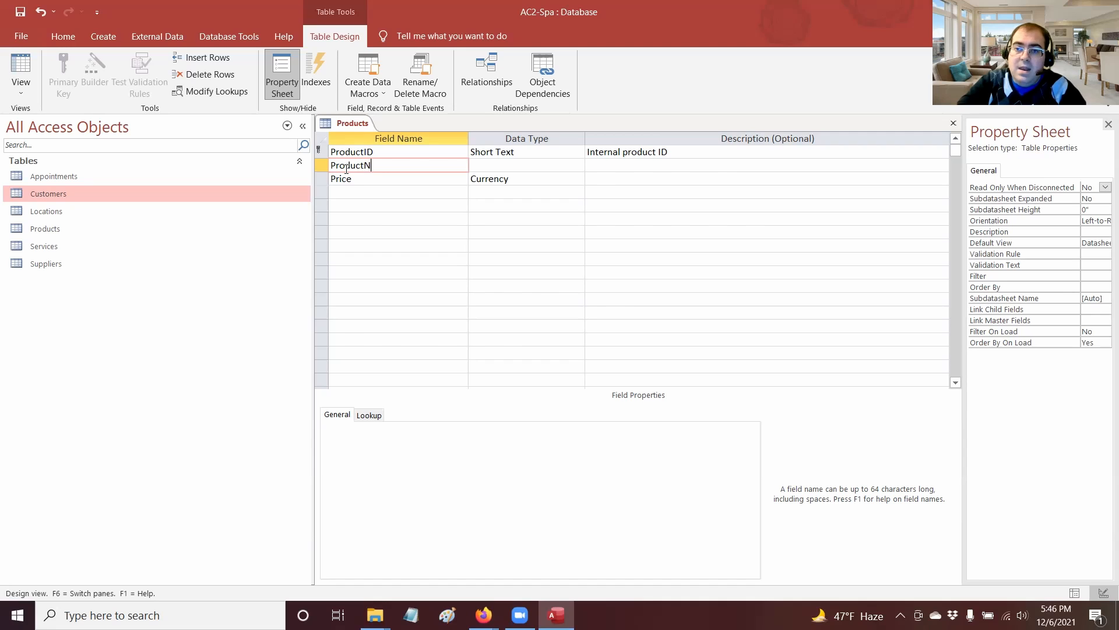
key(Tab)
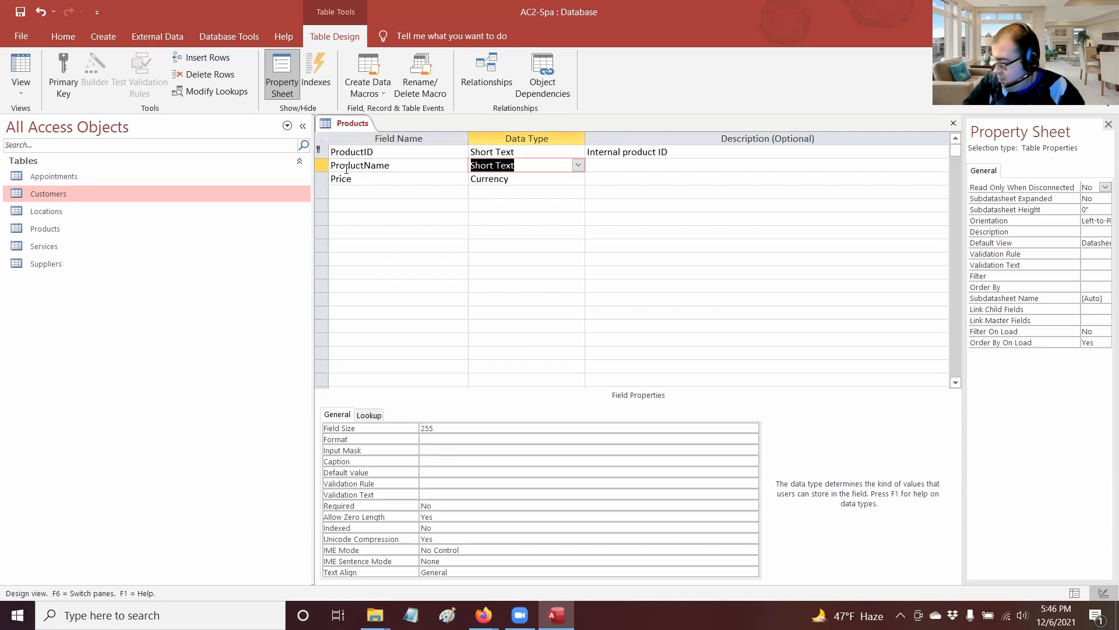
key(Tab)
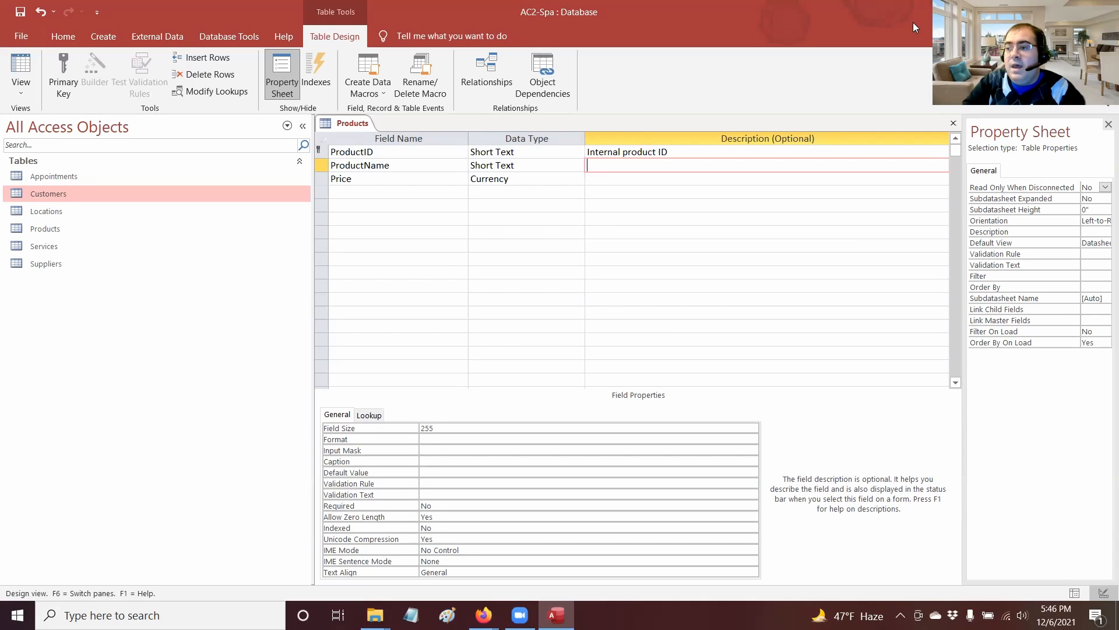
Step: Close the Property Sheet and the Products table, saving the design changes
click(1107, 124)
click(1102, 125)
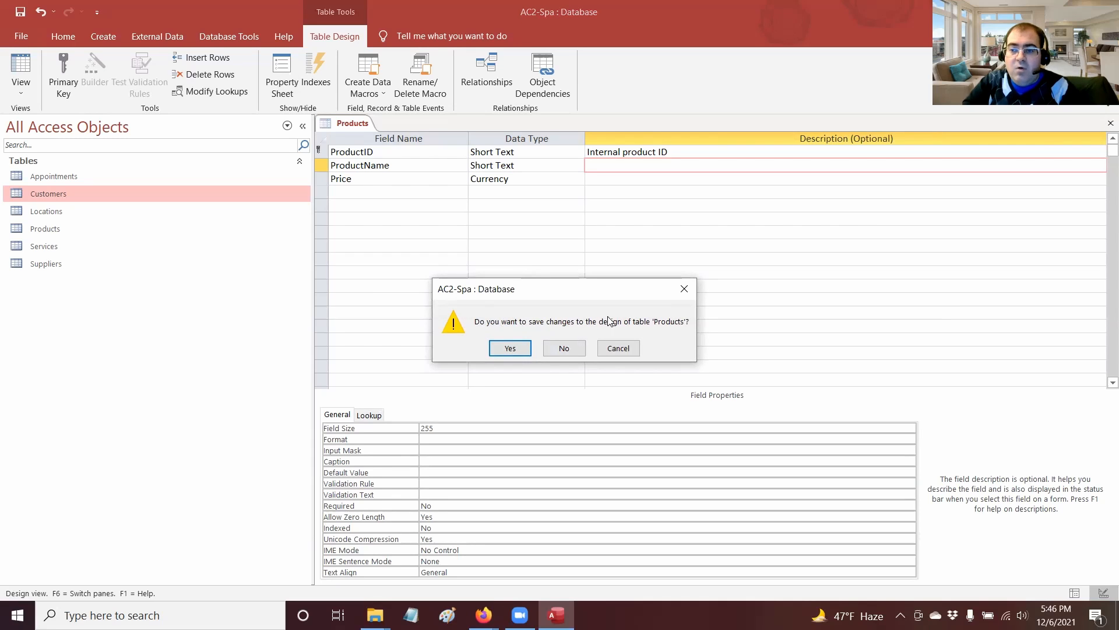
click(515, 350)
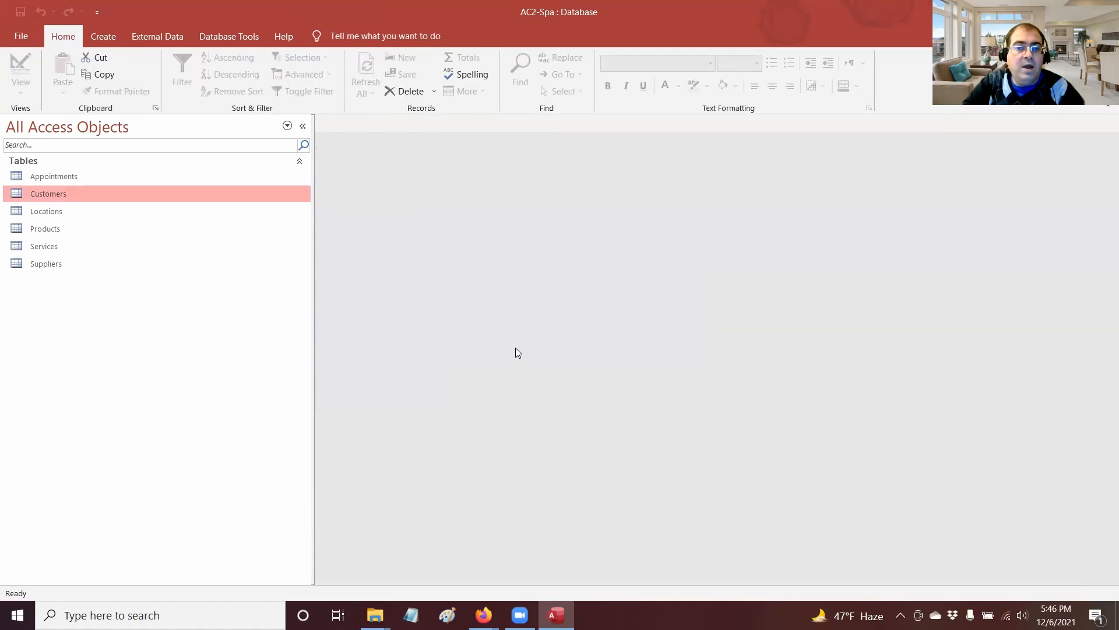
Step: Open the Products table in Datasheet view to check its fields, and close it again
double_click(93, 231)
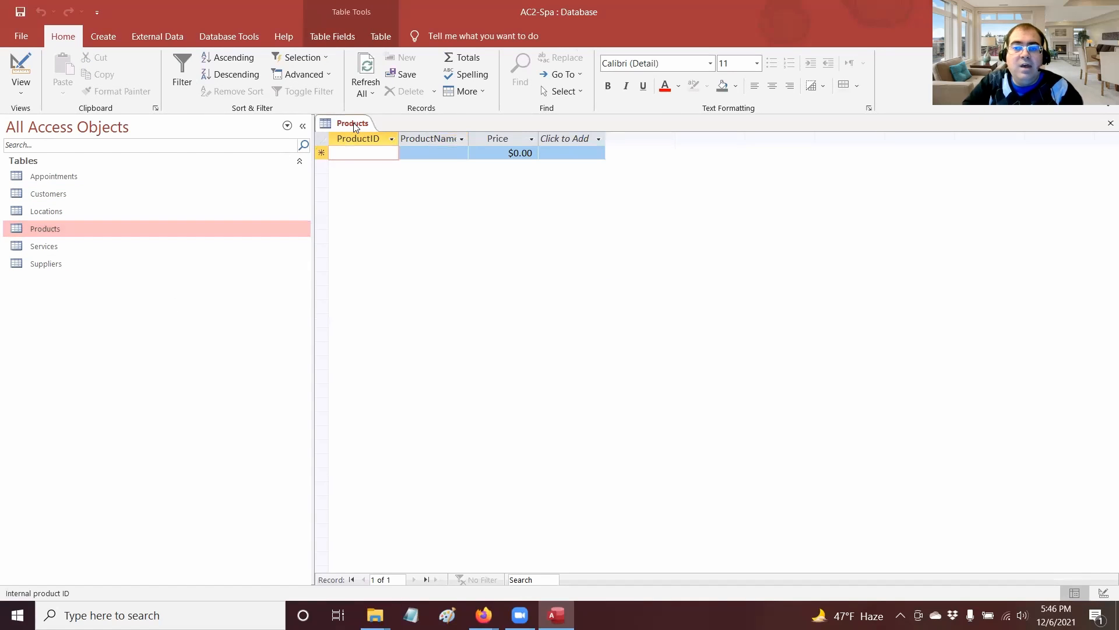
right_click(357, 126)
click(367, 150)
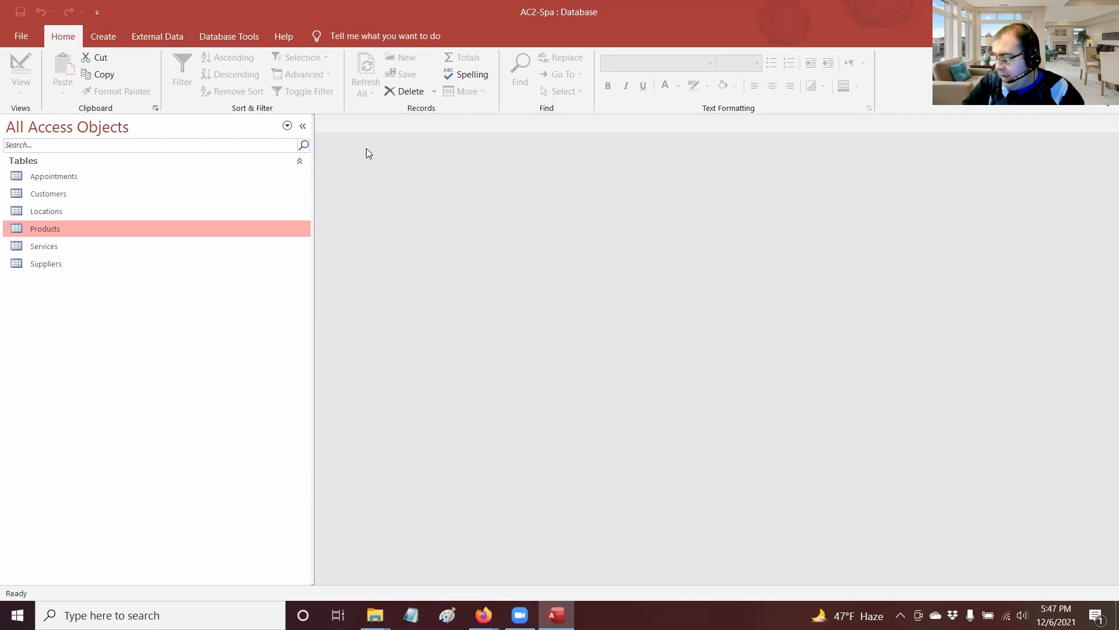
Step: Permanently delete the Building field from the Locations table in Design view, and close the table saving the design changes
click(52, 212)
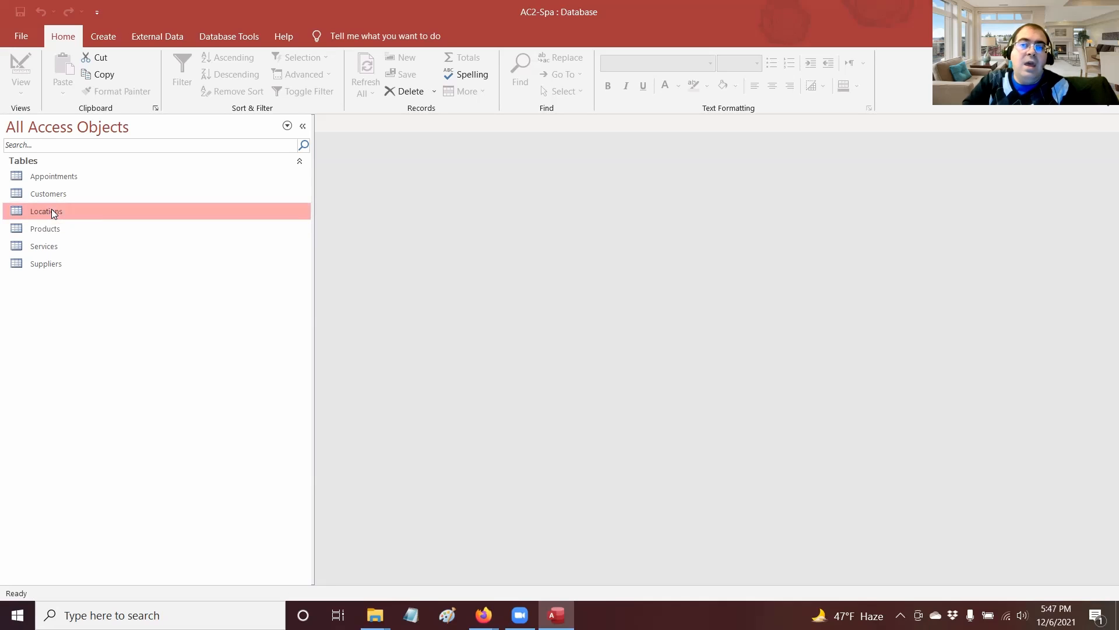
right_click(53, 214)
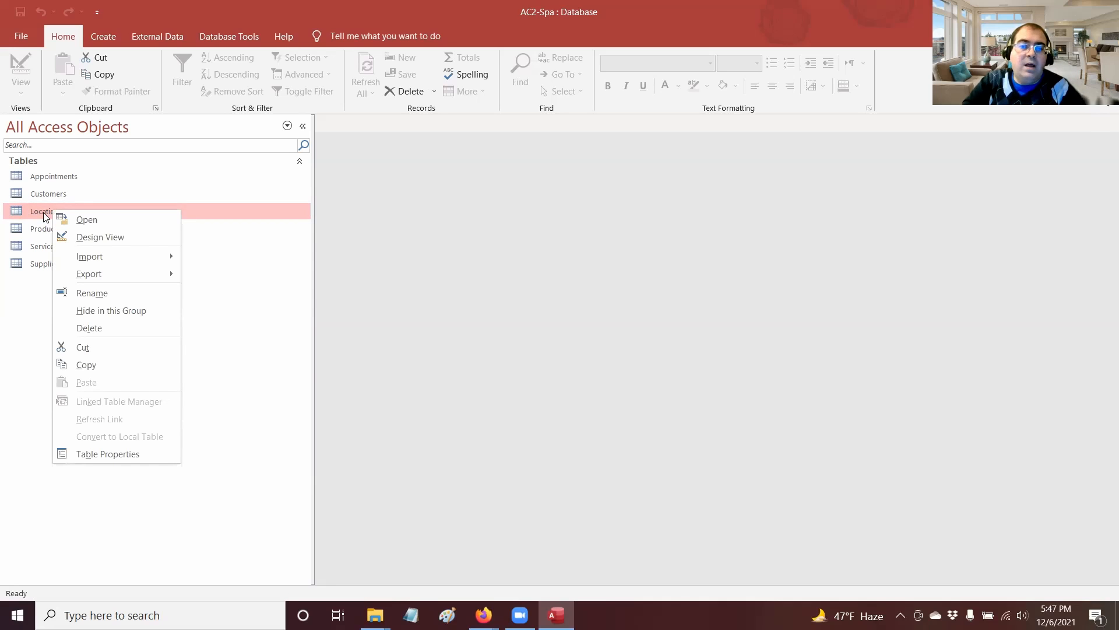
click(97, 237)
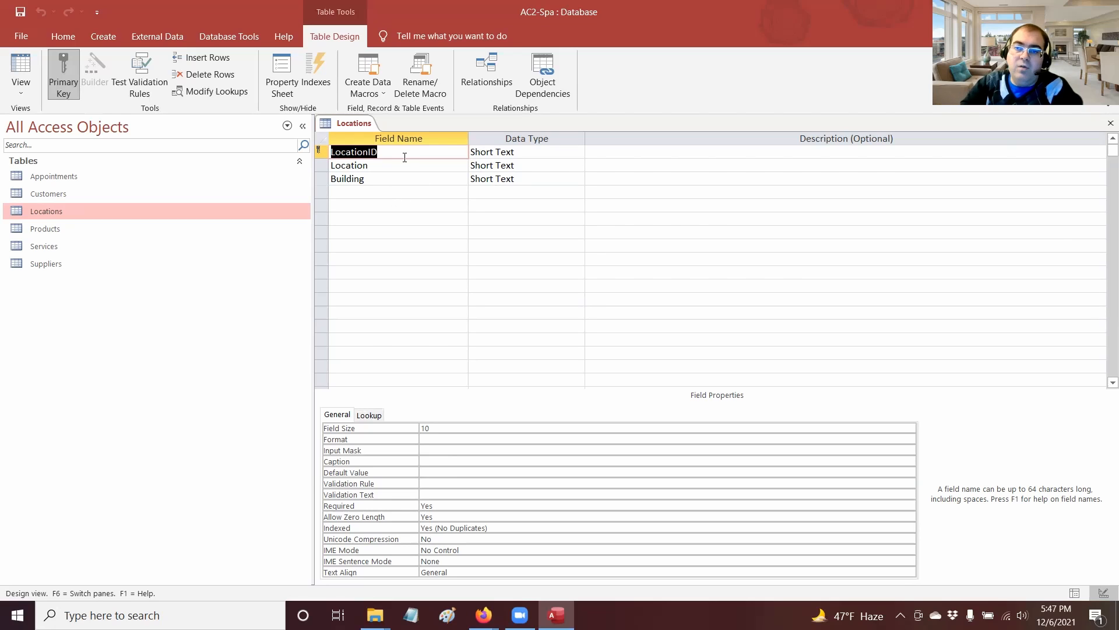
click(321, 181)
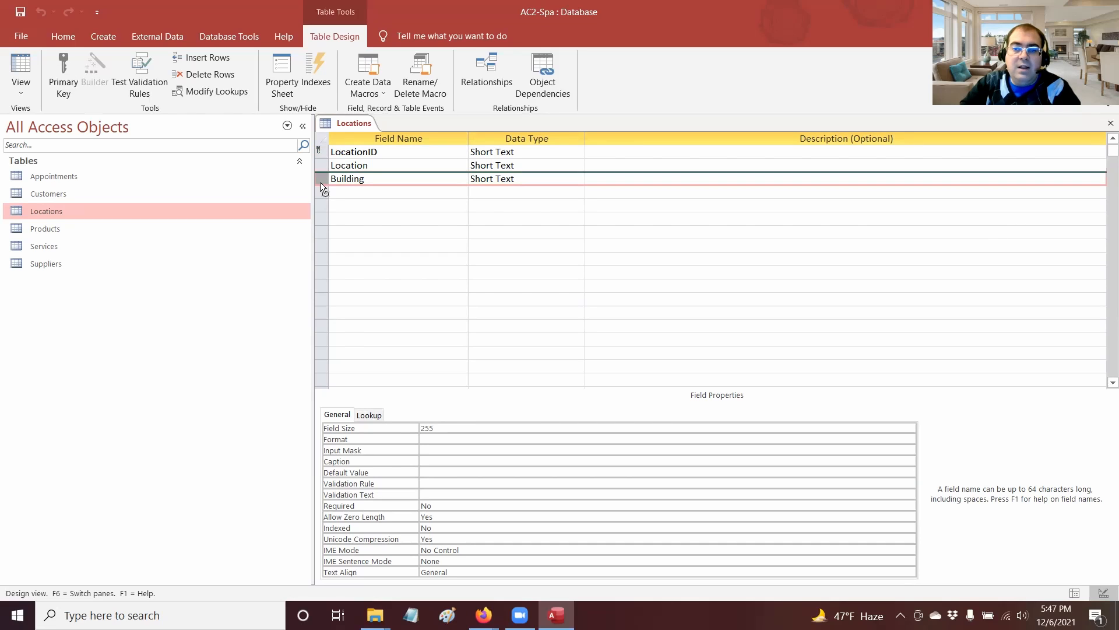
right_click(320, 182)
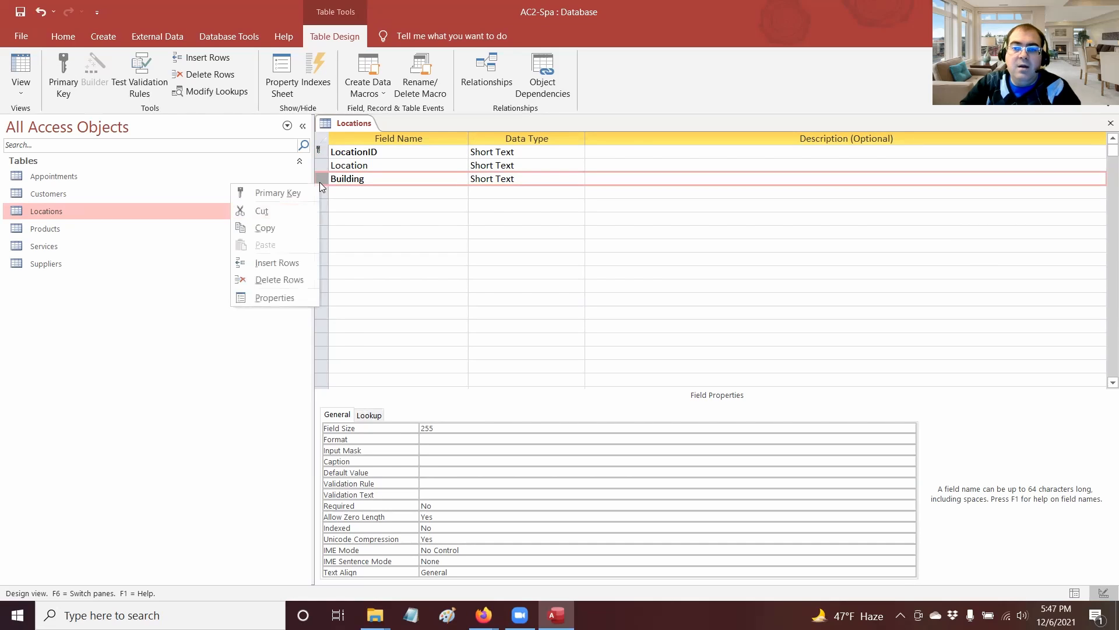
click(284, 279)
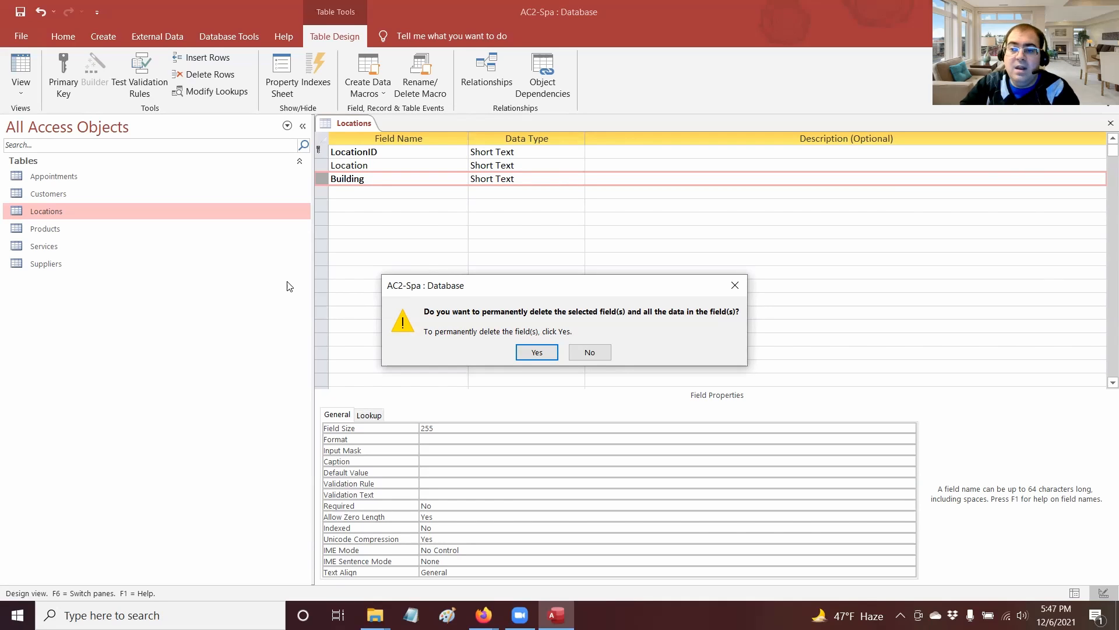
click(540, 352)
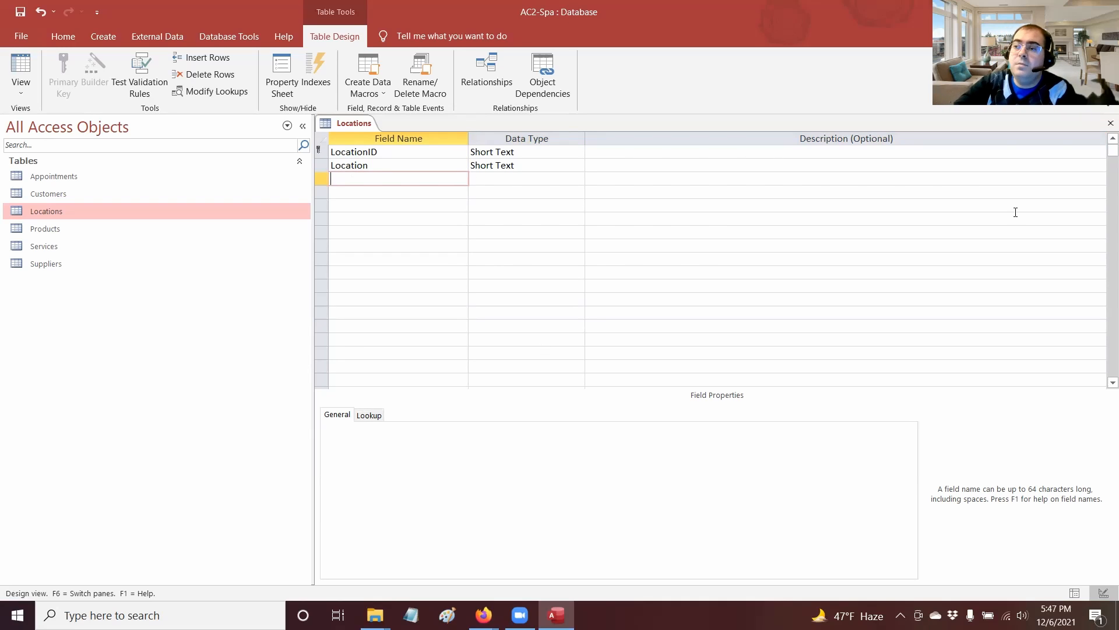
click(1103, 124)
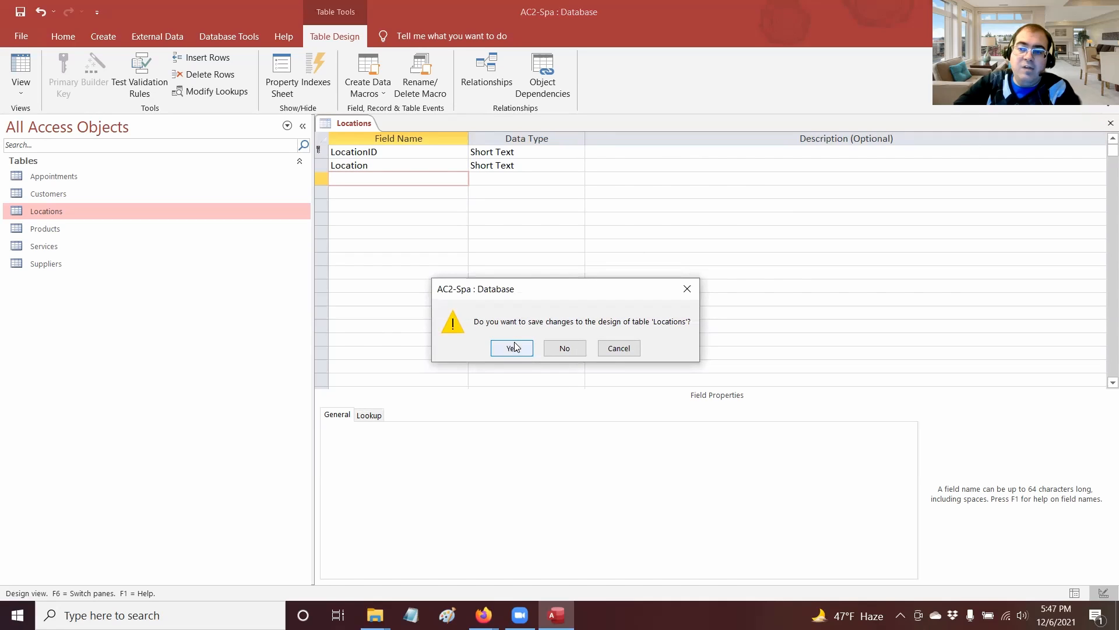
click(514, 348)
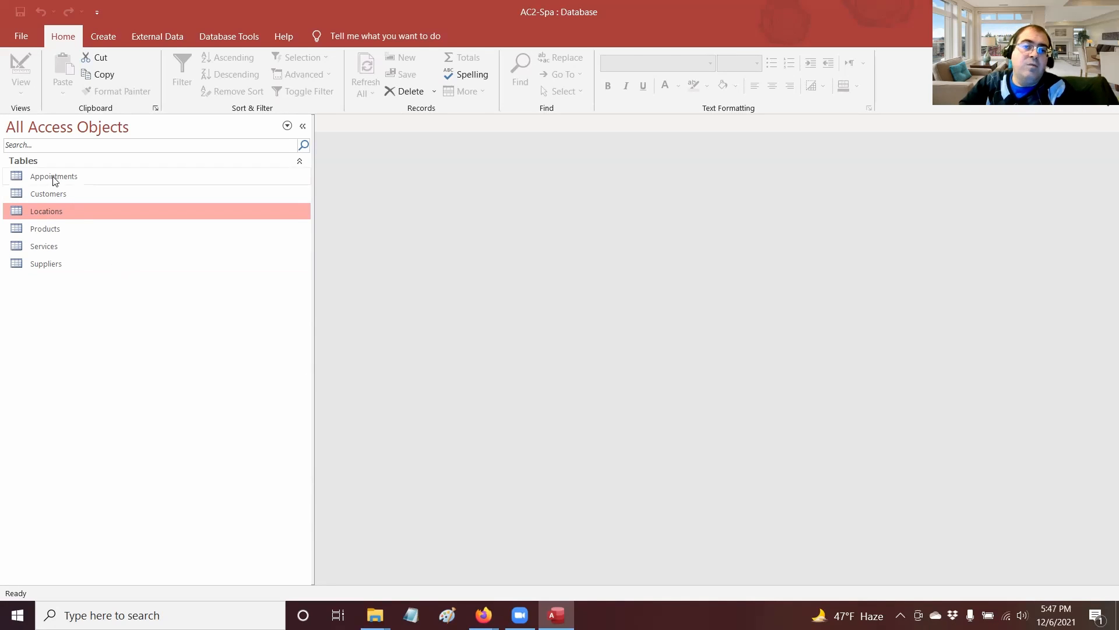
Step: Move the Phone field above PhoneType in the Customers table's design, then save and close the table
click(52, 195)
double_click(51, 194)
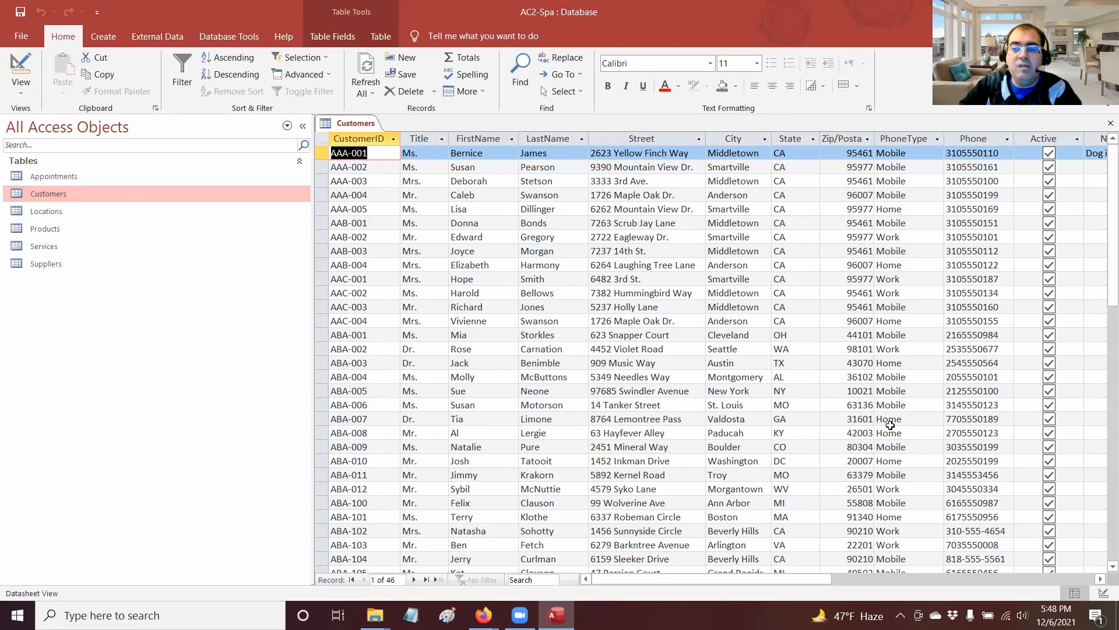
click(31, 65)
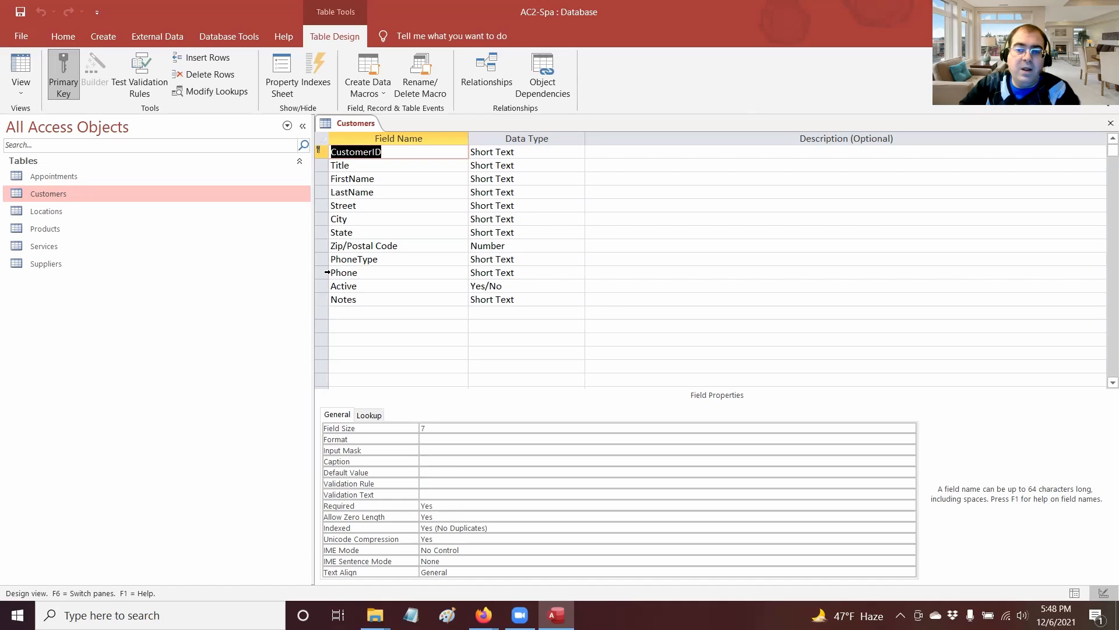
click(323, 273)
drag(324, 275, 321, 255)
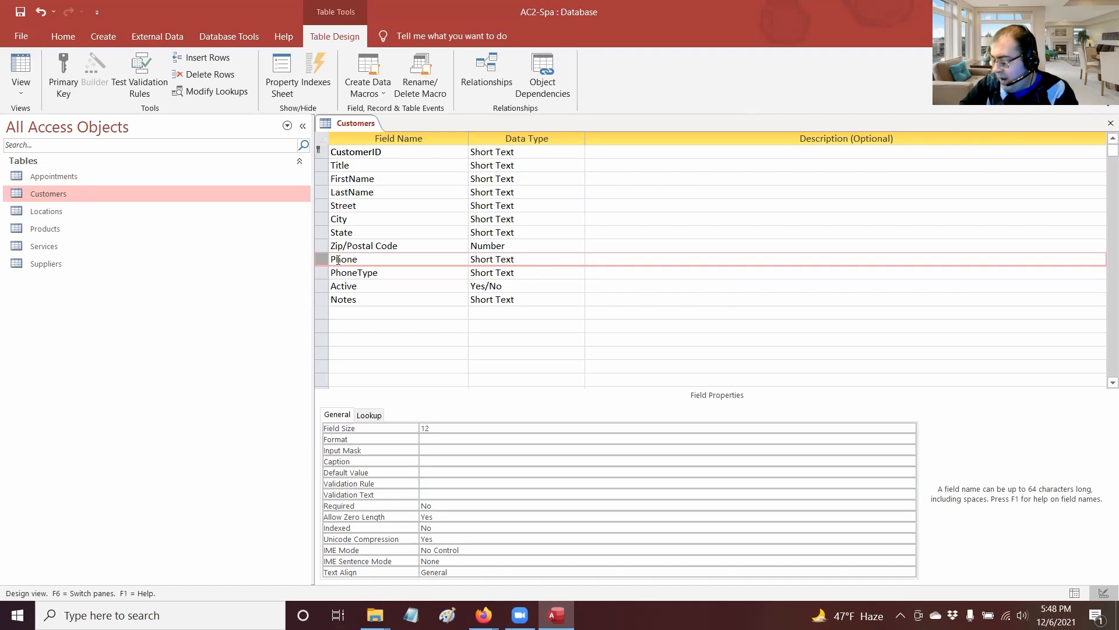
click(19, 11)
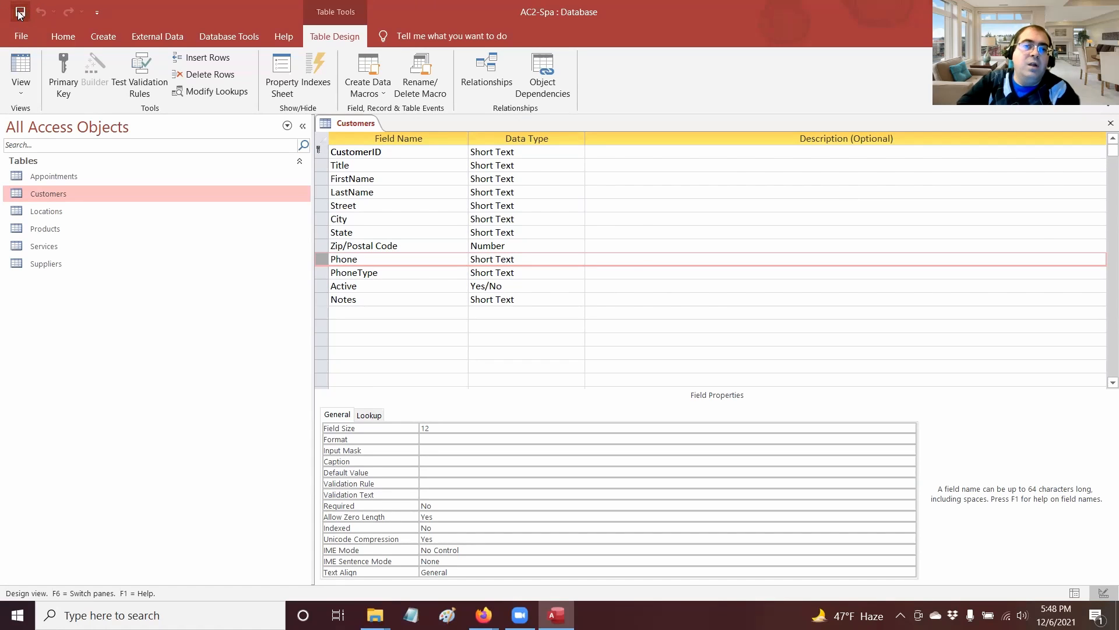
click(1105, 123)
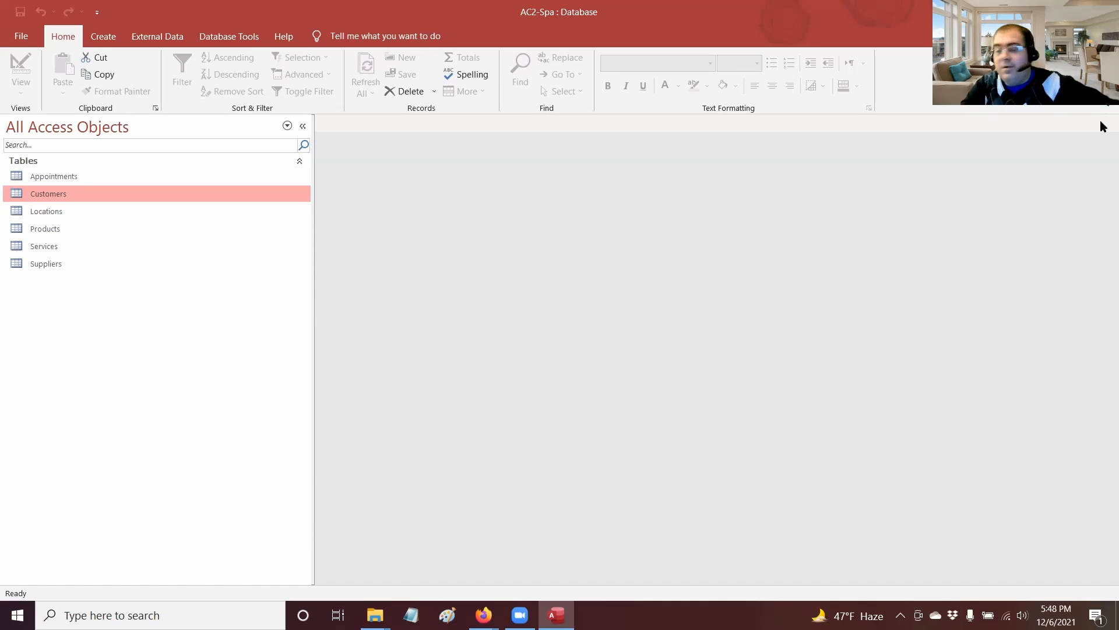
Step: Change the data type of the Price field in the Services table to Currency, accepting possible data loss, and close the table
click(120, 247)
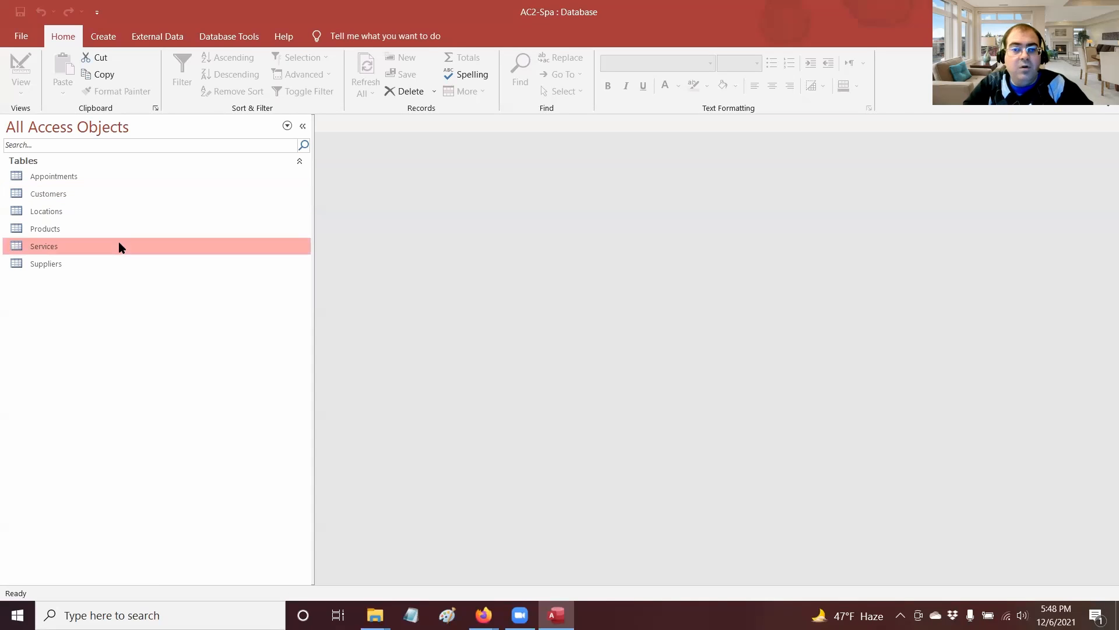
double_click(28, 247)
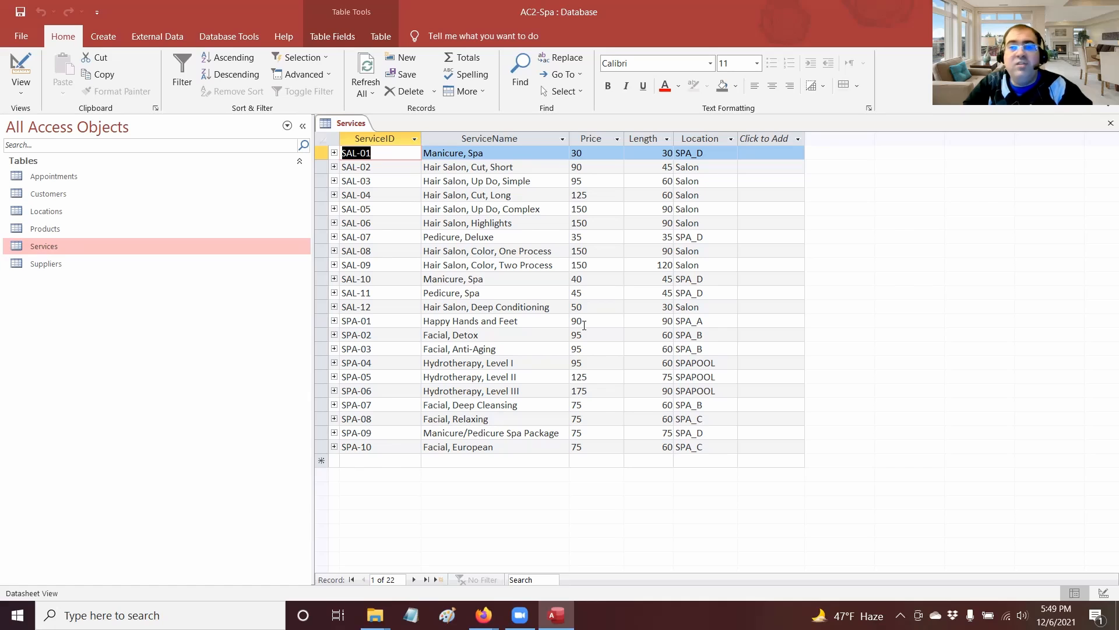
click(616, 140)
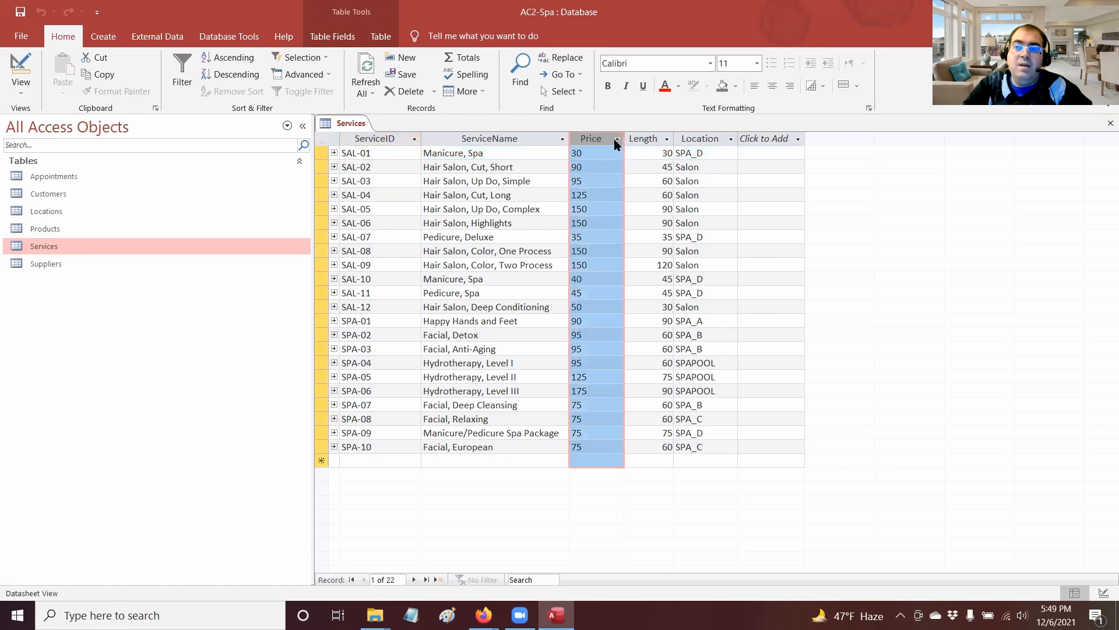
click(615, 140)
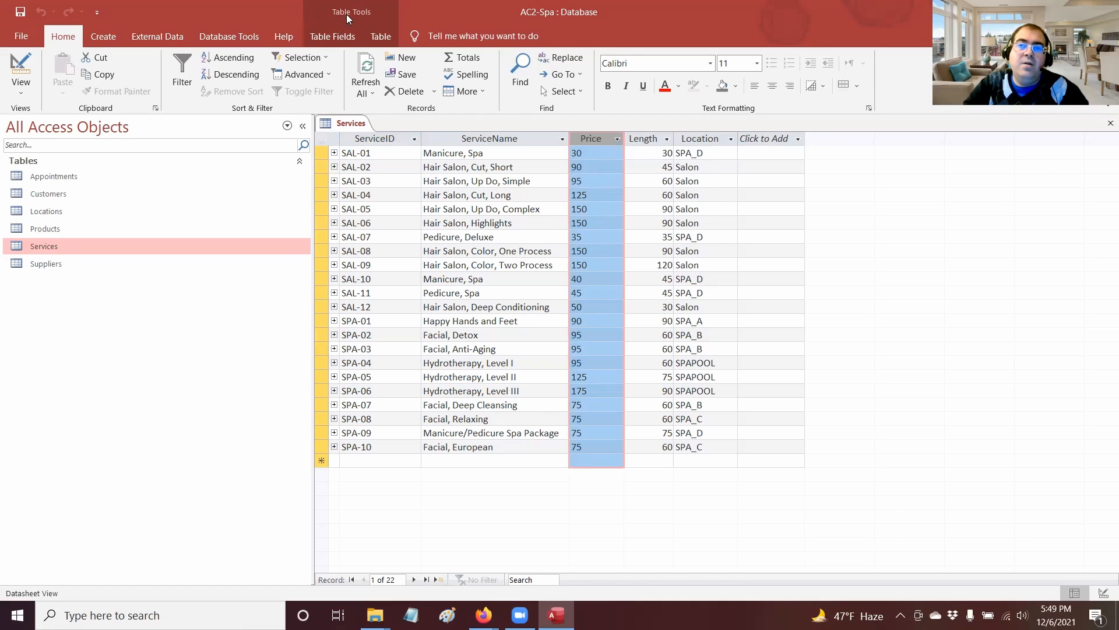
click(351, 39)
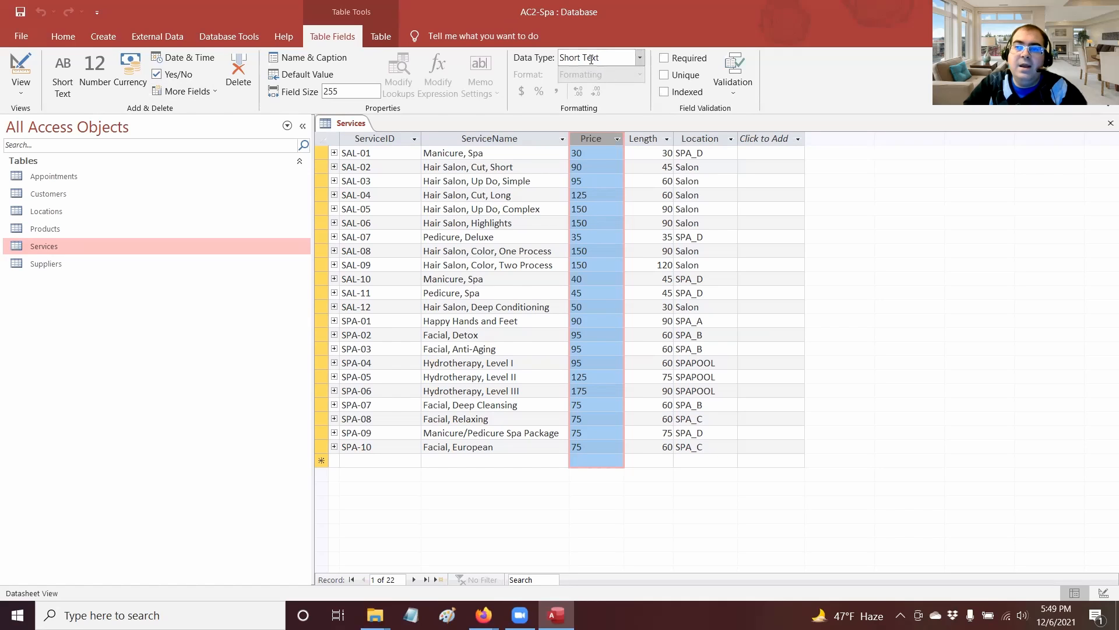
click(639, 58)
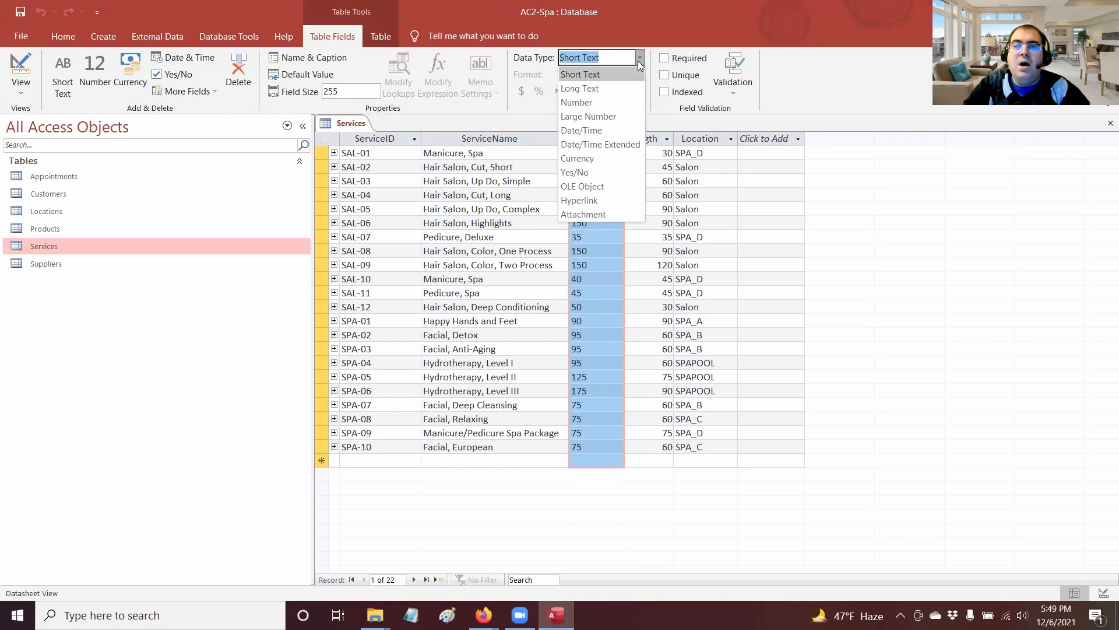
click(603, 161)
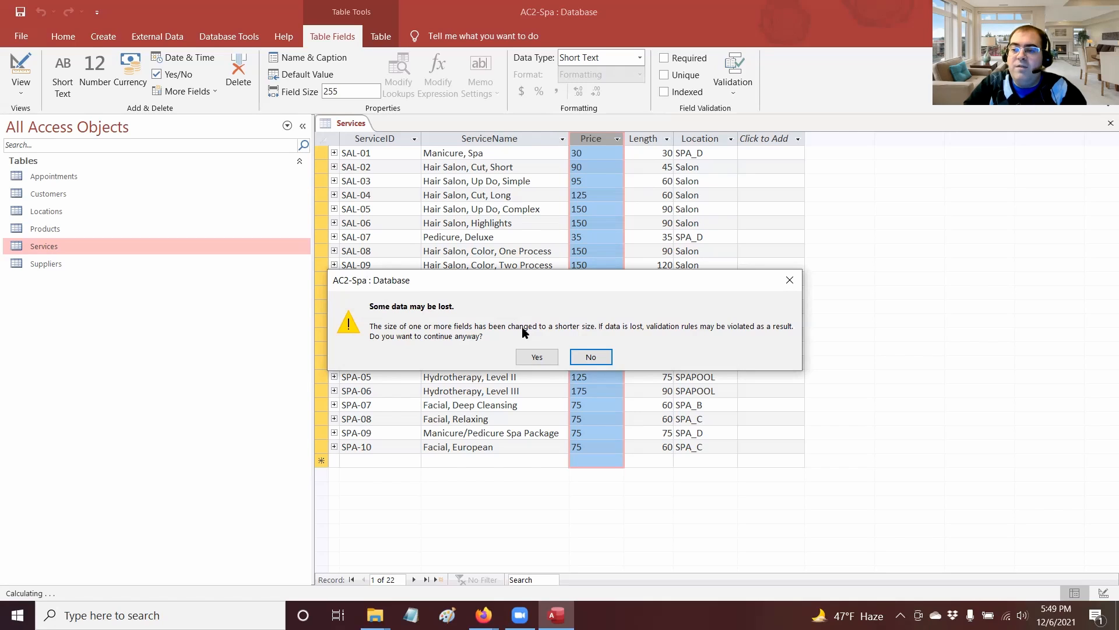
click(537, 357)
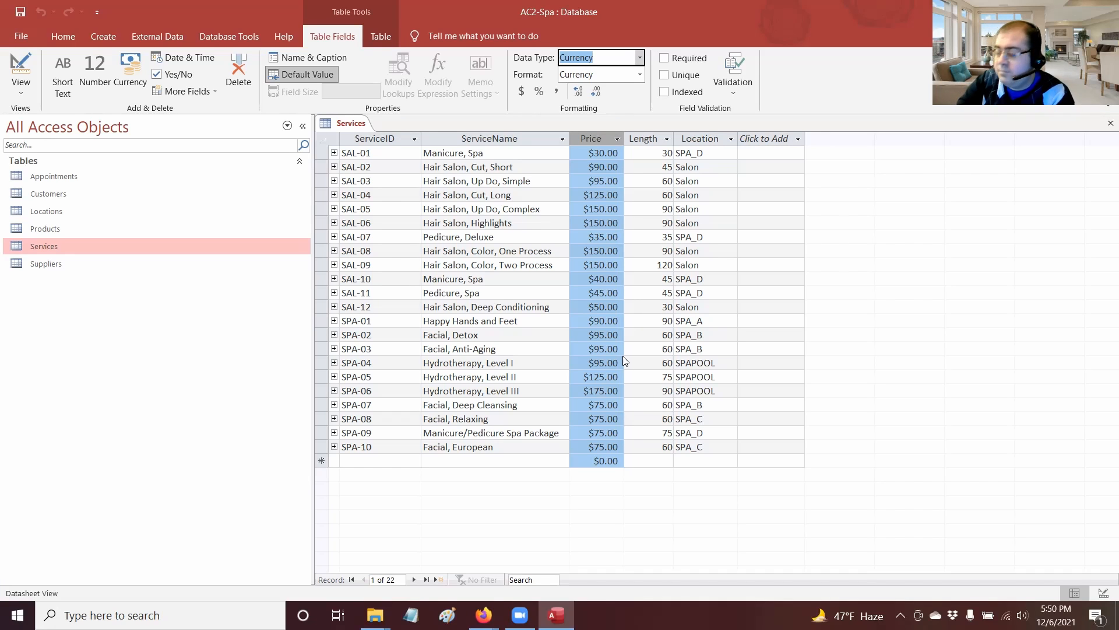
click(1107, 124)
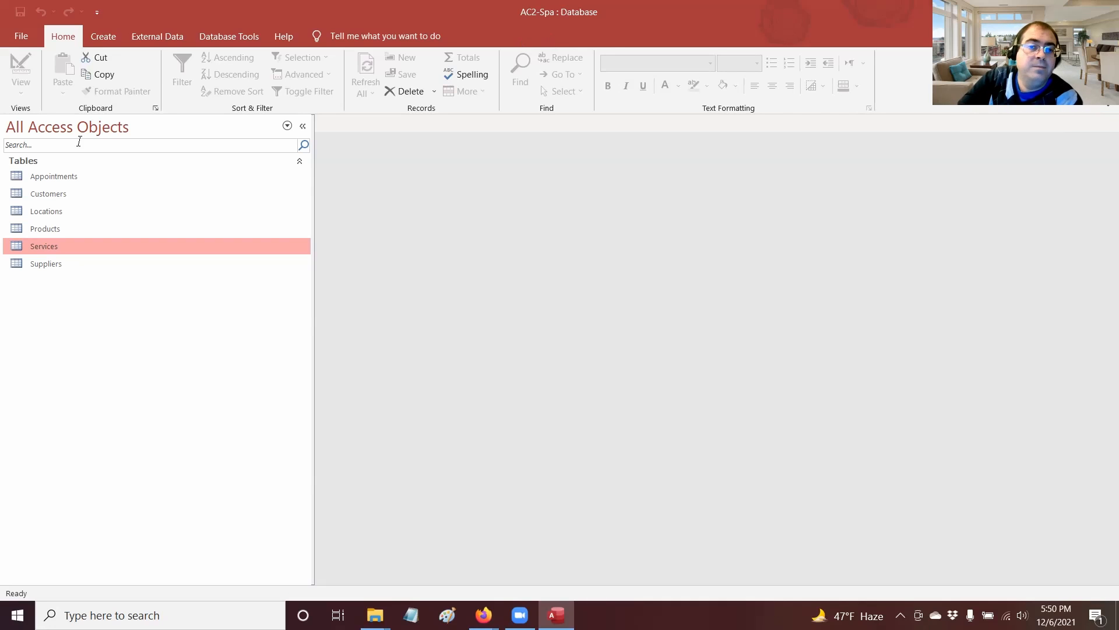
Step: Set the format of the ApptDate field in the Appointments table to Short Date
click(55, 180)
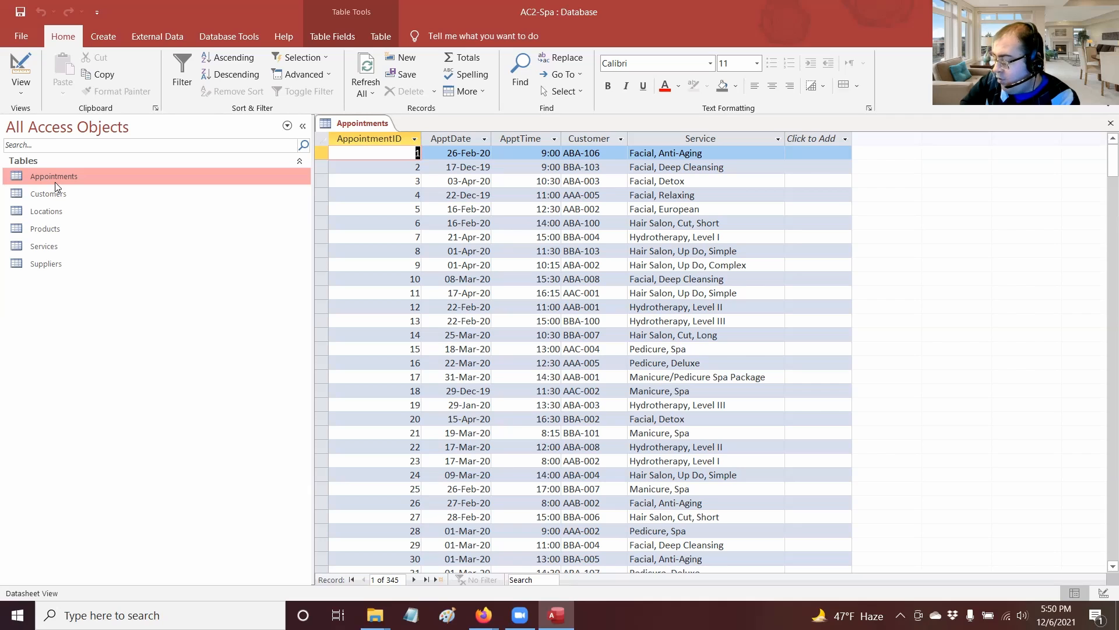
click(464, 134)
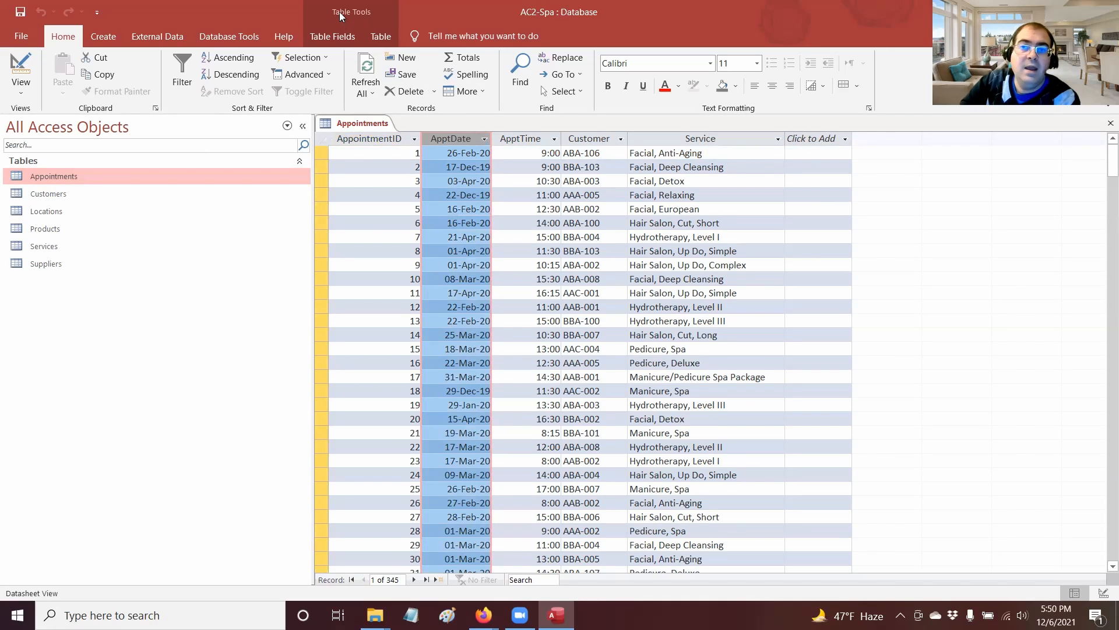
click(338, 36)
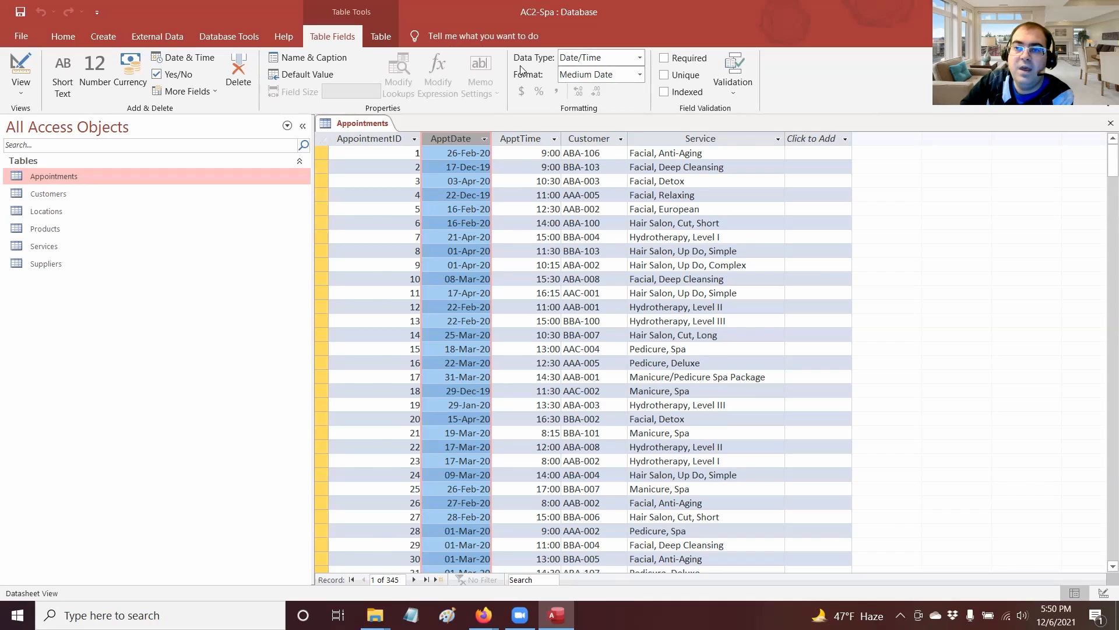
click(640, 78)
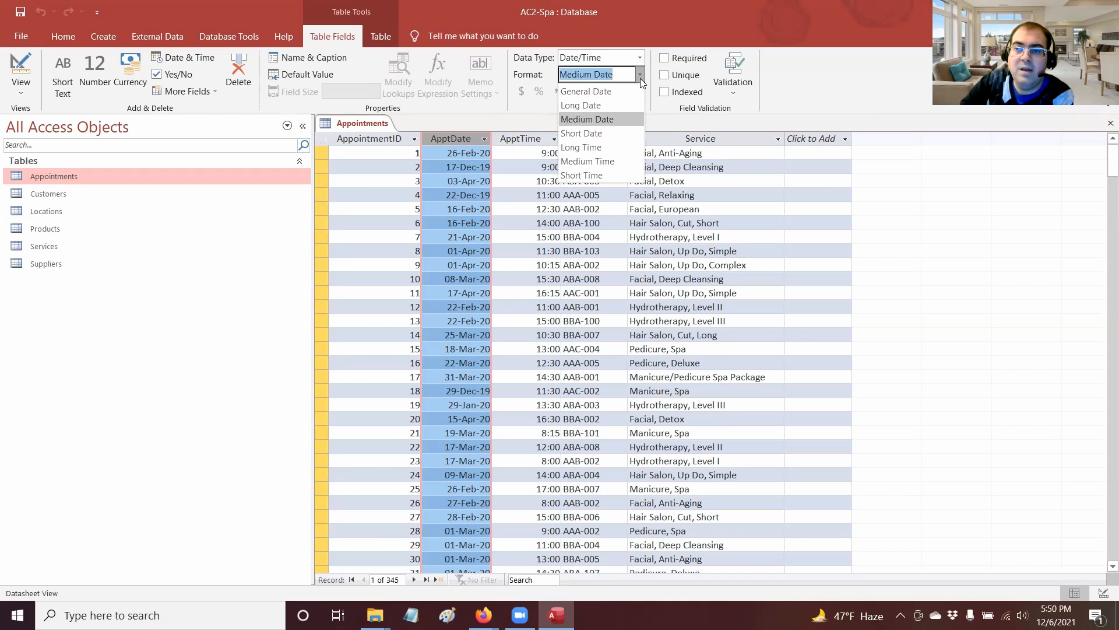
click(617, 133)
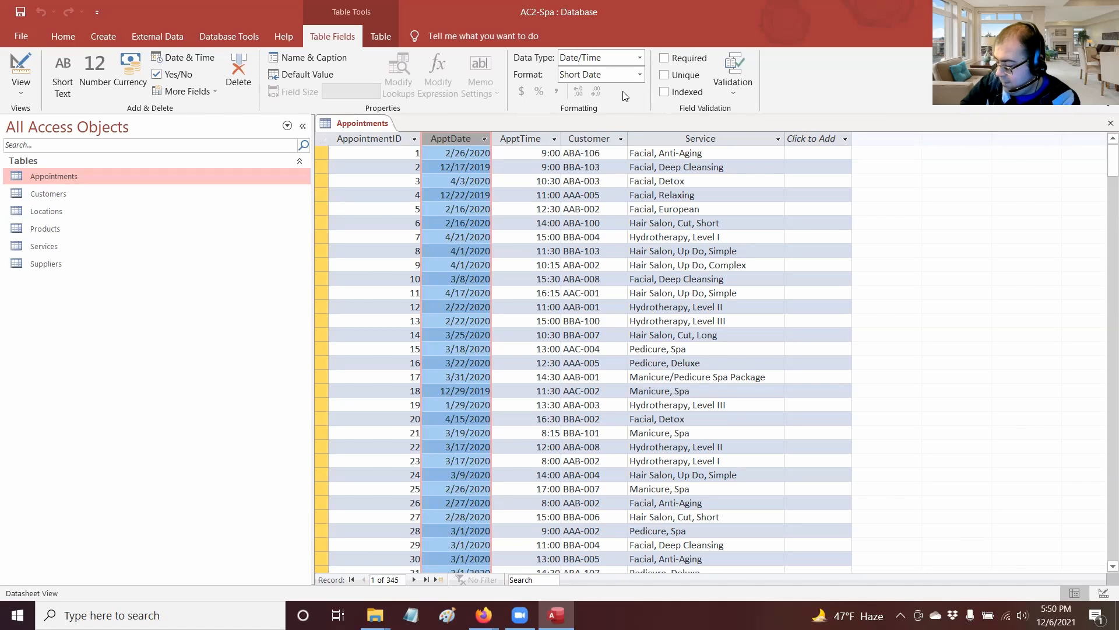
Step: Set the format of the ApptTime field to Medium Time in the Appointments table's Design view
click(21, 64)
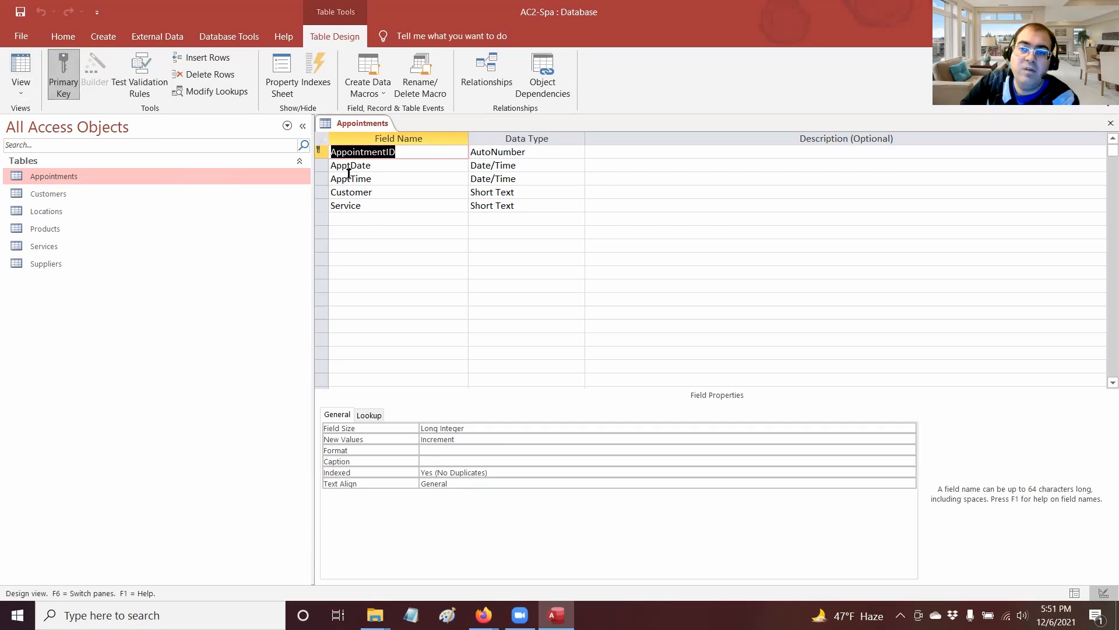
double_click(372, 173)
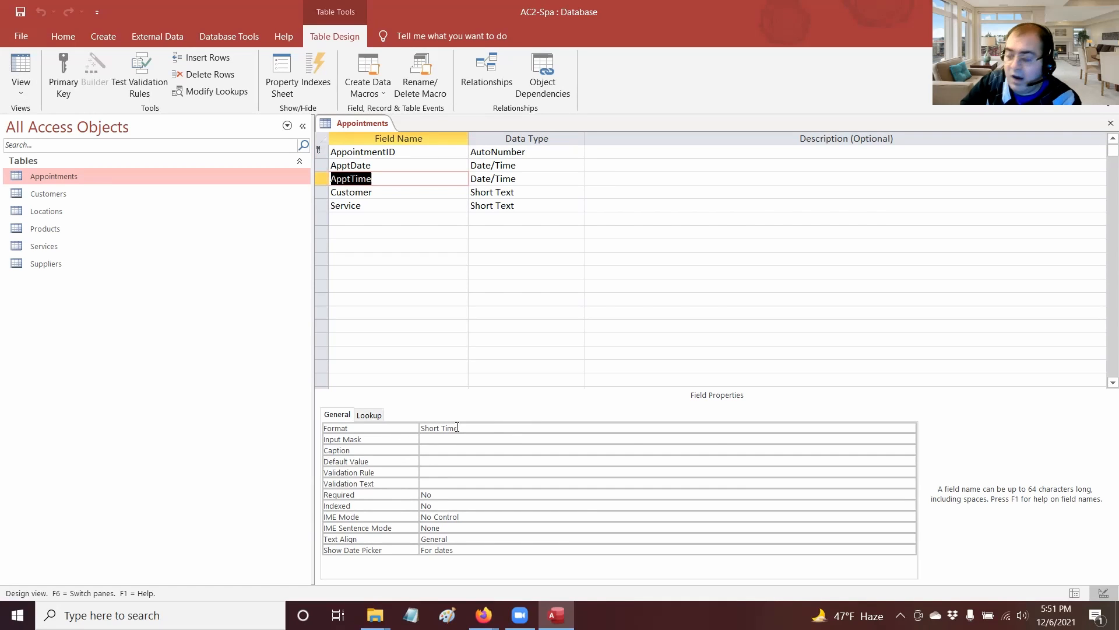
click(827, 424)
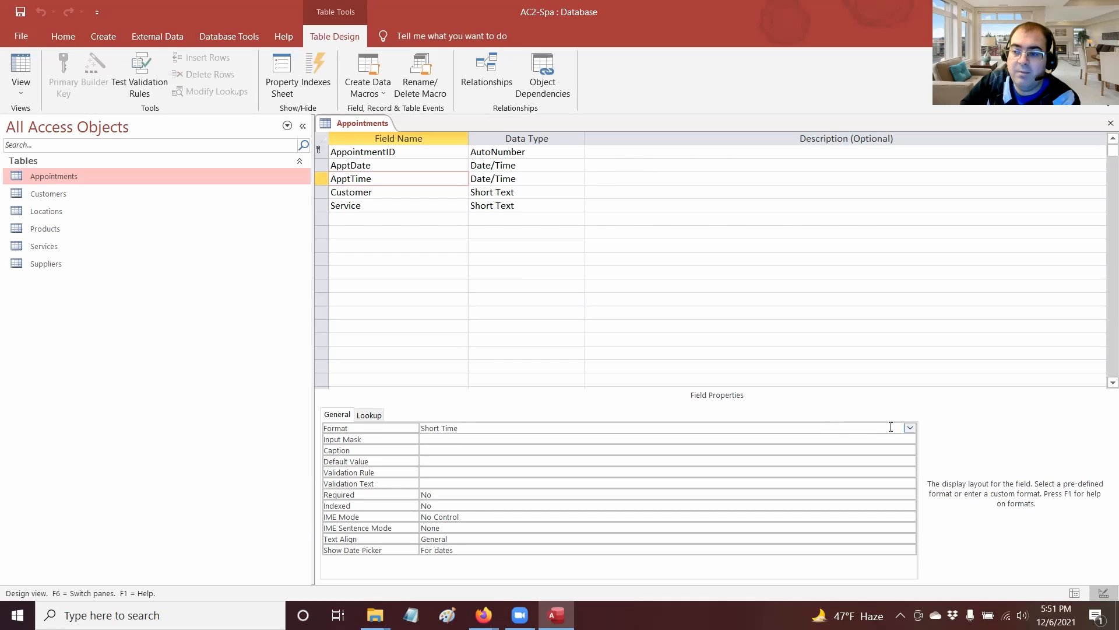
click(911, 428)
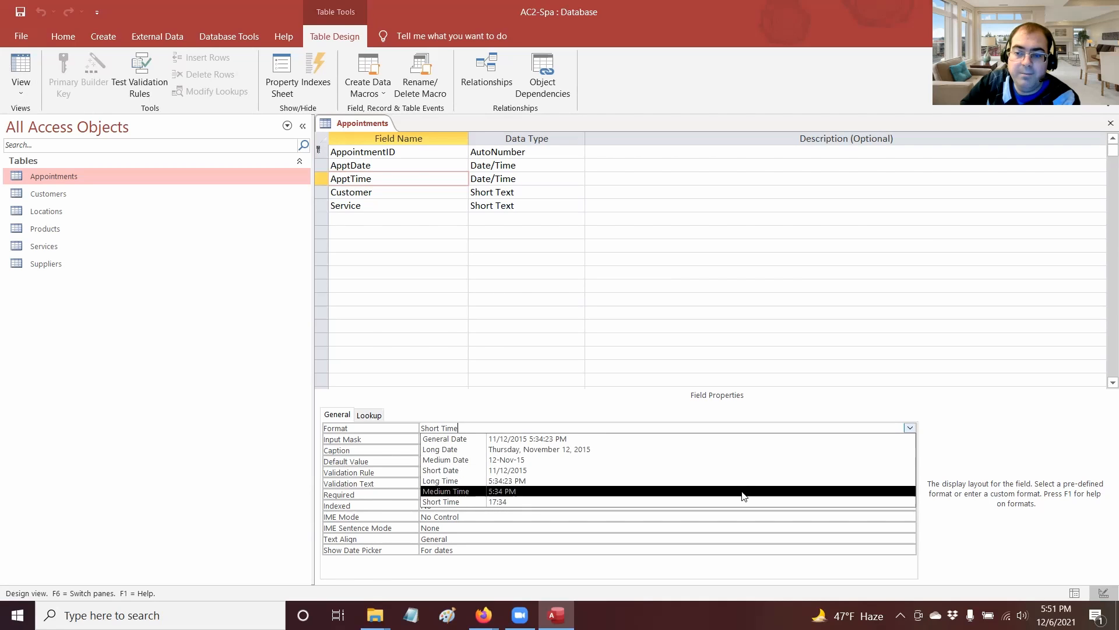
click(742, 496)
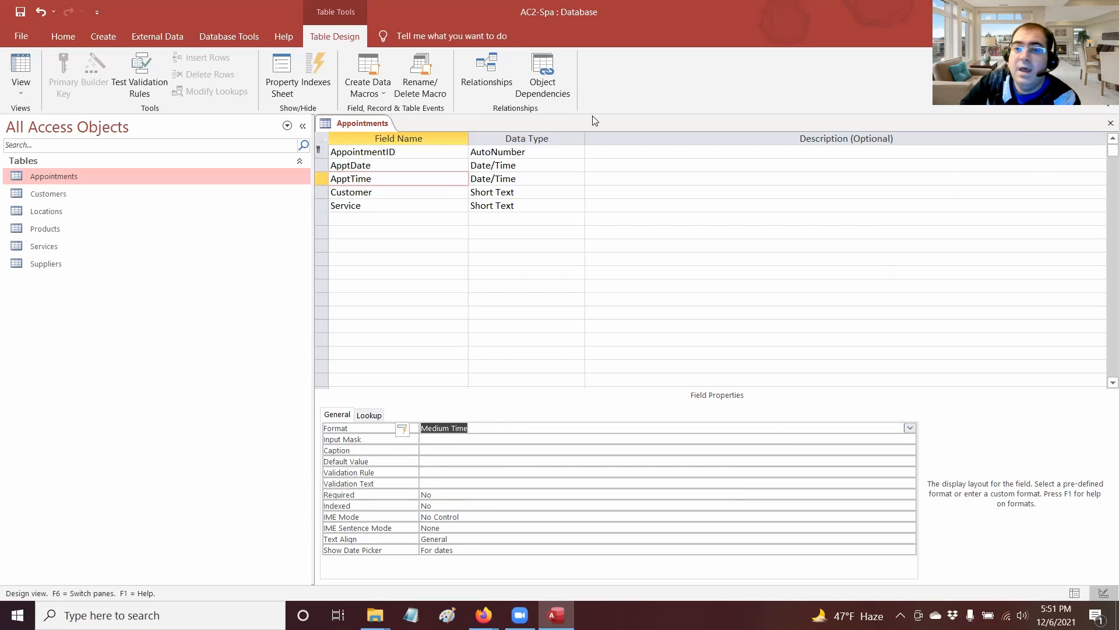
Step: Save the design changes to the Appointments table and close it
click(18, 8)
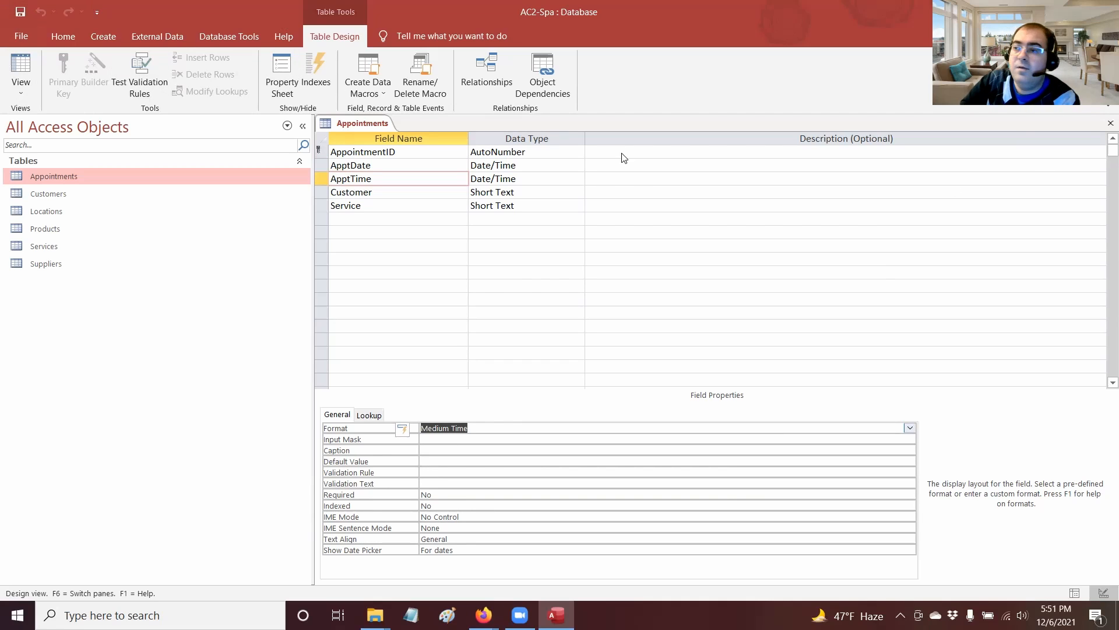
click(1109, 123)
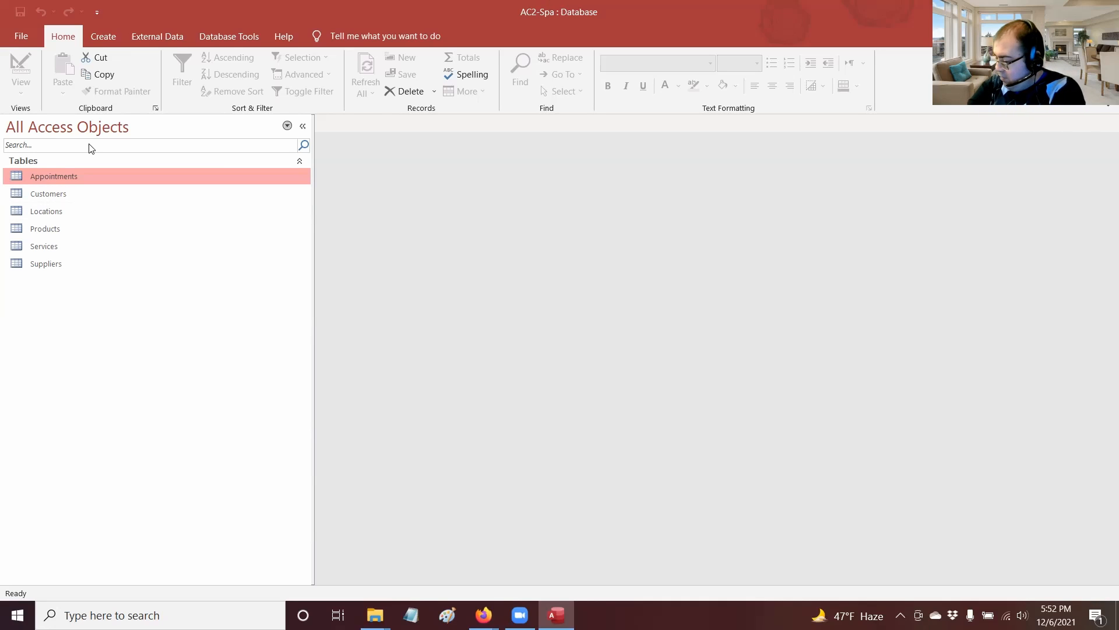
Step: Open the Customers table and set the default value of the State field to the expression =CA
click(95, 129)
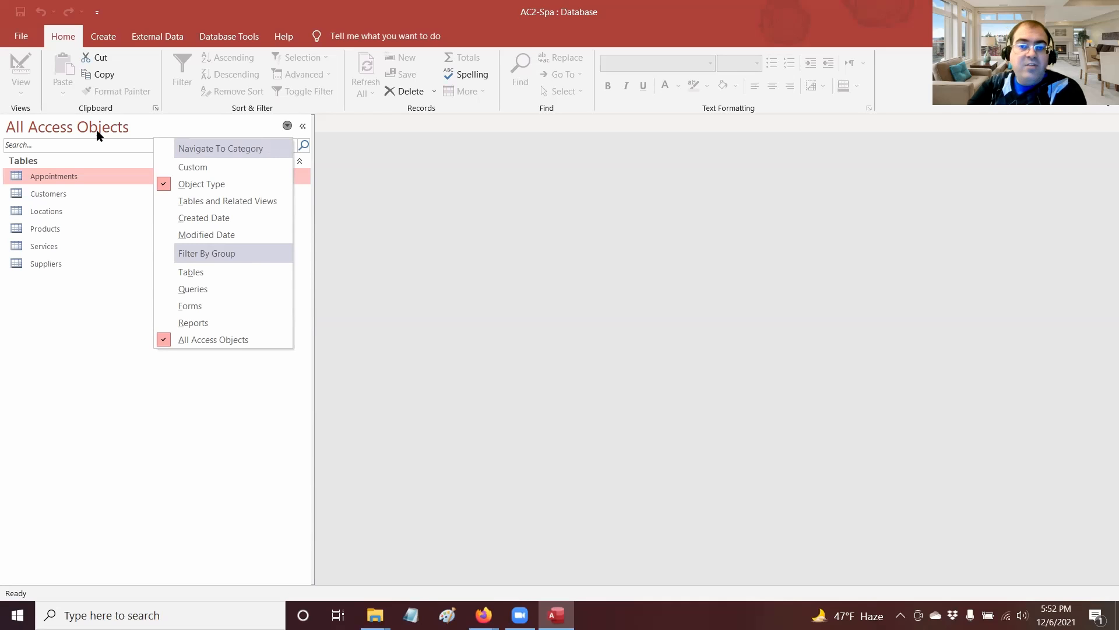
click(74, 193)
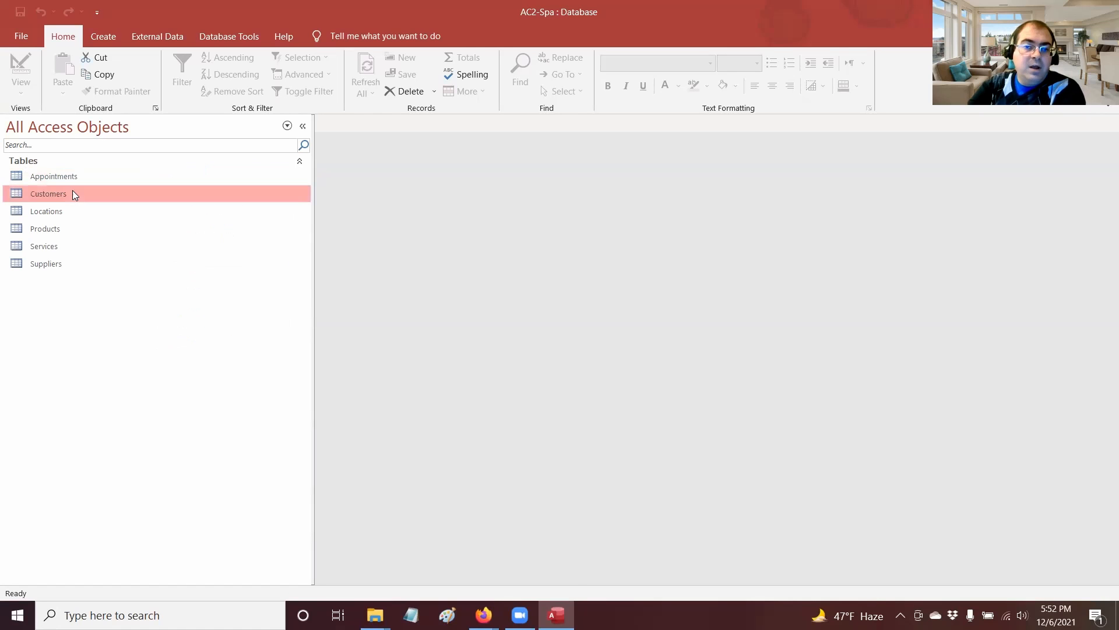
double_click(73, 192)
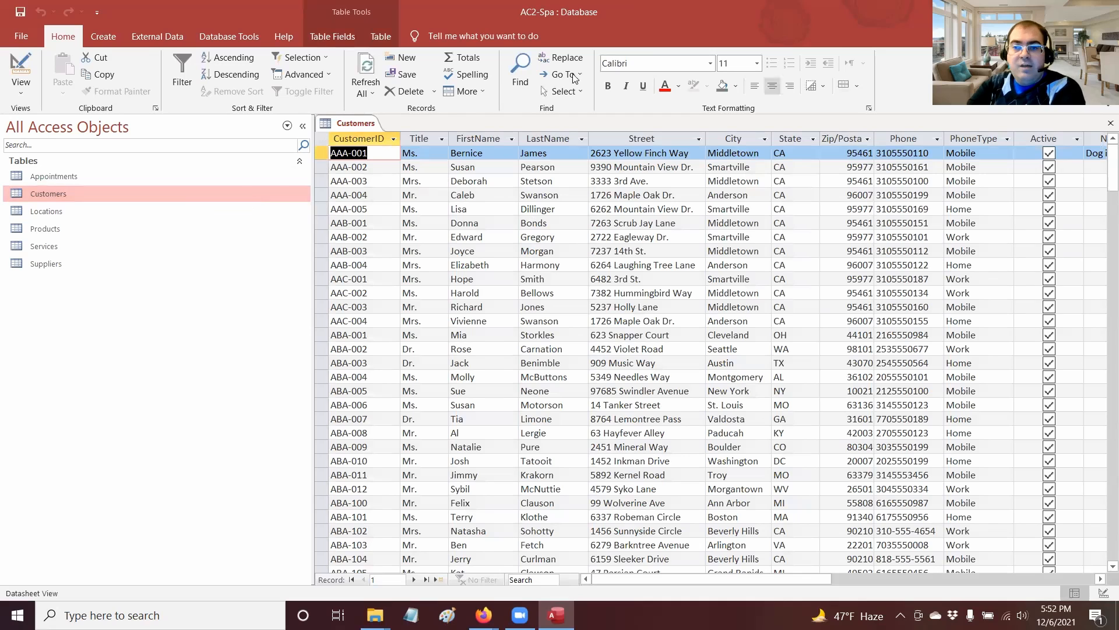
click(789, 138)
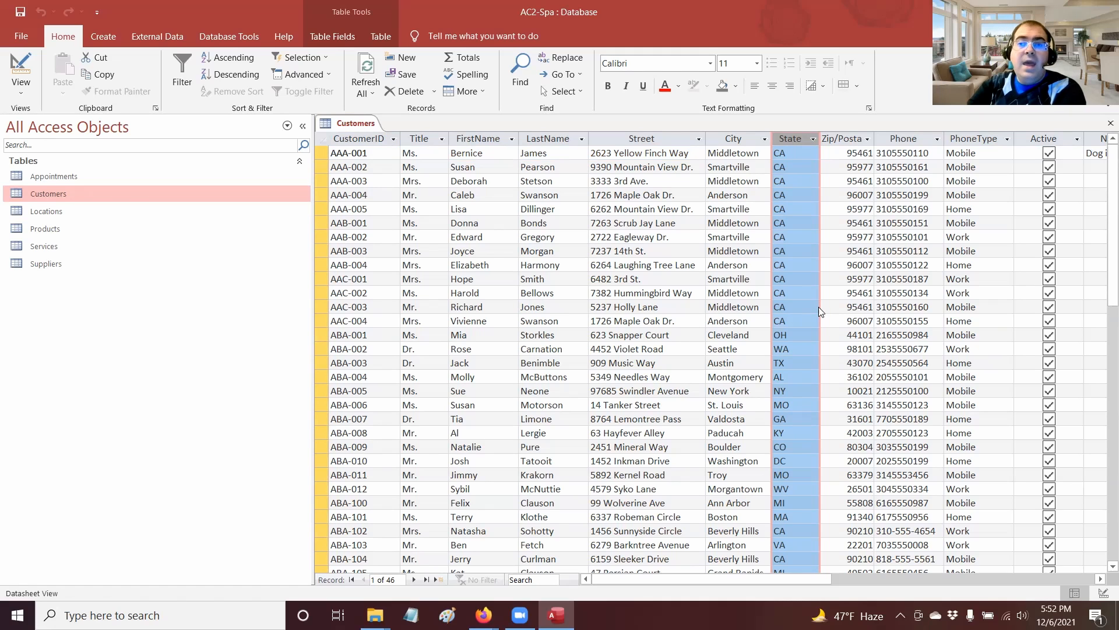
click(348, 38)
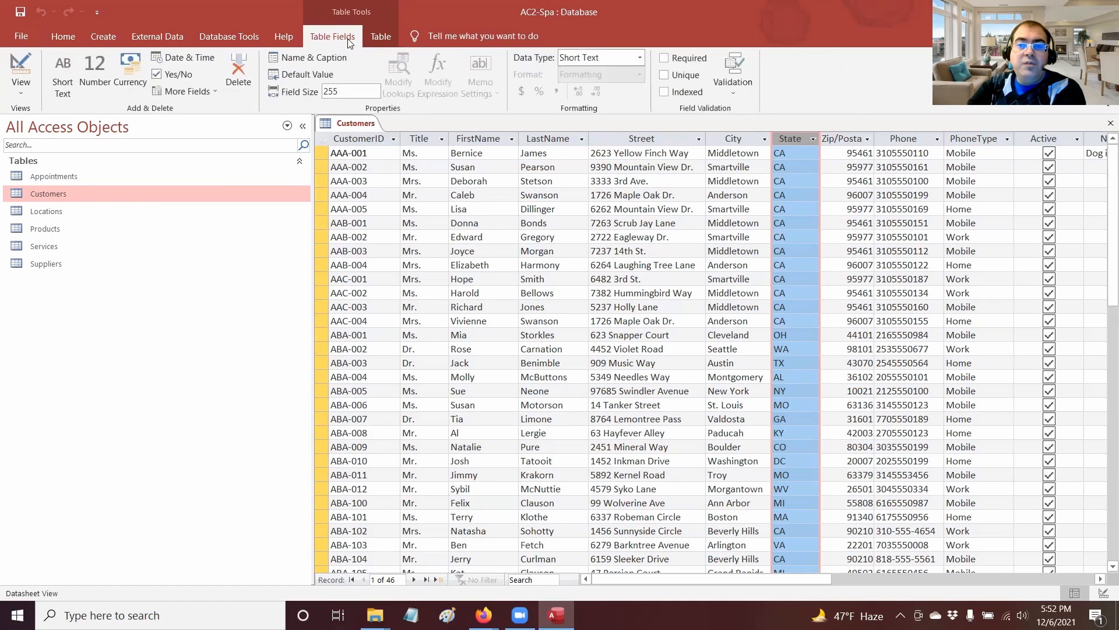
click(320, 77)
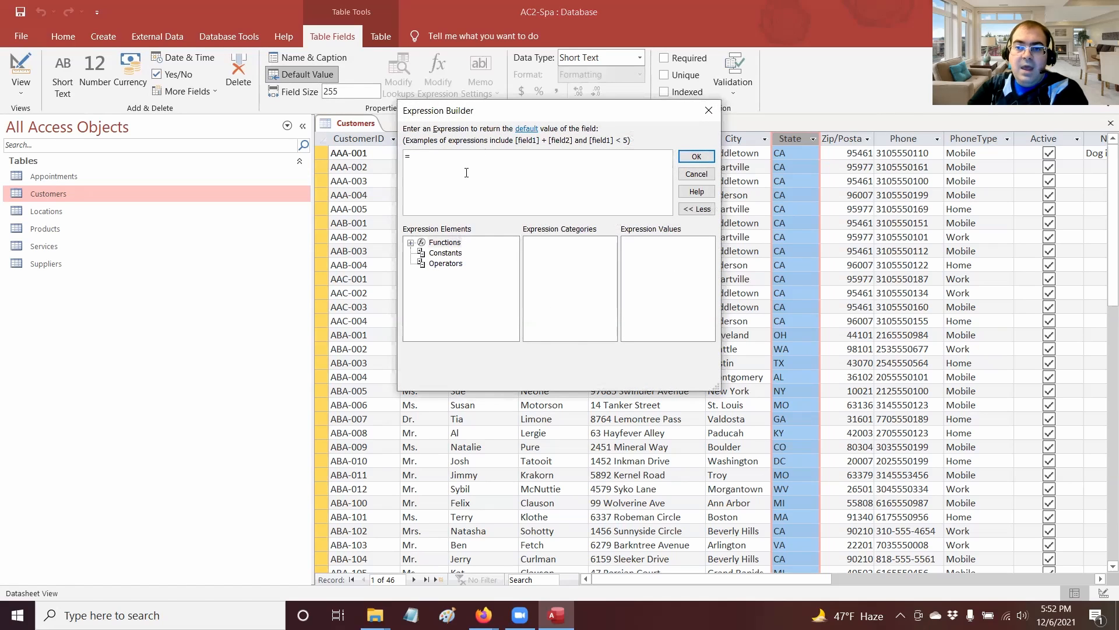
text(=CA)
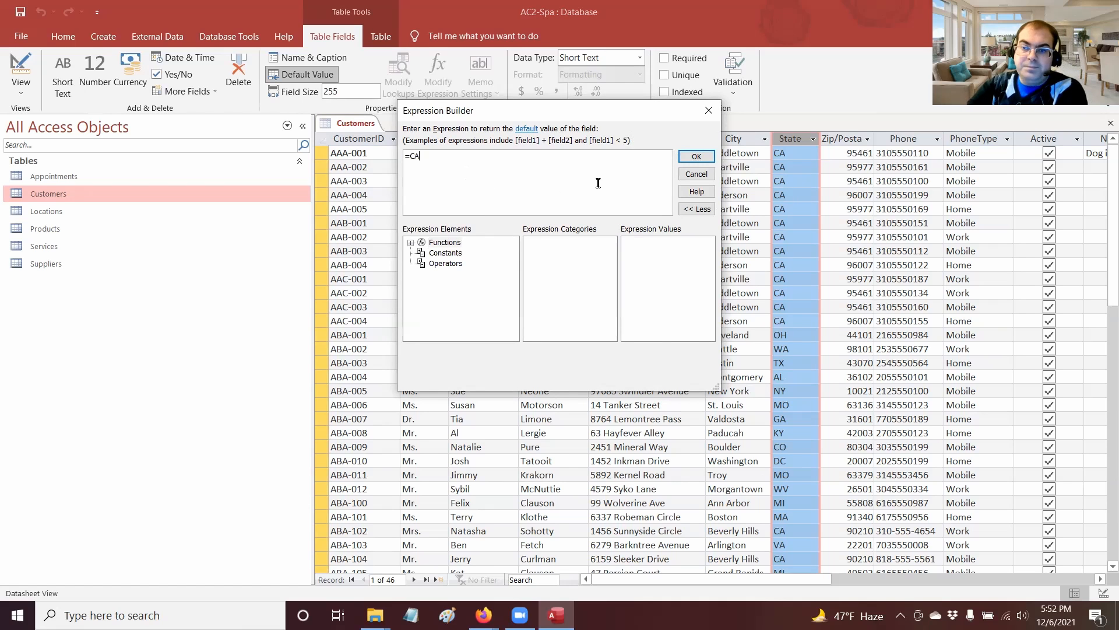
click(697, 156)
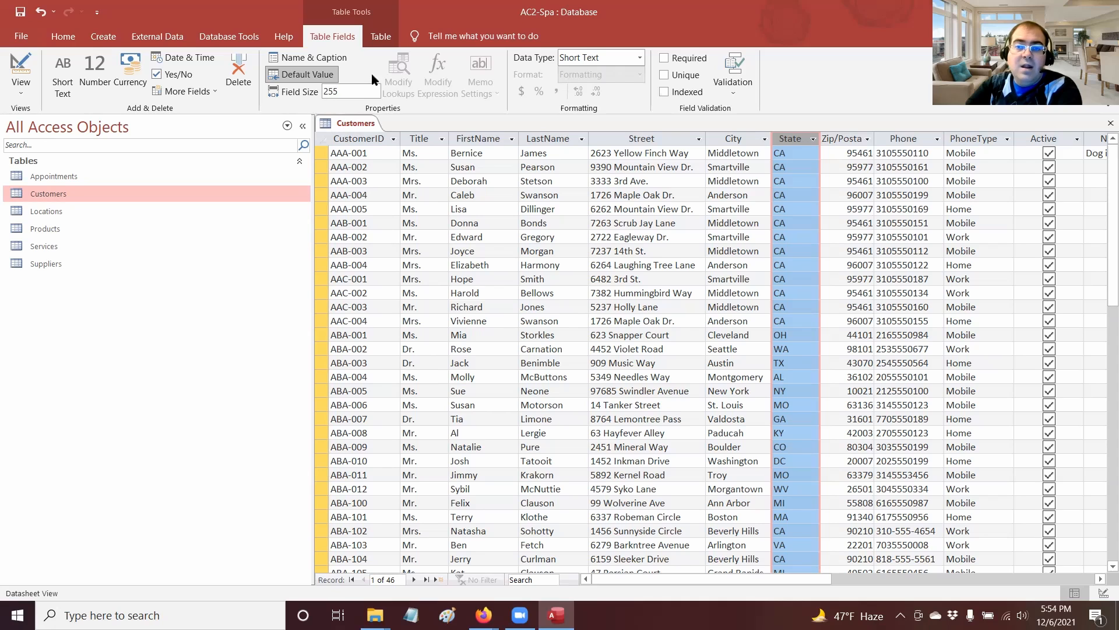
Step: Limit the State field's size to 2 characters and accept the possible data loss
click(356, 90)
text(2)
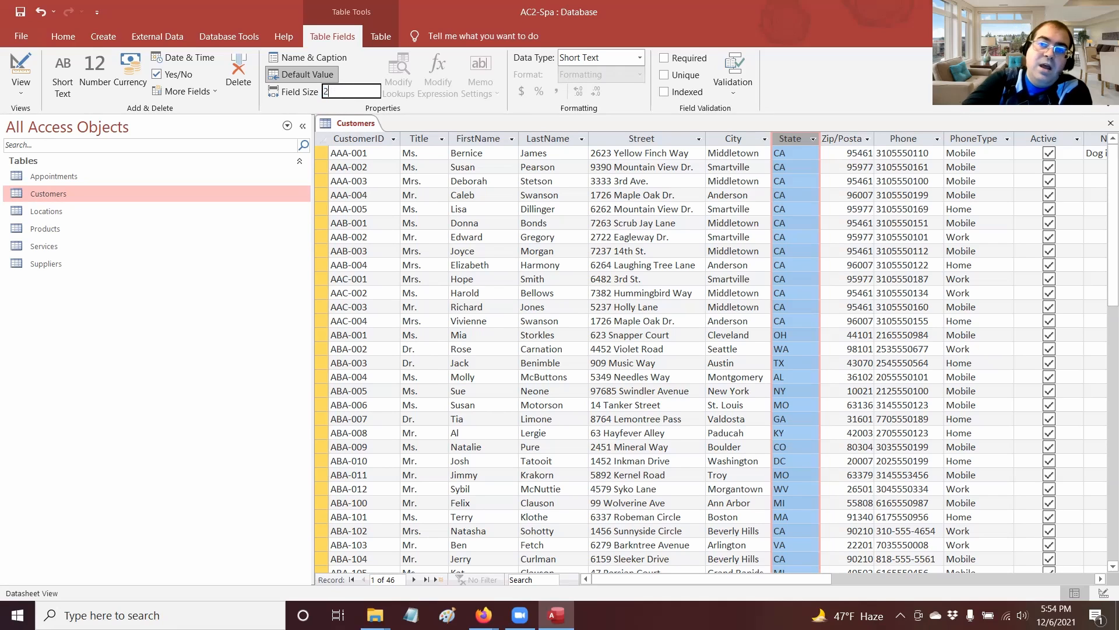
key(Return)
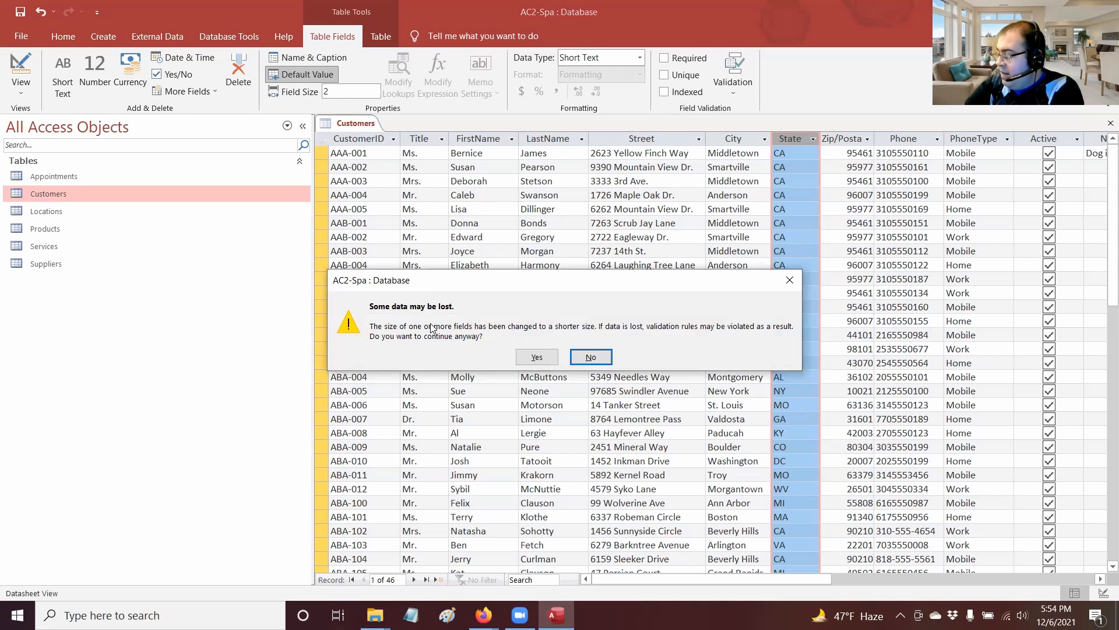
click(536, 364)
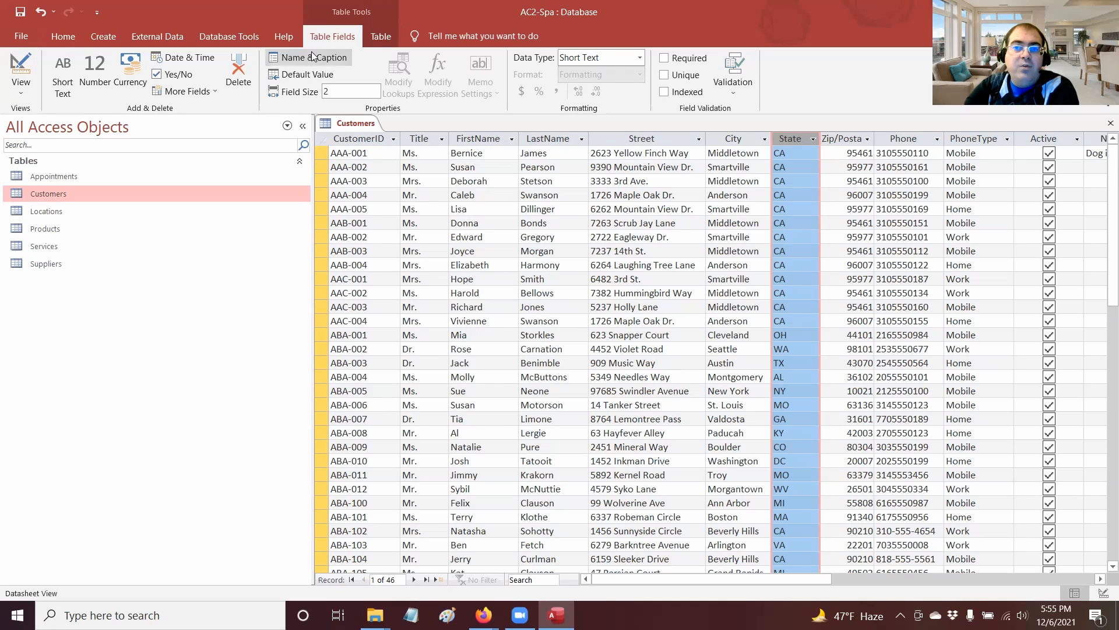
Step: Start the Input Mask Wizard for the Phone field in Design view and test the Phone Number mask with a sample number
click(21, 71)
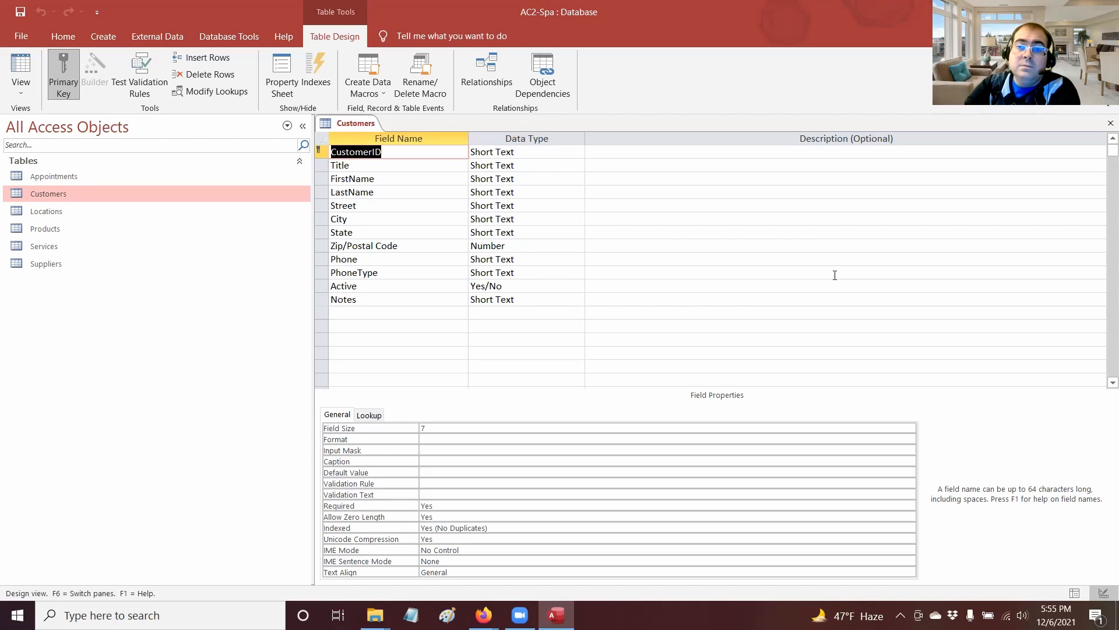
click(363, 259)
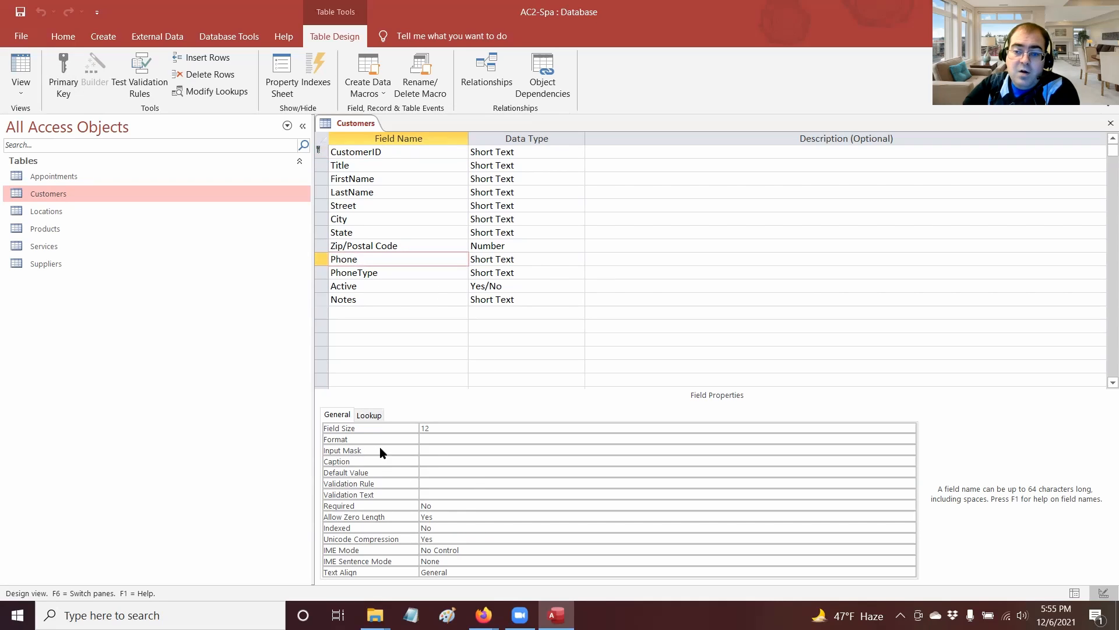
click(434, 448)
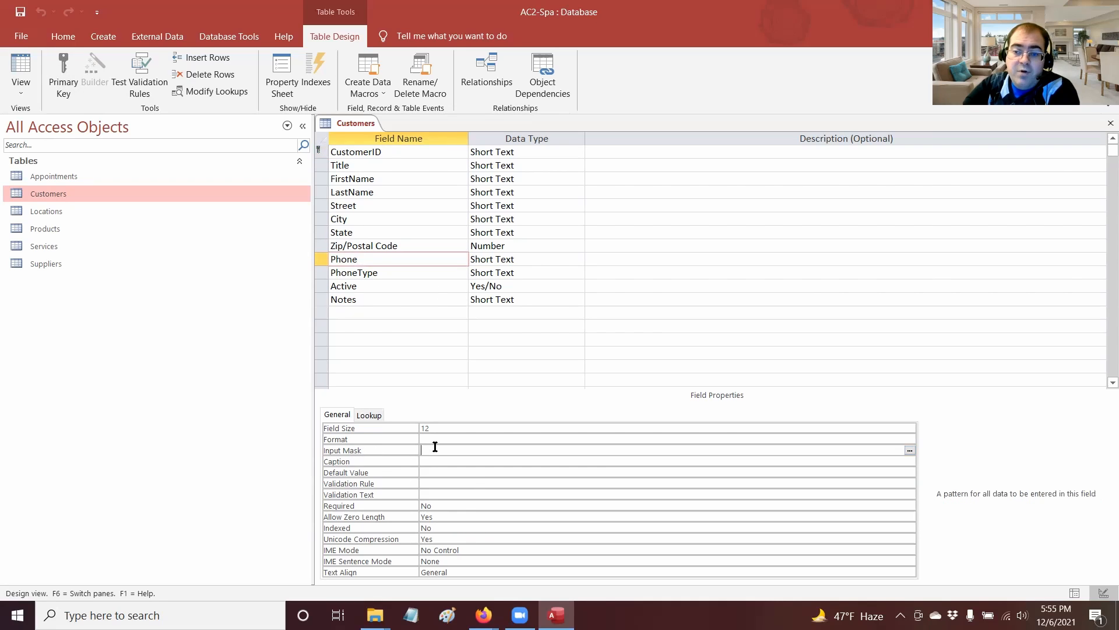
click(909, 450)
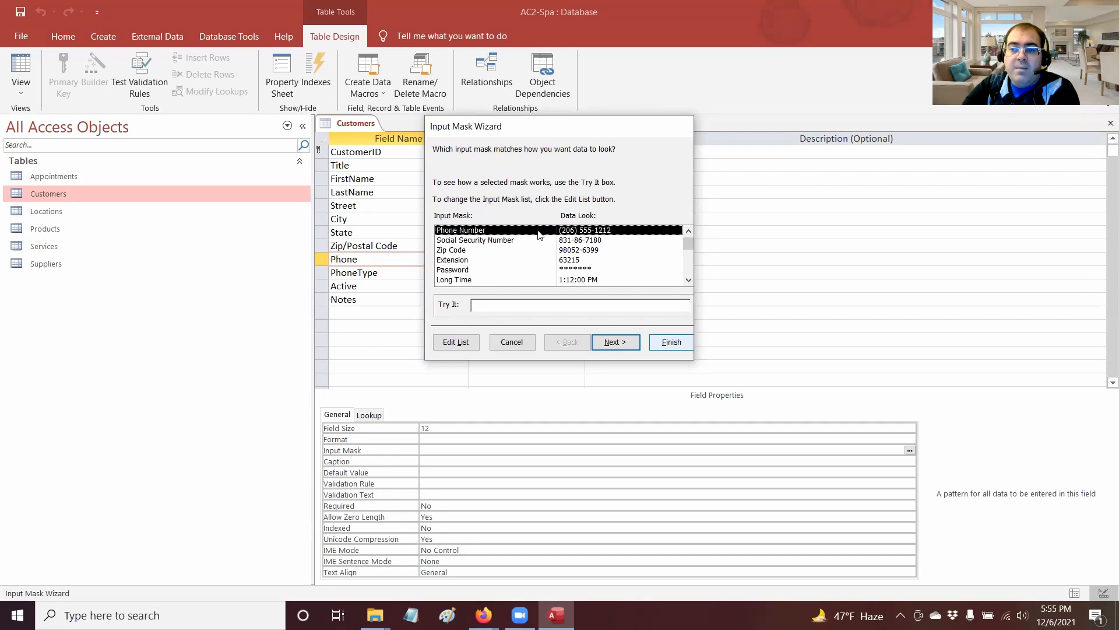
click(529, 305)
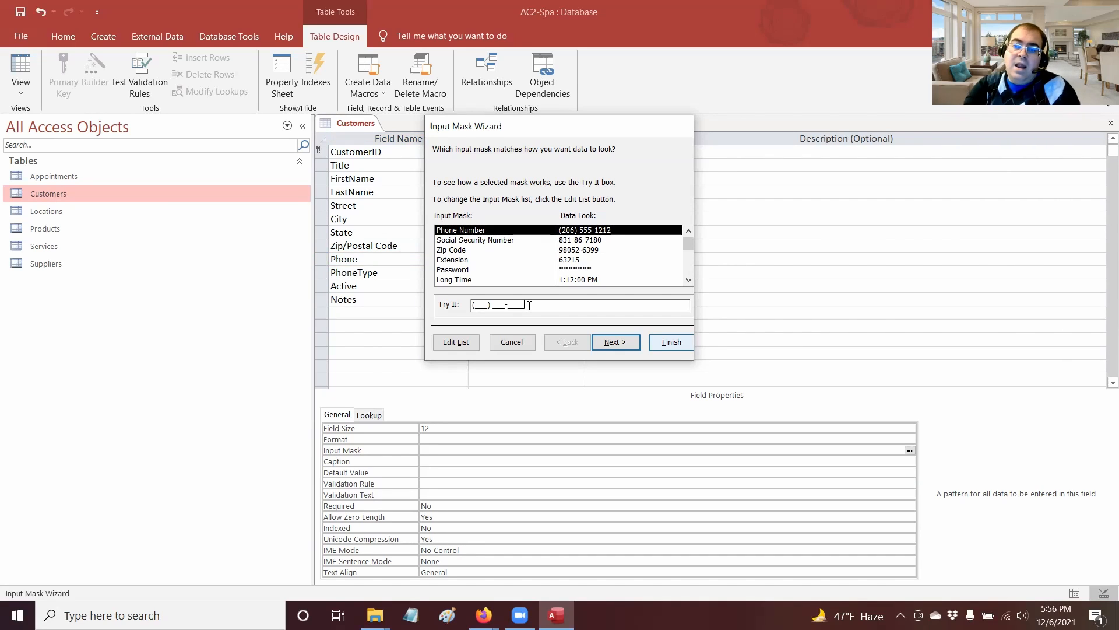
click(506, 305)
click(477, 305)
text(123) 455-6890)
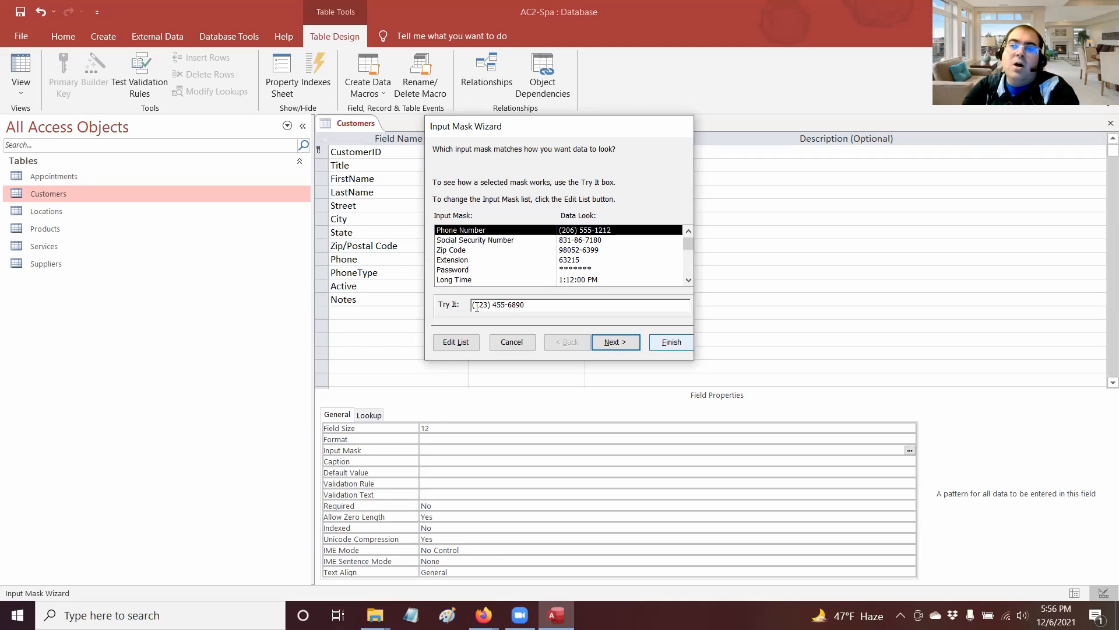
Step: Complete the Phone Number input mask with the default pattern and underscore placeholder, storing the data without the mask symbols
click(614, 344)
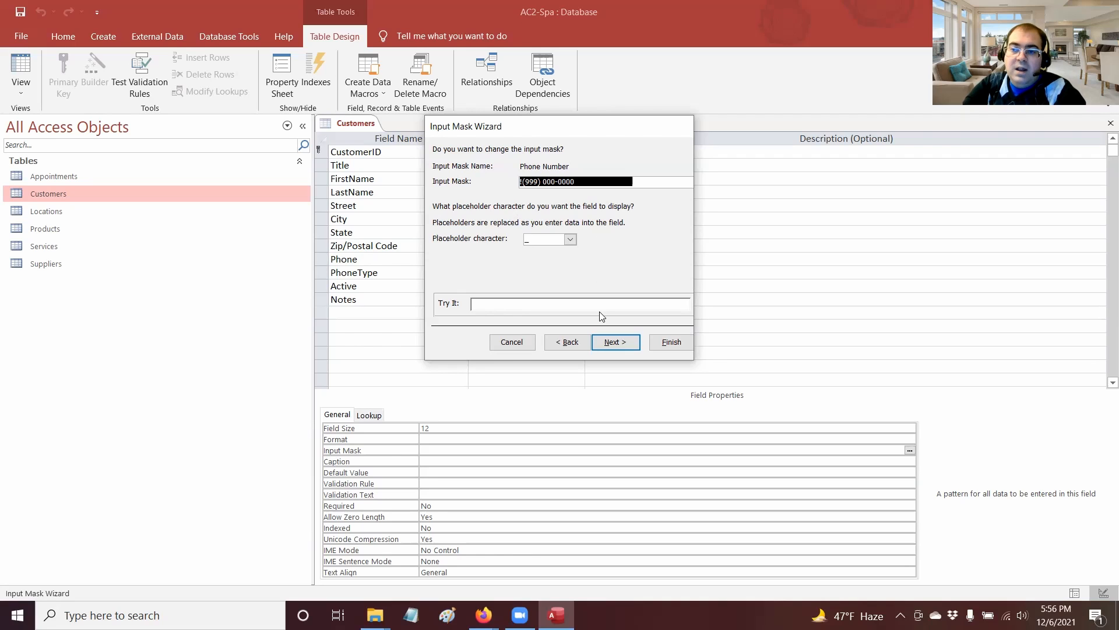
click(616, 343)
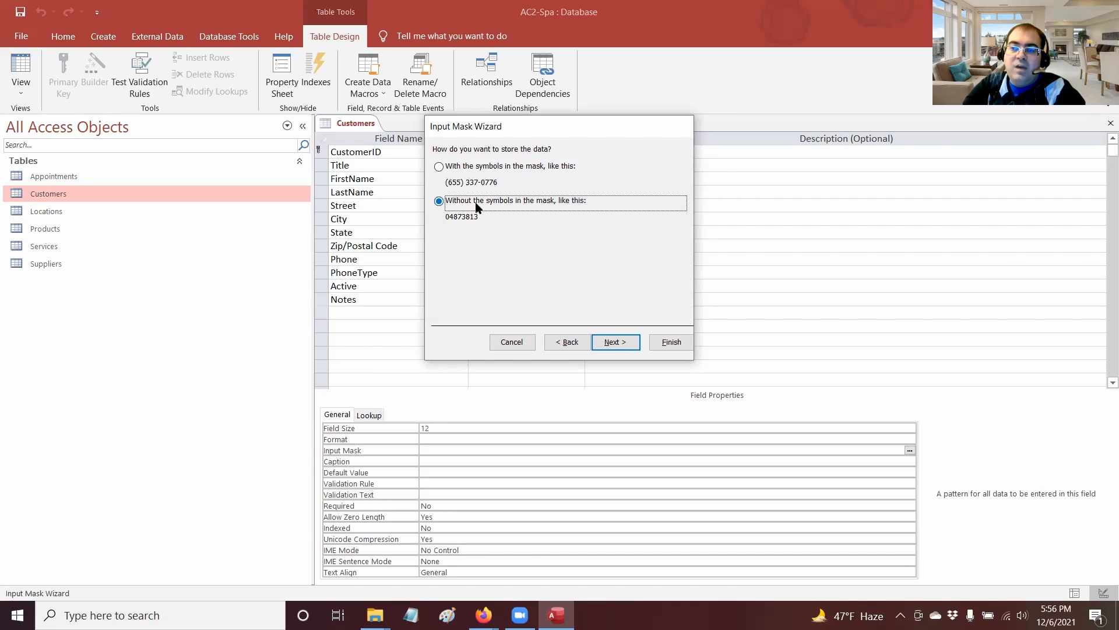
click(620, 340)
click(671, 342)
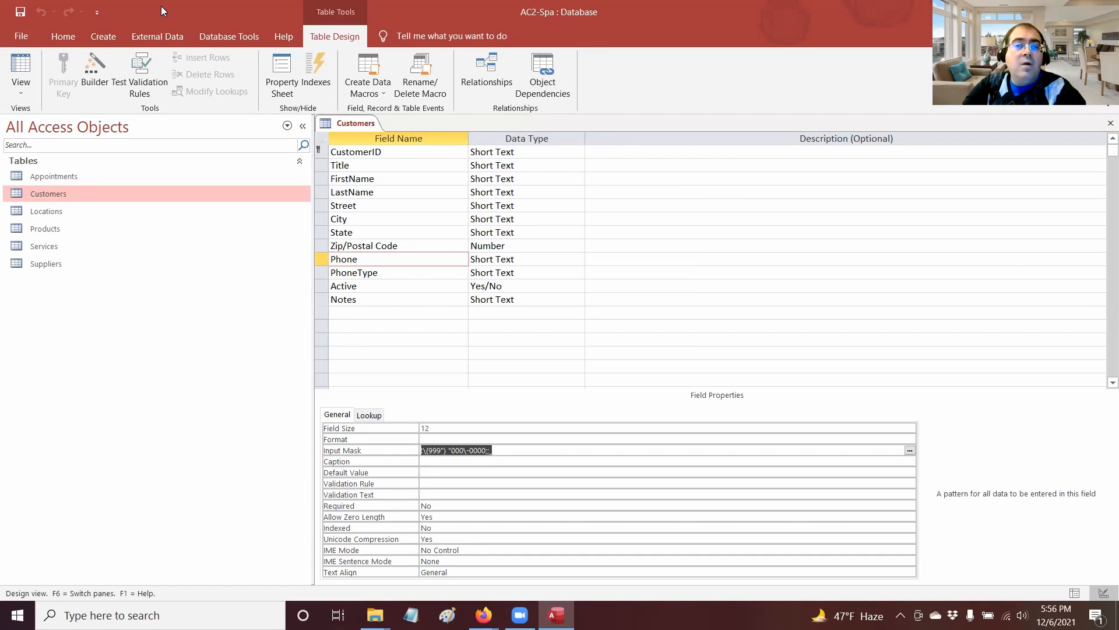
Step: Save the Customers table design and check the masked Phone values in Datasheet view
click(11, 14)
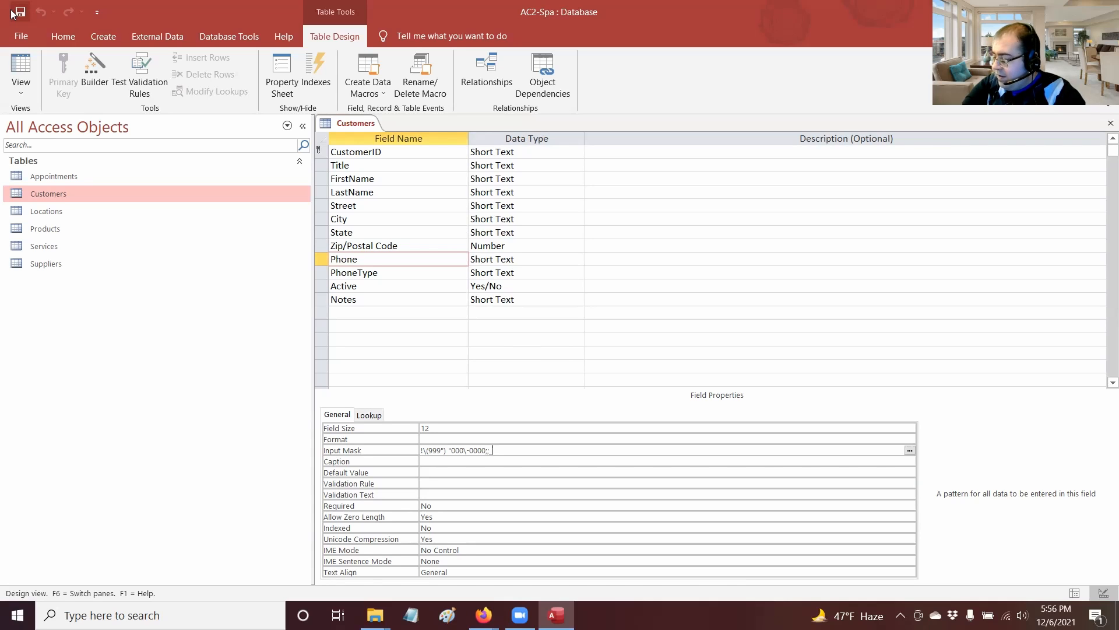
click(19, 65)
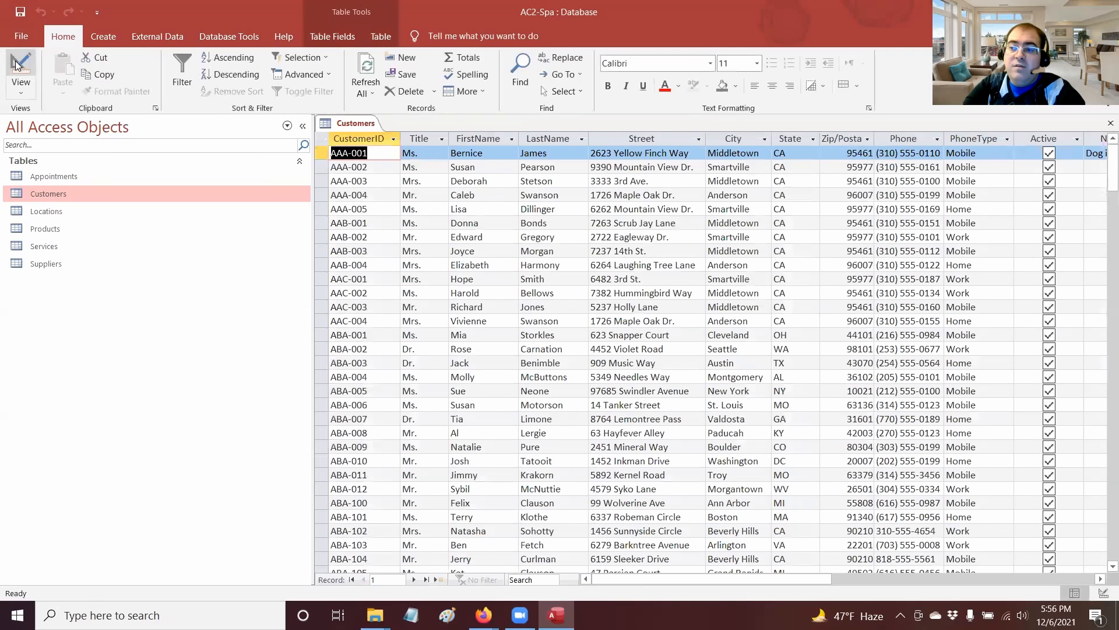
click(913, 153)
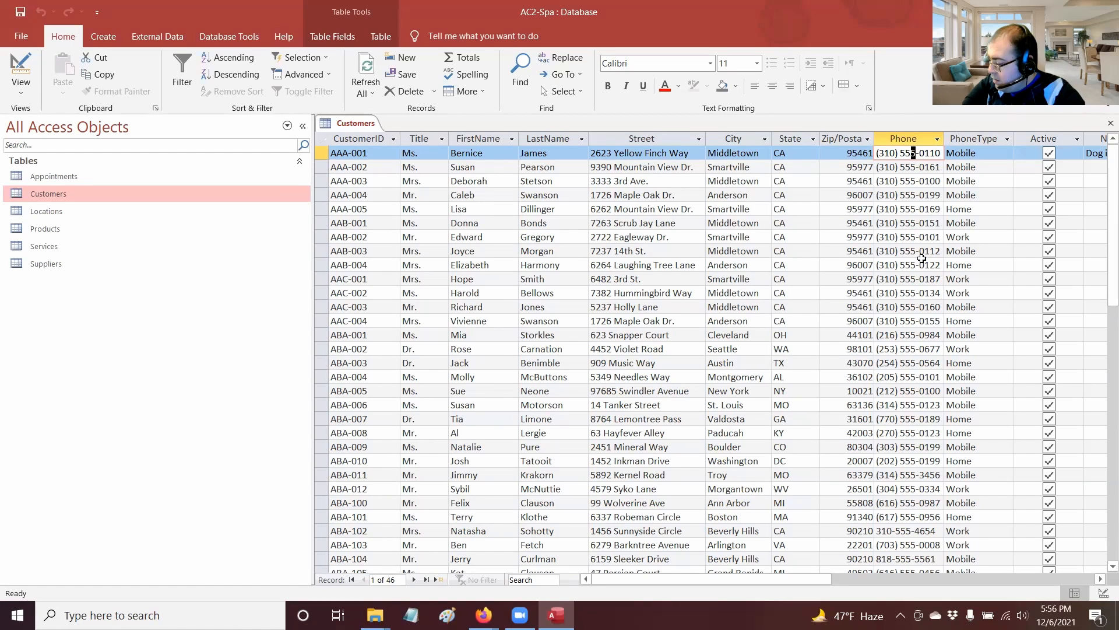
scroll(922, 258, down, 1)
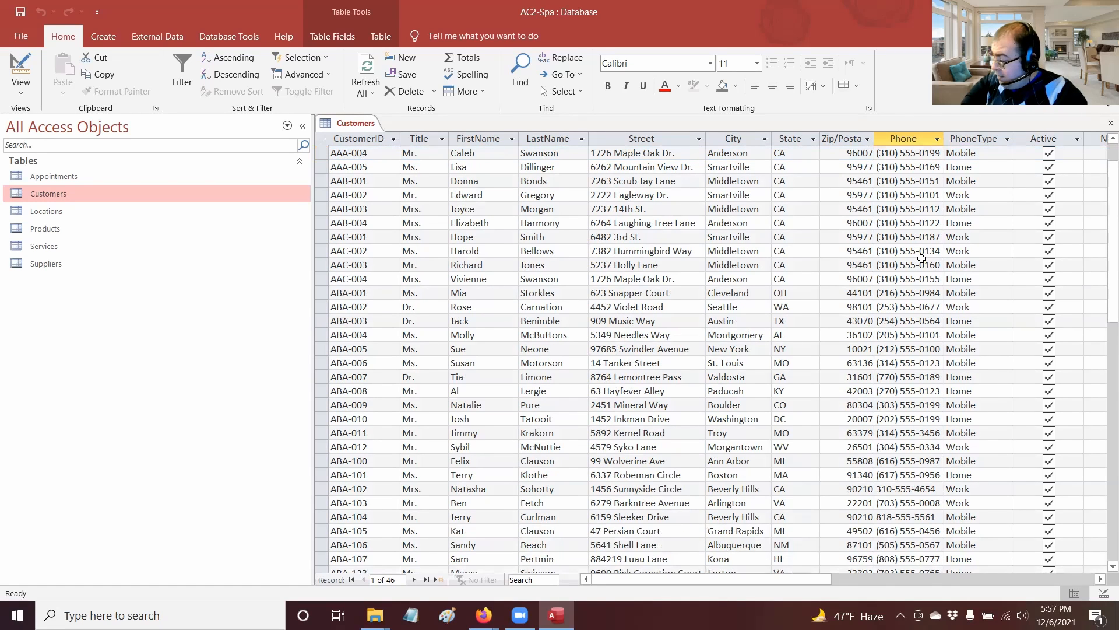
scroll(662, 275, down, 1)
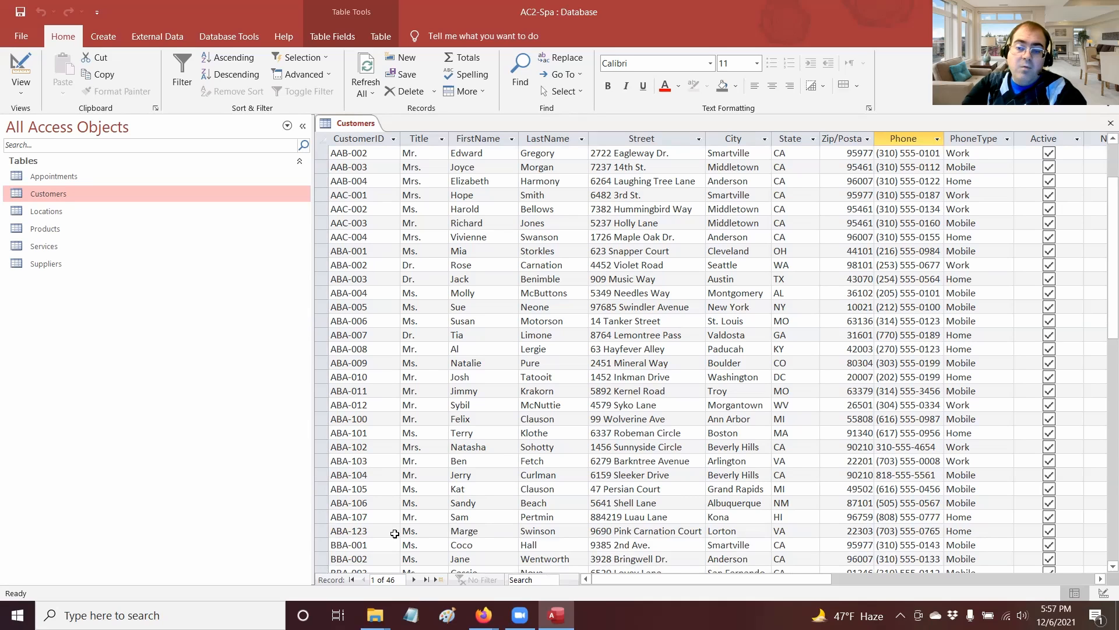
Step: Start a new record in the Customers table and enter its customer ID in the letters-hyphen-digits pattern
click(436, 579)
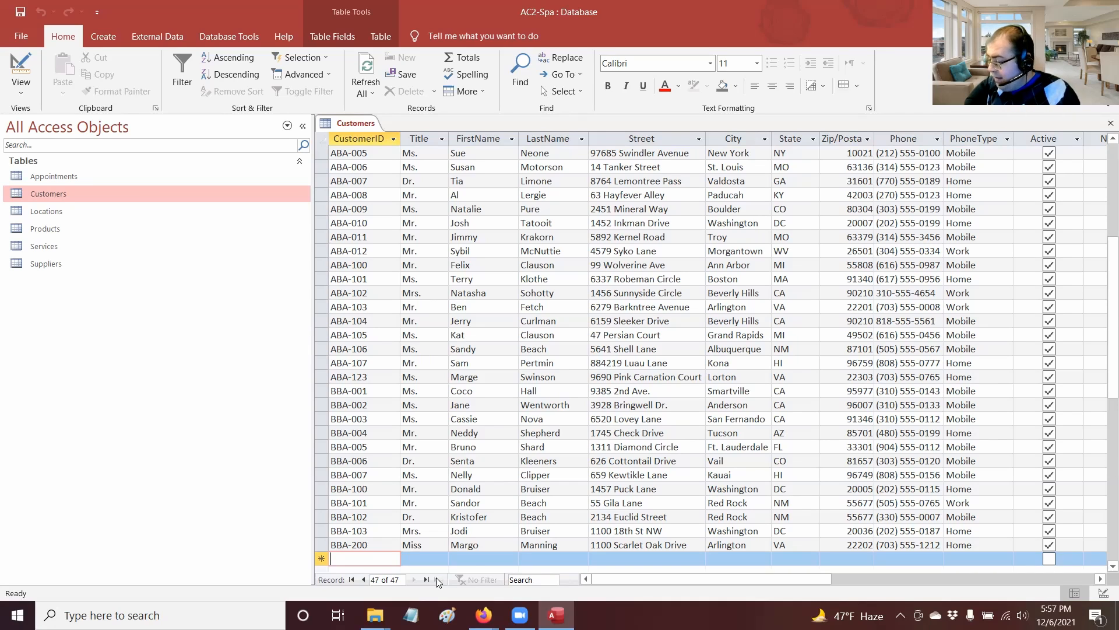
text(Cj88)
key(BackSpace)
key(BackSpace)
key(BackSpace)
text(8)
key(Tab)
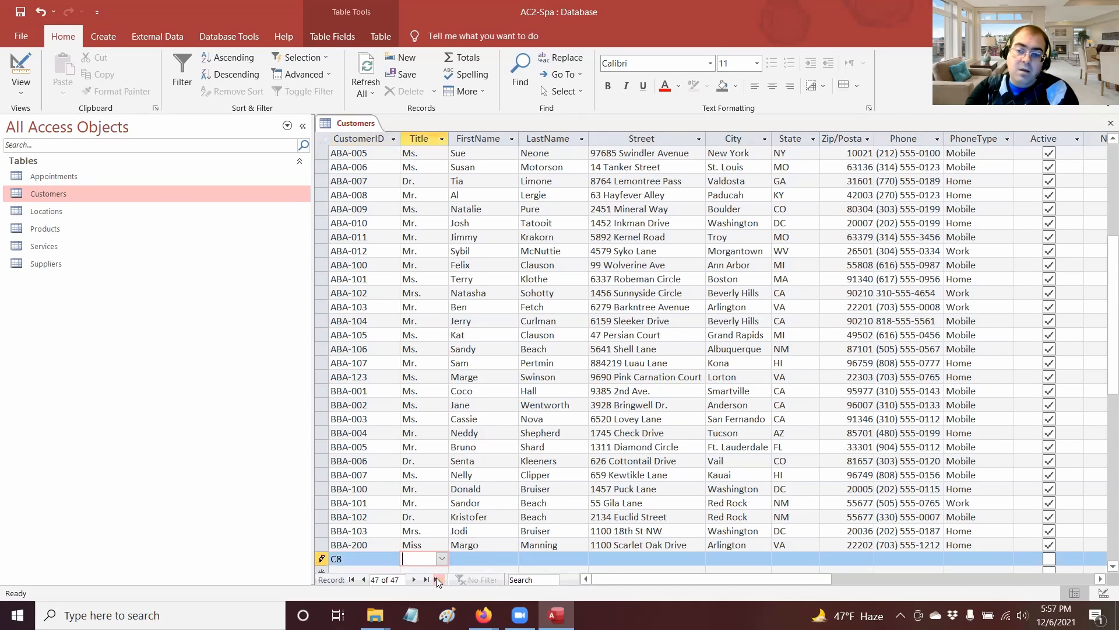
key(shift+Tab)
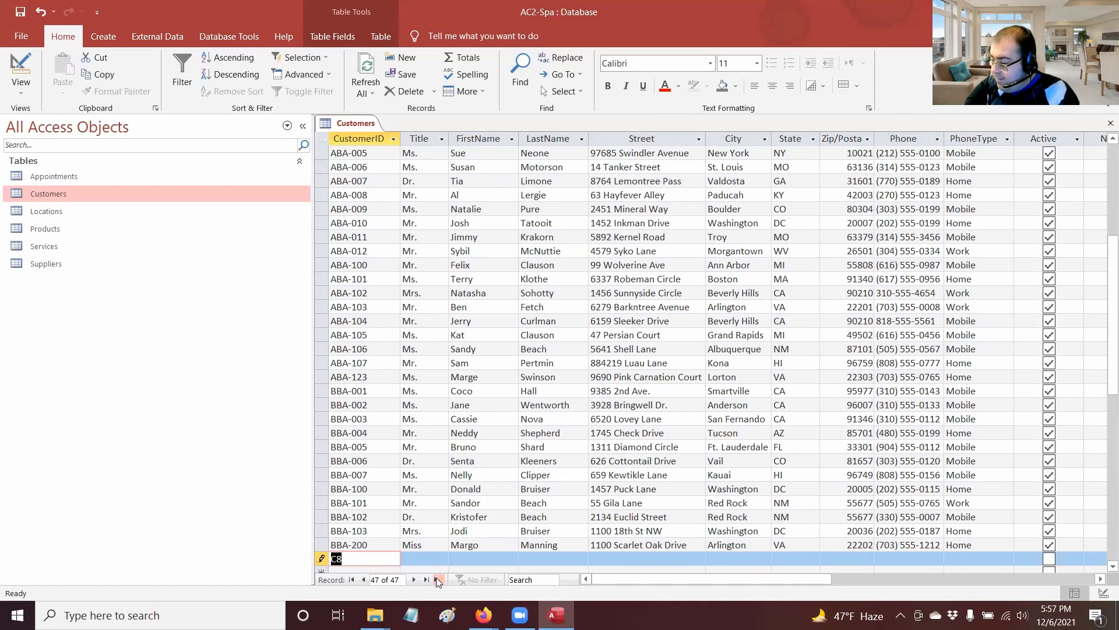
text(CCD=)
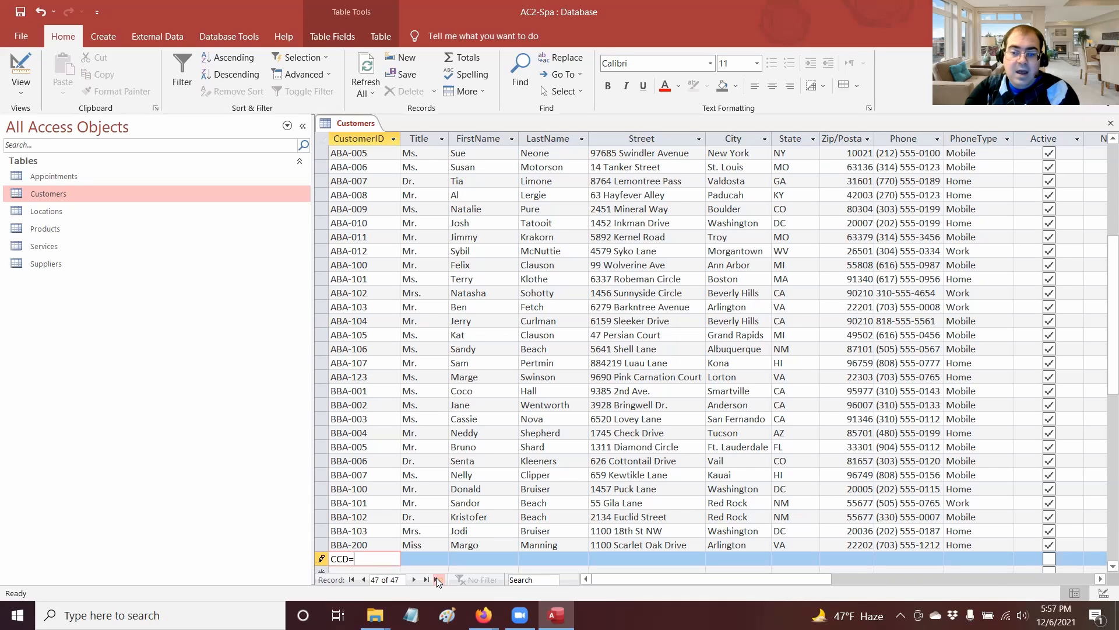
key(BackSpace)
text(-123)
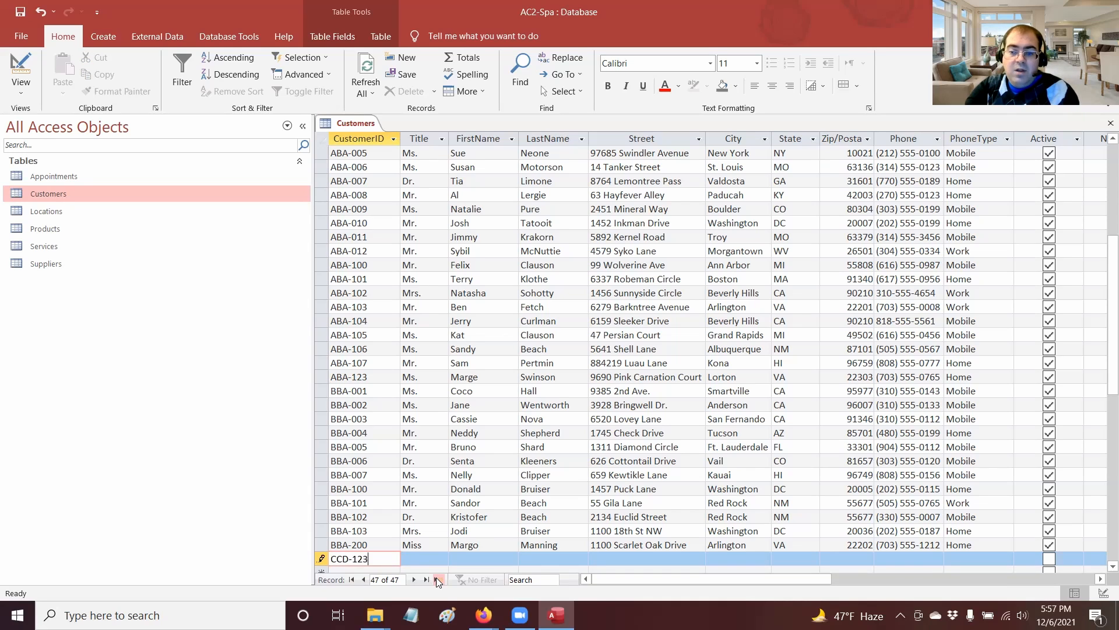
Step: Enter the title Mr. and the customer's first and last name in the new record
key(Tab)
text(Mr.)
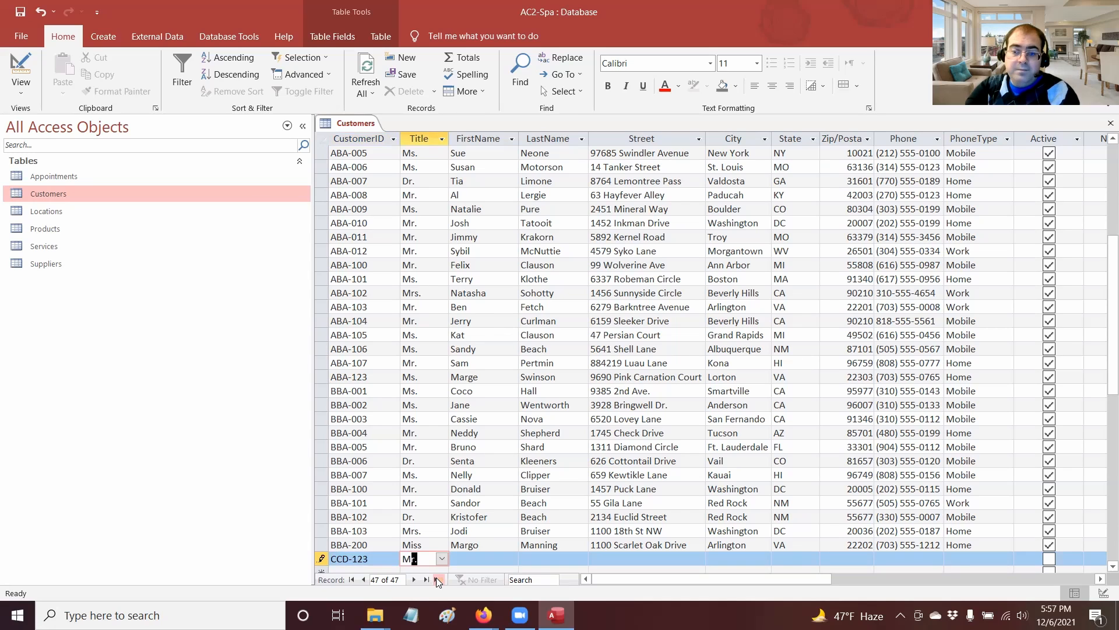
key(Tab)
text(David)
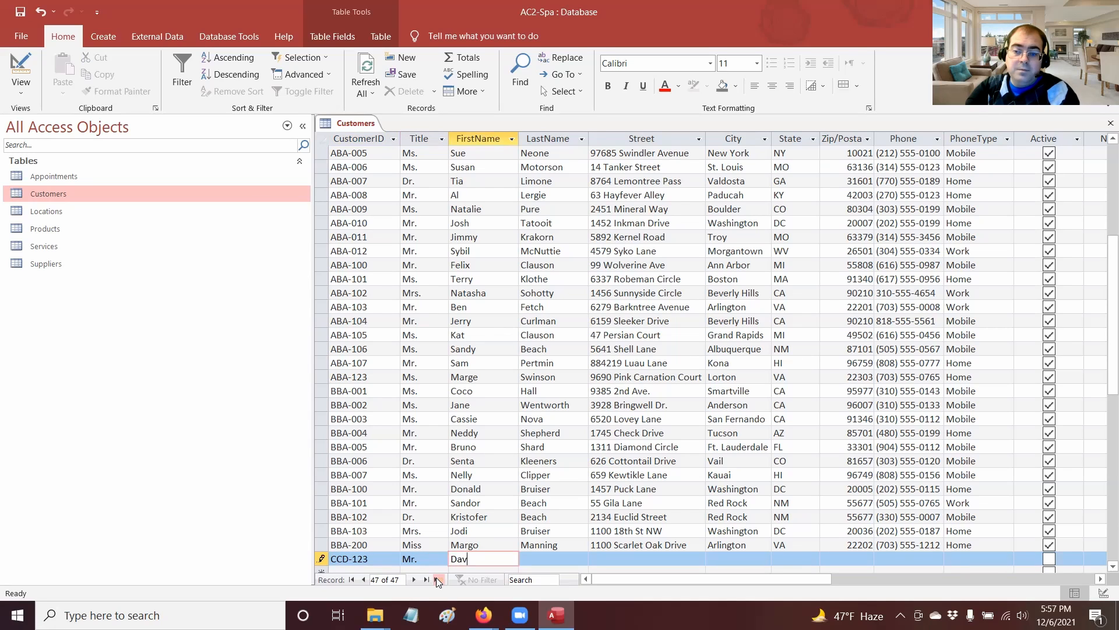
key(Tab)
text(Abbott)
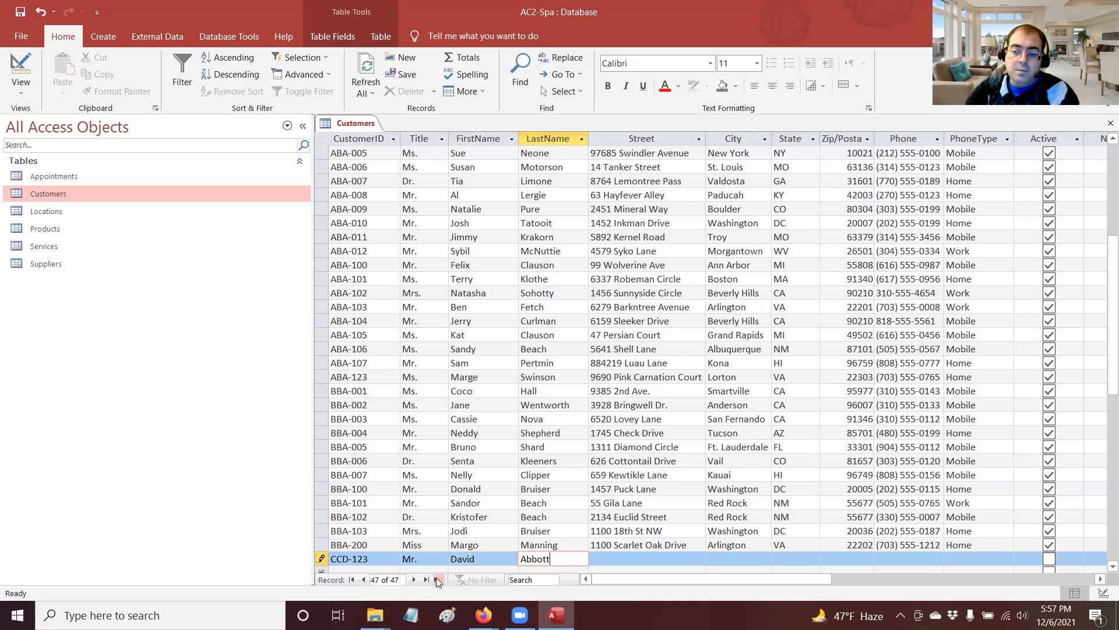
Step: Enter the customer's full street address in the new Customers record
key(Tab)
text(1234)
key(Tab)
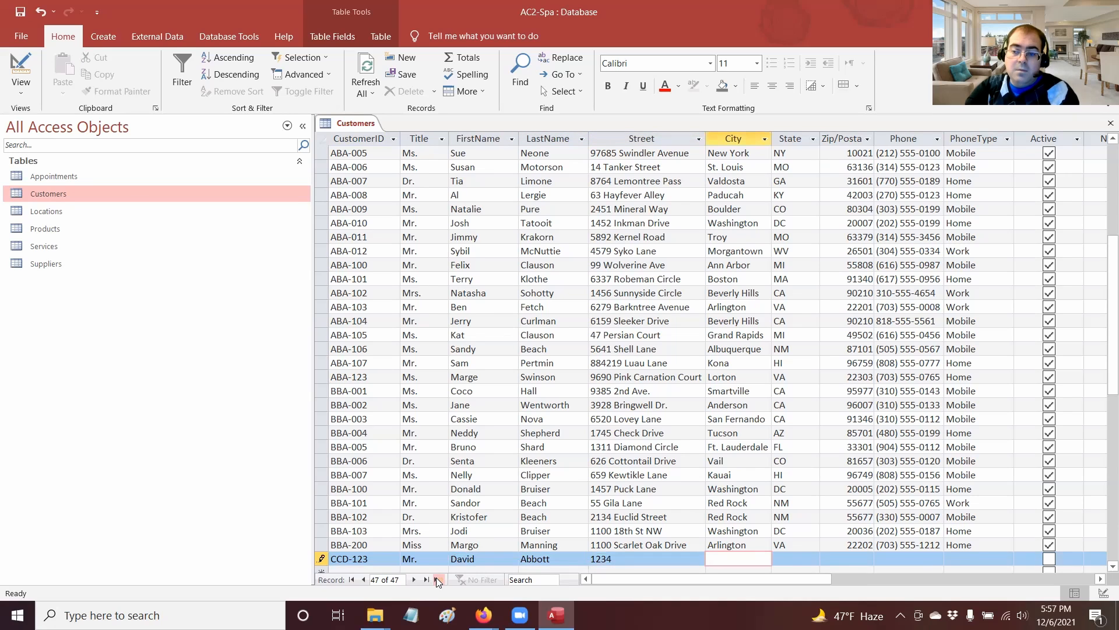
click(646, 561)
text(Easy Street)
key(Tab)
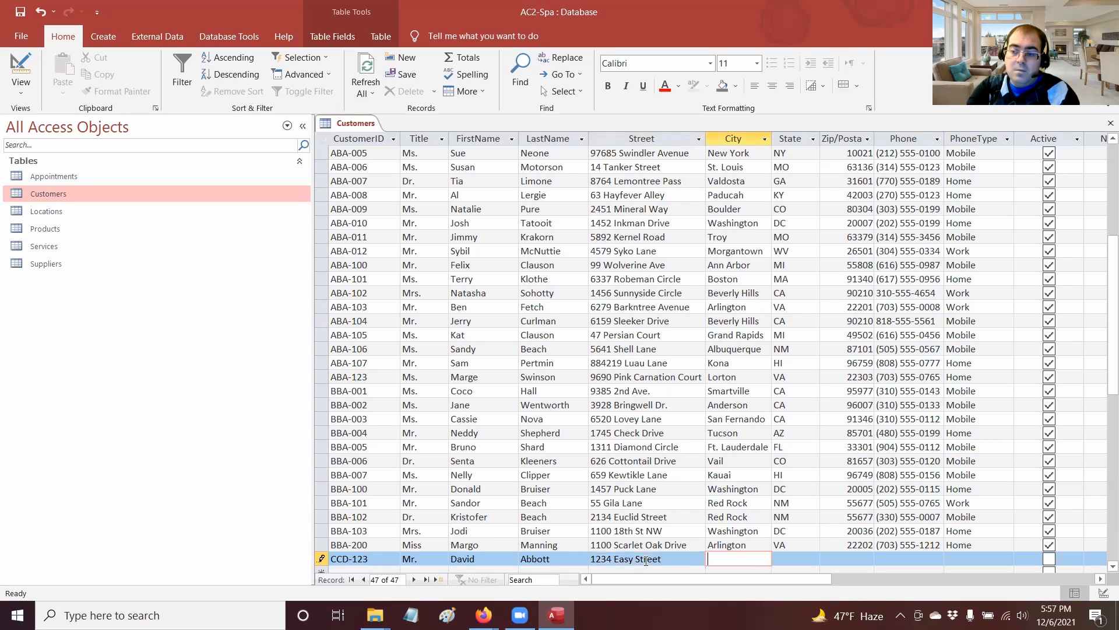
Step: Fill in the customer's city, state and ZIP code in the same new record
text(Winton)
key(Tab)
text(CA)
key(Tab)
text(95388)
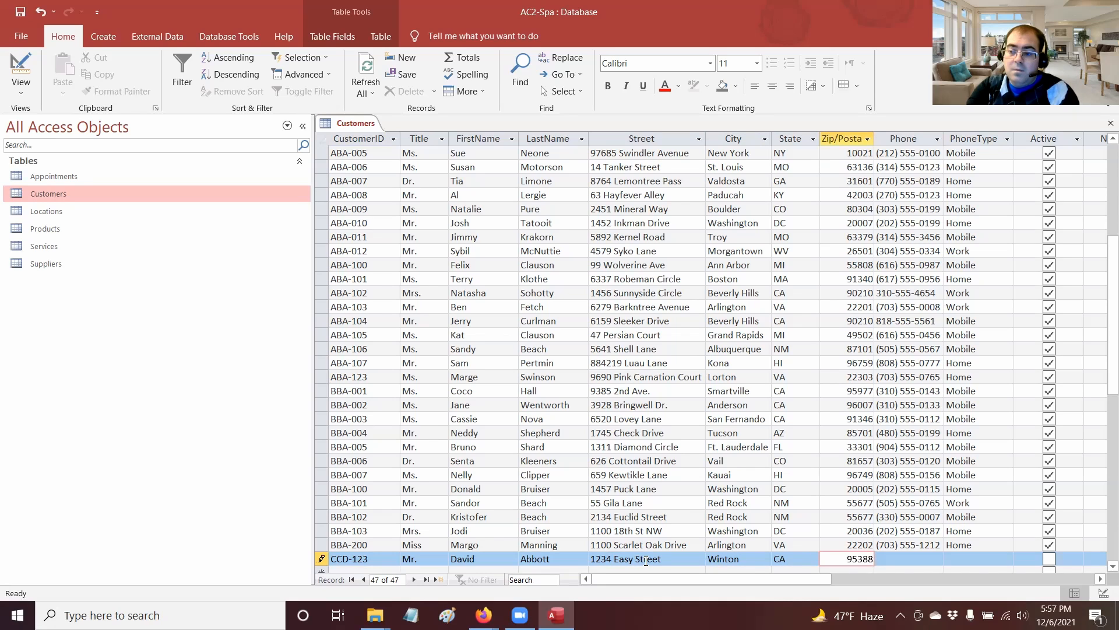
key(Tab)
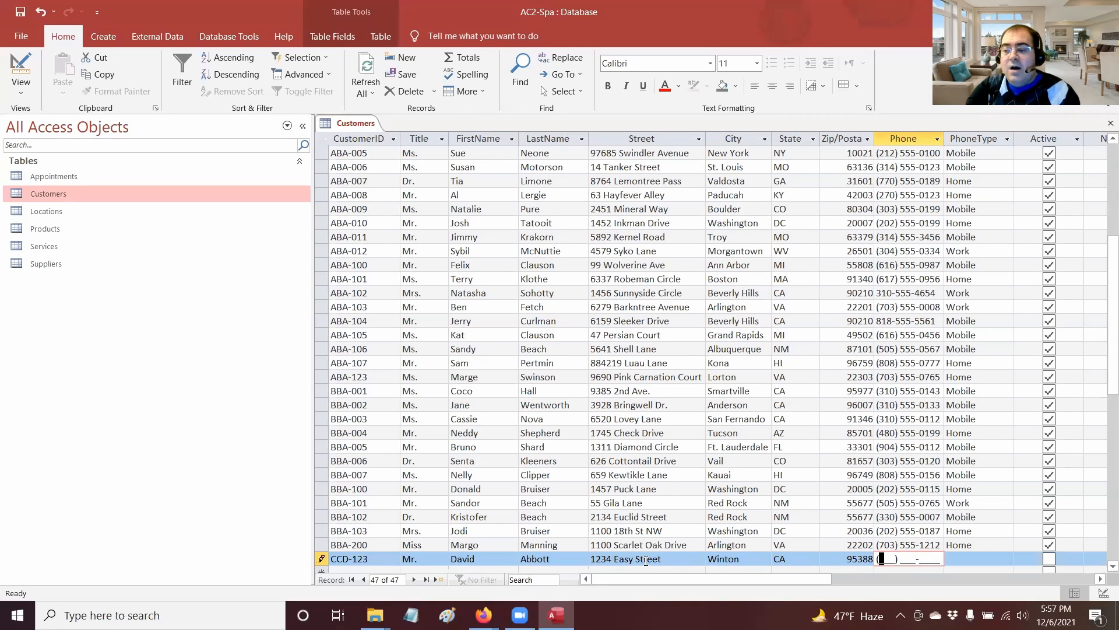
Step: Enter the customer's phone number through the input mask, set the phone type to Work, and mark the customer as active
text(209) 123-4456)
key(Tab)
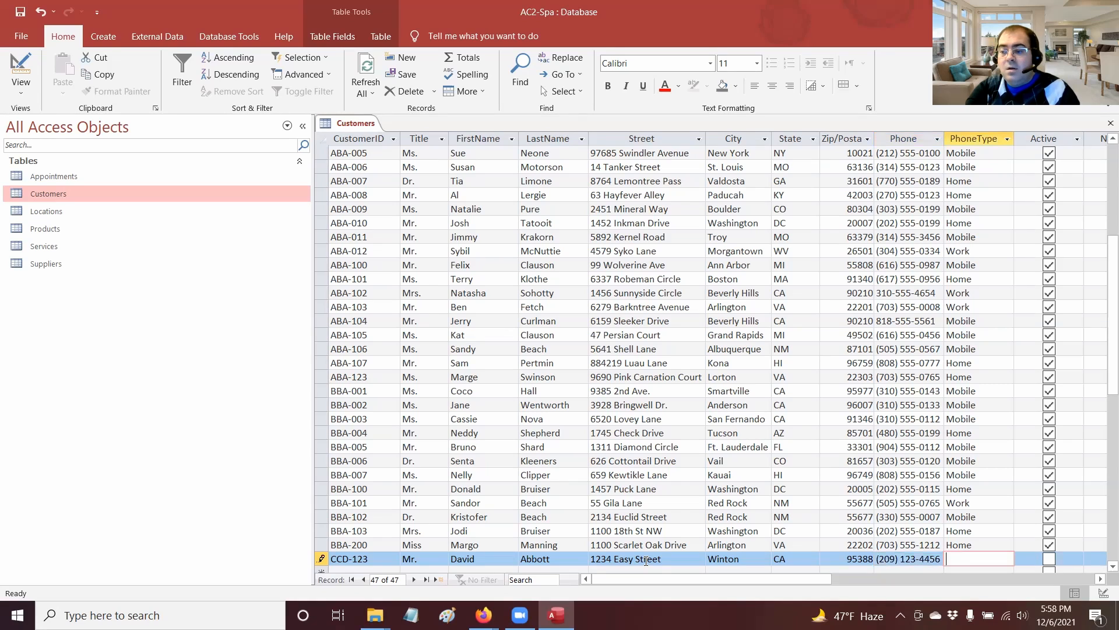
text(Work)
key(Tab)
key(space)
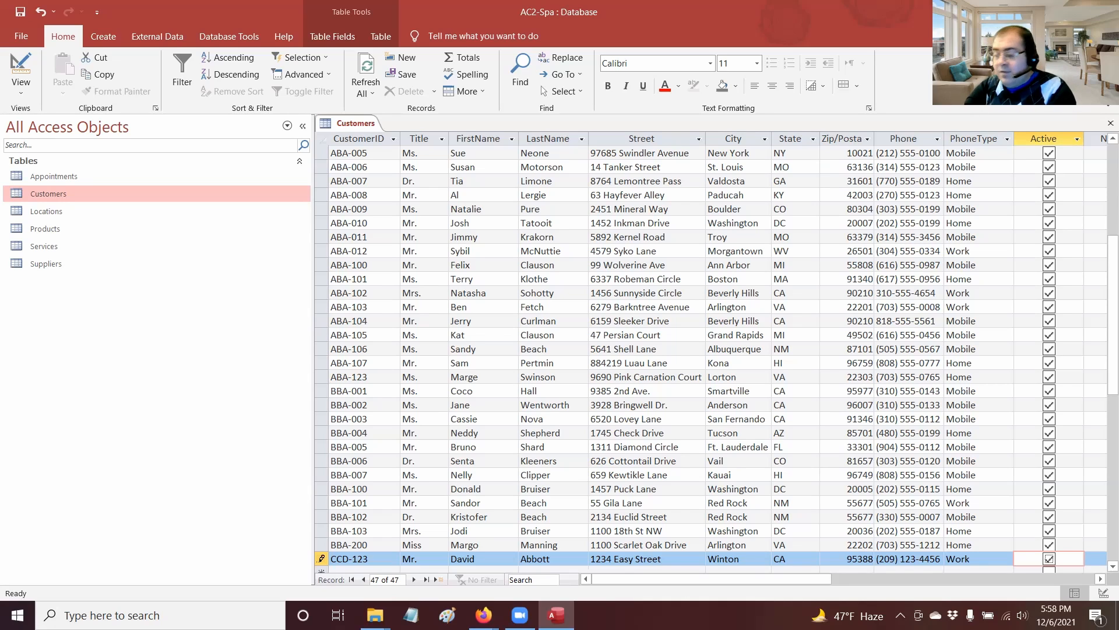
Step: Add an Attachment field after the Notes field in the Customers table
drag(658, 584, 836, 570)
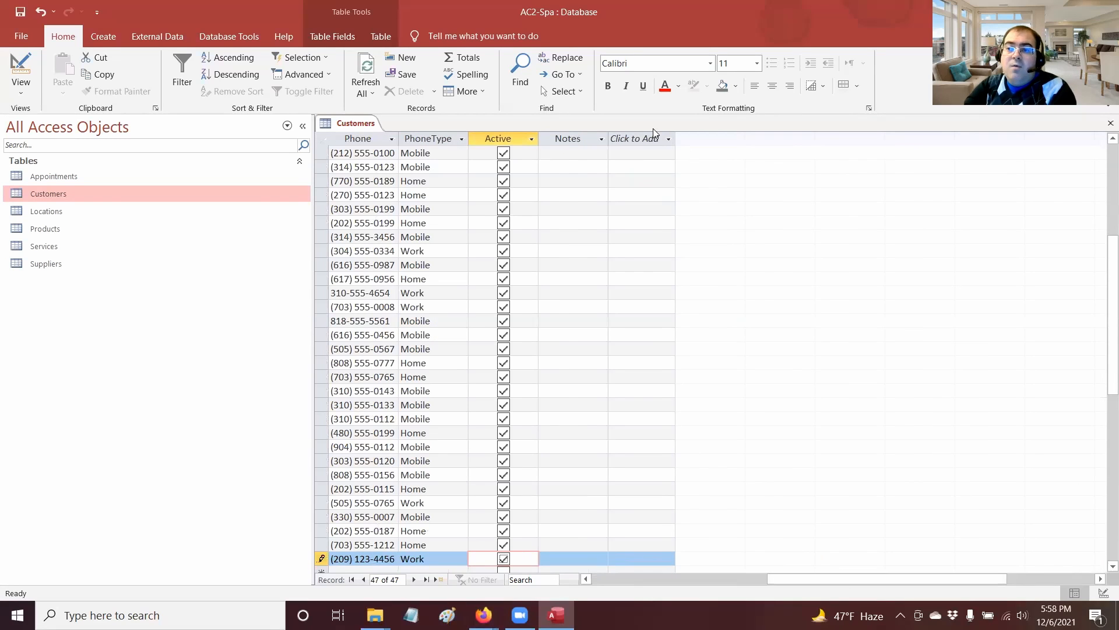
click(646, 141)
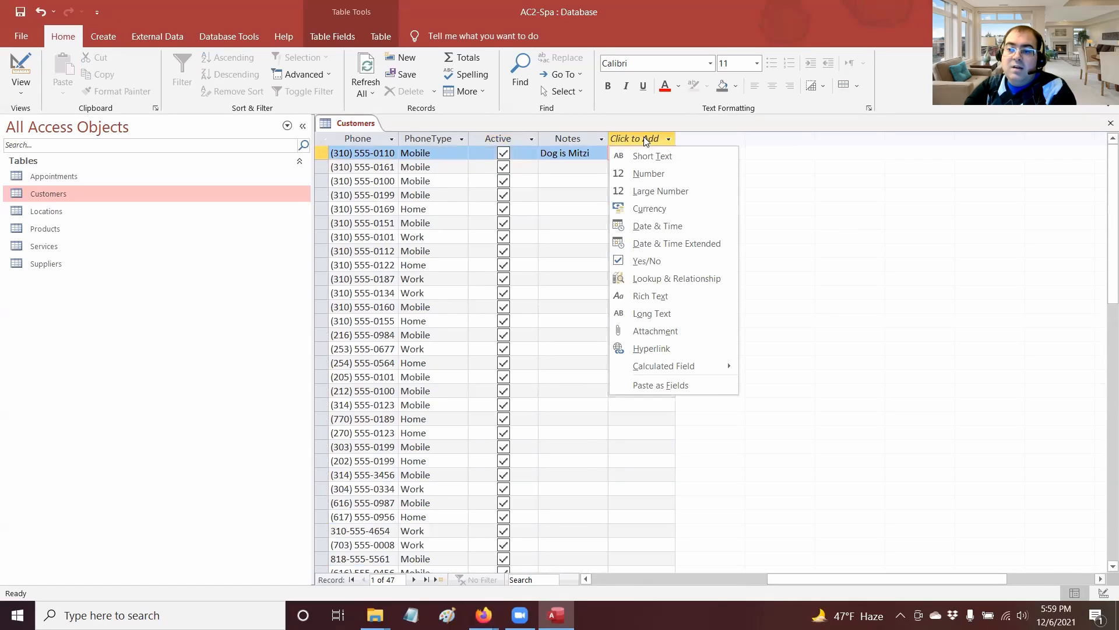
click(639, 327)
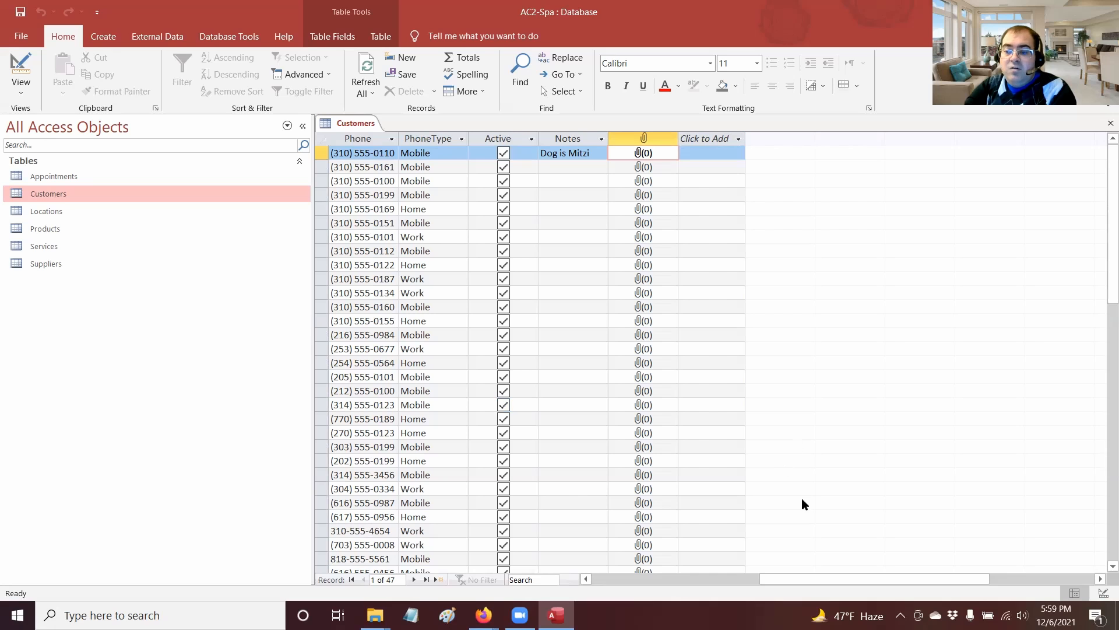
Step: Attach the JPG file from the Access Chapter 2 Assignments folder to the first customer record
drag(799, 581, 849, 514)
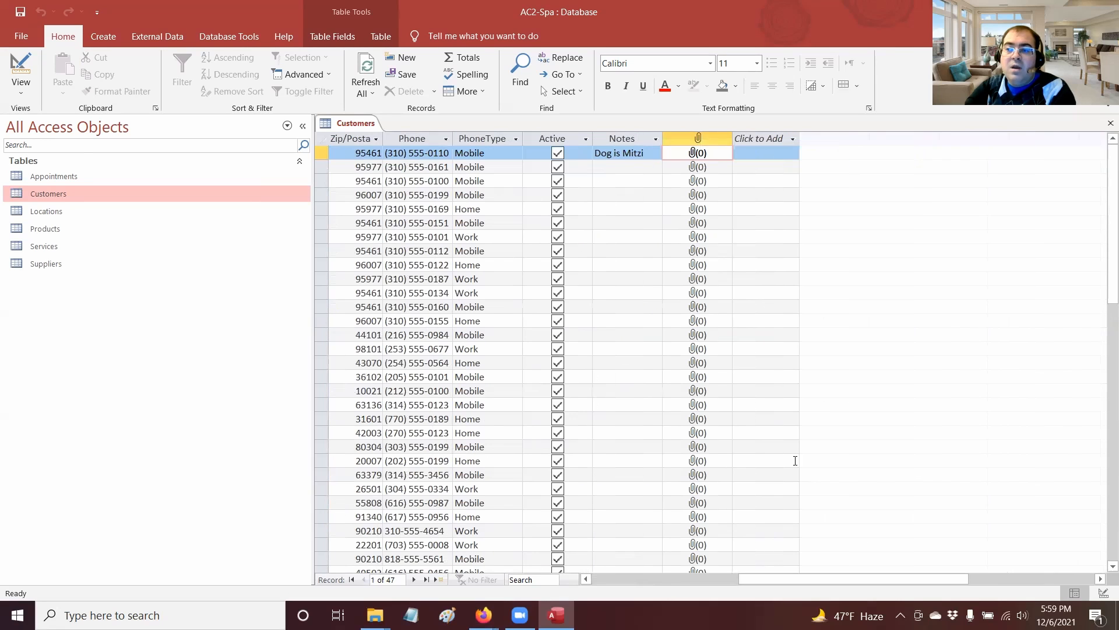
double_click(695, 155)
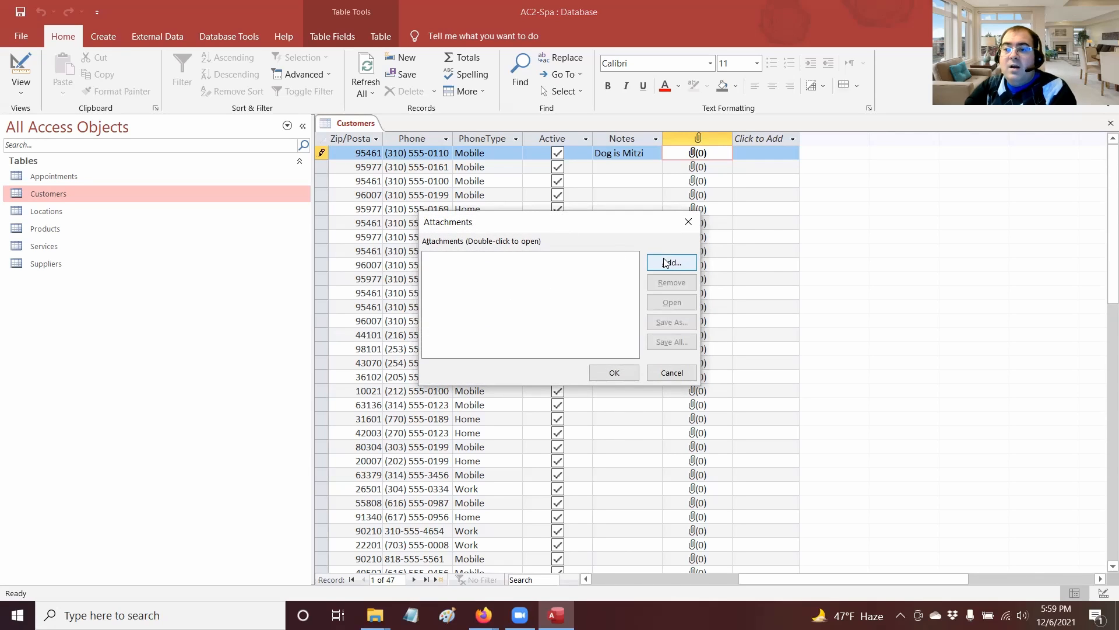
click(671, 372)
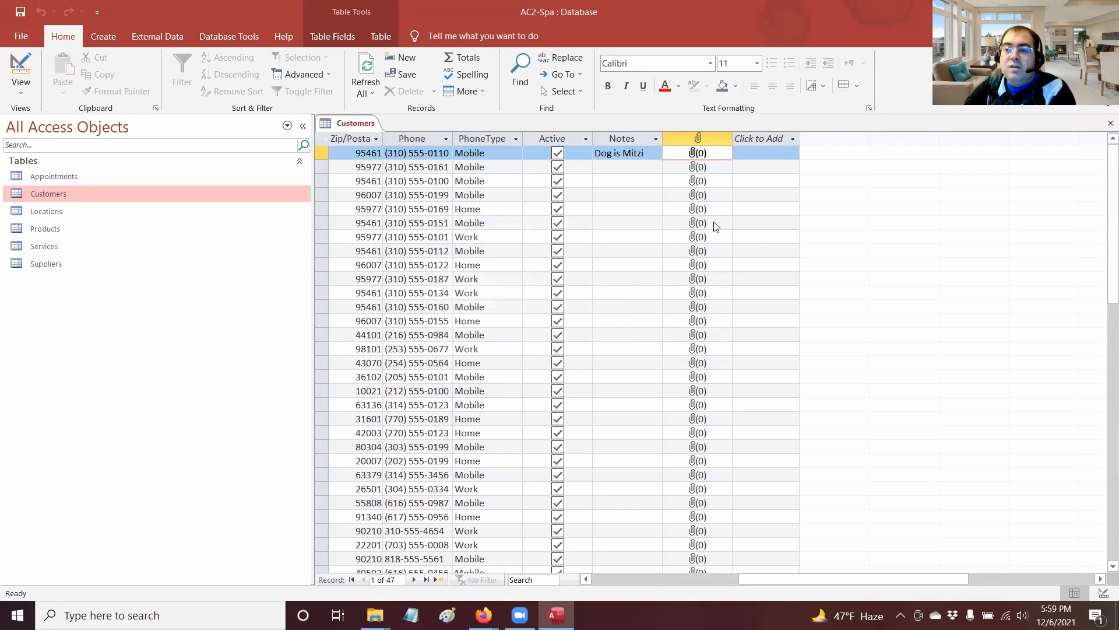
double_click(692, 153)
click(659, 265)
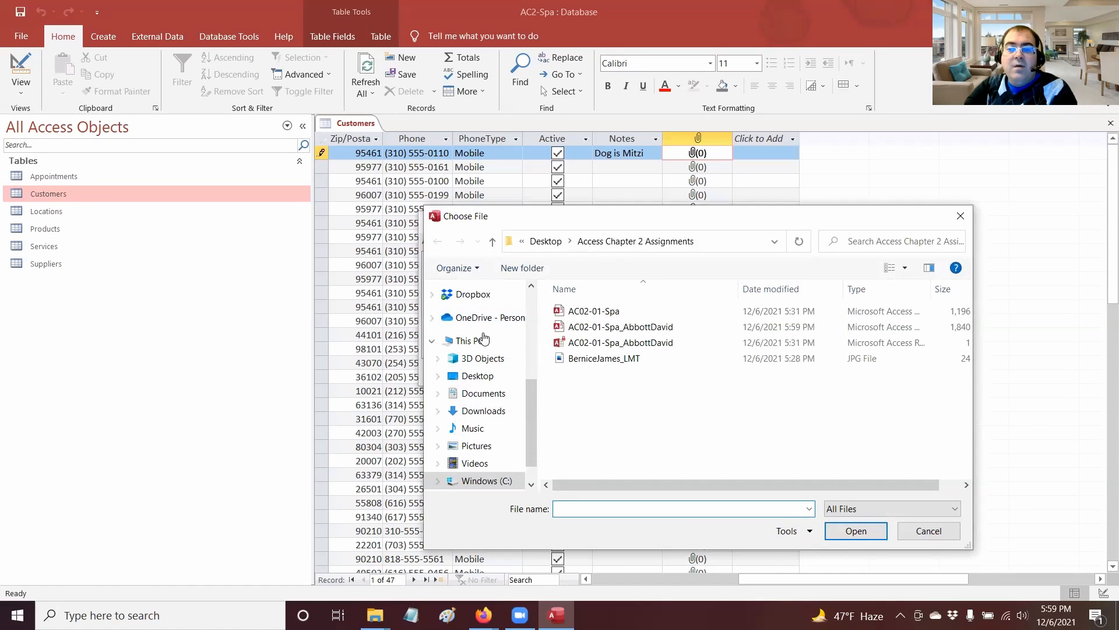
click(479, 376)
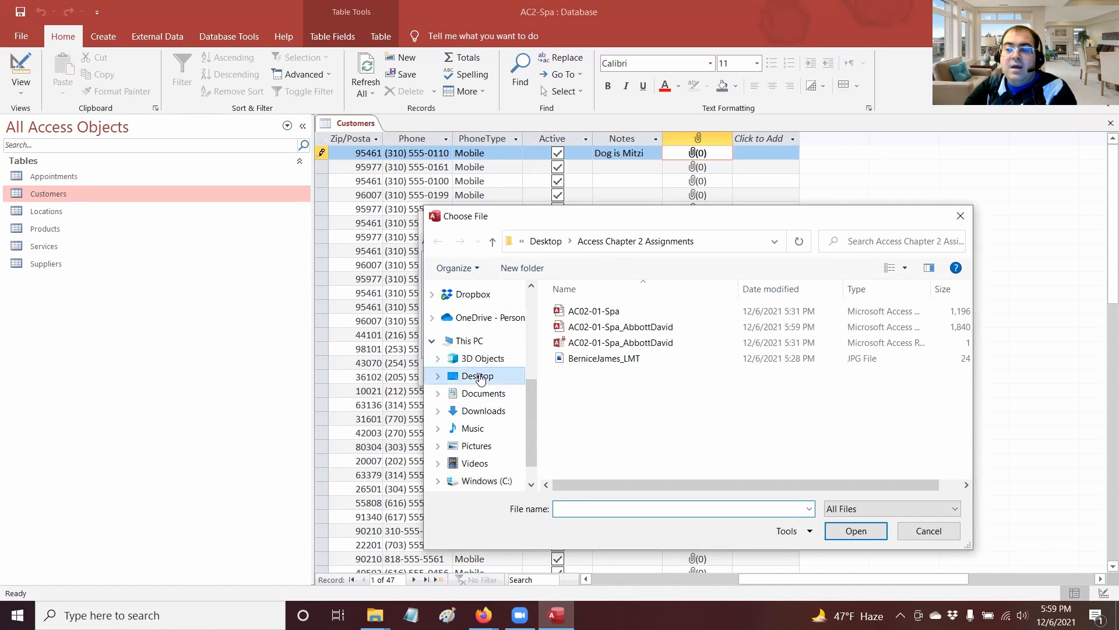
double_click(694, 347)
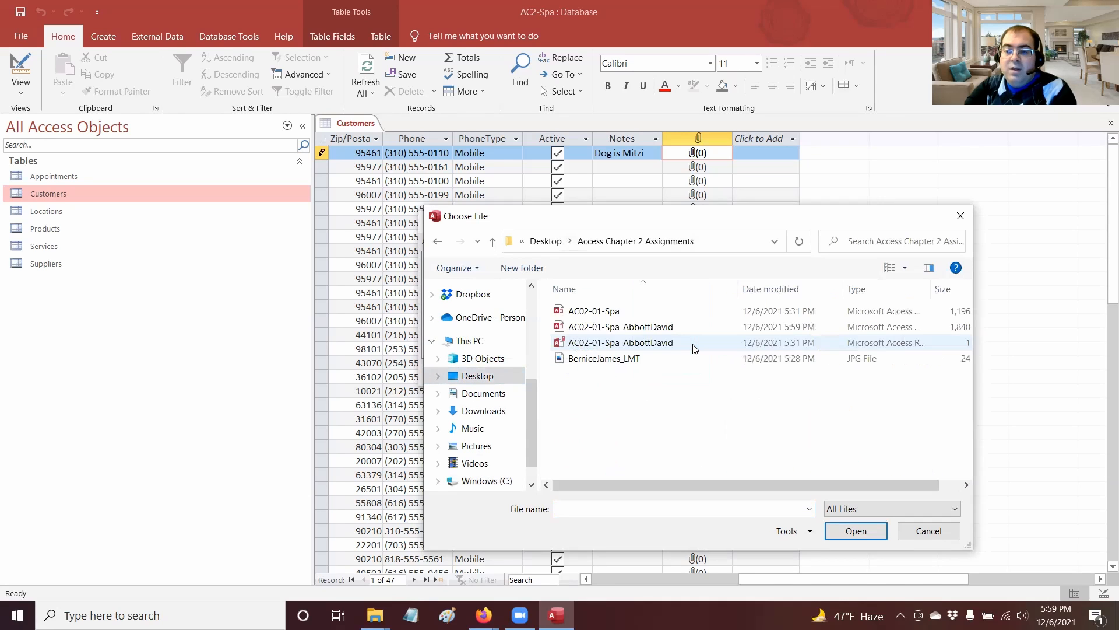
click(654, 358)
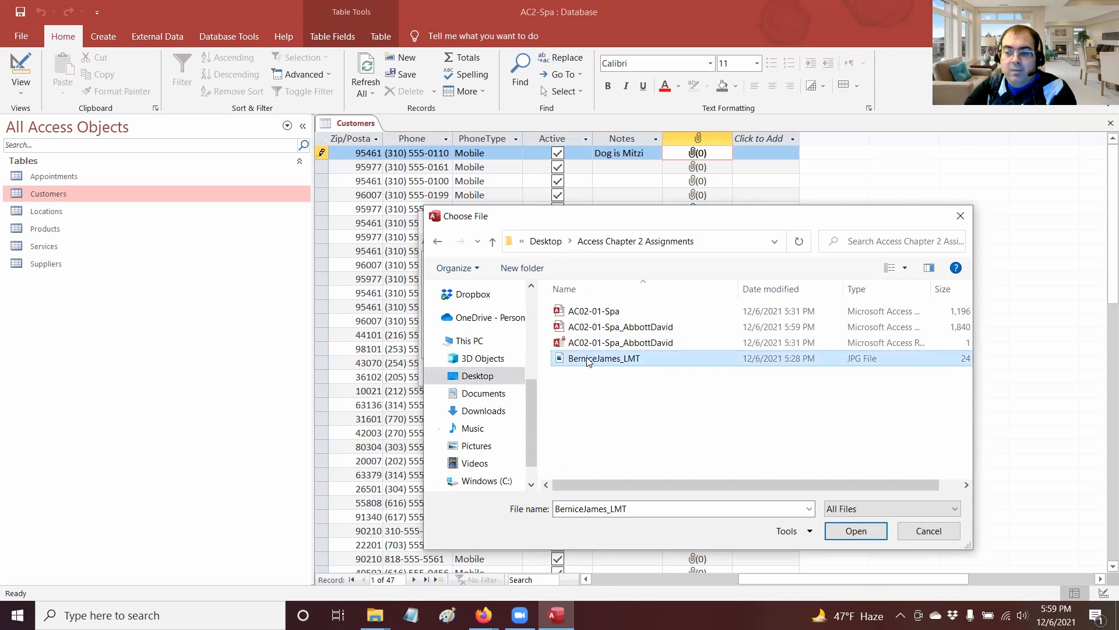
click(862, 537)
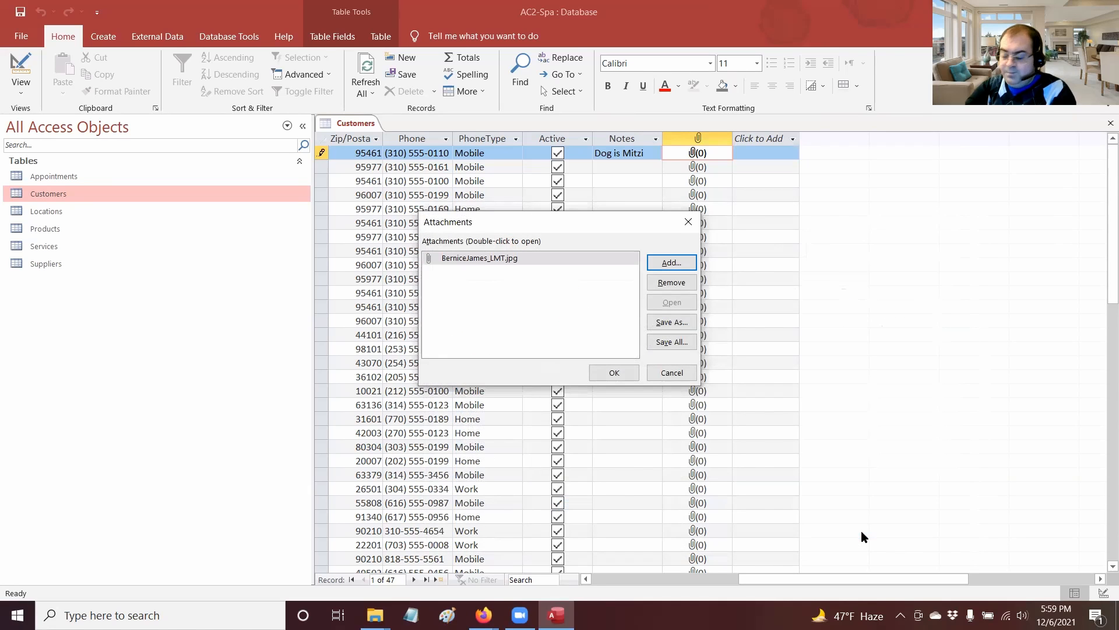
click(614, 373)
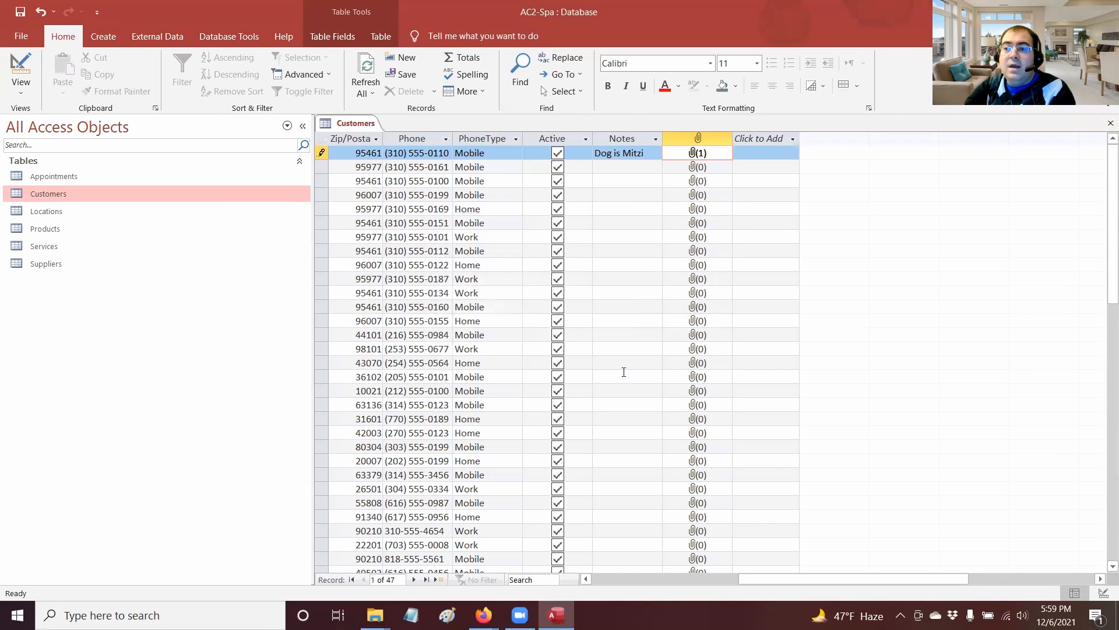
Step: Open the image attached to the first customer record to check it, and return to the Customers table
double_click(702, 158)
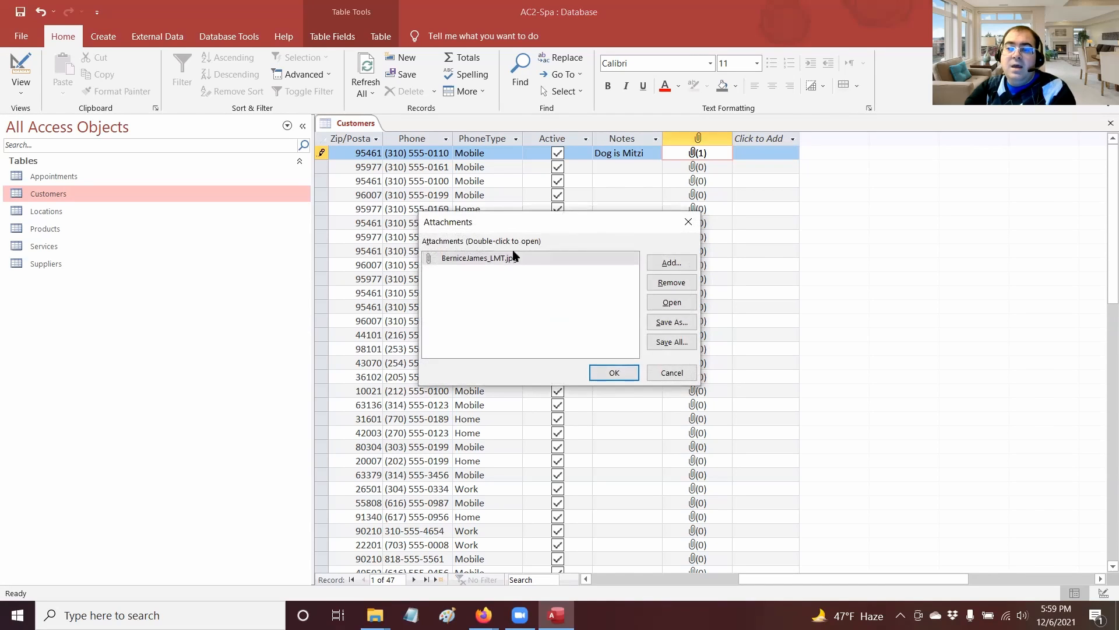
click(660, 307)
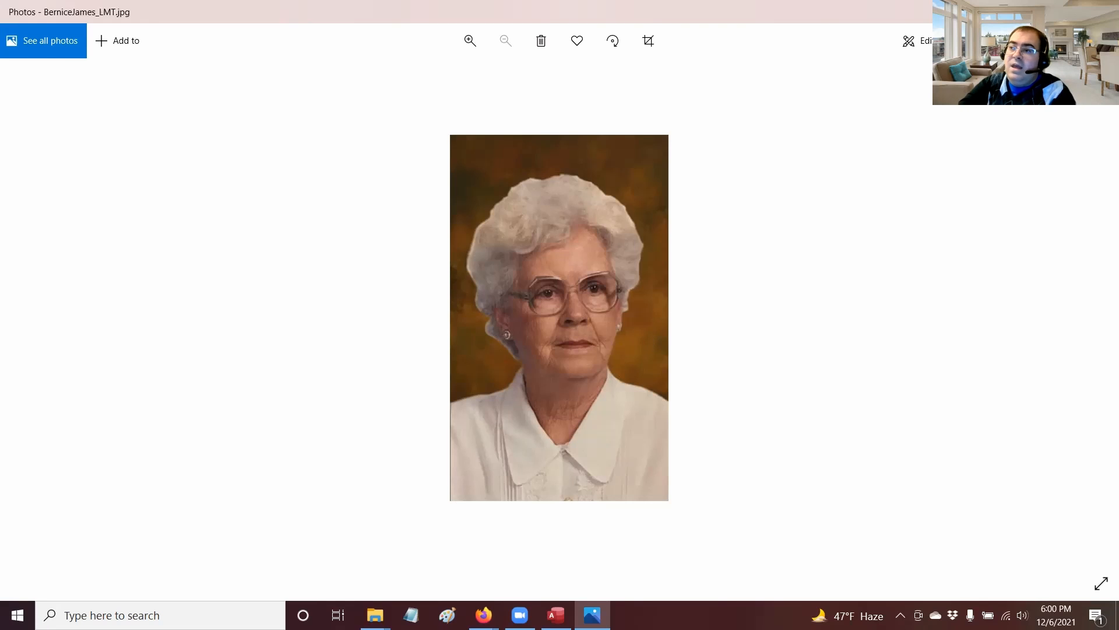
click(1104, 12)
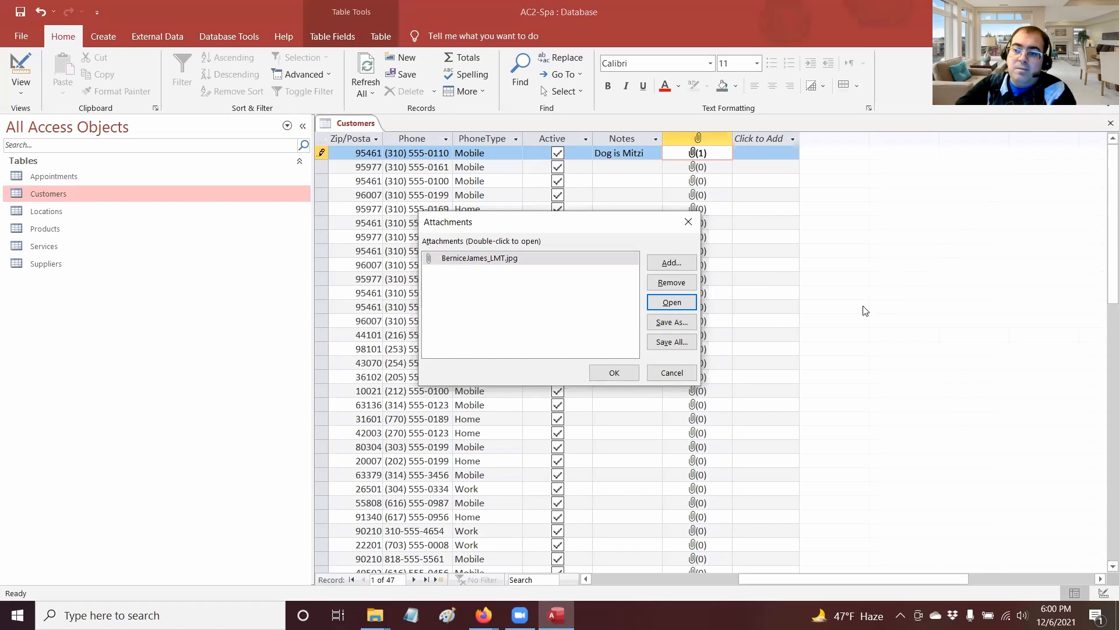
click(612, 376)
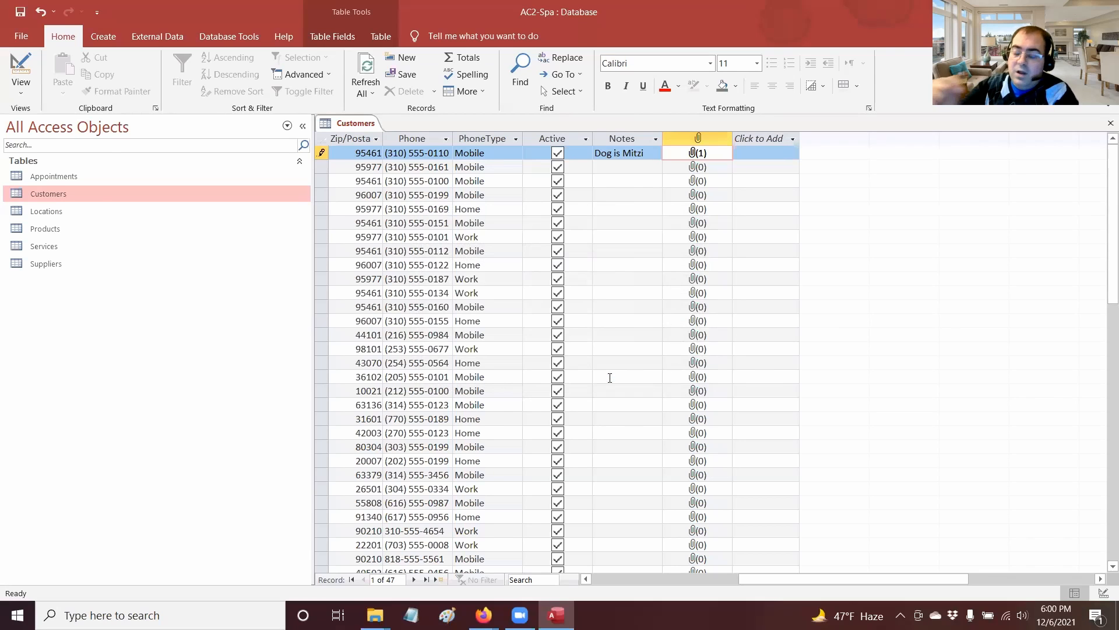
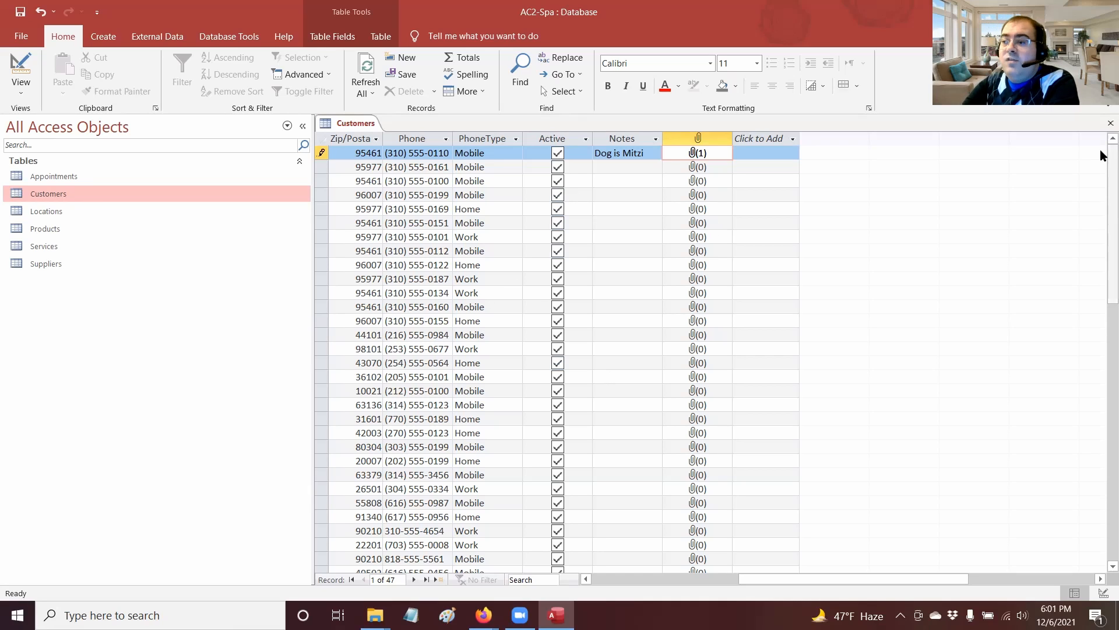
Step: Close the Customers table and open the Appointments table in Design view
click(1109, 123)
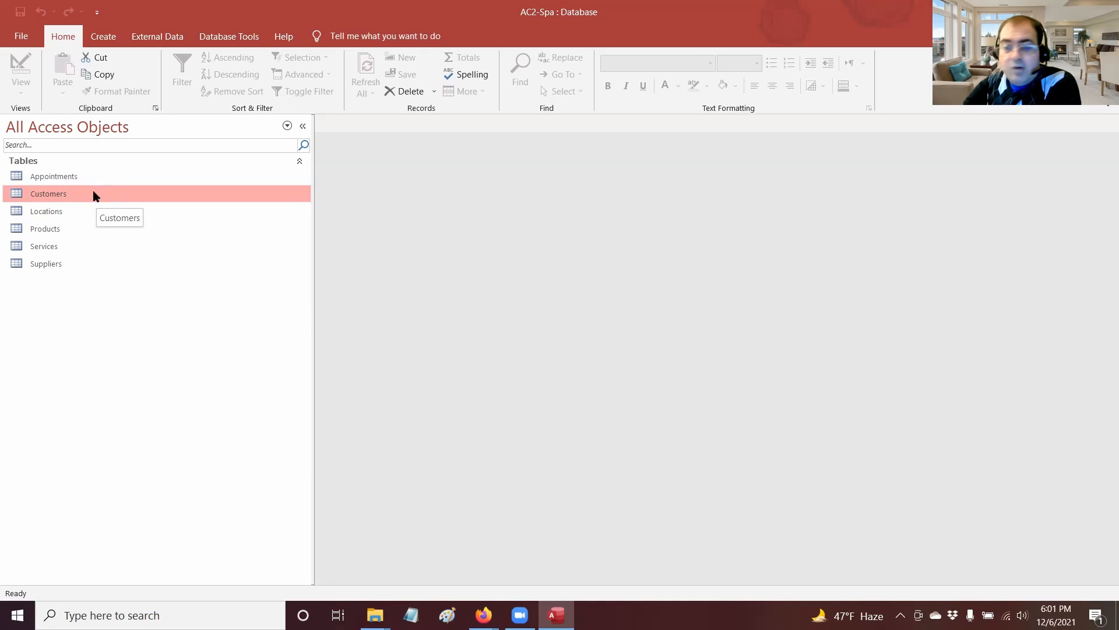
click(34, 173)
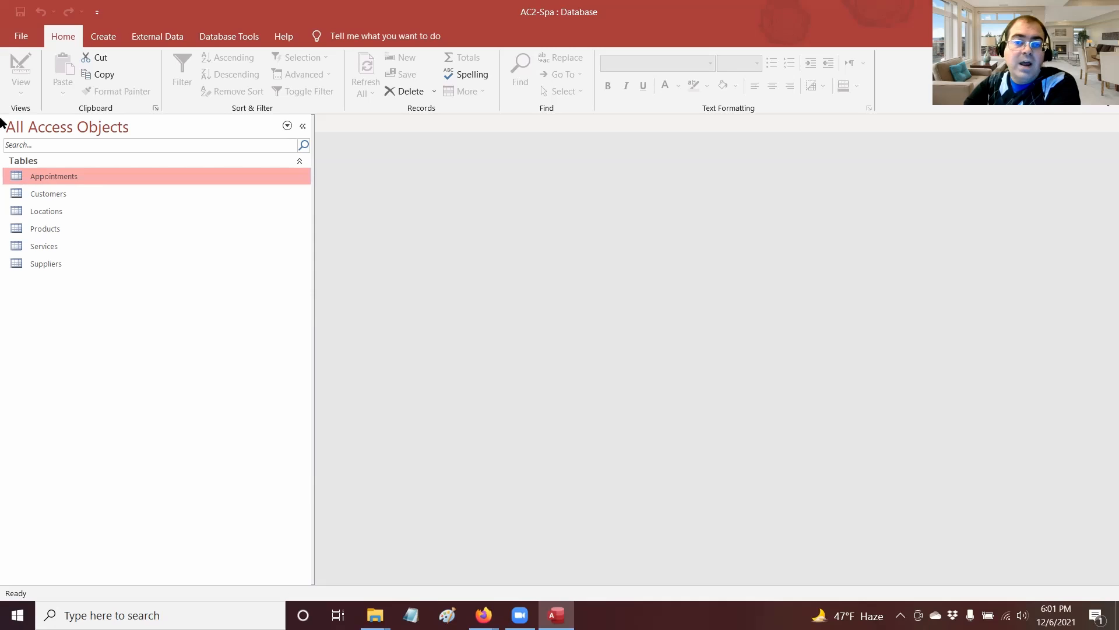
right_click(39, 175)
click(55, 201)
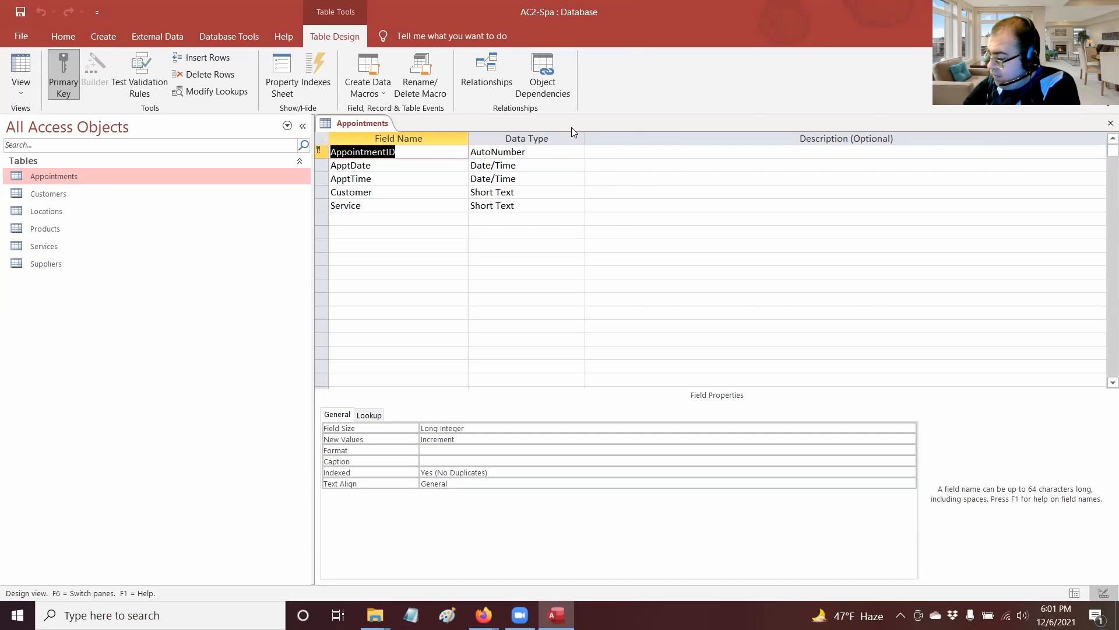
Step: Start the Lookup Wizard for the Customer field, getting its values from another table or query
right_click(528, 195)
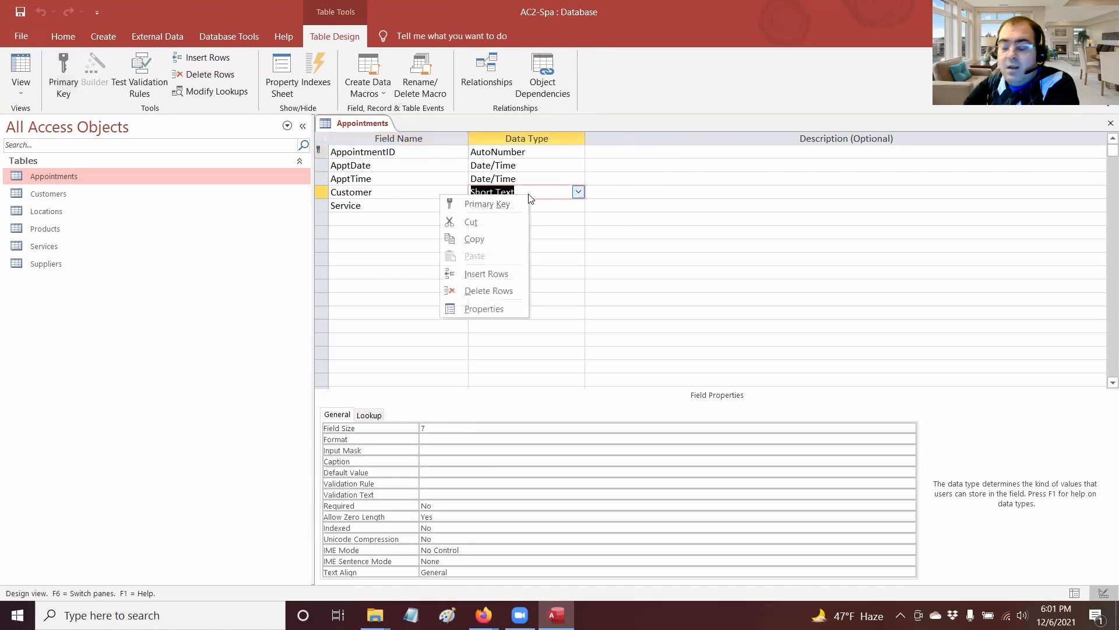
right_click(529, 195)
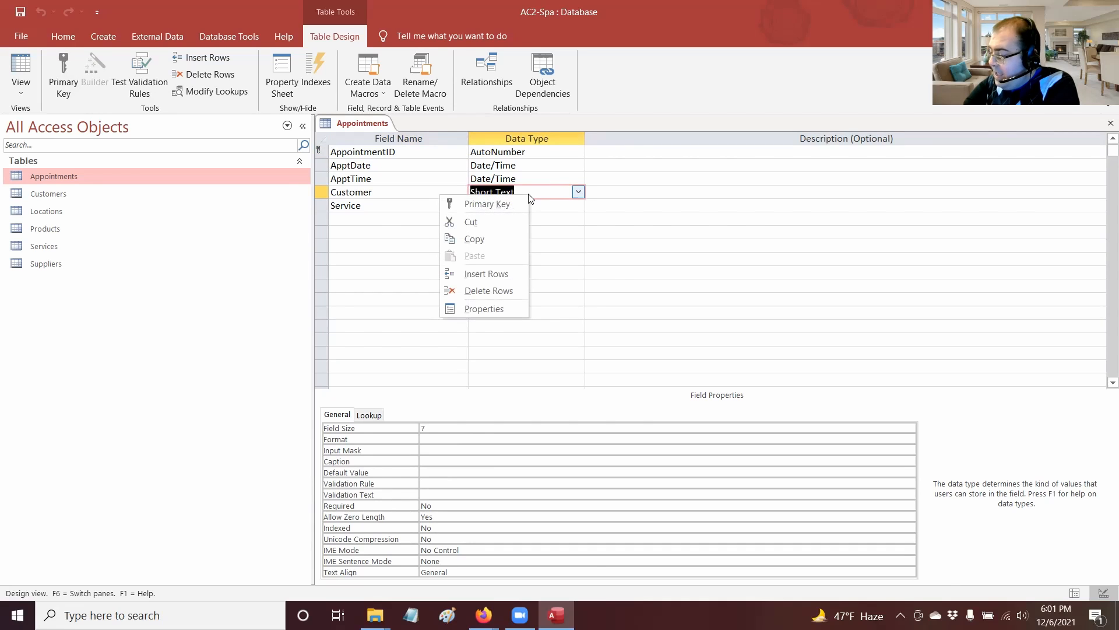
right_click(577, 194)
click(578, 193)
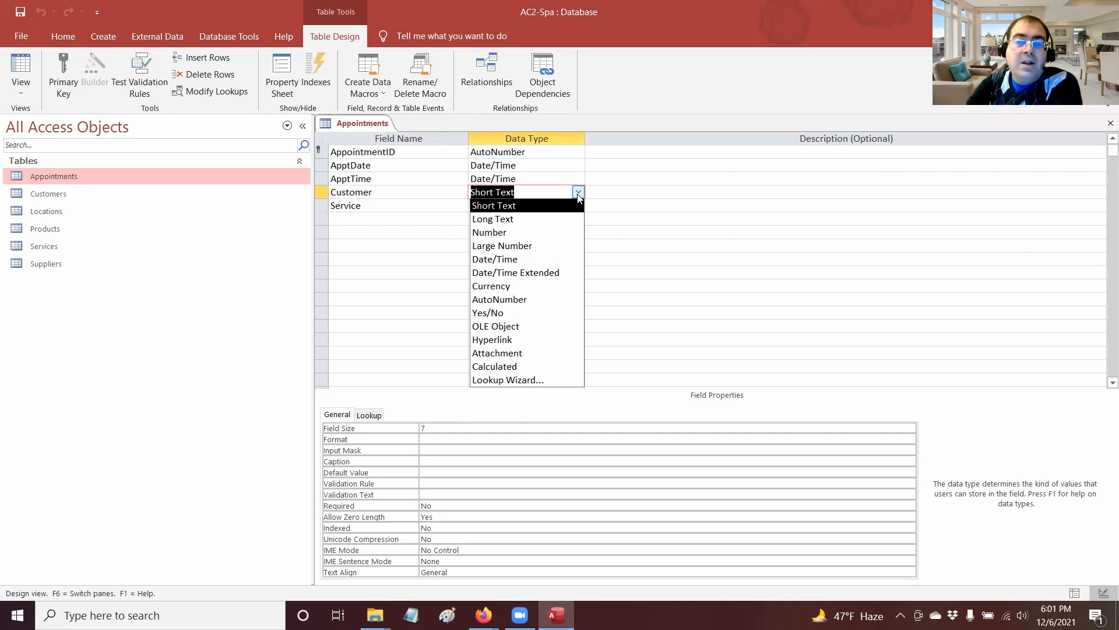
click(521, 383)
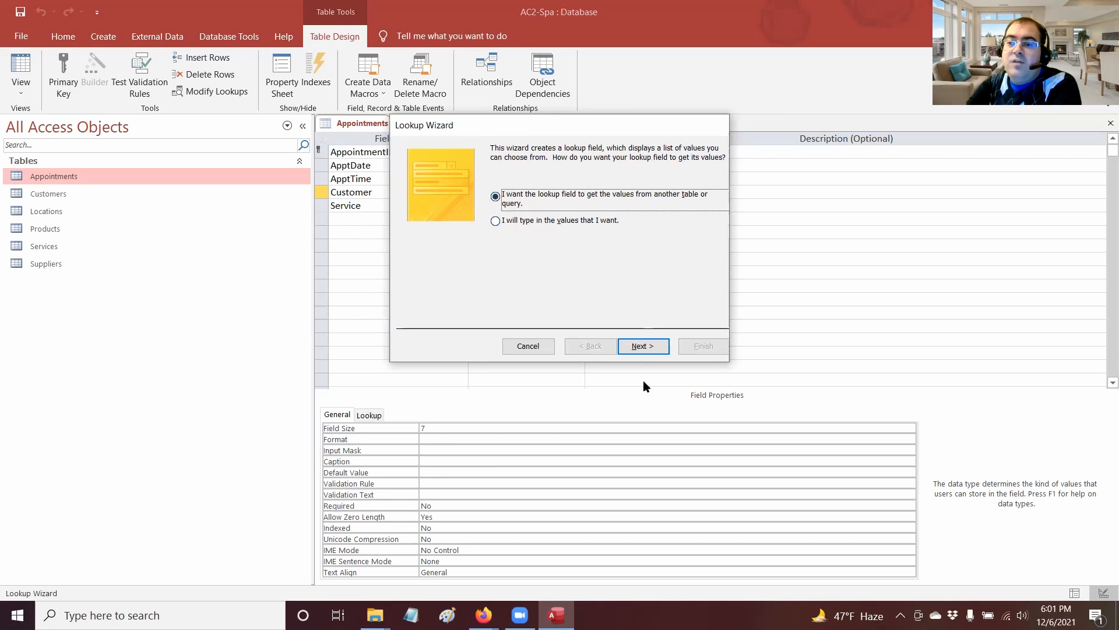
click(650, 349)
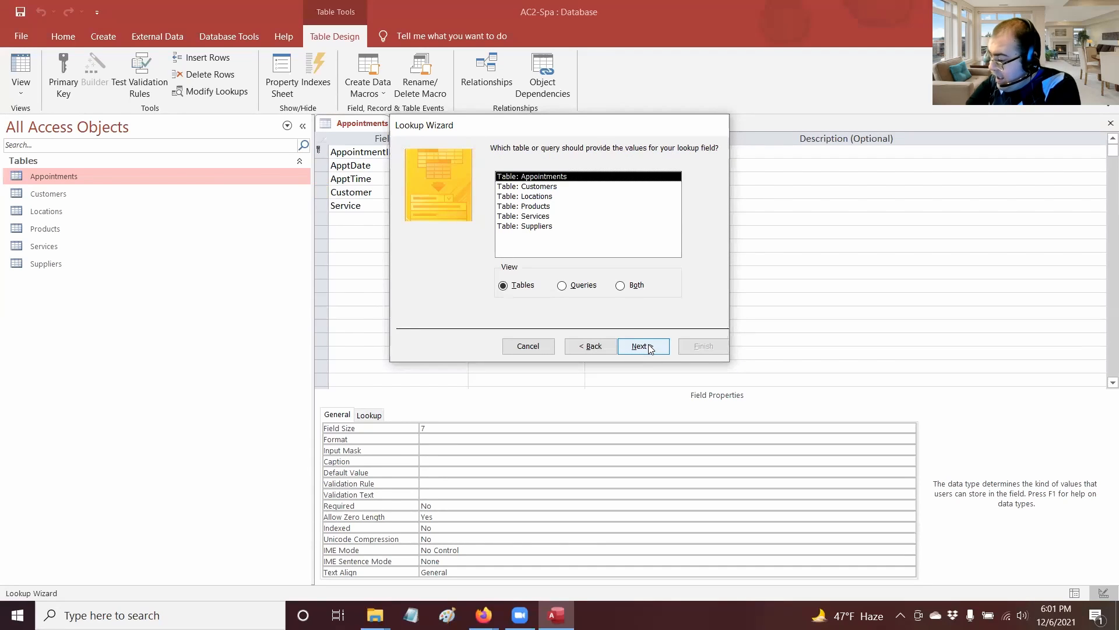
Step: Use the Customers table as the lookup source and include its CustomerID, FirstName and LastName fields
click(508, 188)
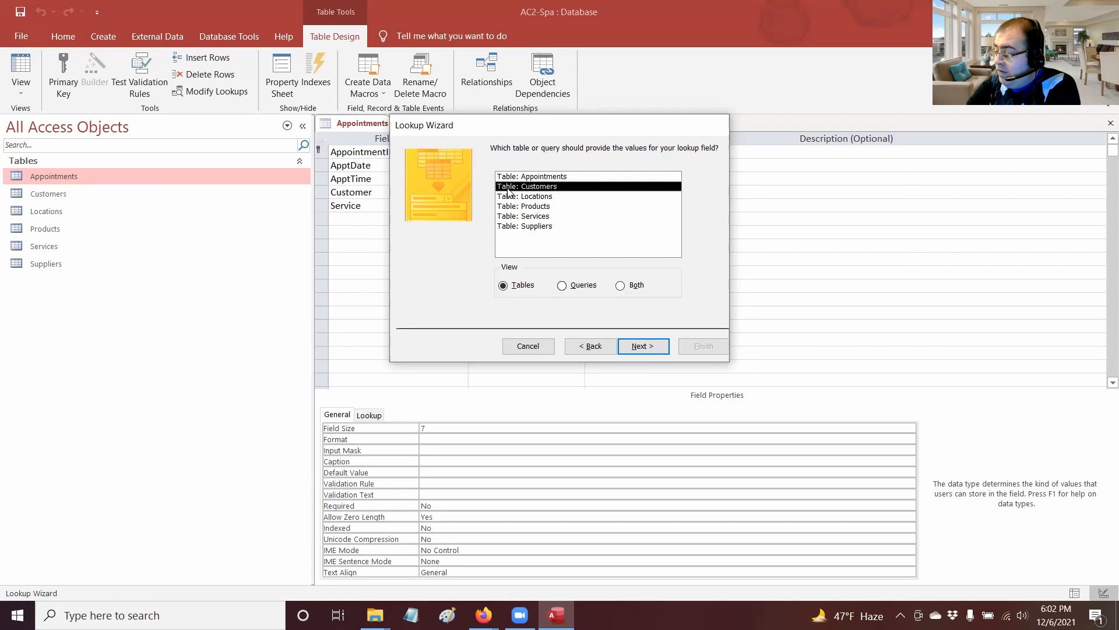
click(647, 348)
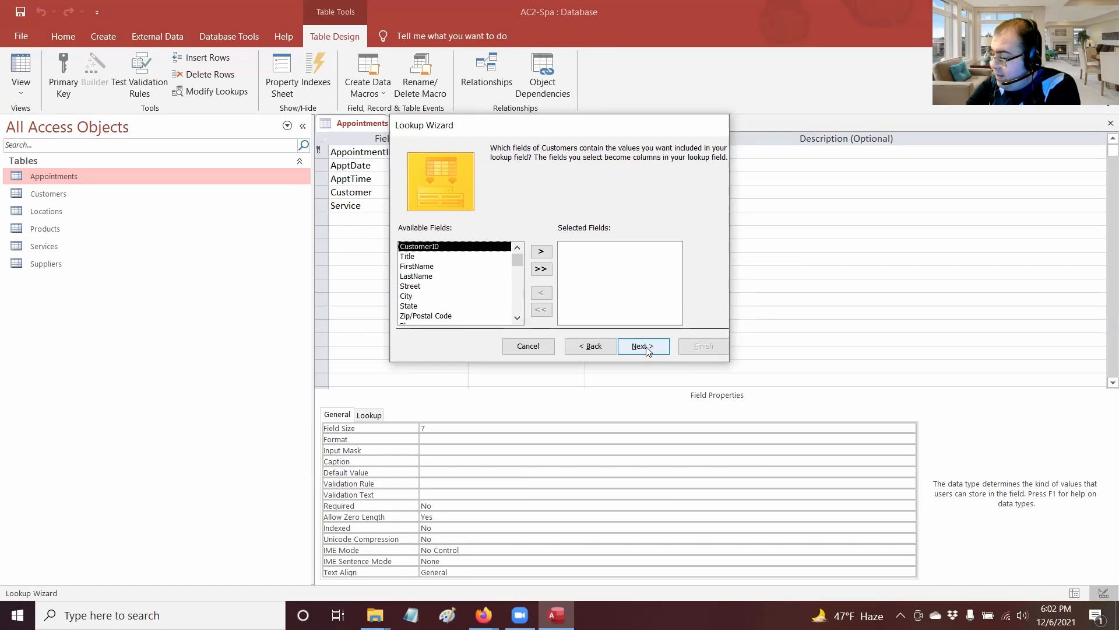
click(541, 253)
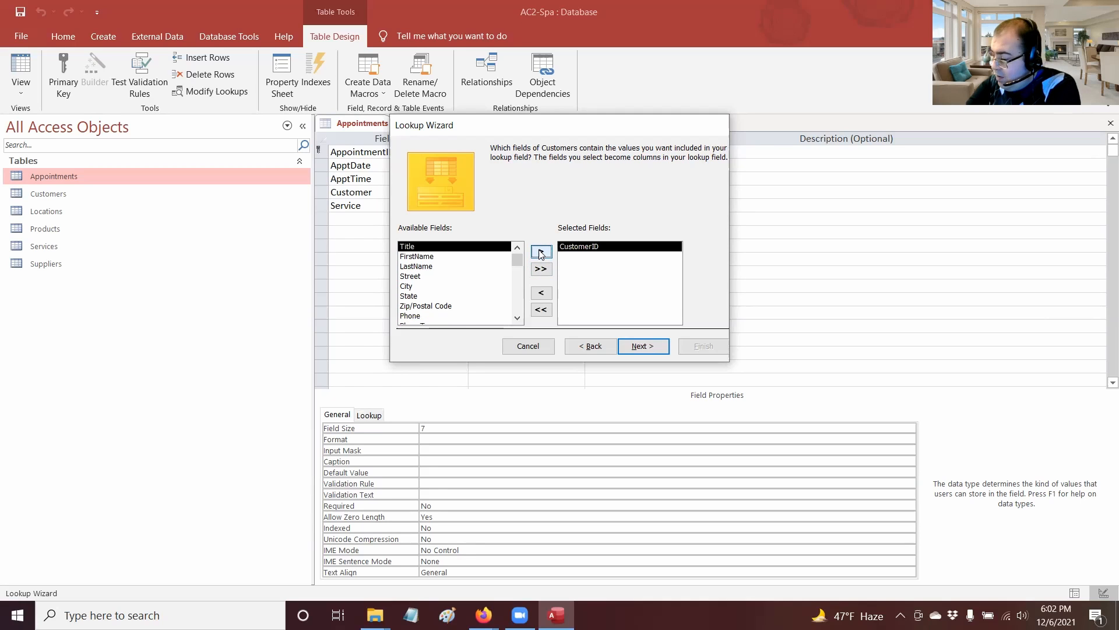
click(434, 257)
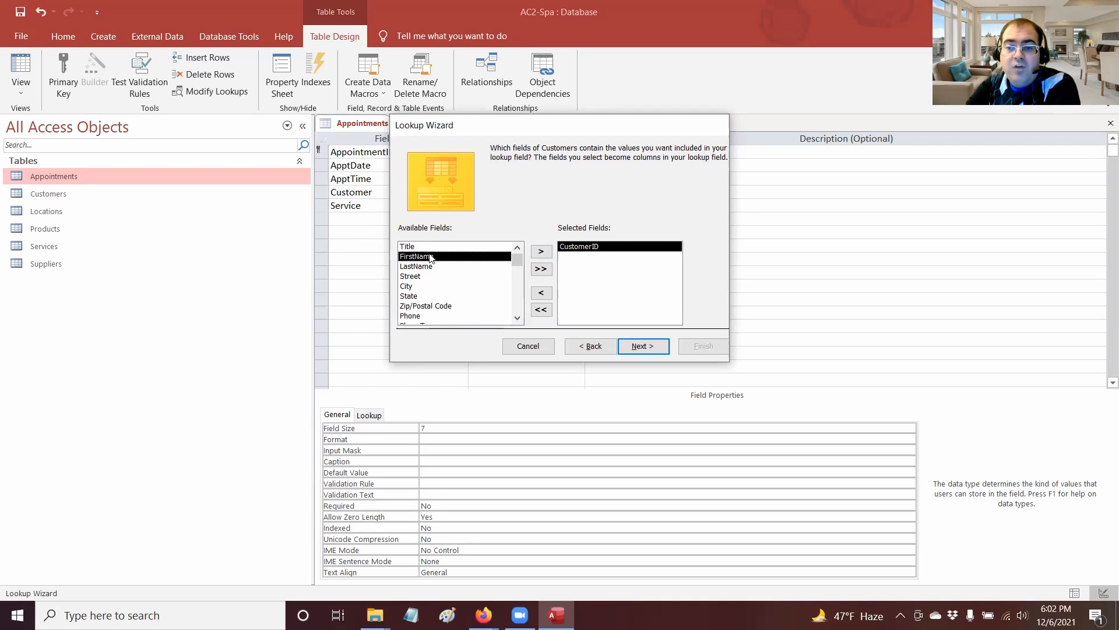
click(534, 253)
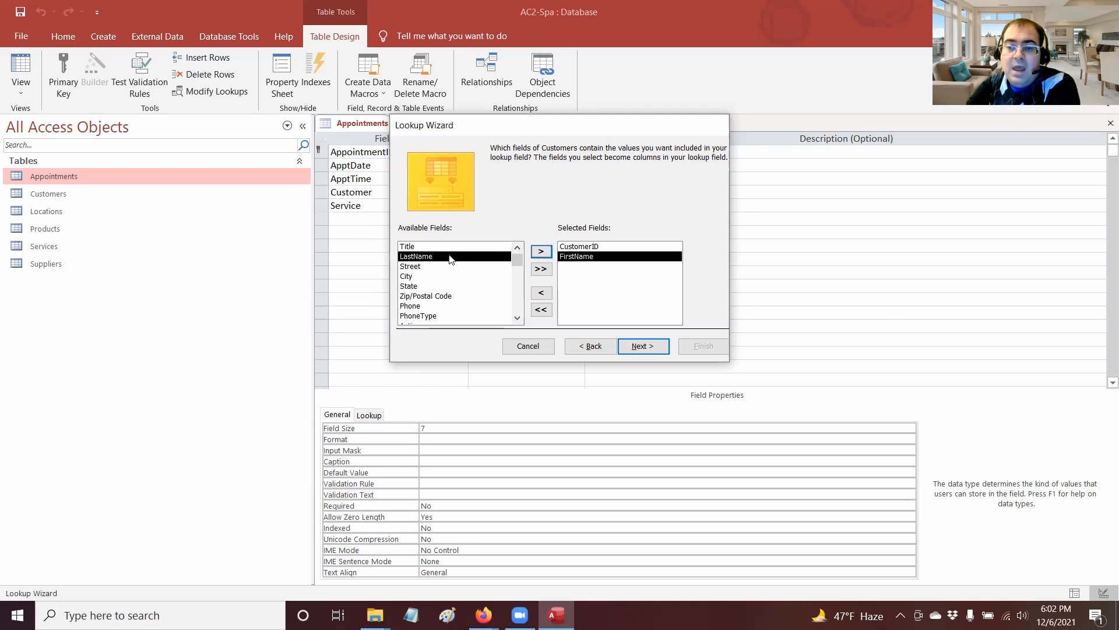
click(541, 252)
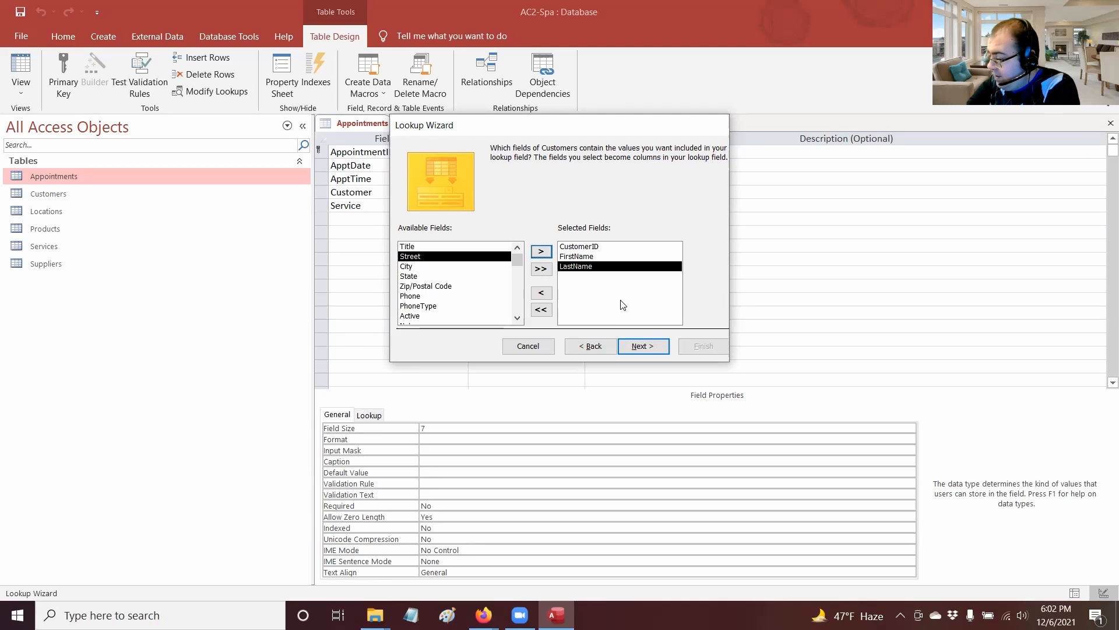
click(645, 348)
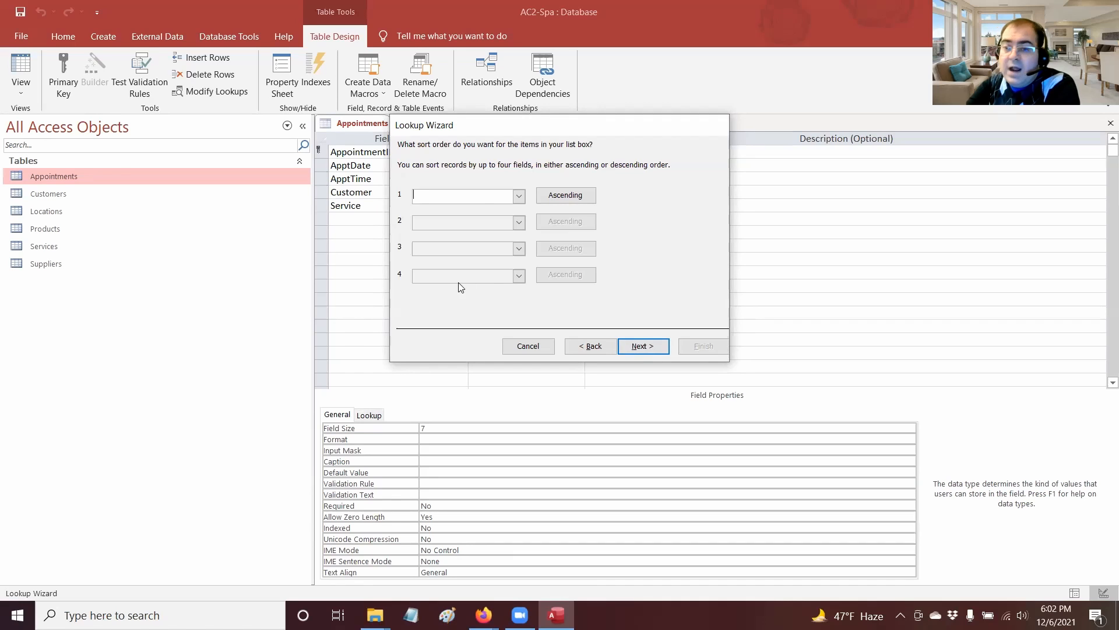
Step: Sort the lookup list by LastName in ascending order and accept the column layout with the key column hidden
click(518, 196)
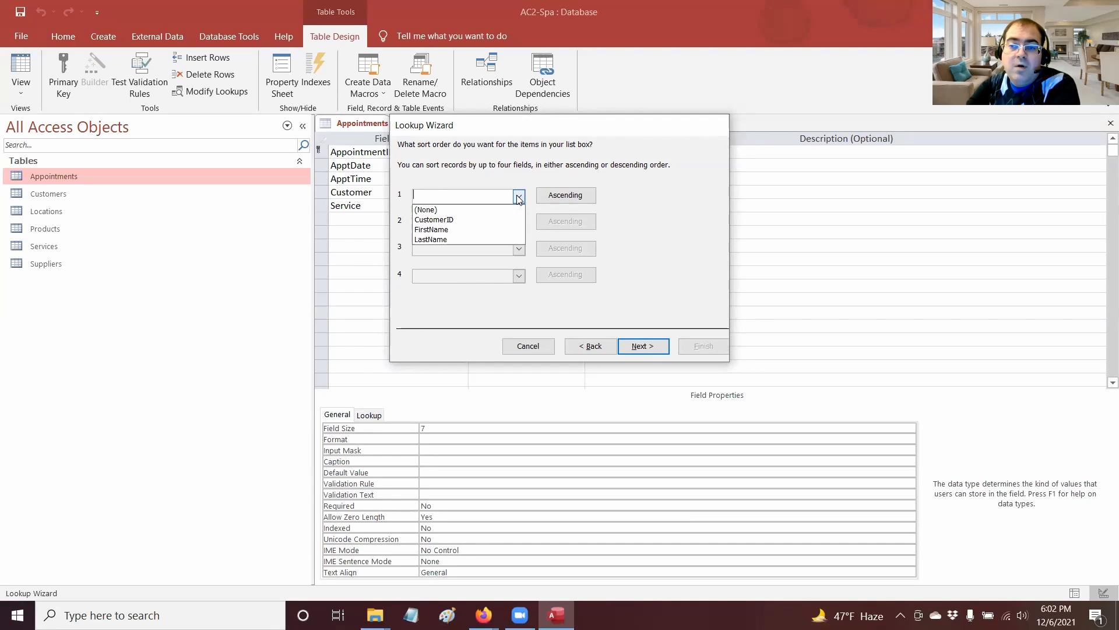
click(479, 239)
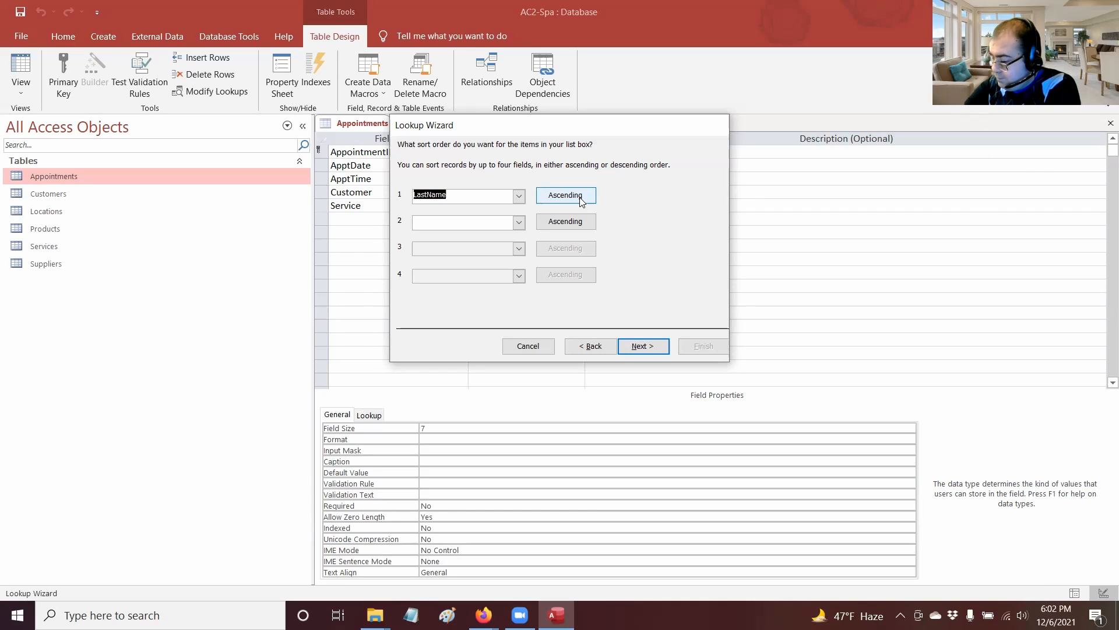
click(641, 346)
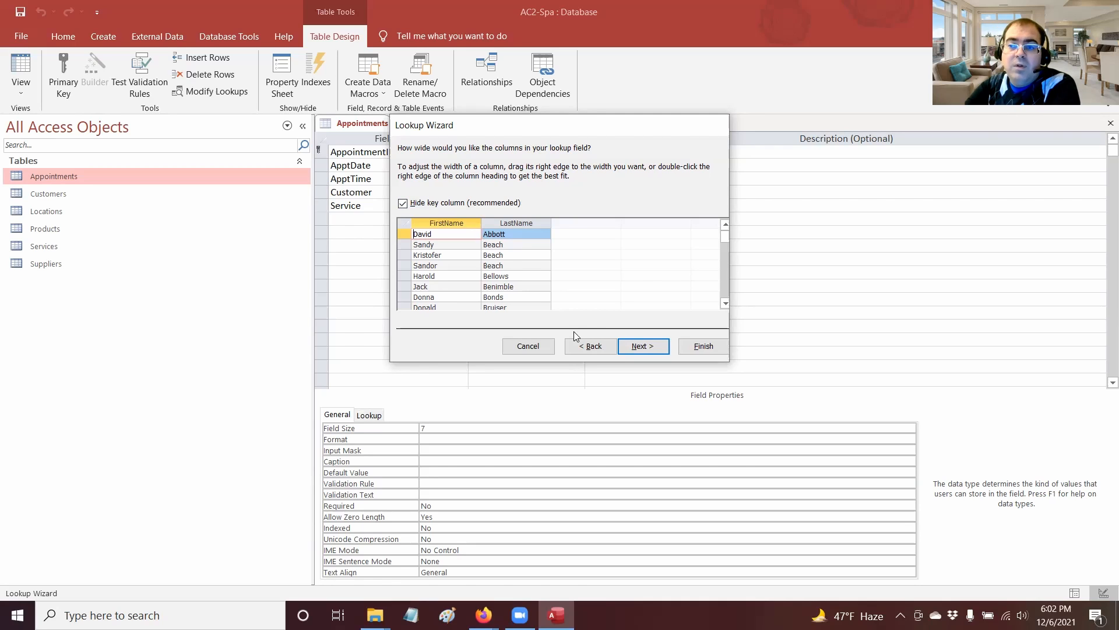
click(628, 345)
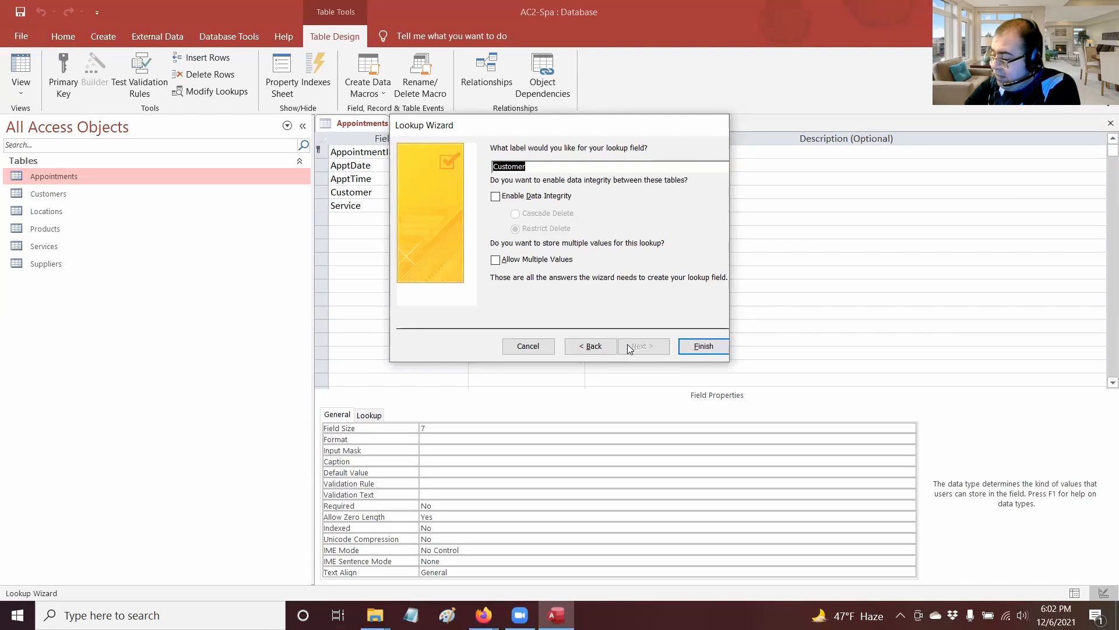
Step: Enable data integrity with Restrict Delete for the Customer lookup, finish the wizard and save the Appointments table, replacing the earlier changes
click(525, 200)
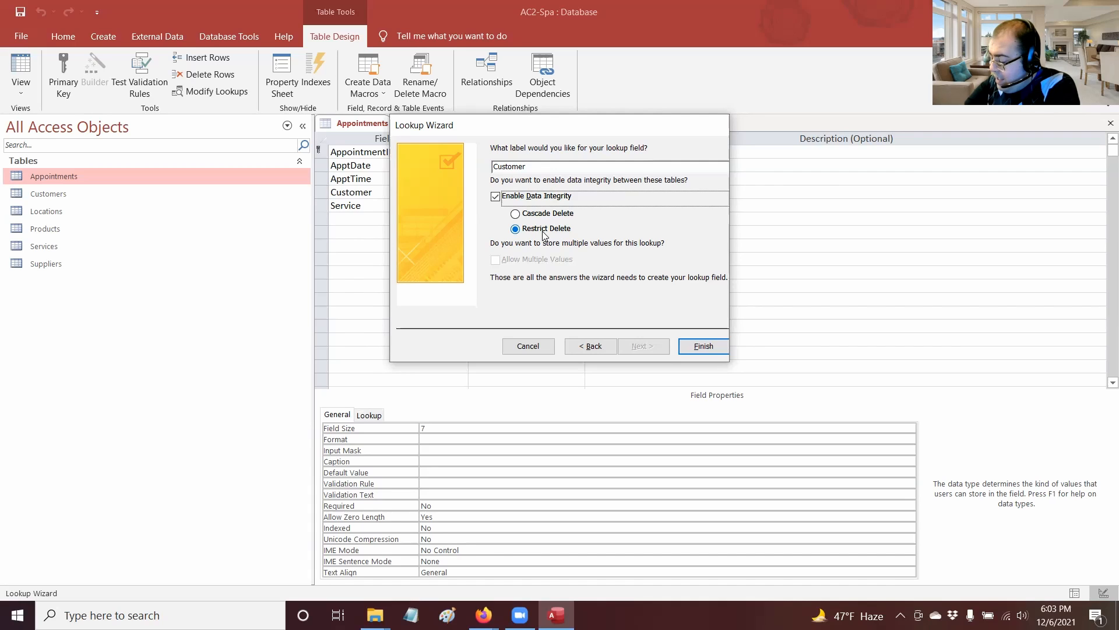
click(698, 348)
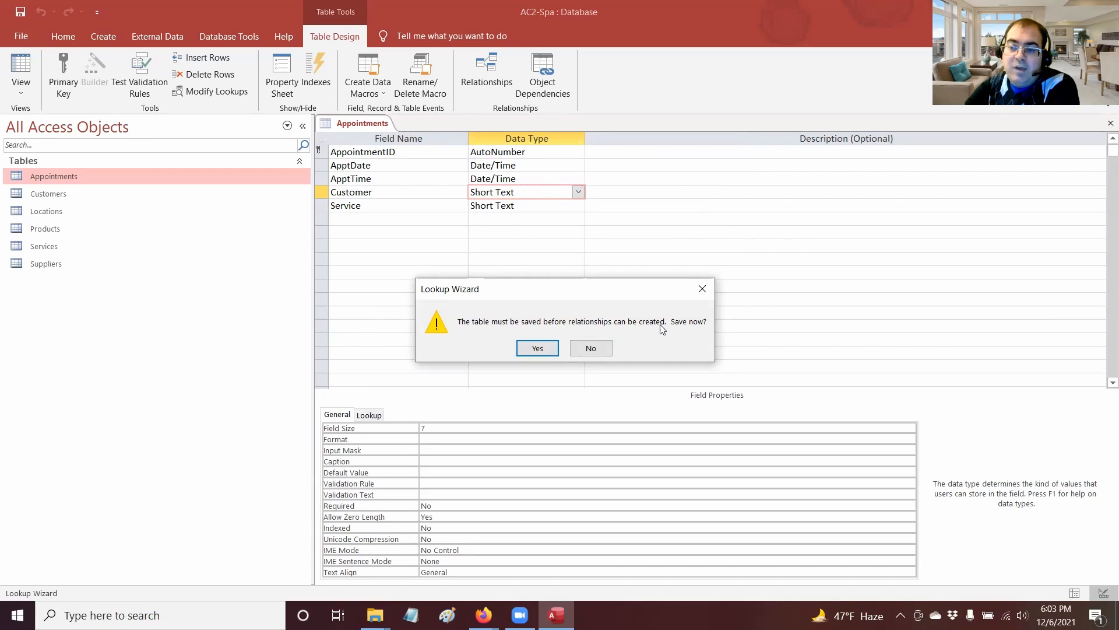
click(531, 348)
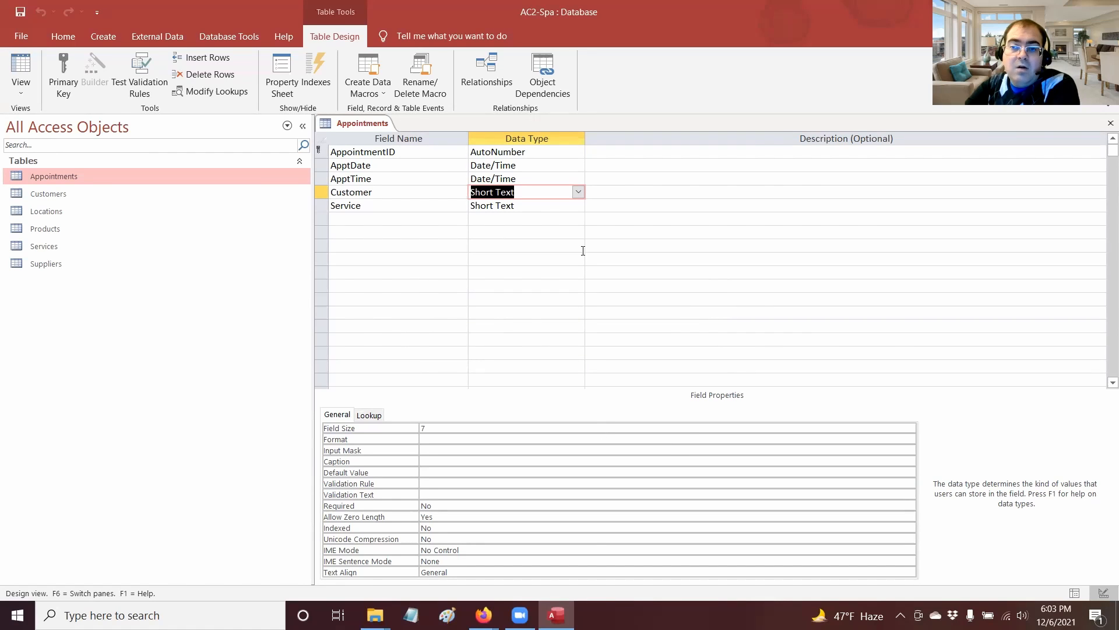
click(27, 7)
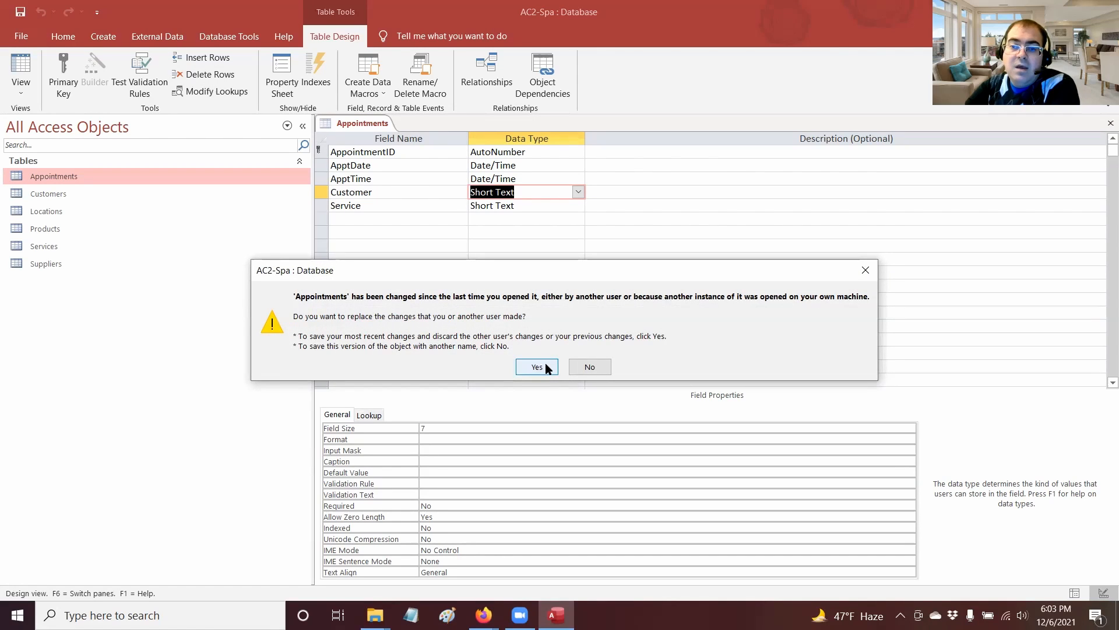
click(547, 366)
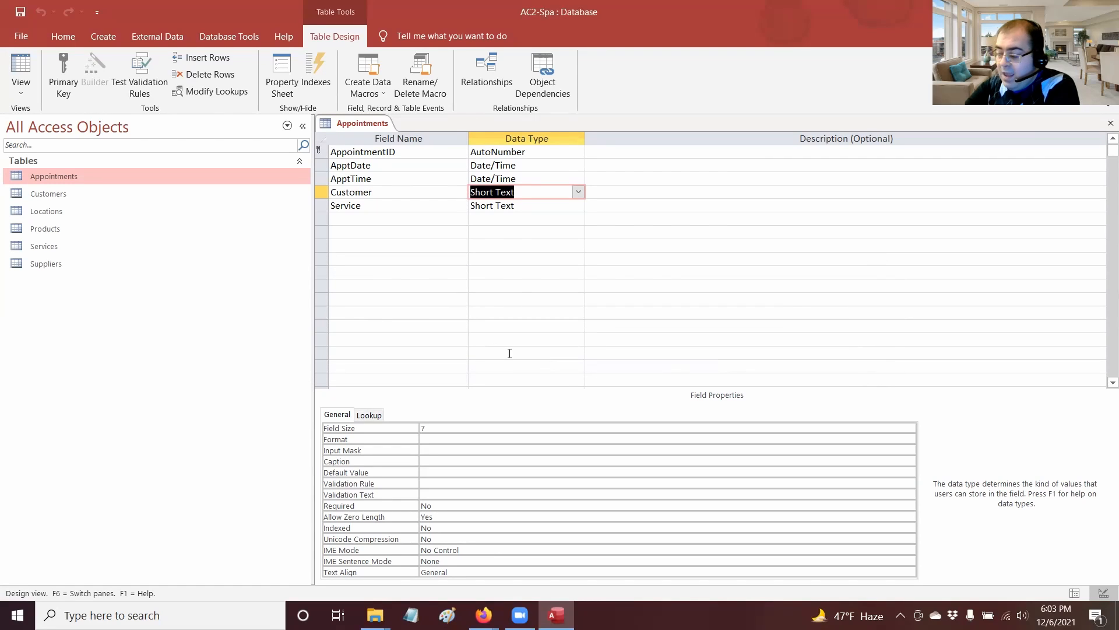
Step: Switch the Appointments table to Datasheet view and check the Customer lookup list in the first record
click(22, 65)
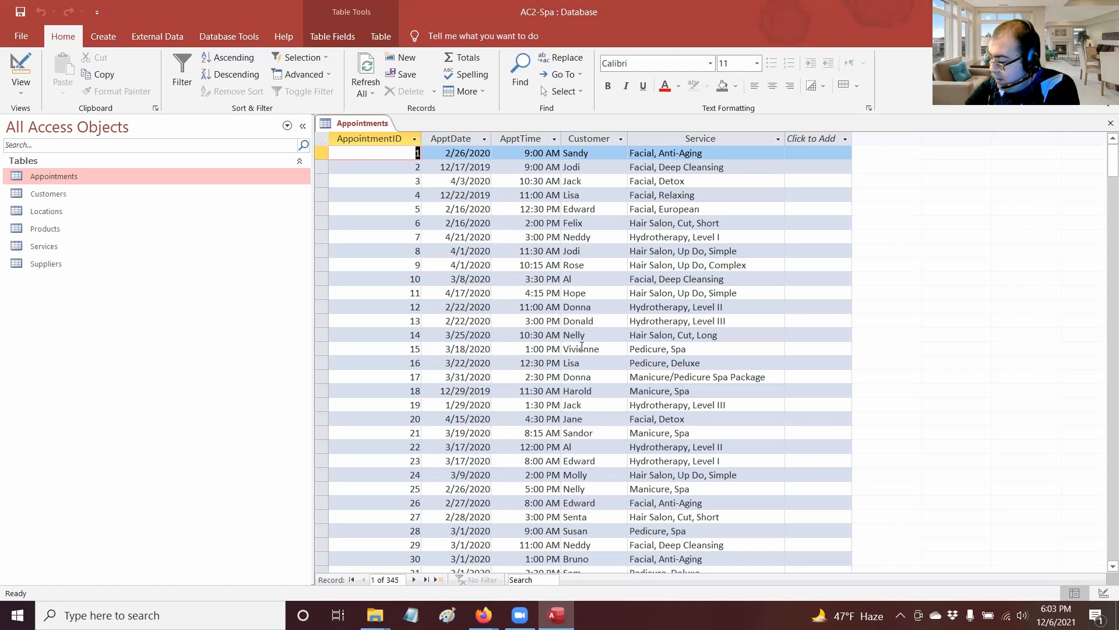
right_click(609, 154)
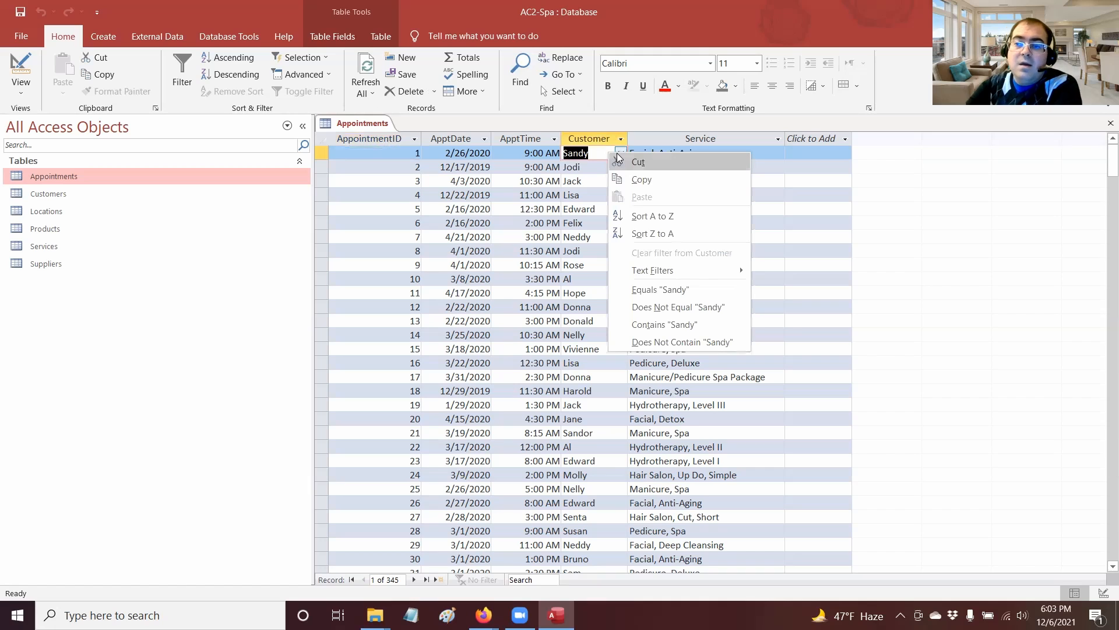
key(Escape)
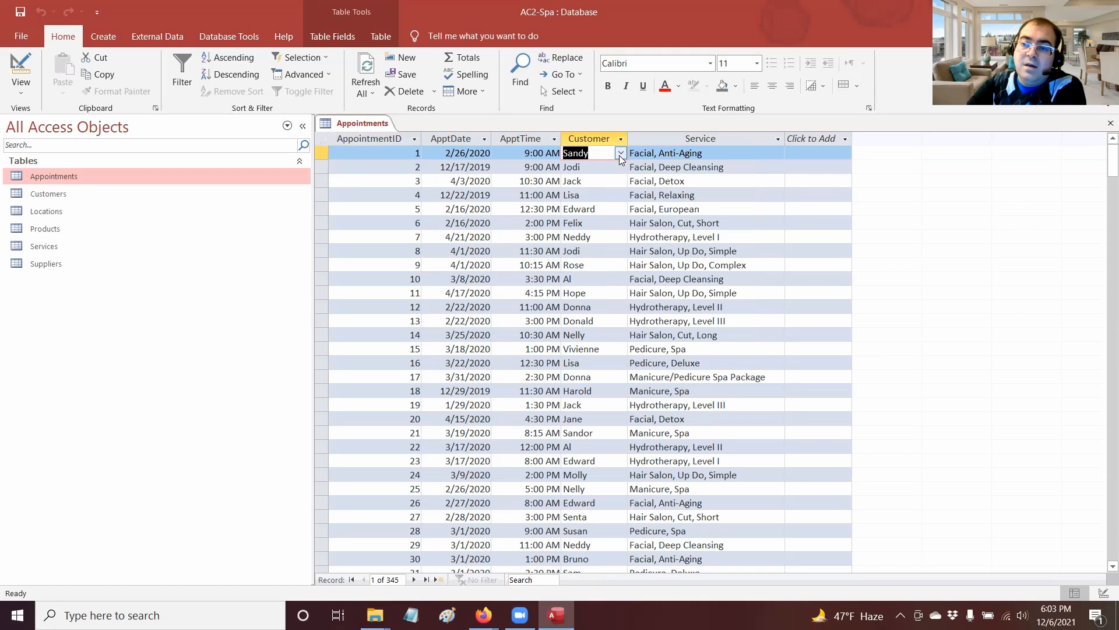
click(620, 153)
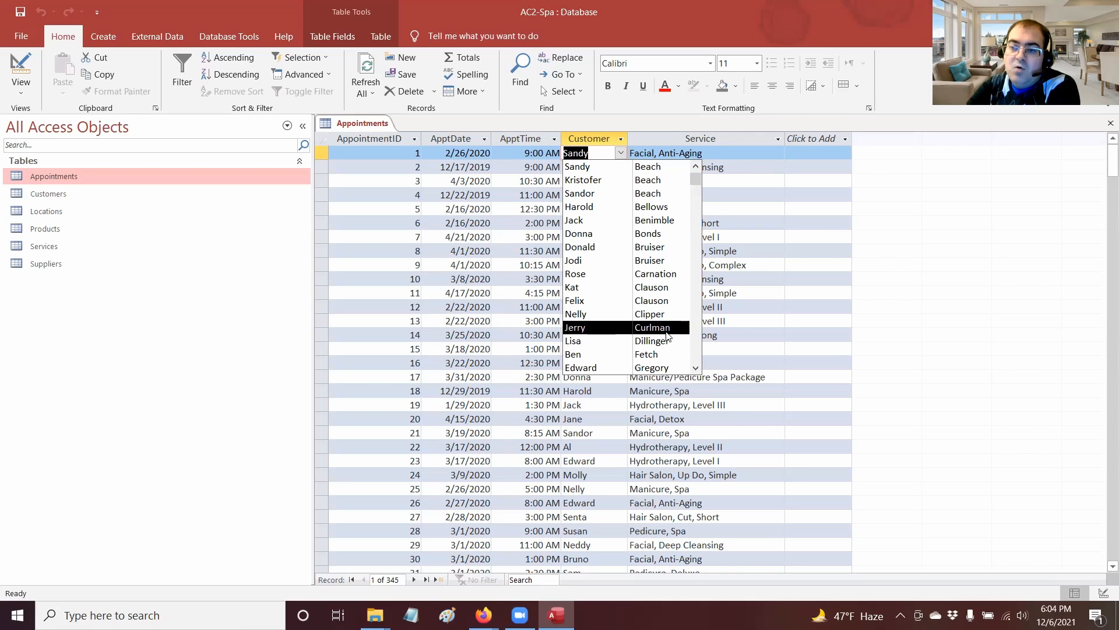
click(1018, 364)
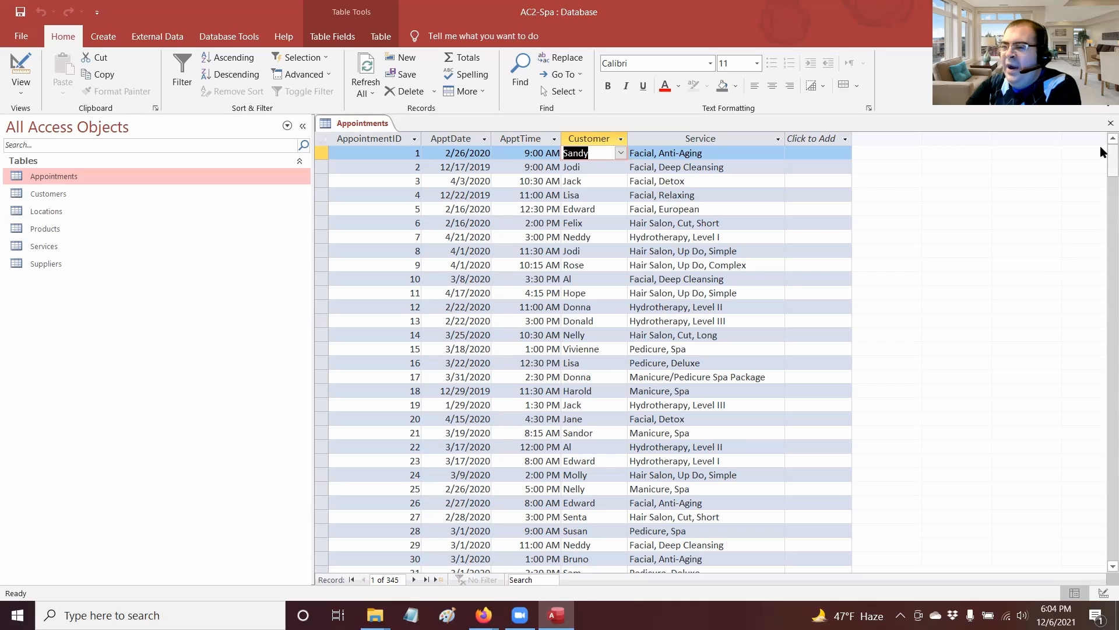
Step: Close the Appointments table and open the Customers table in Design view
click(1109, 123)
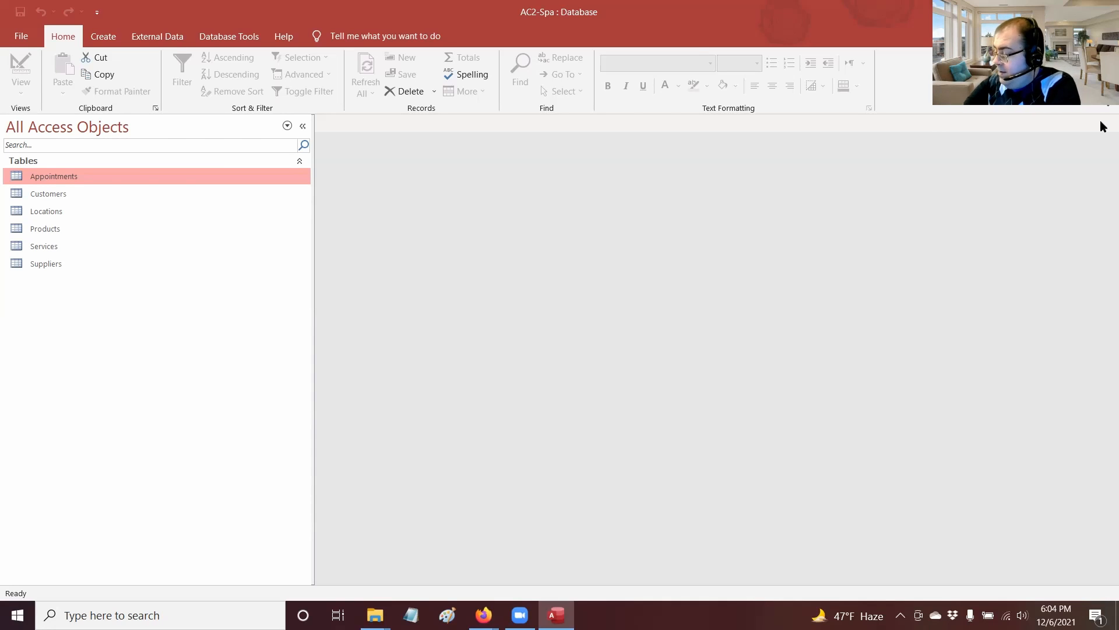
right_click(105, 198)
right_click(105, 199)
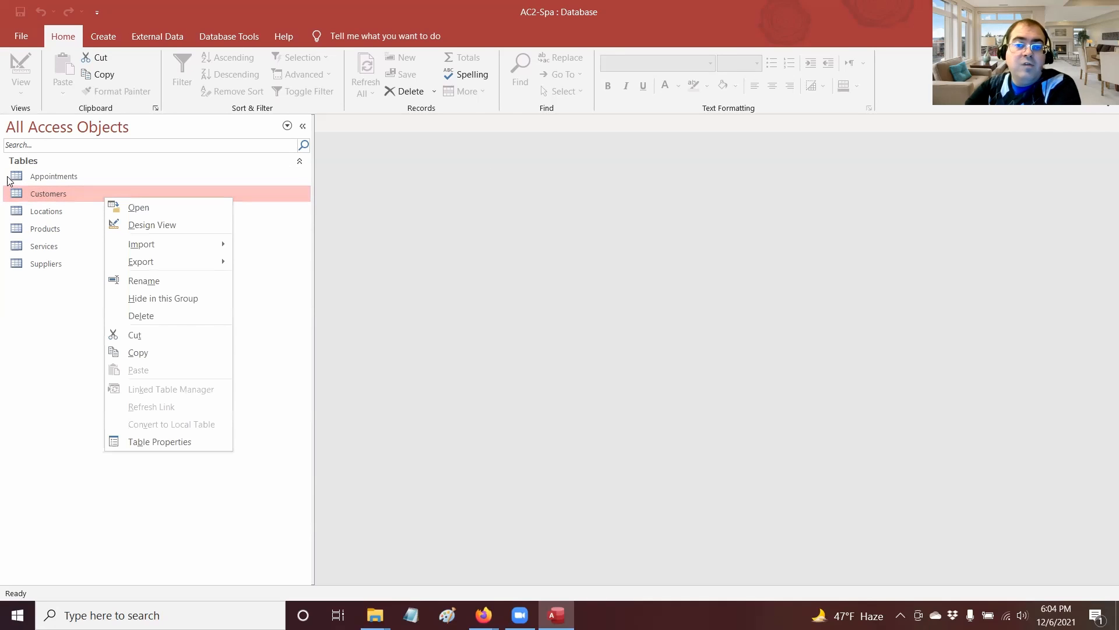
click(147, 225)
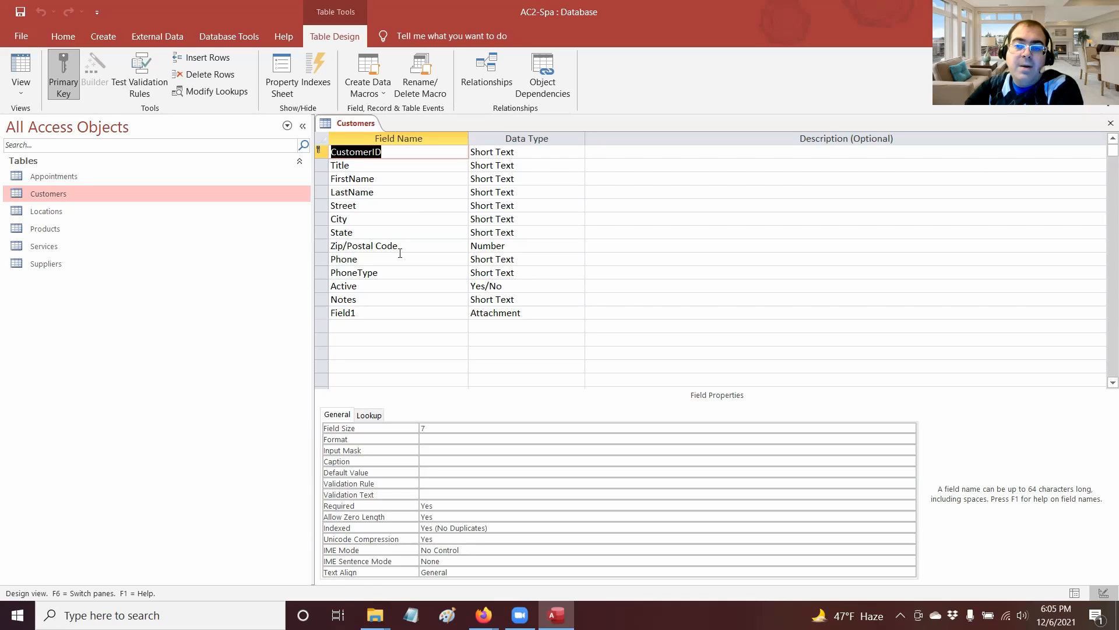
Step: Start the Lookup Wizard for the PhoneType field, choosing to type in the values
click(503, 272)
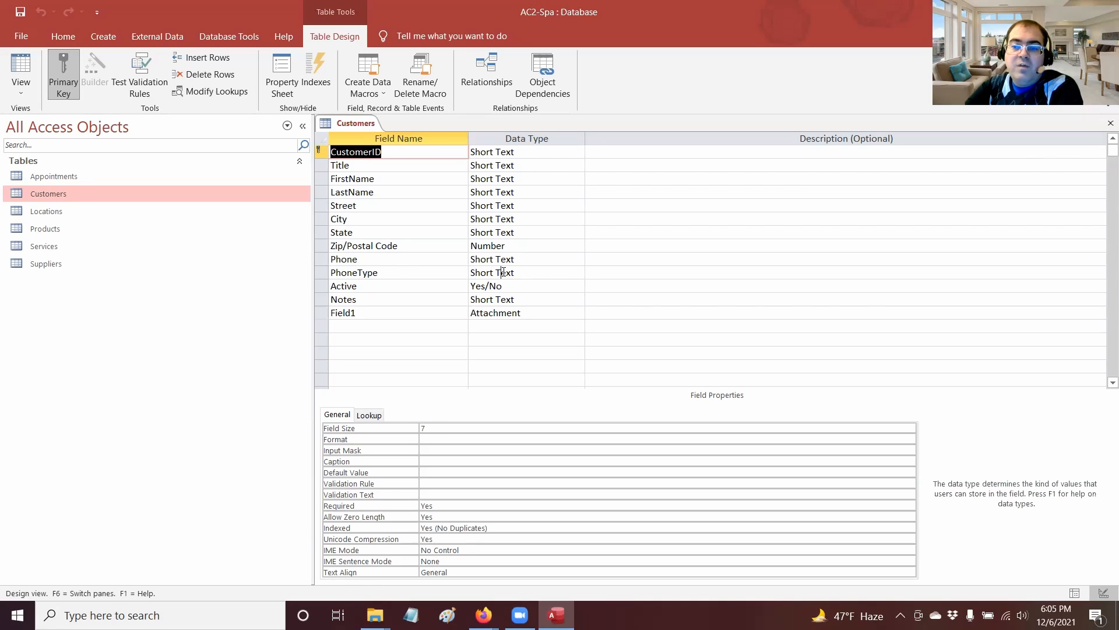
click(578, 273)
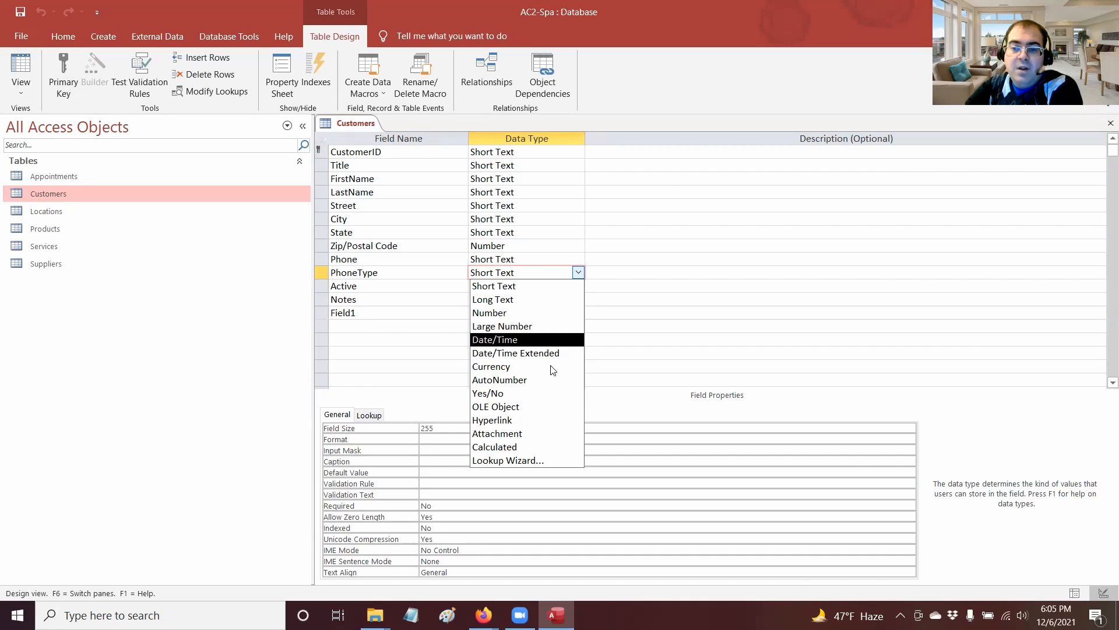
click(536, 462)
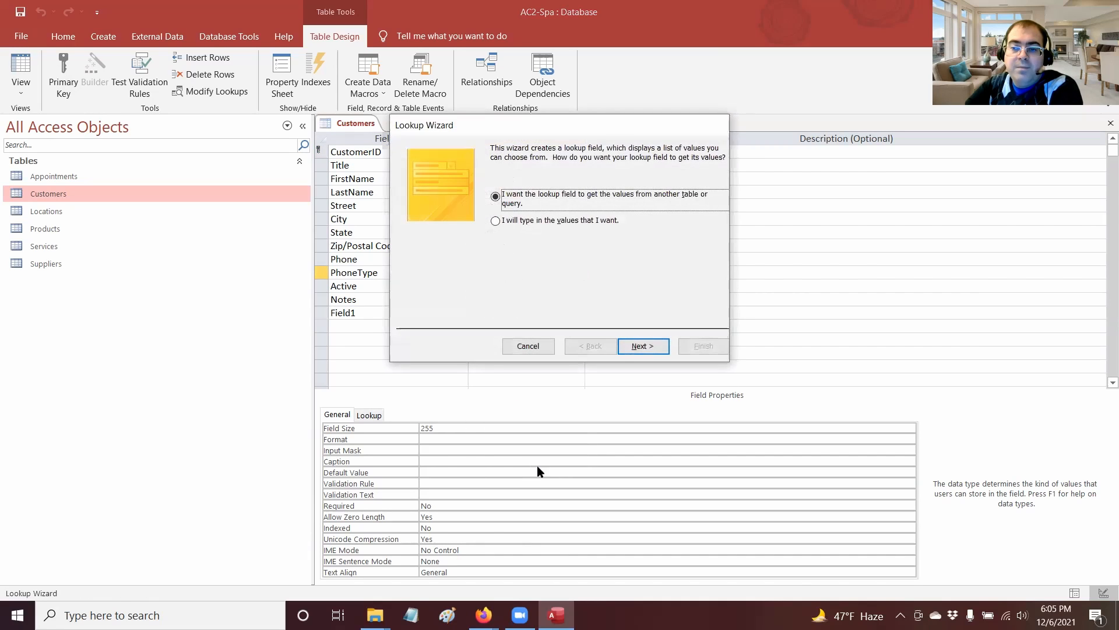
click(509, 224)
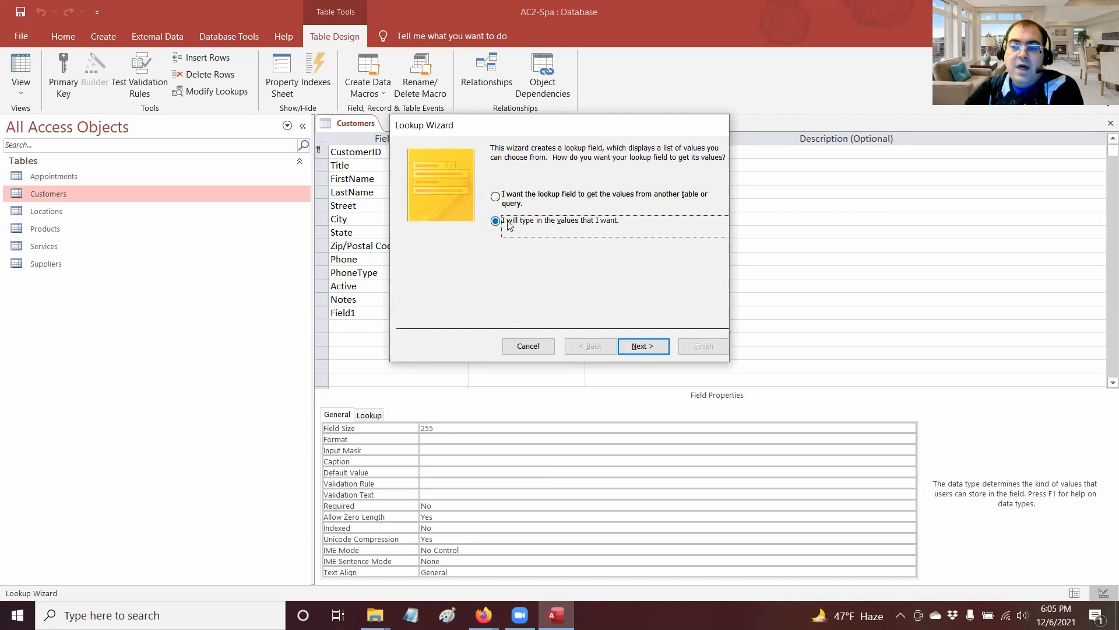
click(644, 346)
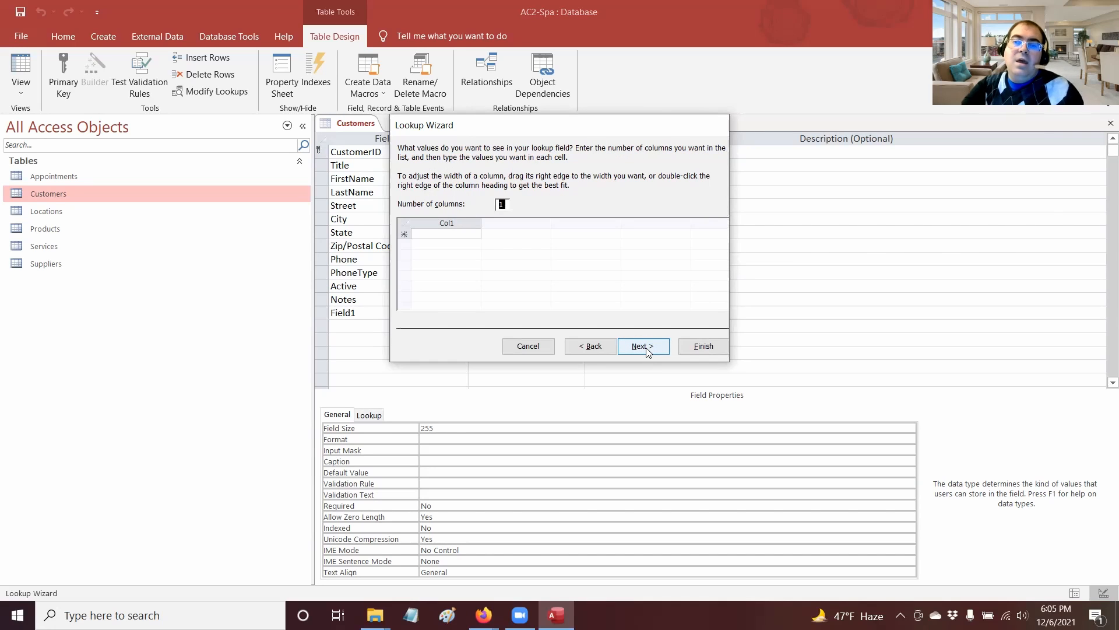
Step: Enter Home, Work, Mobile and Other as the single-column lookup values and continue to the wizard's final page
click(445, 232)
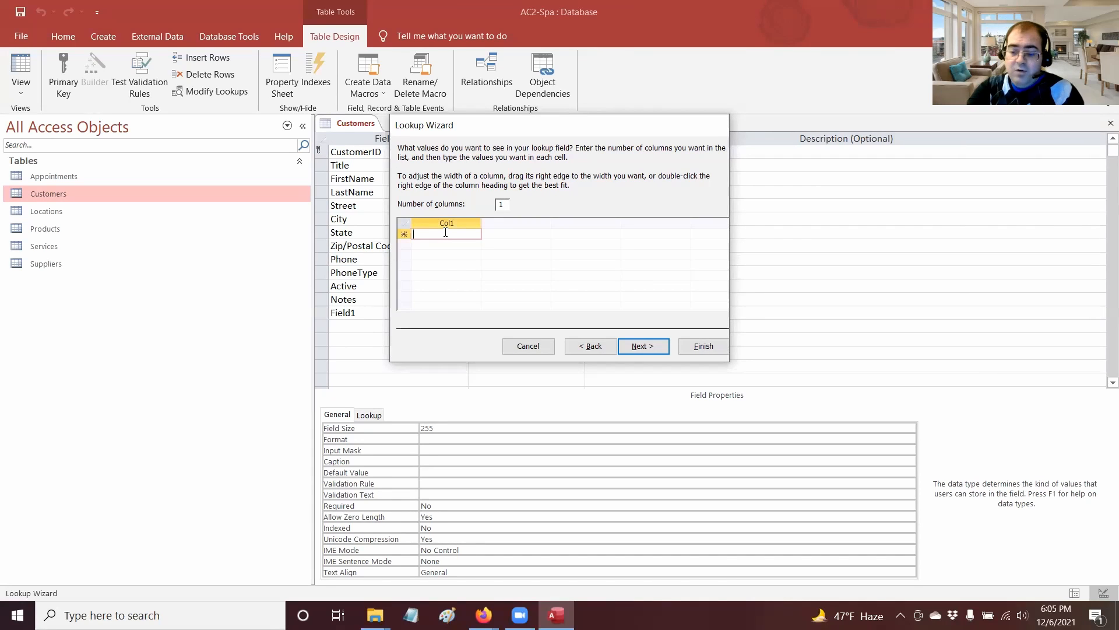
text(Home)
key(Return)
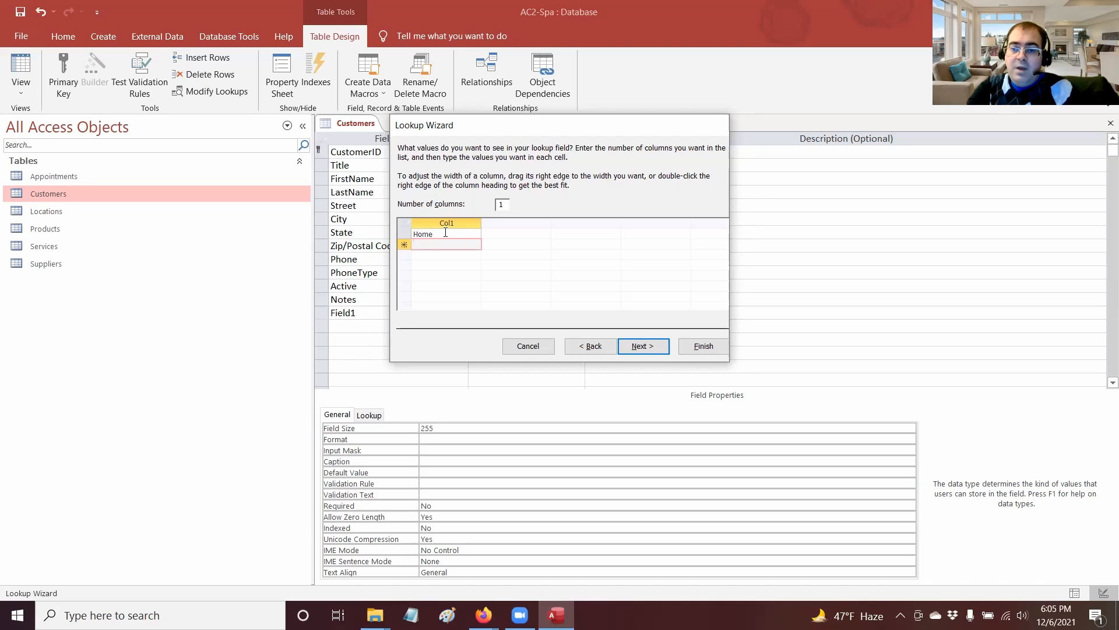
text(Work)
key(Return)
text(Mobile)
key(Return)
text(Other)
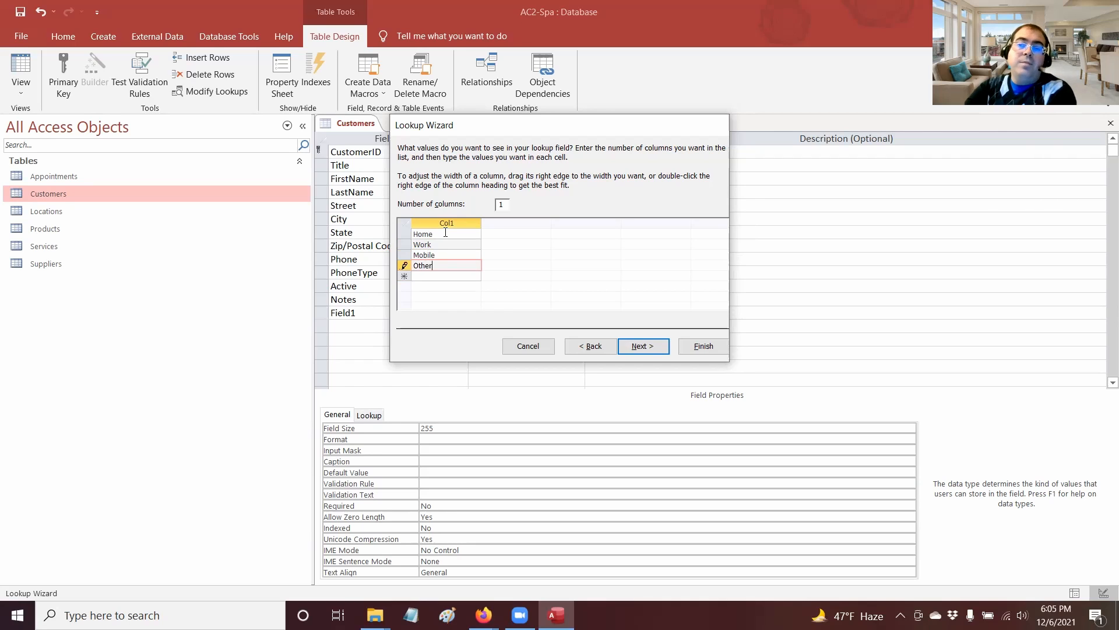
click(651, 351)
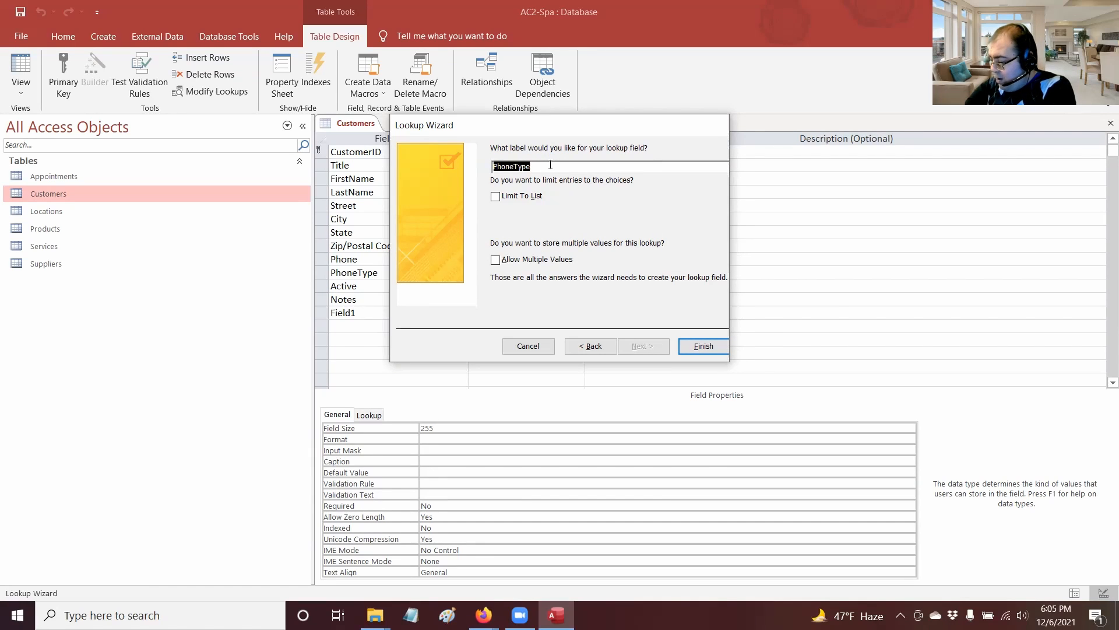
Step: Keep the PhoneType label and turn on Limit To List for the lookup field
click(495, 197)
click(494, 195)
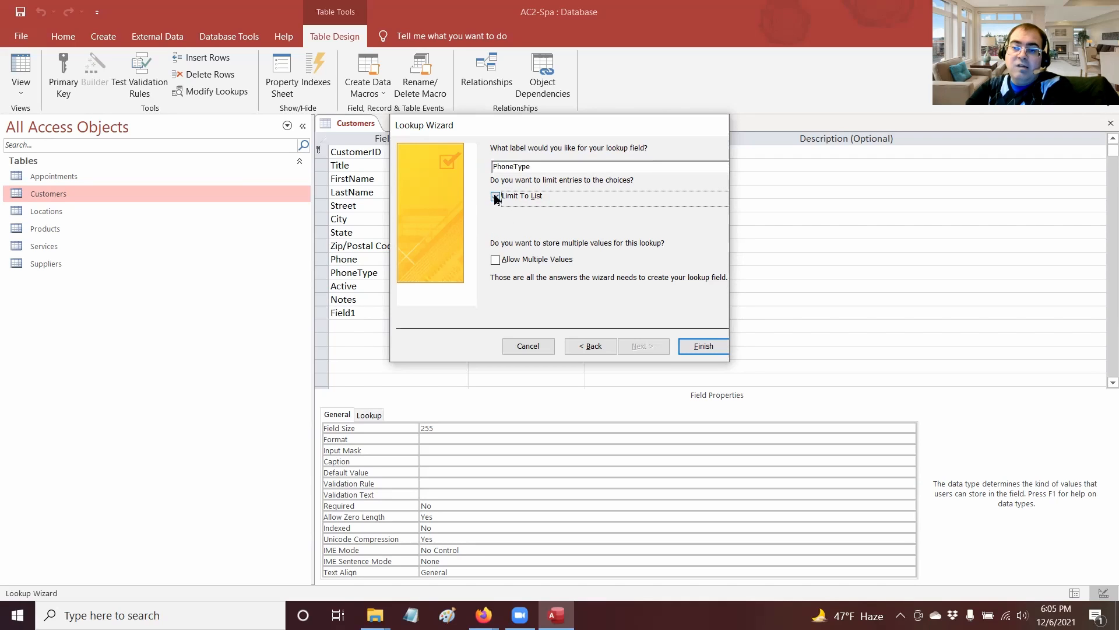
click(494, 195)
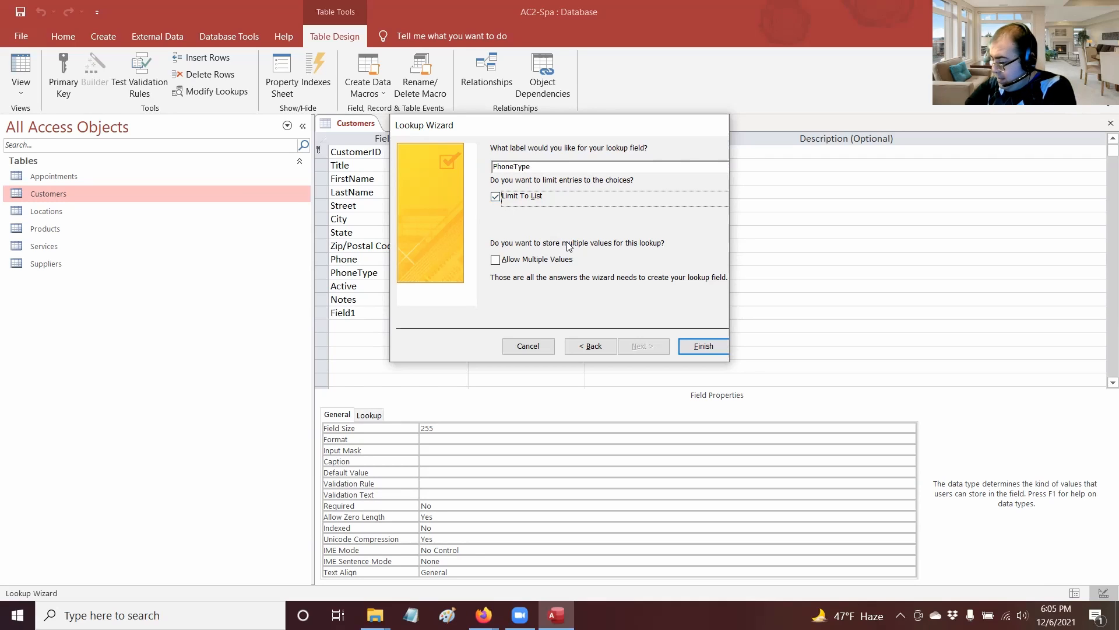
Step: Finish the PhoneType lookup wizard, save the Customers table and switch it to Datasheet view
click(703, 345)
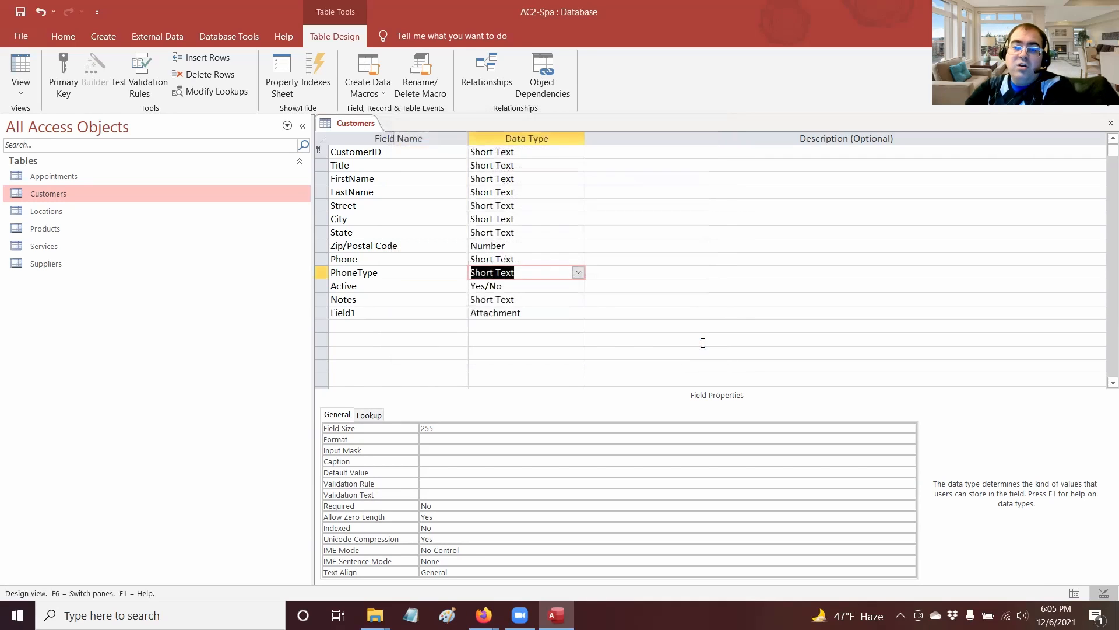
click(16, 64)
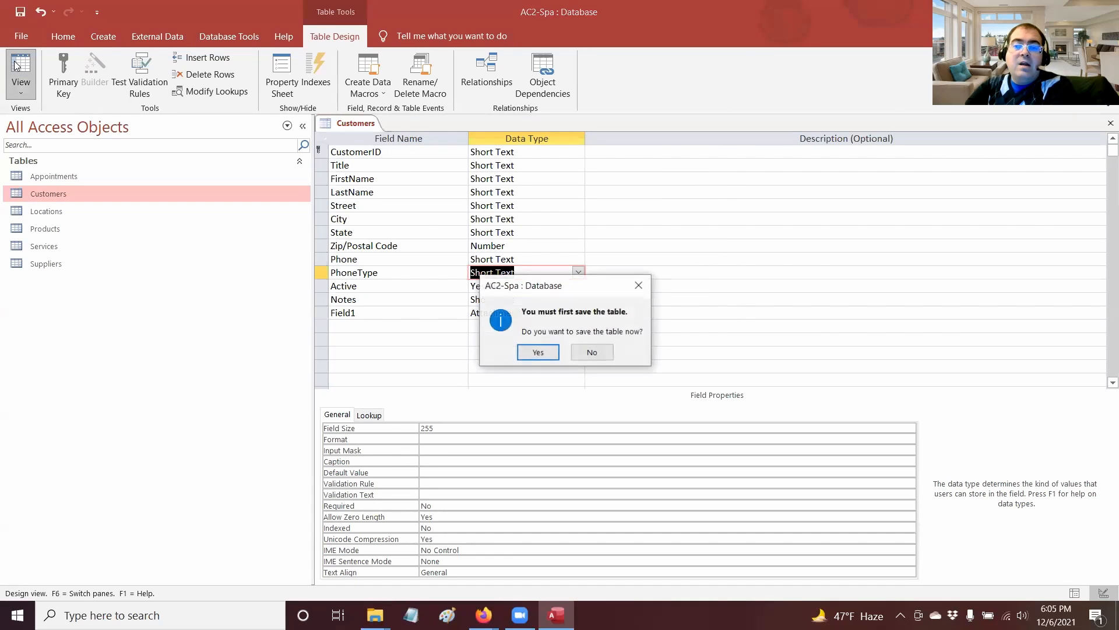
click(538, 352)
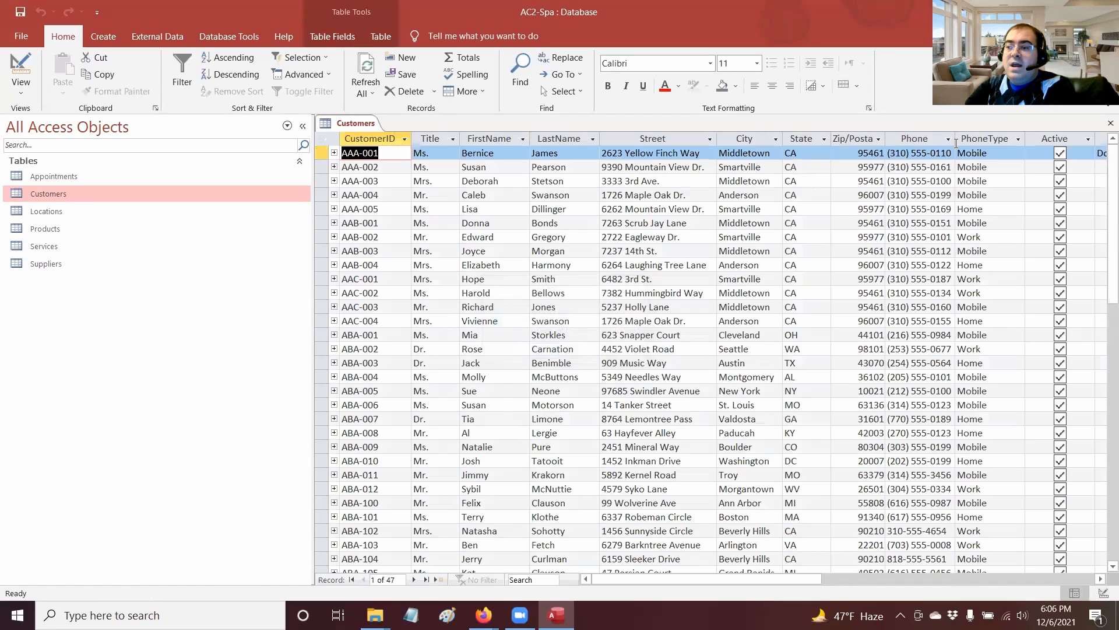
Step: Check the list of PhoneType choices in the AAA-002 customer record without changing the value
click(998, 167)
click(1018, 168)
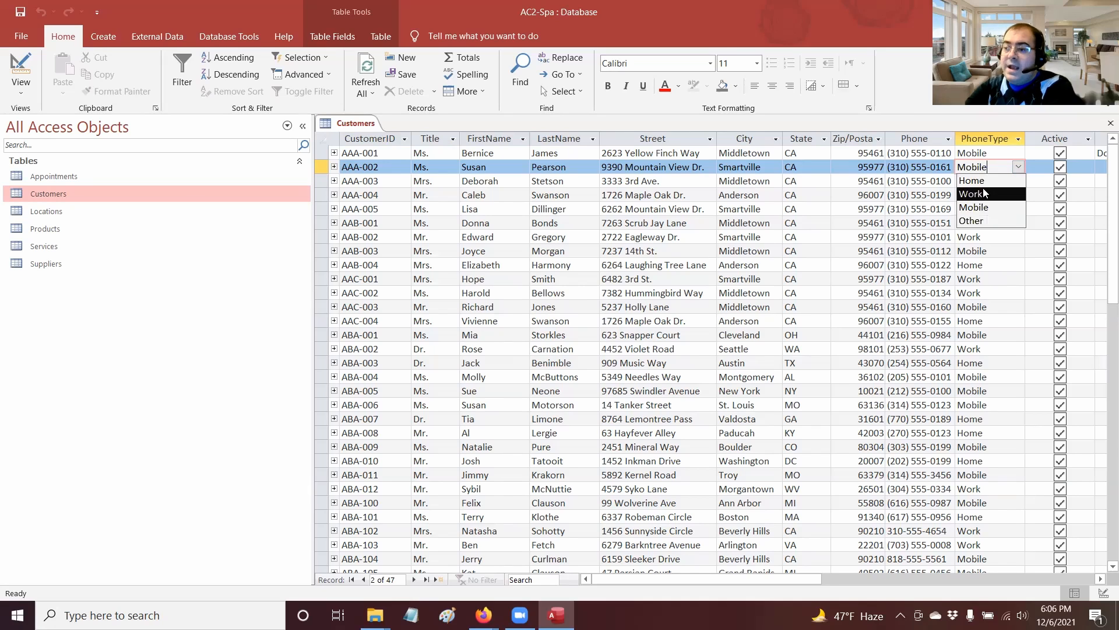
click(982, 307)
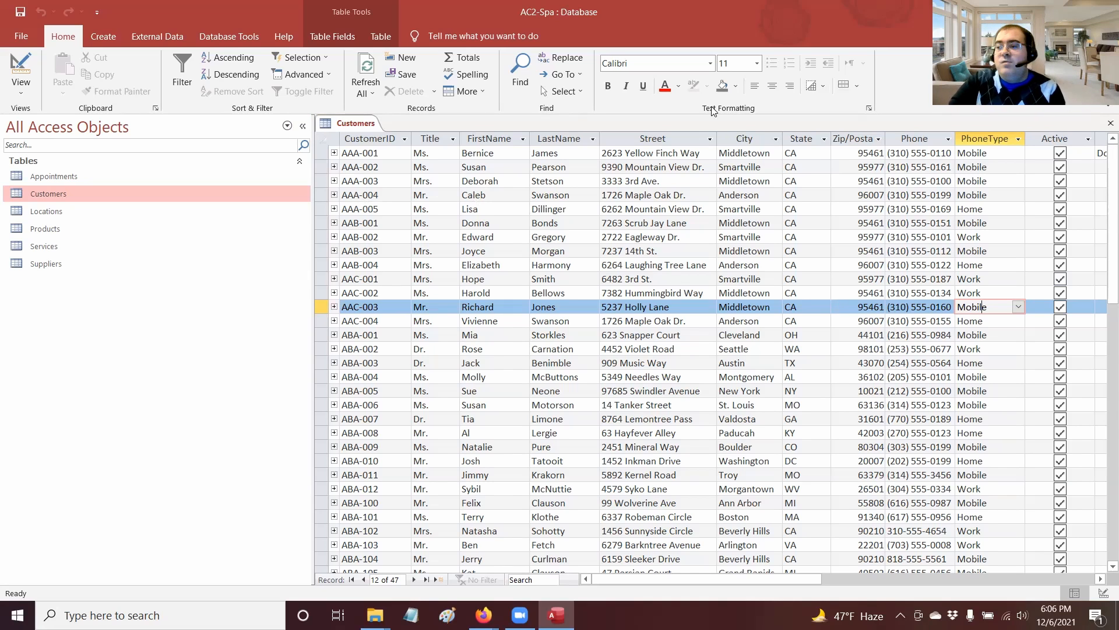
Step: Close the Customers table and open the database's relationships layout
click(1110, 123)
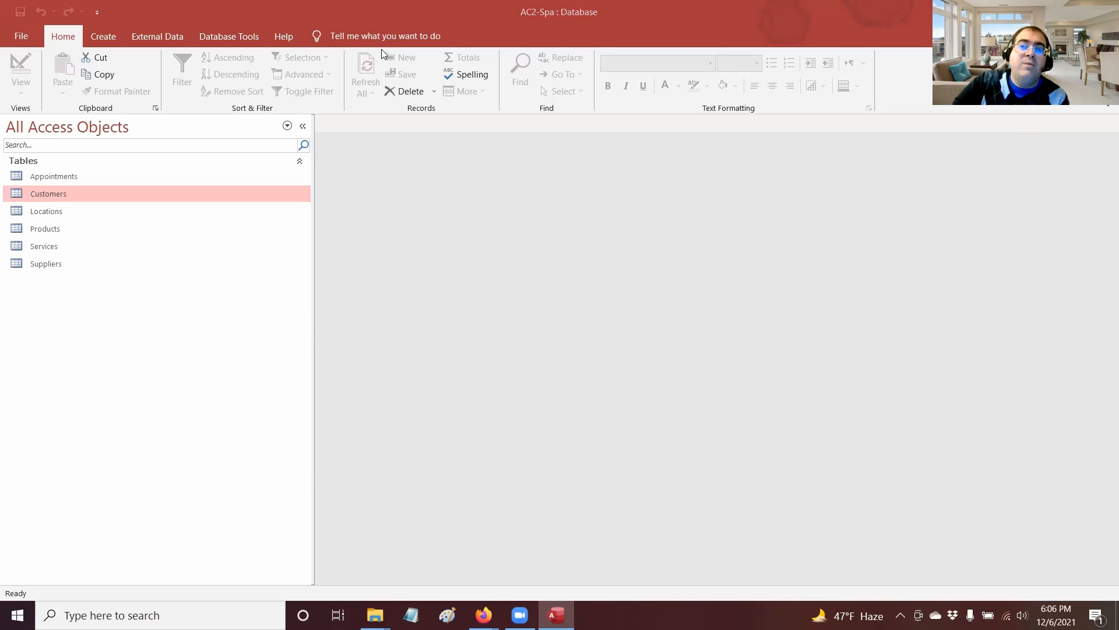
click(216, 37)
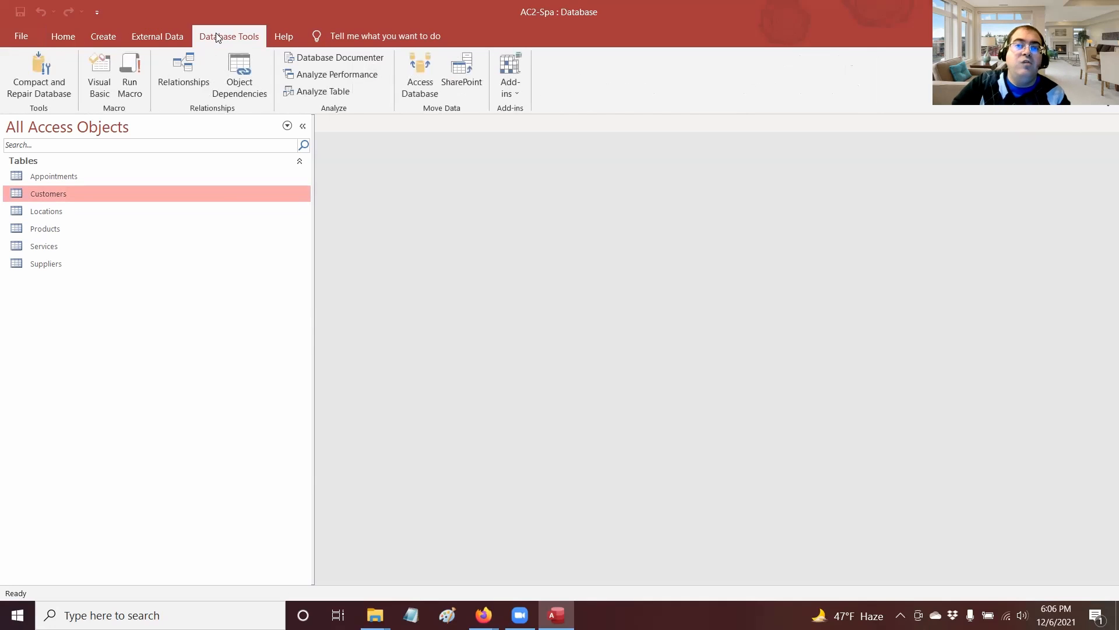
click(176, 93)
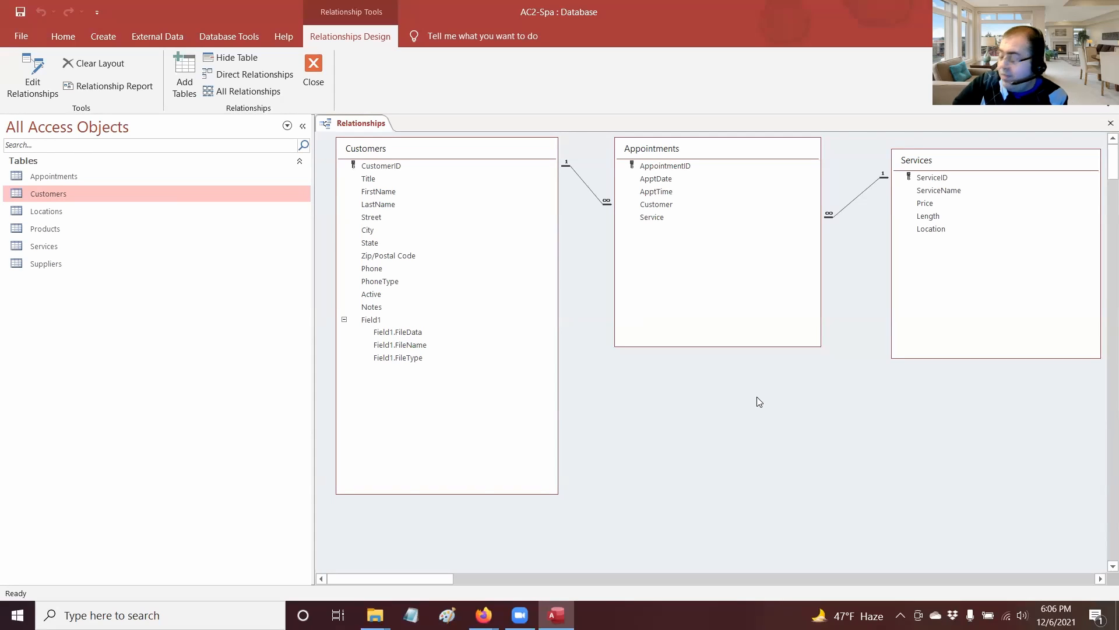
Step: Add the Locations and Services tables to the relationships layout
click(189, 75)
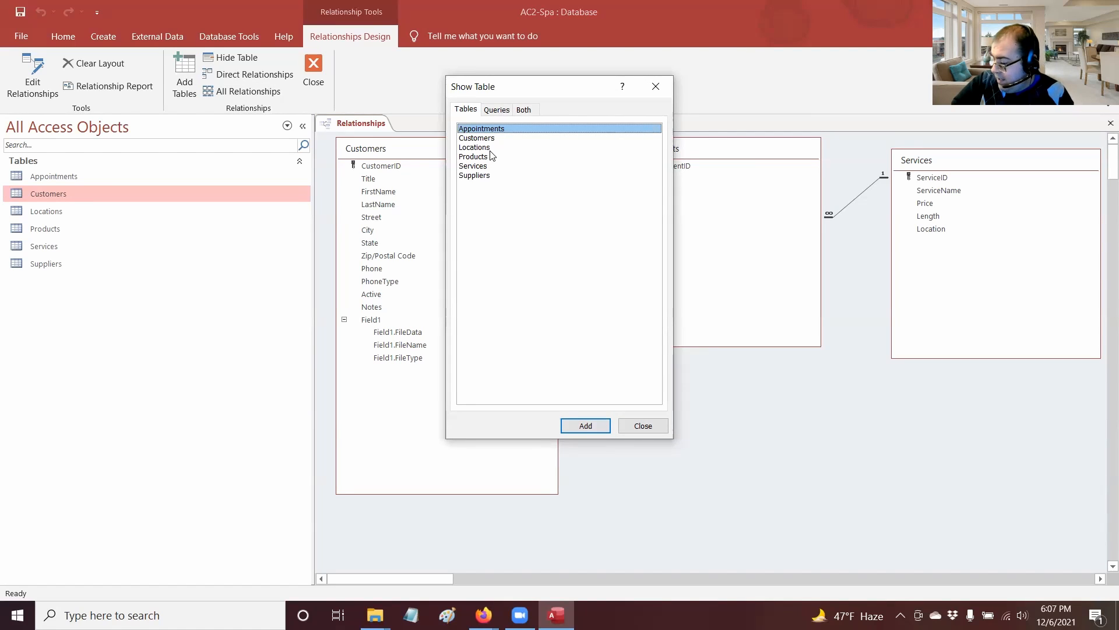
click(490, 149)
double_click(491, 153)
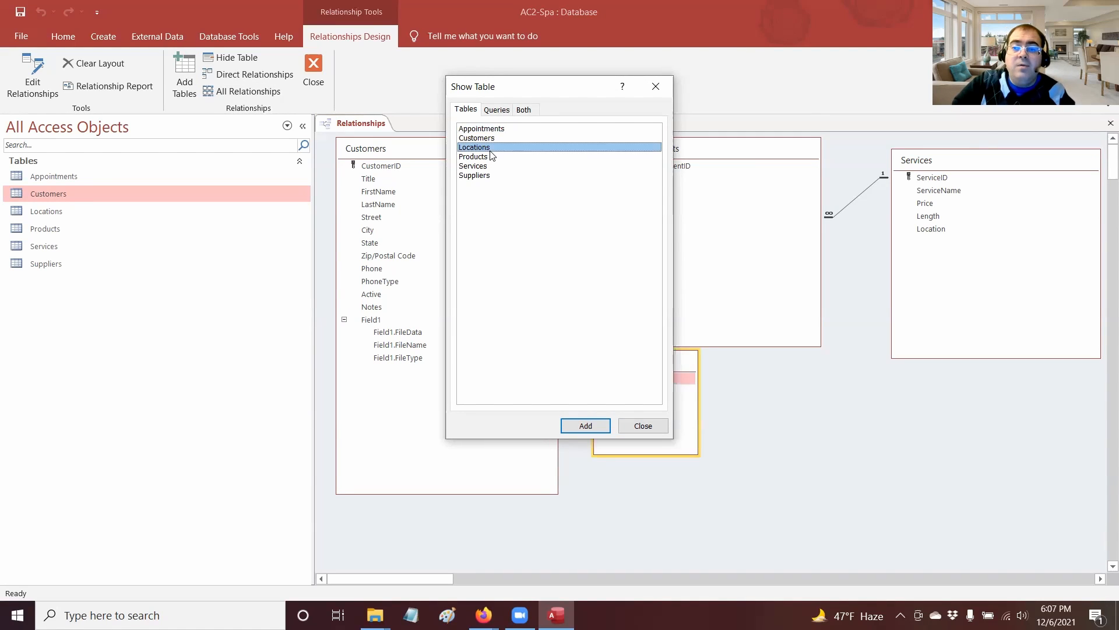
double_click(491, 166)
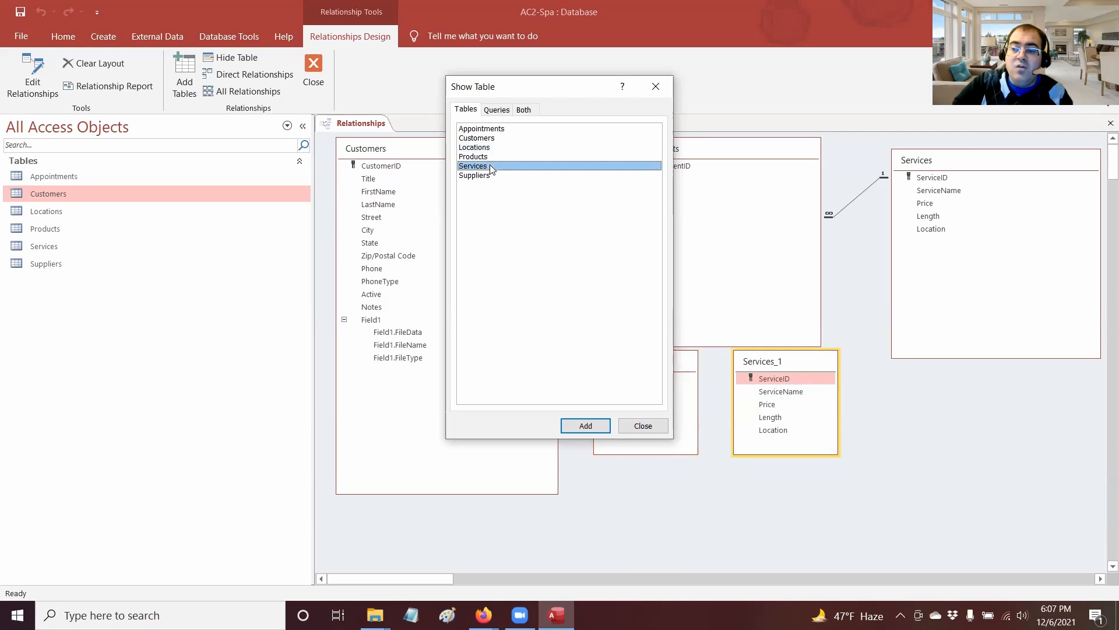
click(644, 426)
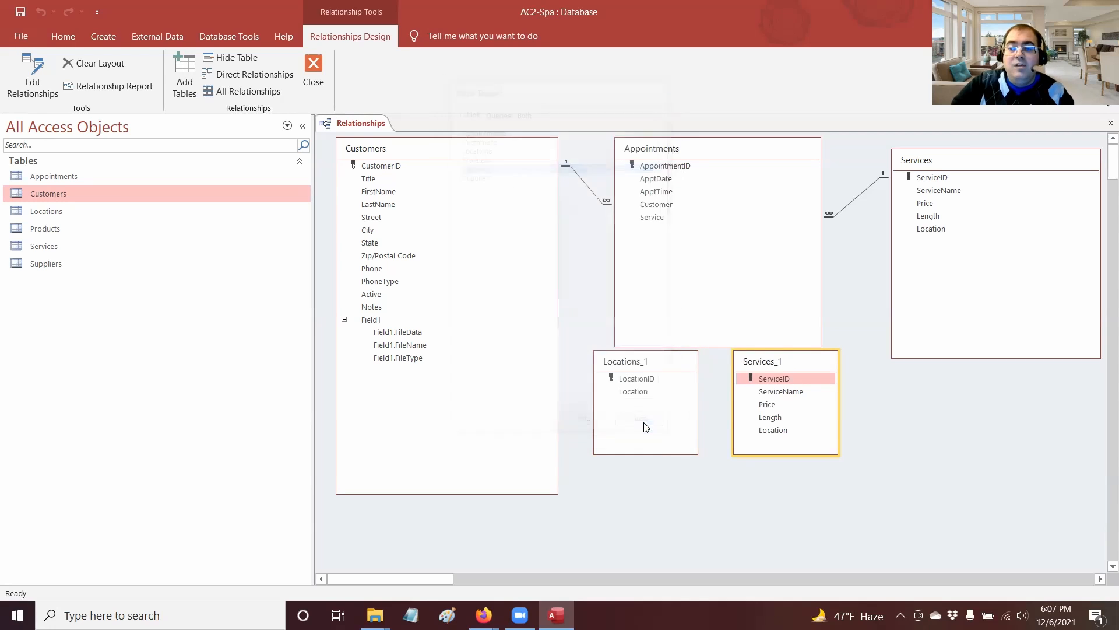
Step: Move the Locations_1 table lower in the relationships layout, clear of the Appointments table
click(627, 363)
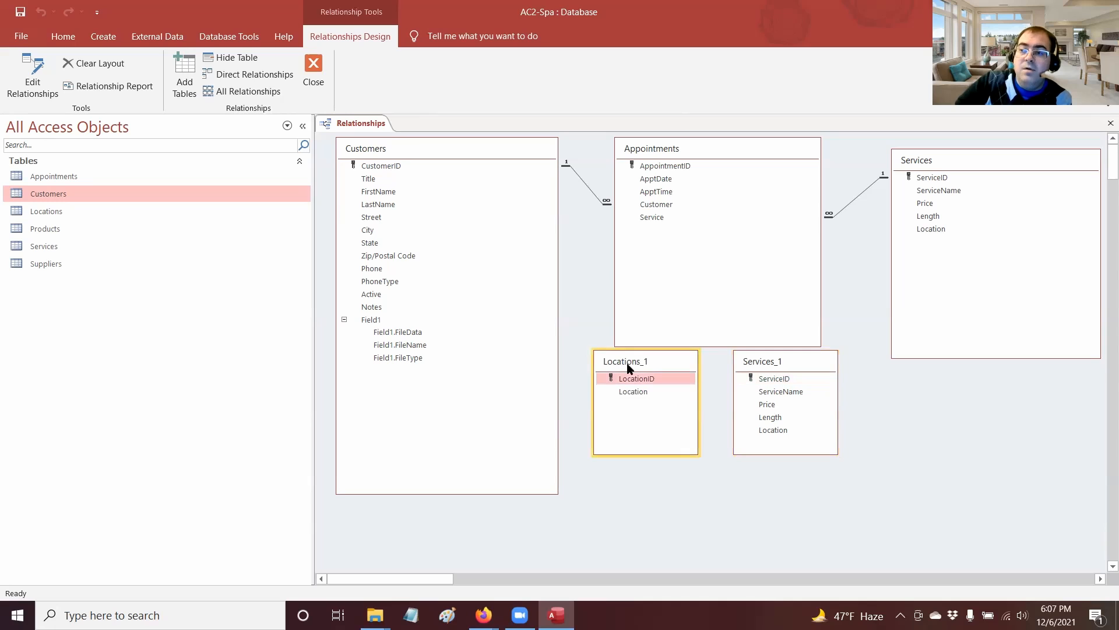
drag(628, 366, 633, 377)
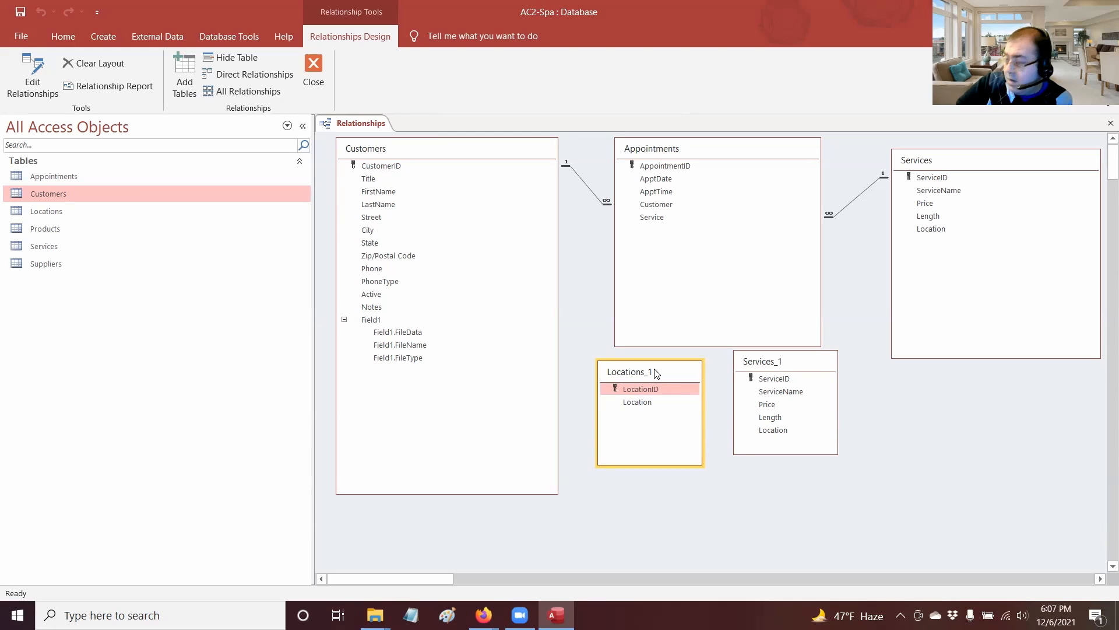
drag(656, 373, 668, 399)
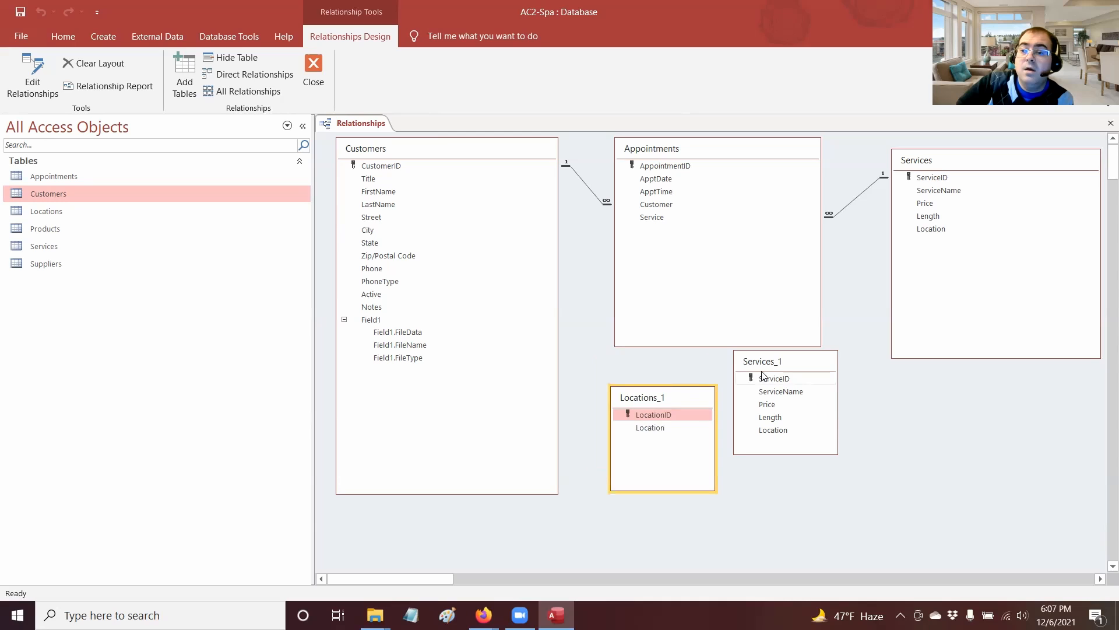
Step: Hide the duplicate Services_1 and Locations_1 tables from the relationships layout
click(772, 366)
right_click(772, 366)
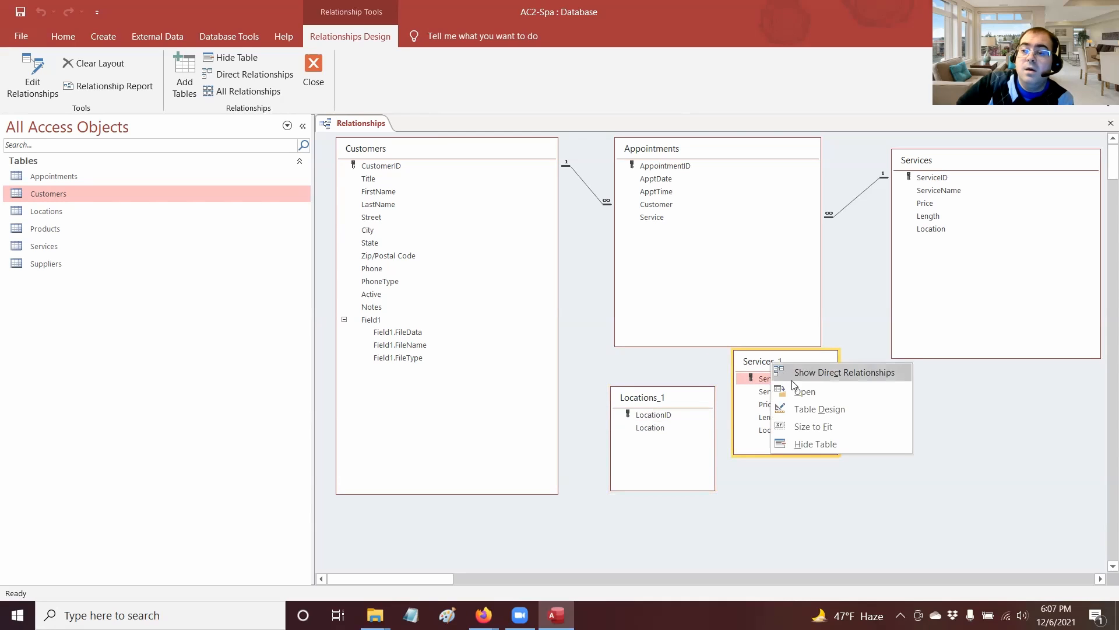
click(810, 446)
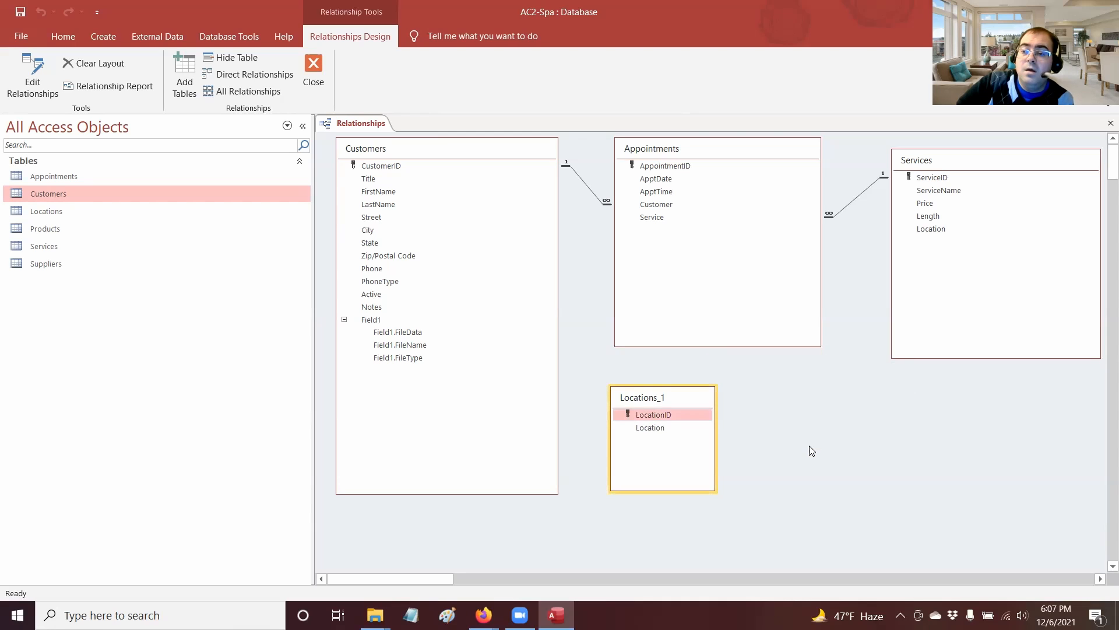
click(1100, 580)
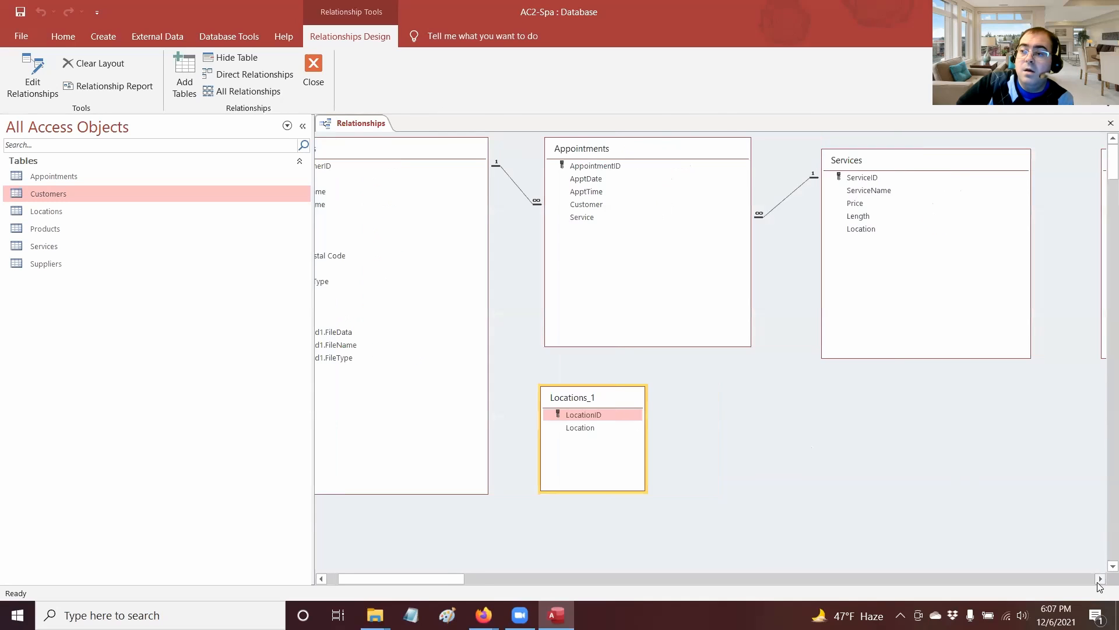
click(1100, 579)
right_click(501, 400)
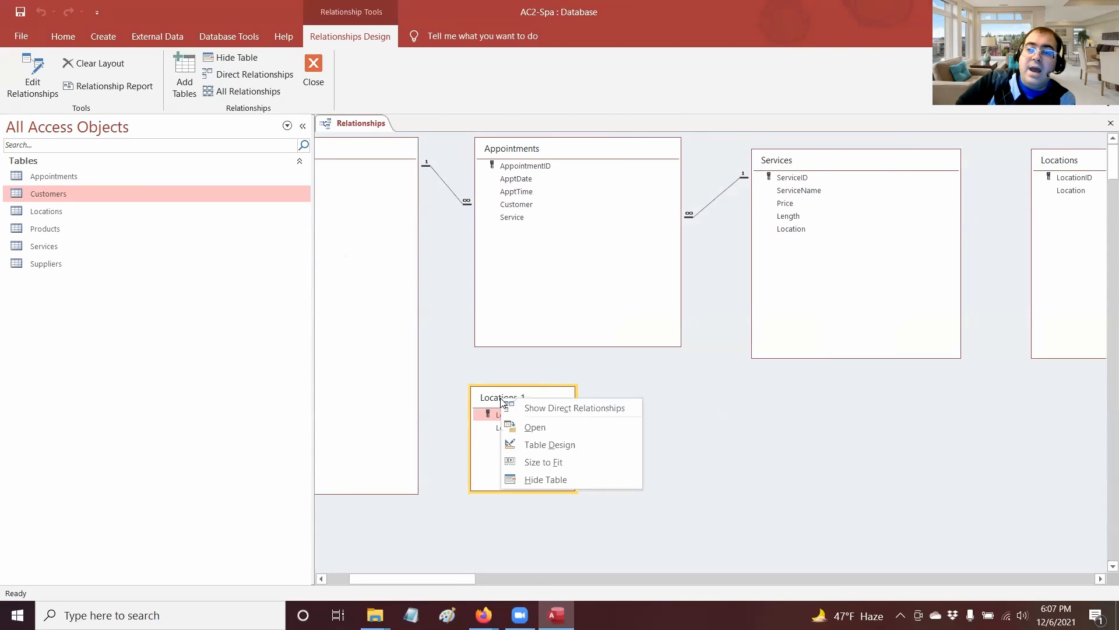
click(553, 480)
Step: Move the original Locations table to the space directly below the Appointments table in the relationships layout
click(1046, 216)
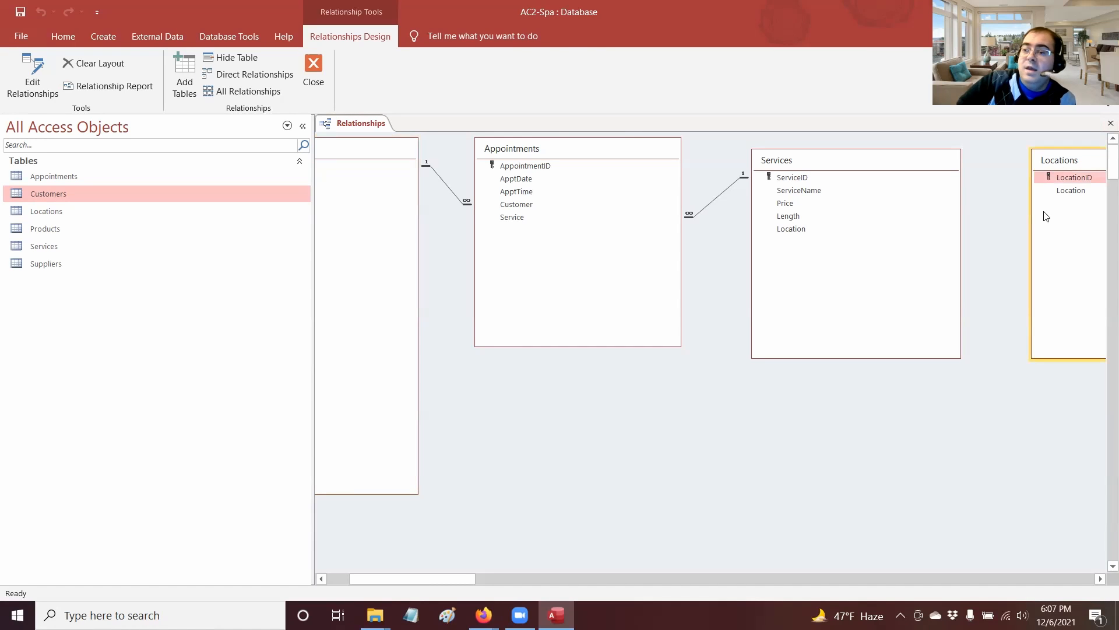
drag(1059, 160, 552, 411)
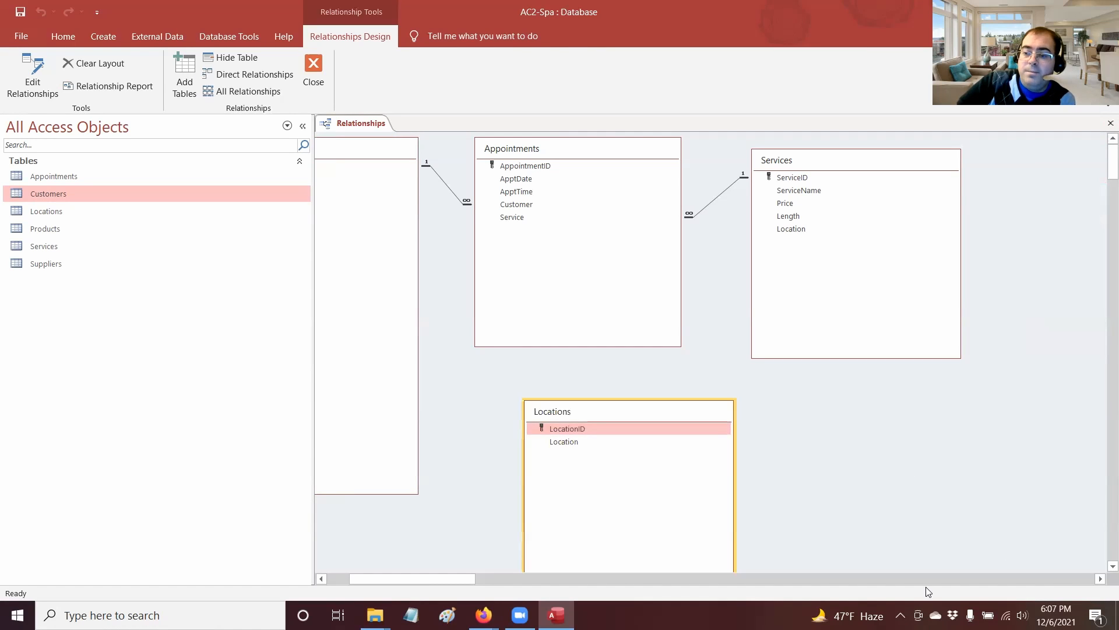
drag(396, 580, 374, 582)
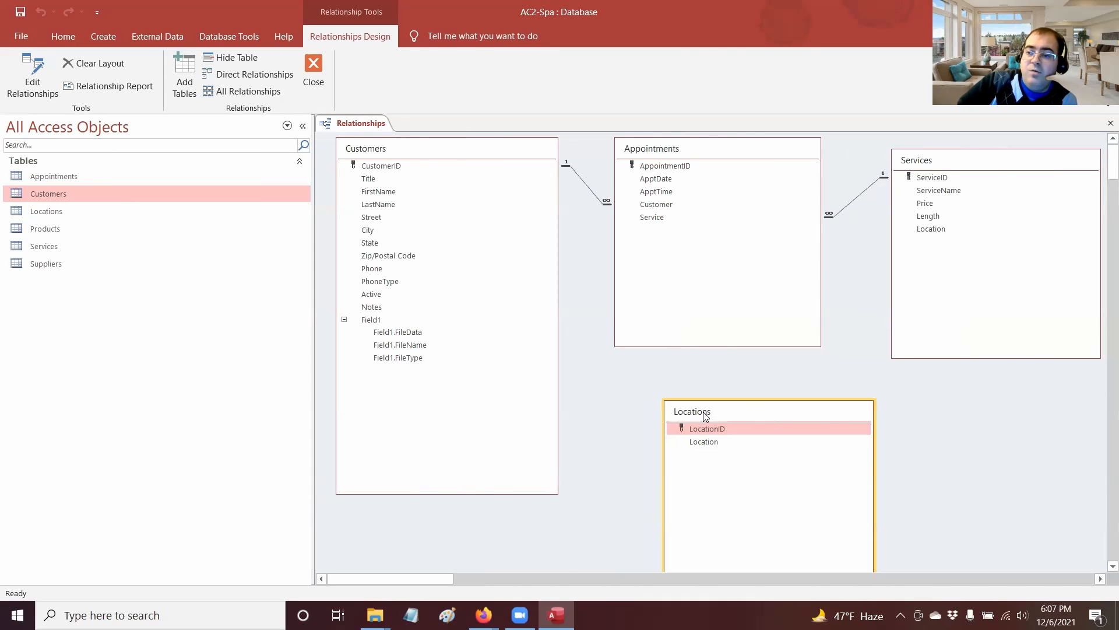
drag(705, 415, 671, 381)
drag(443, 579, 425, 549)
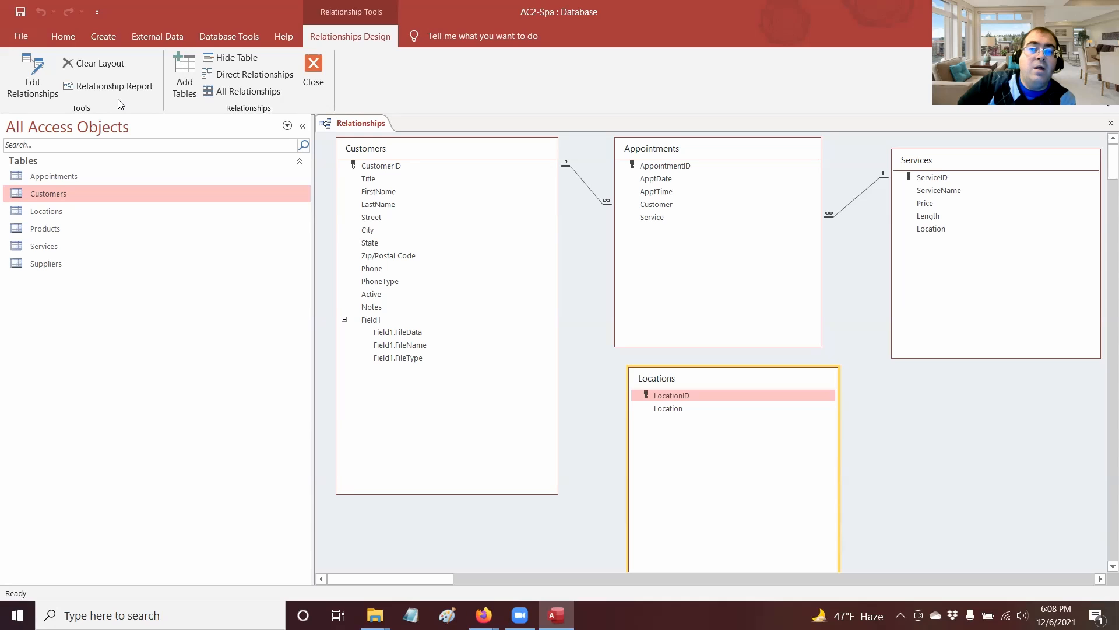
Step: Open the relationship editor, choose Services as the table and check which related tables it offers
click(32, 84)
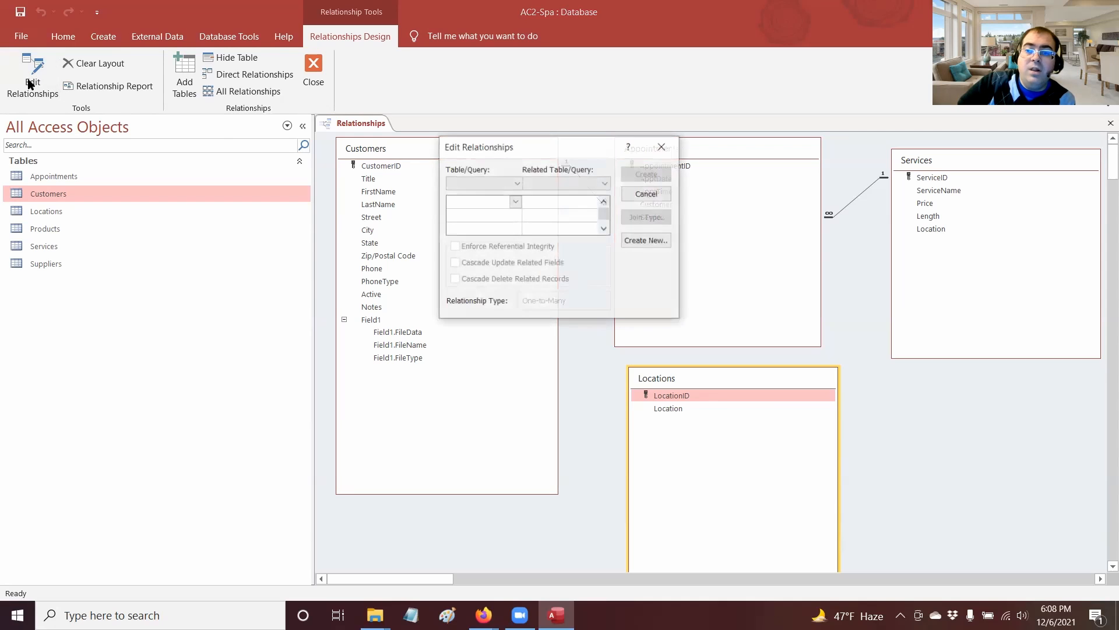
click(517, 185)
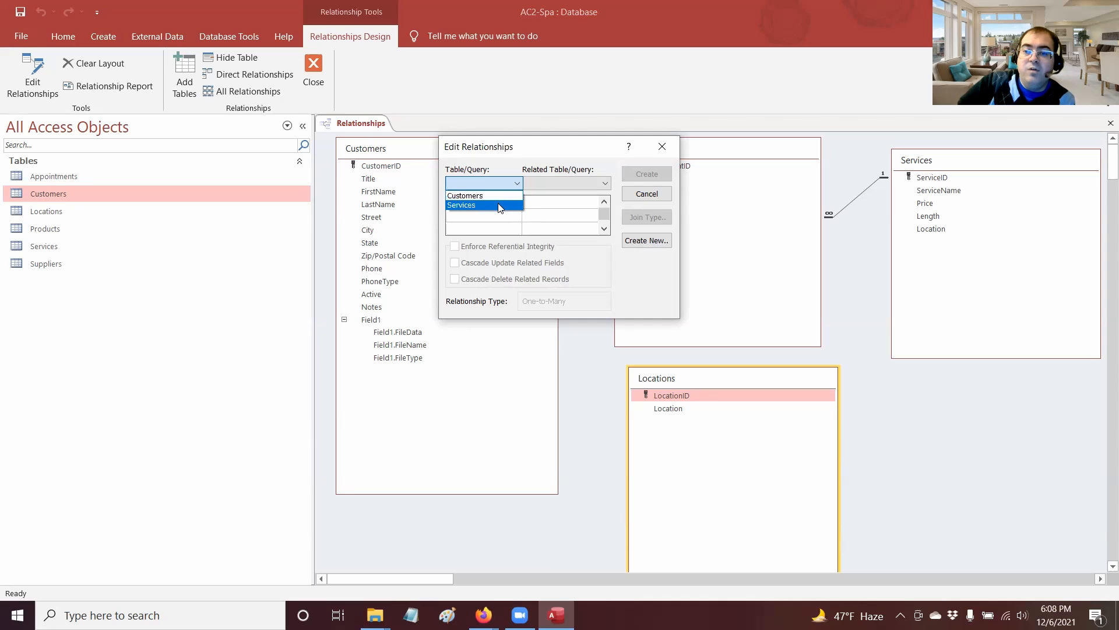
click(499, 206)
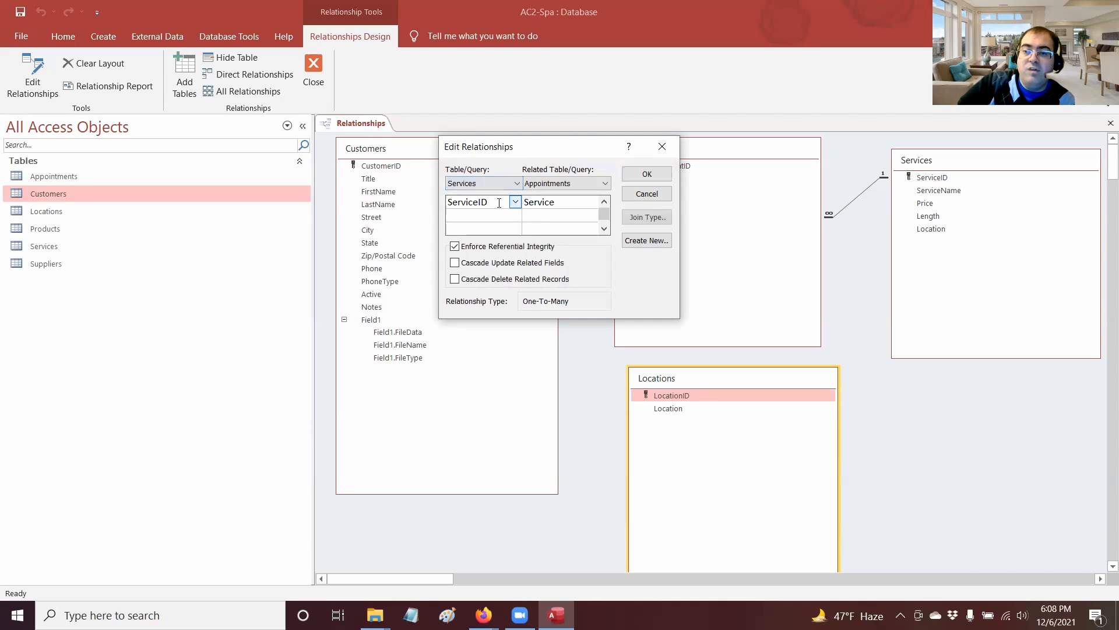
click(584, 184)
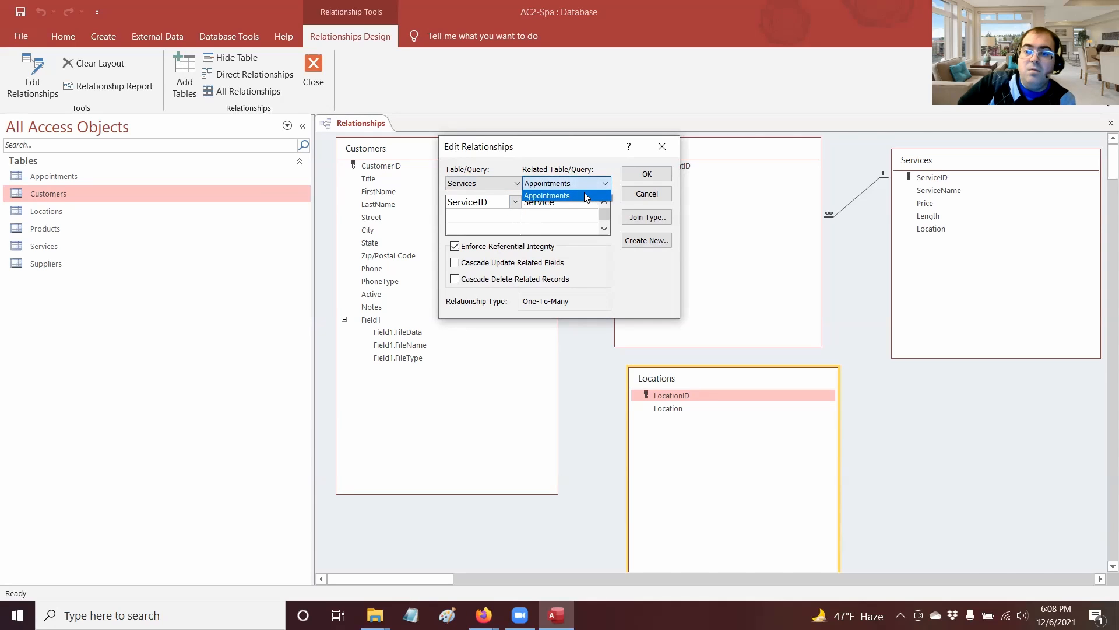
click(586, 196)
click(585, 201)
click(603, 184)
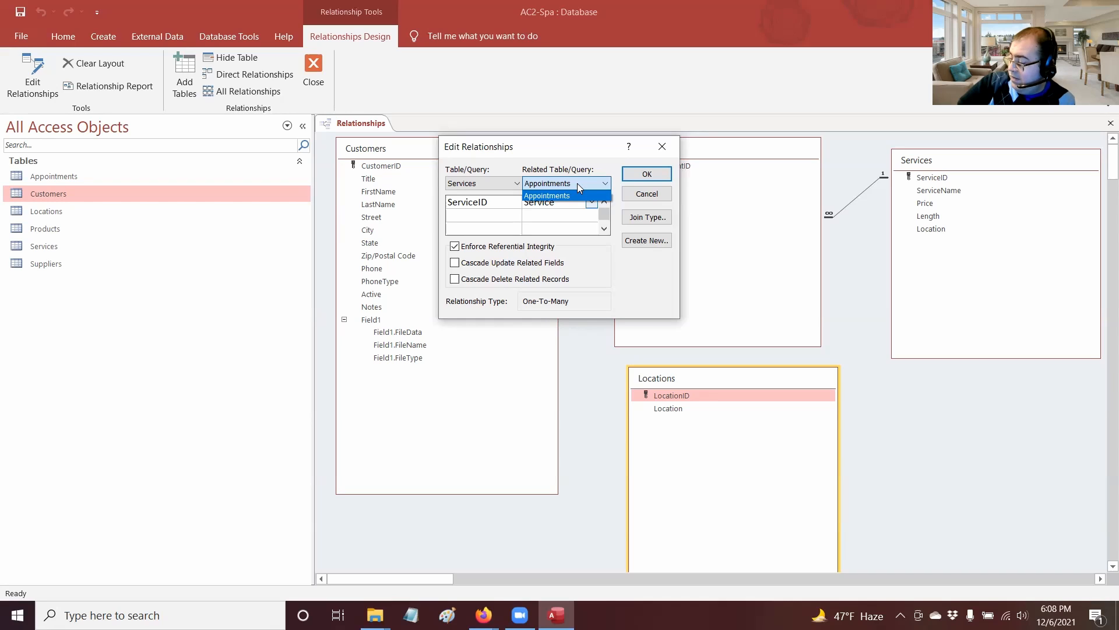
click(577, 183)
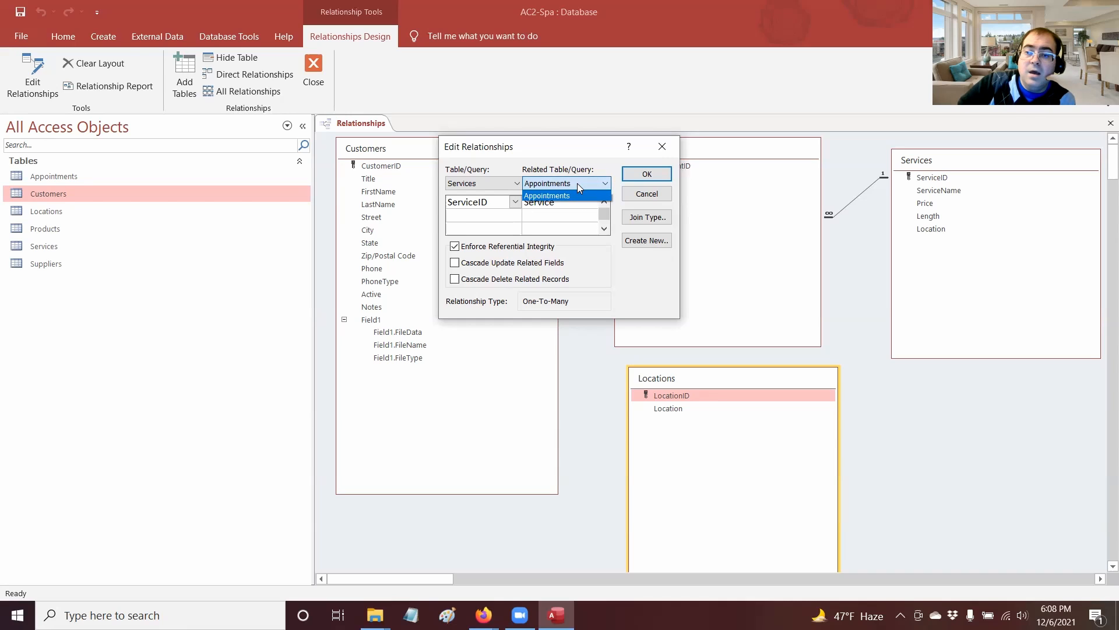
click(577, 183)
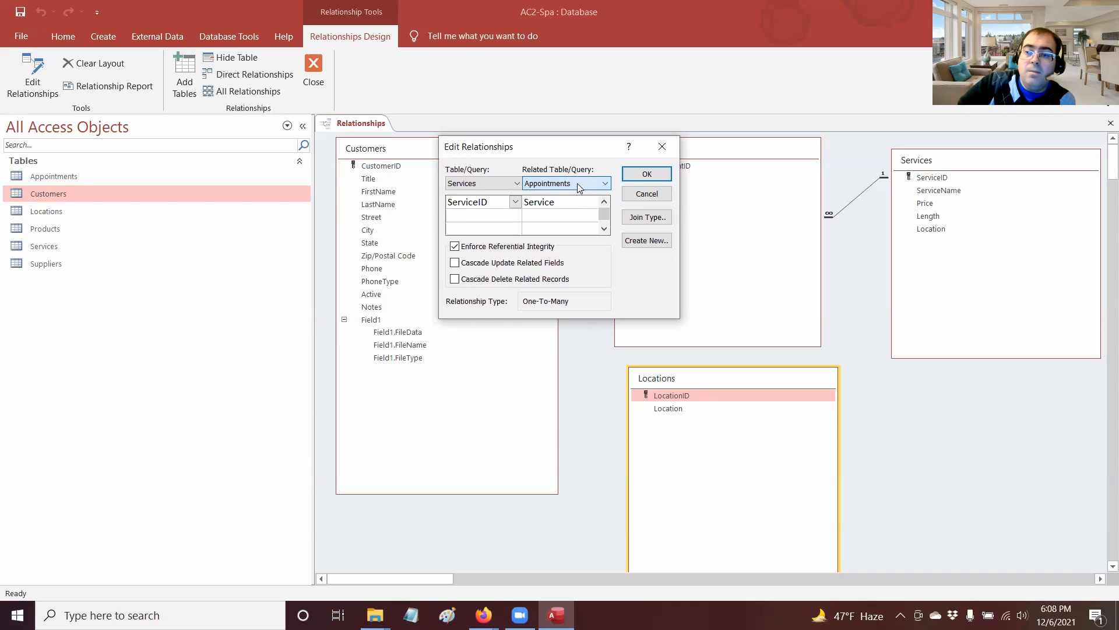
click(671, 236)
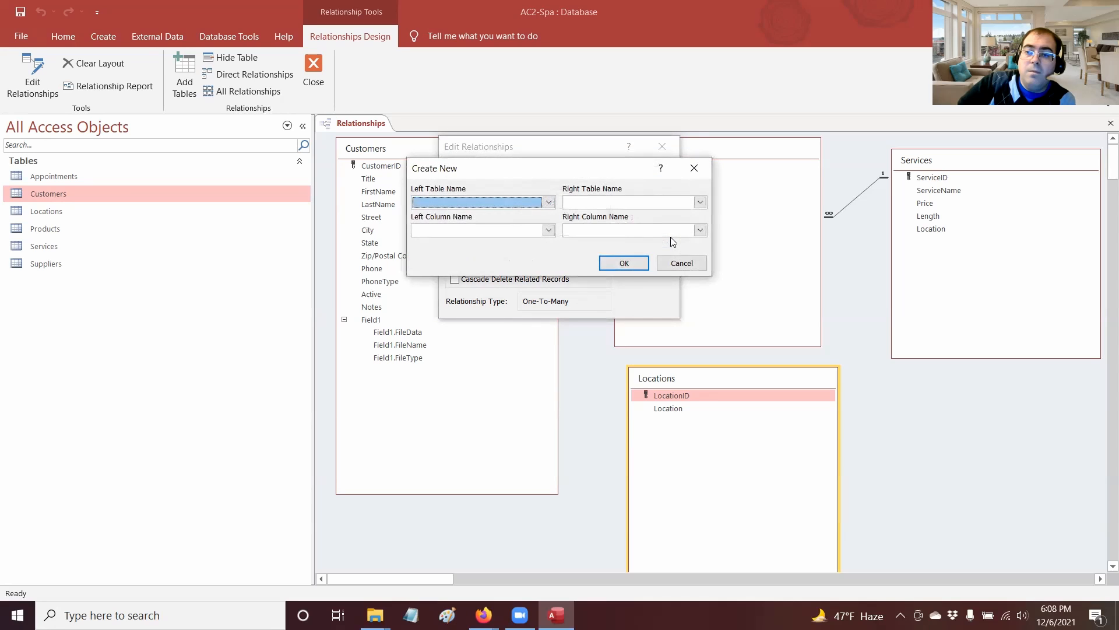
click(548, 203)
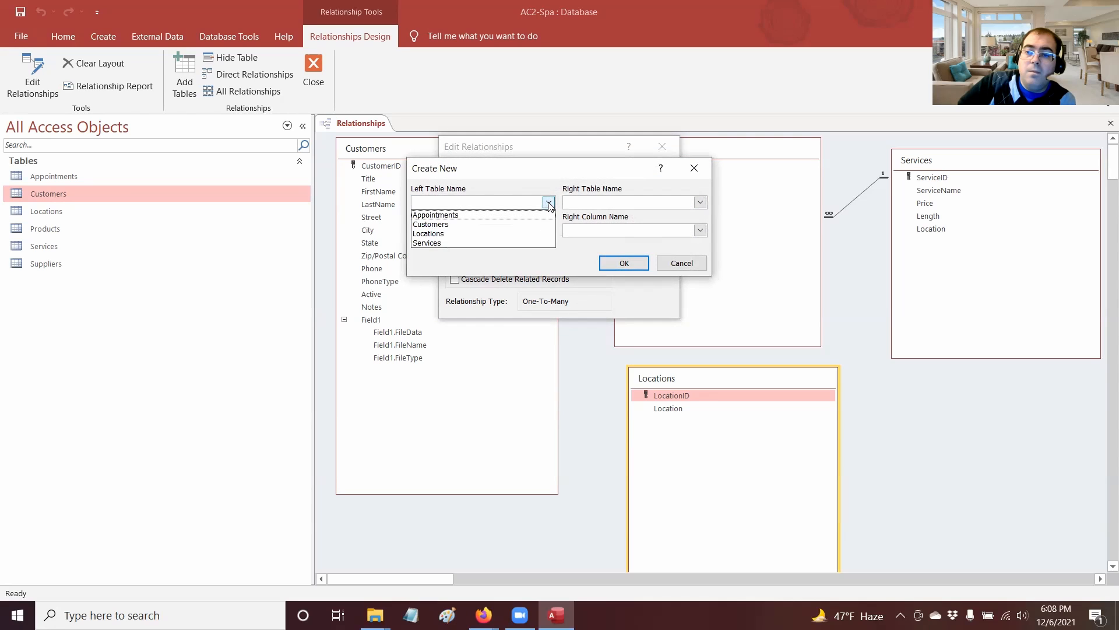
click(681, 263)
click(681, 263)
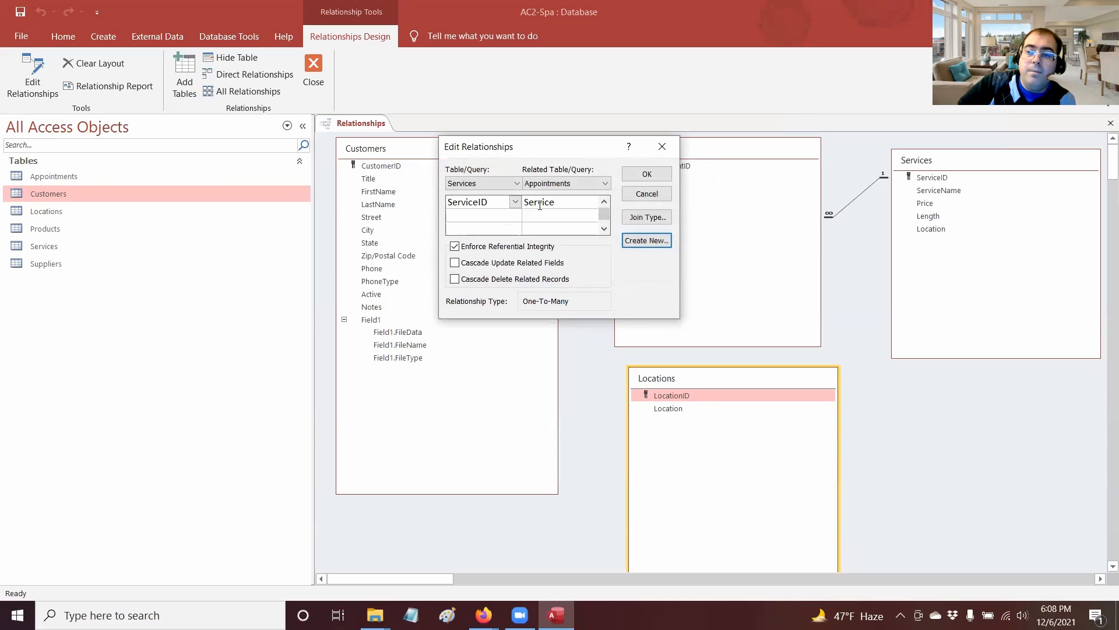
Step: Show the Customers to Appointments relationship in the relationship editor and close the editor
click(491, 183)
click(491, 195)
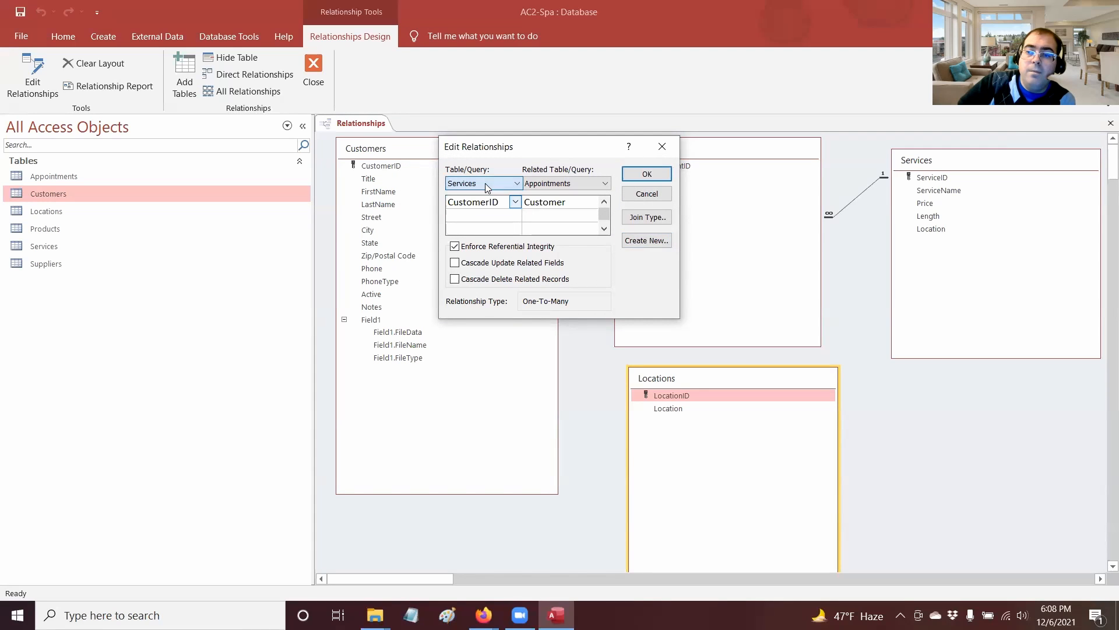
click(647, 173)
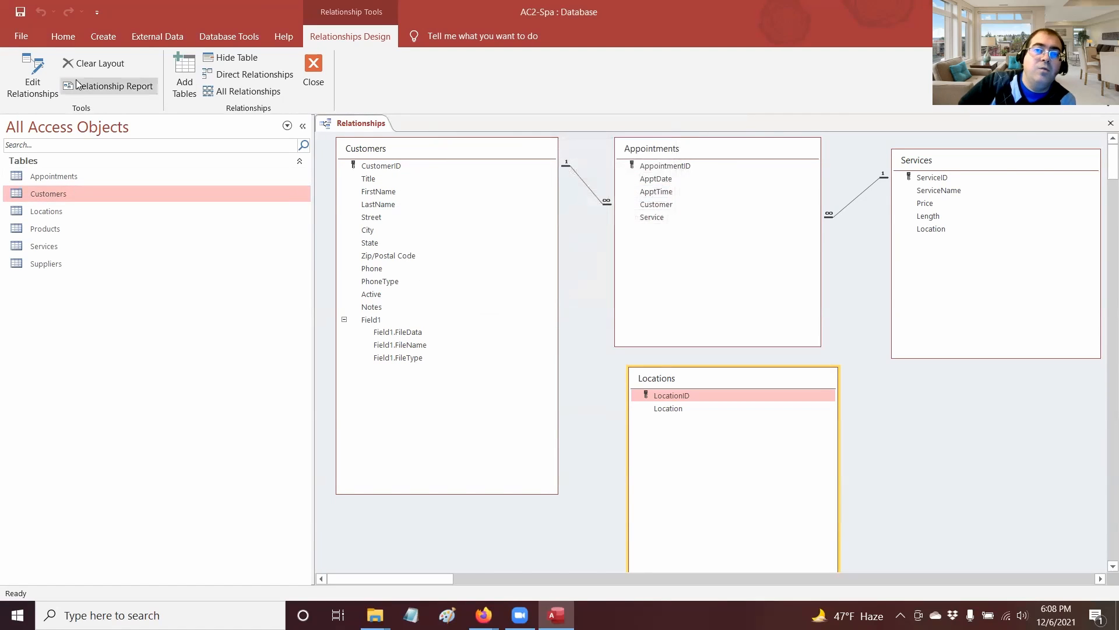
Step: Start a new relationship with Locations as the left table and LocationID as the left column
click(32, 75)
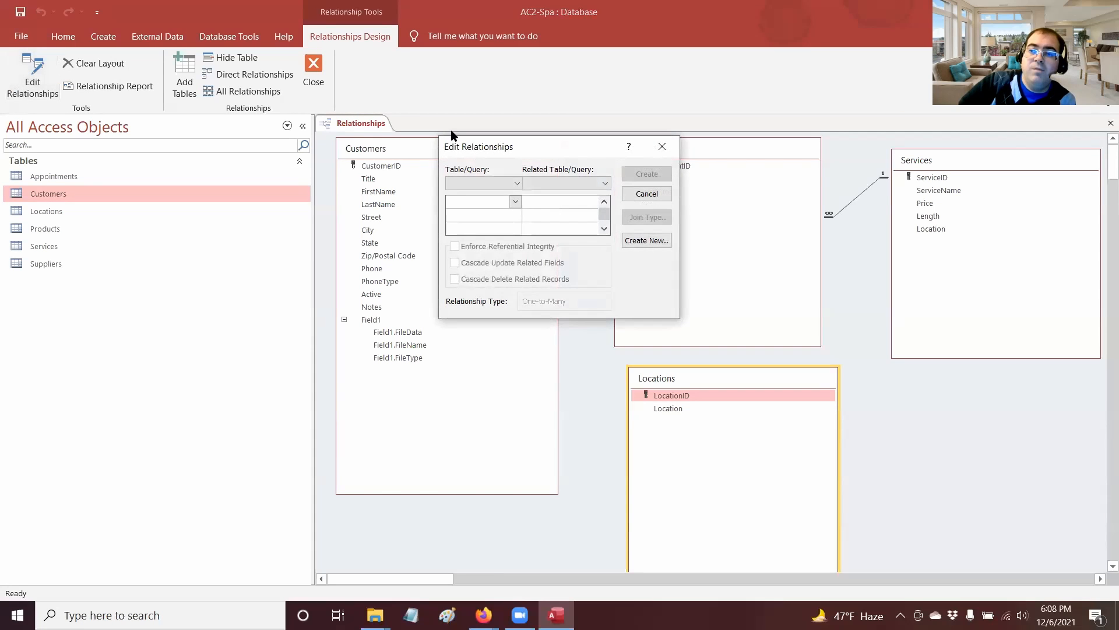
click(663, 241)
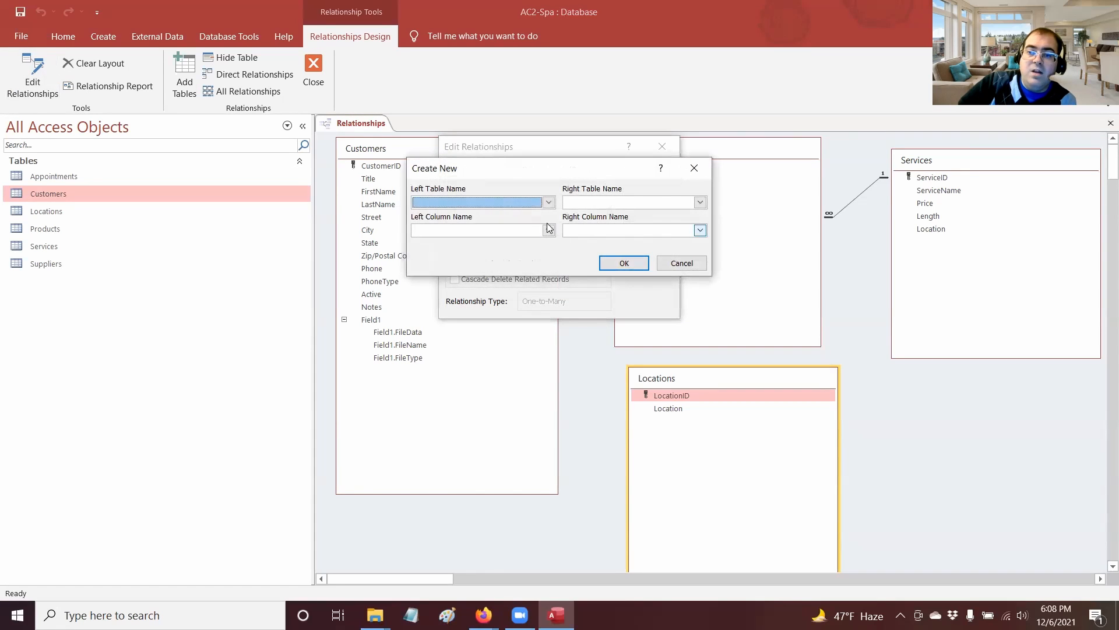
click(549, 203)
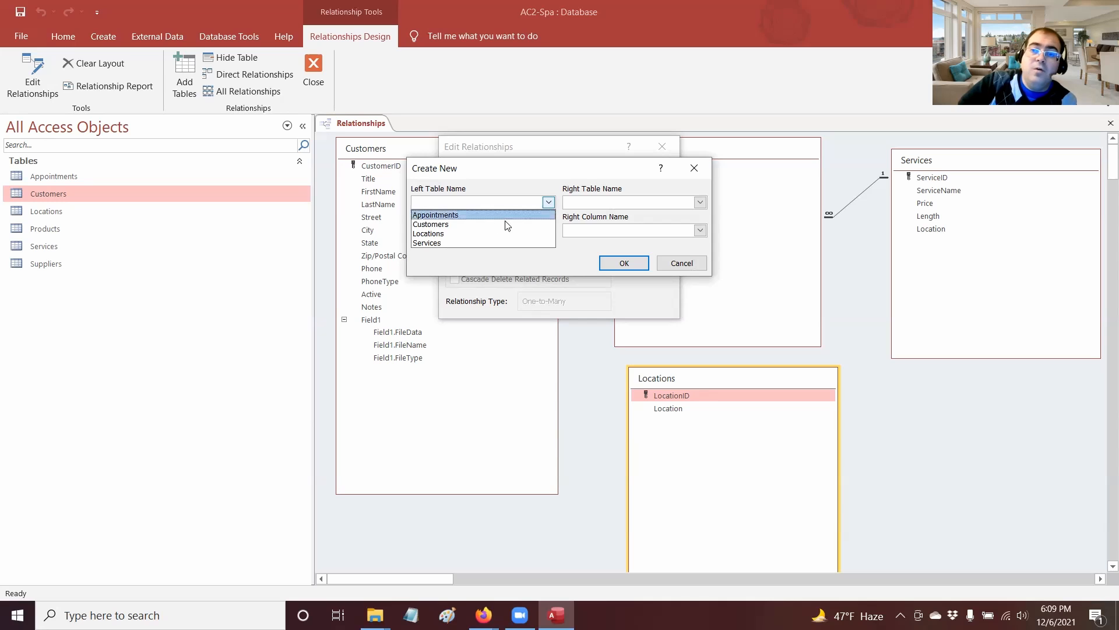
click(466, 233)
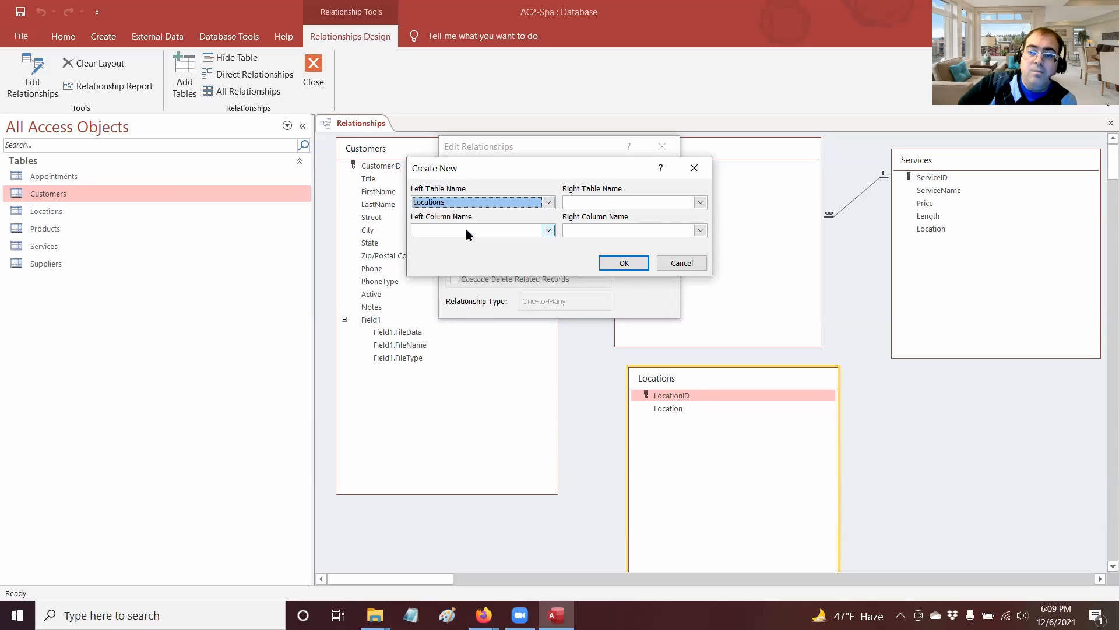
click(548, 231)
click(522, 240)
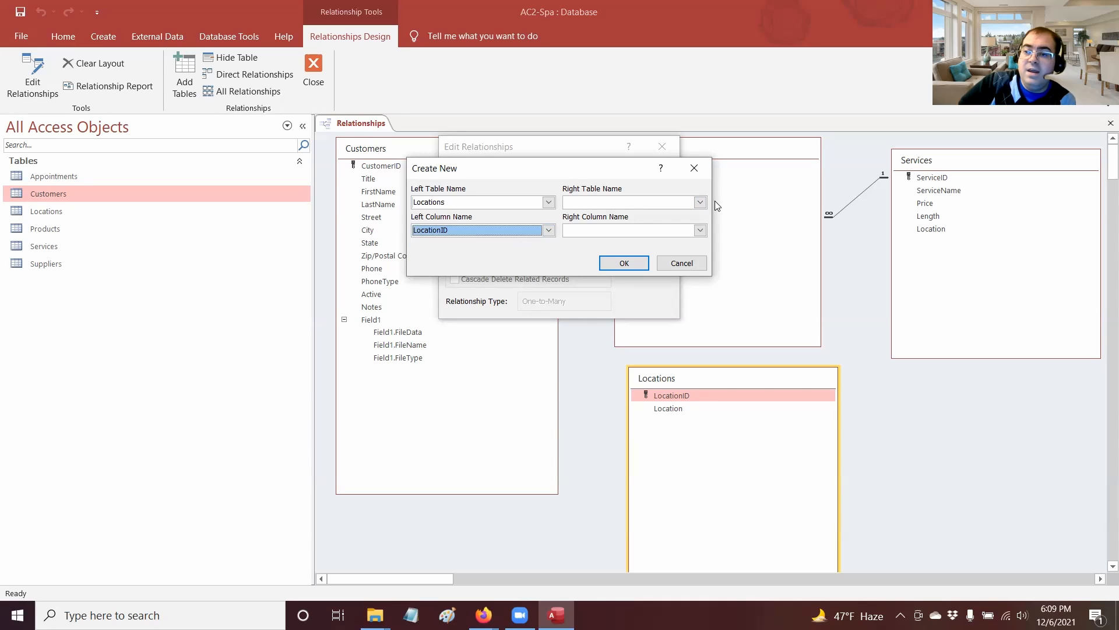
Step: Relate it to the Location column of the Services table and create the relationship with referential integrity enforced
click(700, 202)
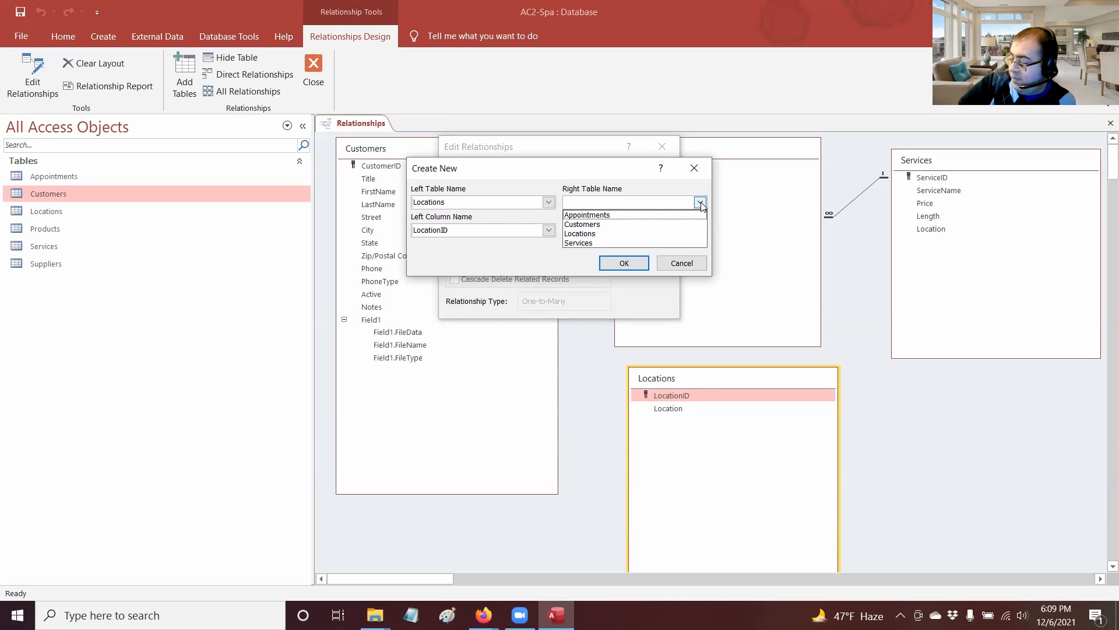
click(607, 242)
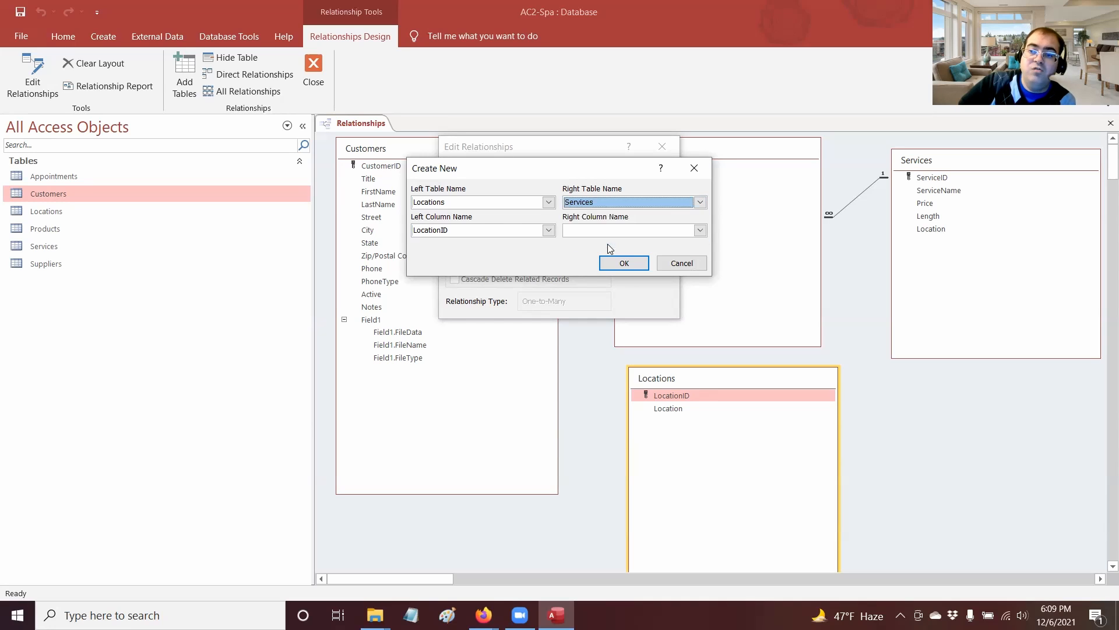
click(700, 230)
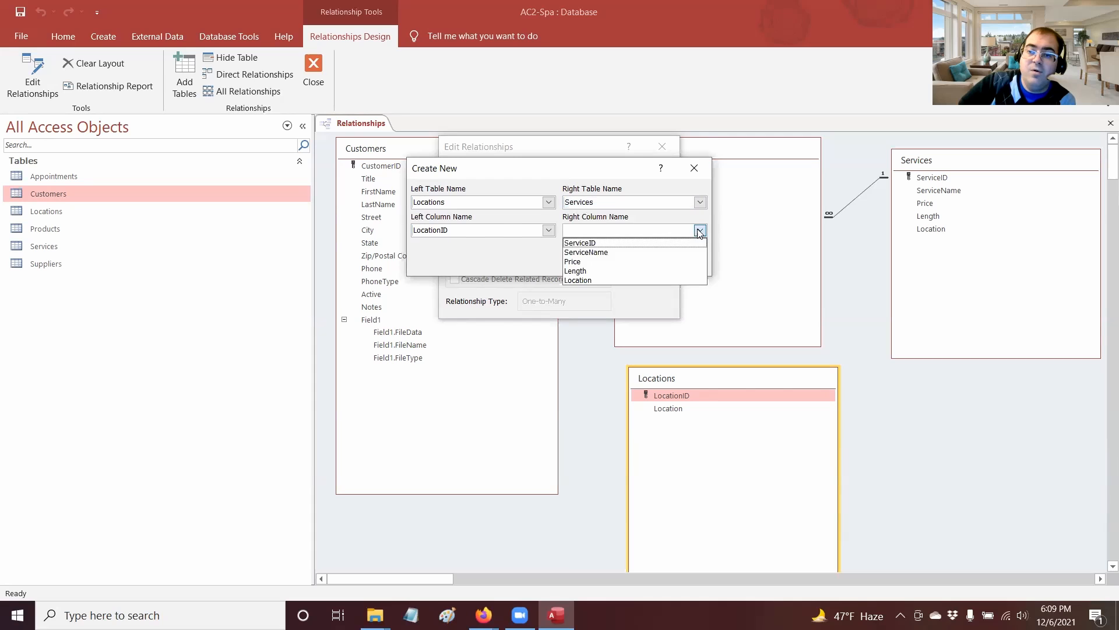
click(633, 279)
click(624, 263)
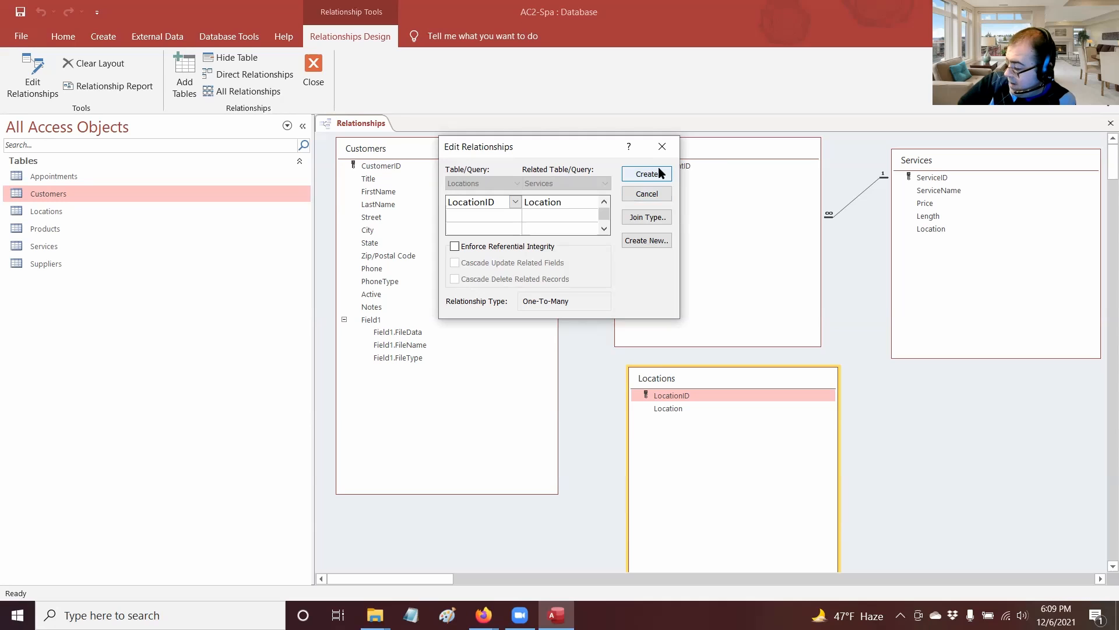
click(508, 249)
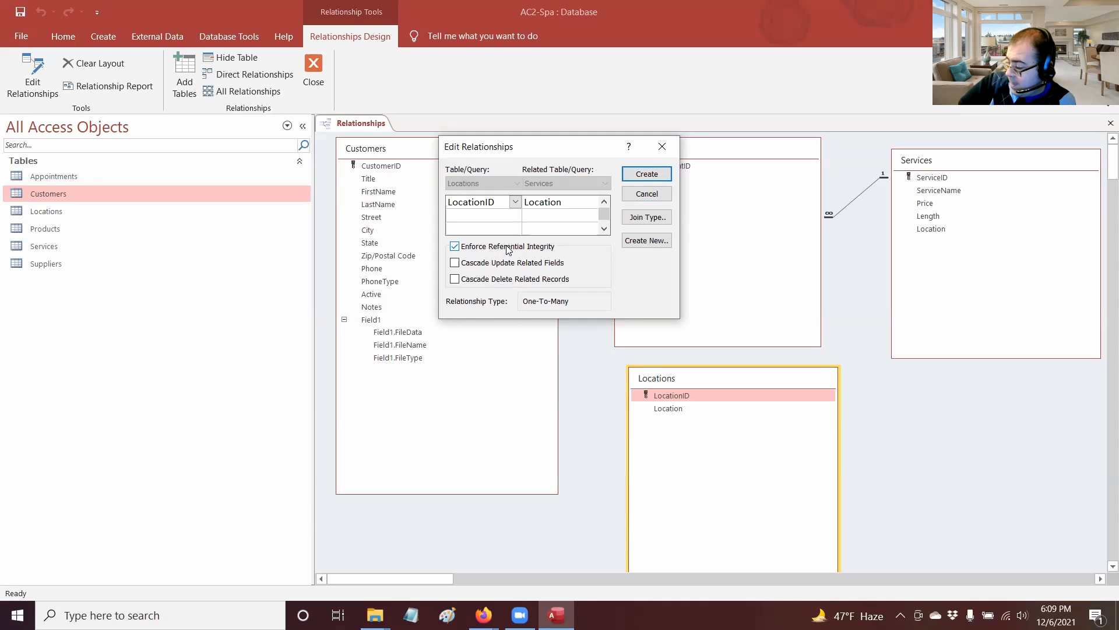
click(654, 175)
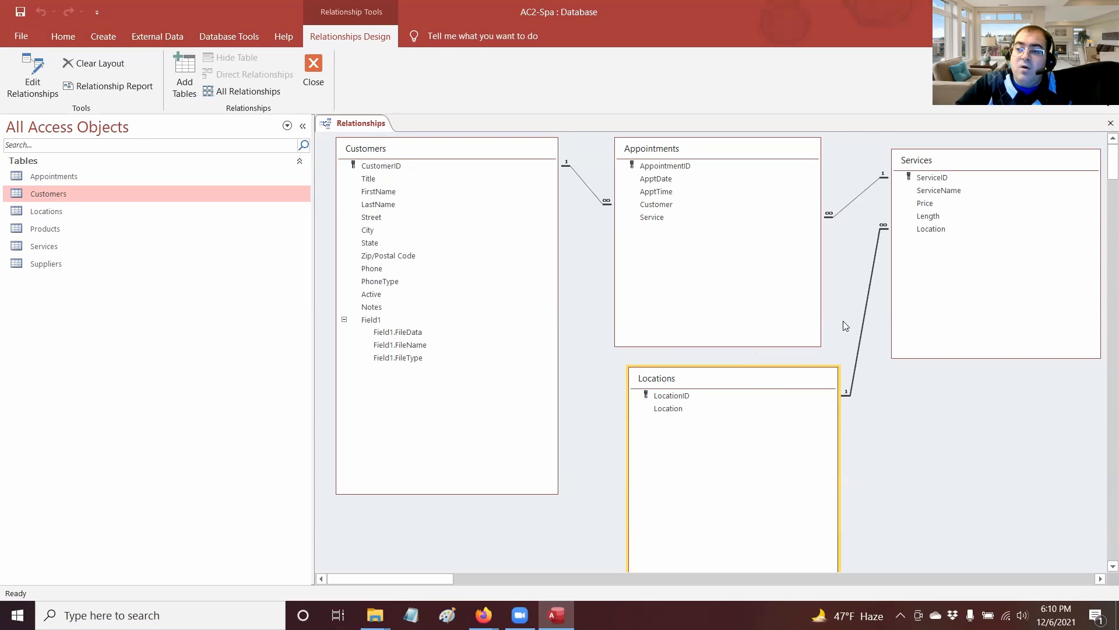
Step: Edit the Locations to Services relationship to cascade update related fields and cascade delete related records
double_click(872, 273)
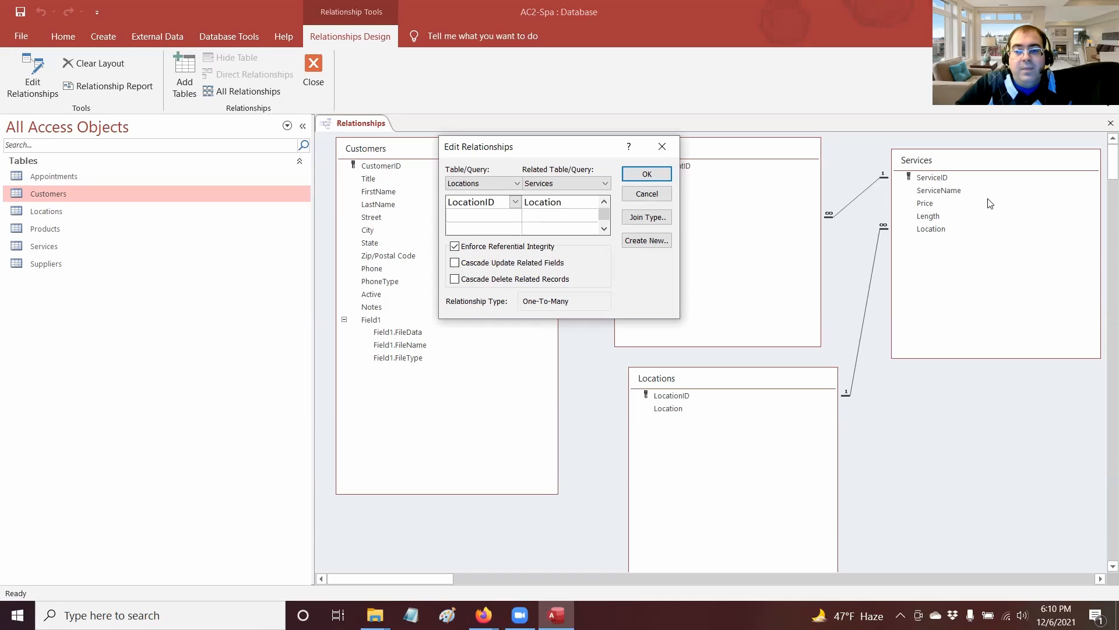
click(502, 282)
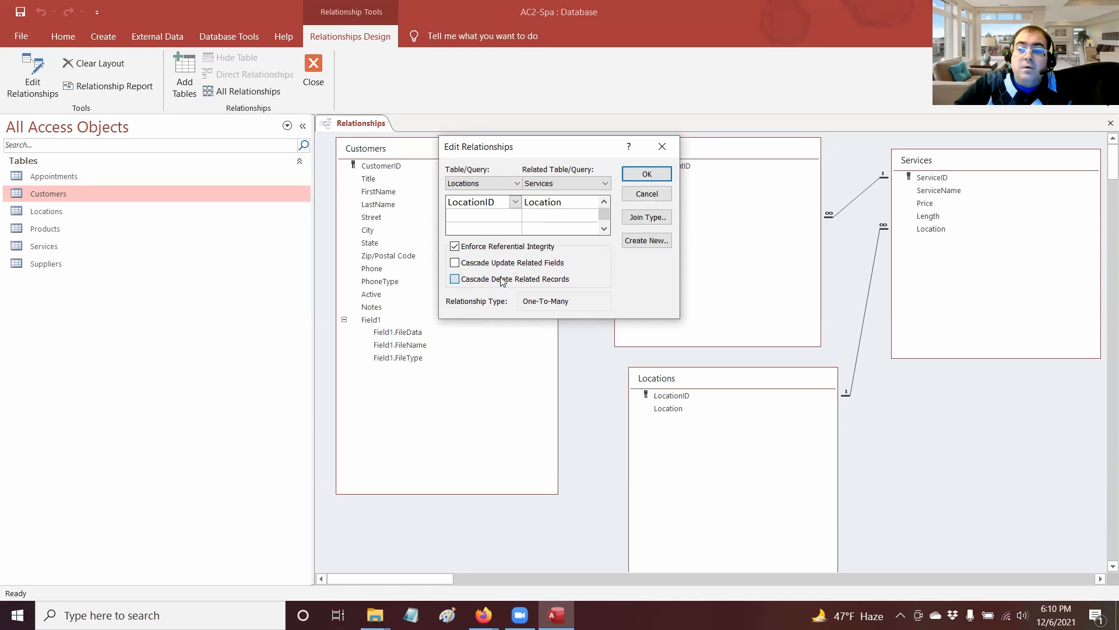
click(459, 284)
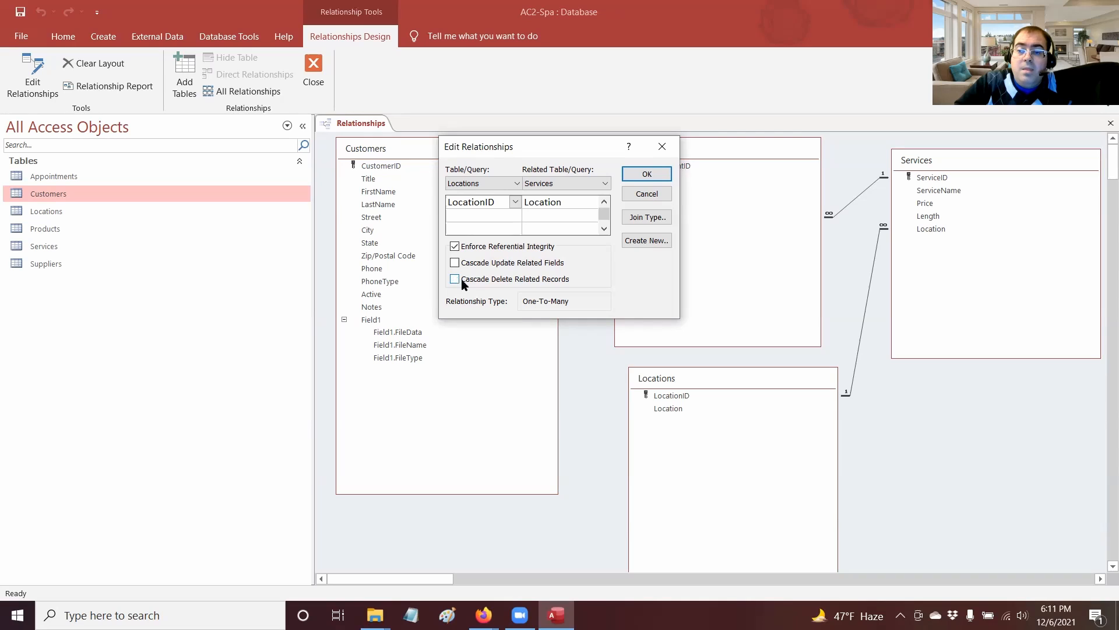
click(474, 264)
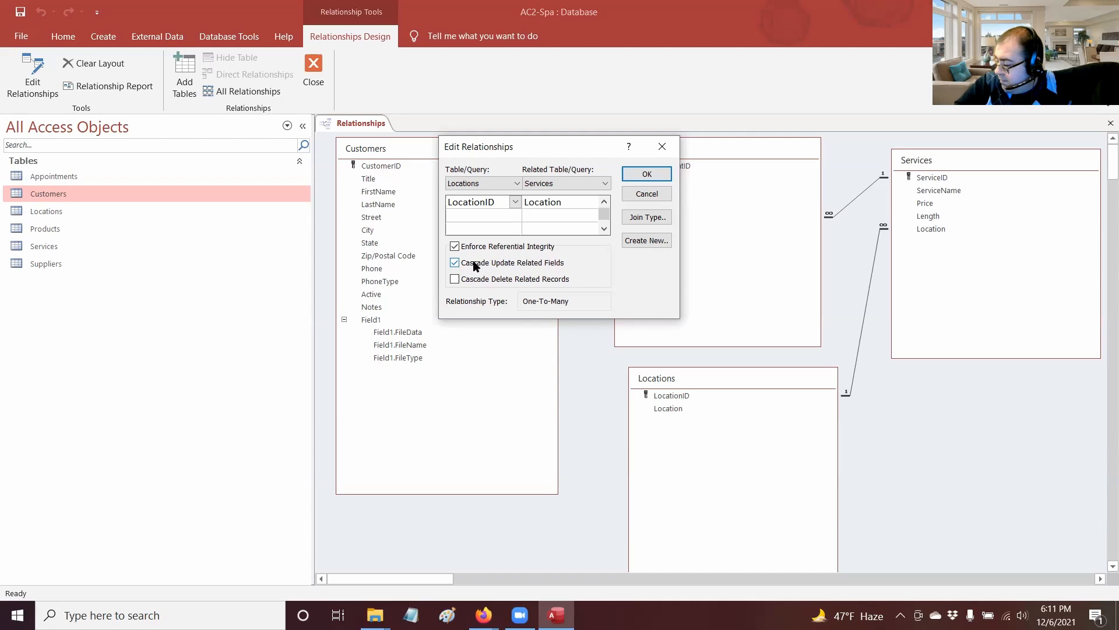
click(474, 264)
click(486, 278)
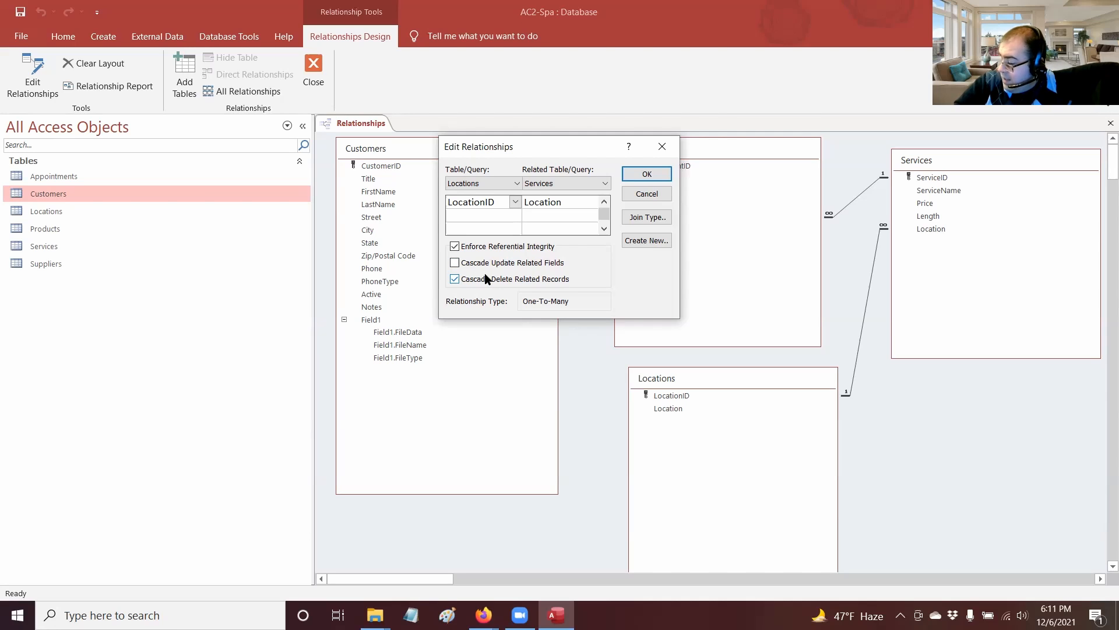
click(484, 265)
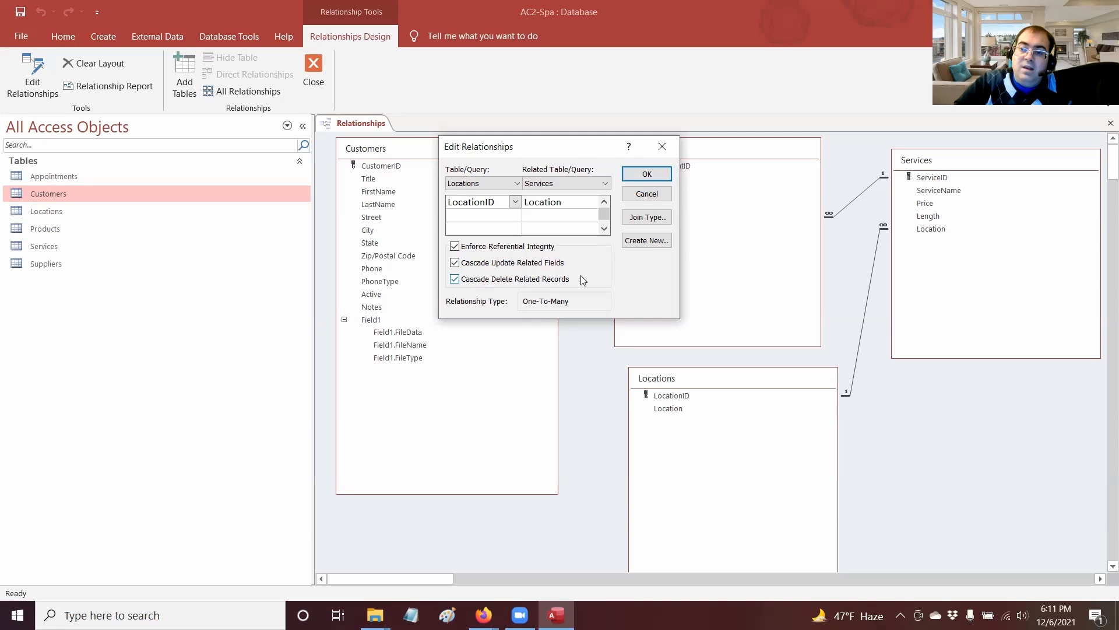
click(656, 177)
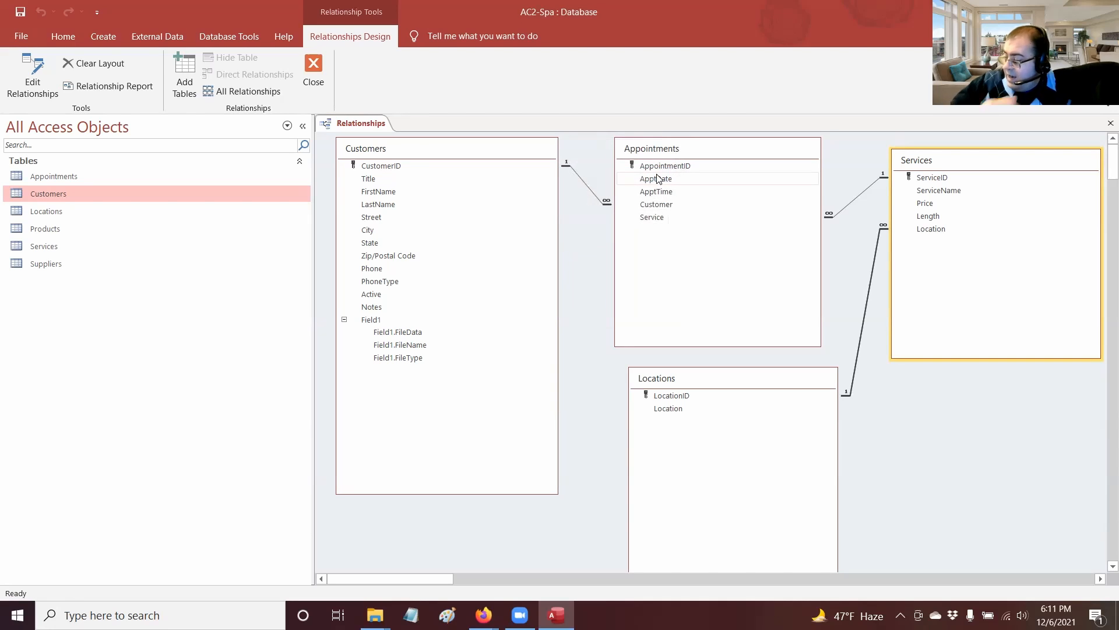
Step: Close the relationships layout with its changes saved and exit the database program
click(1109, 123)
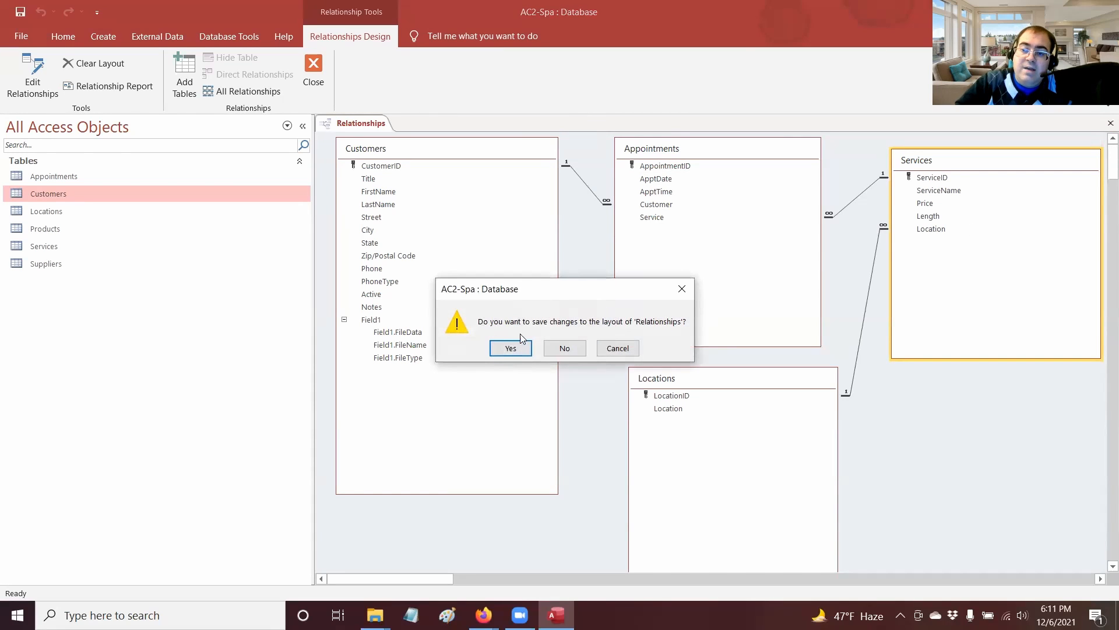
click(510, 348)
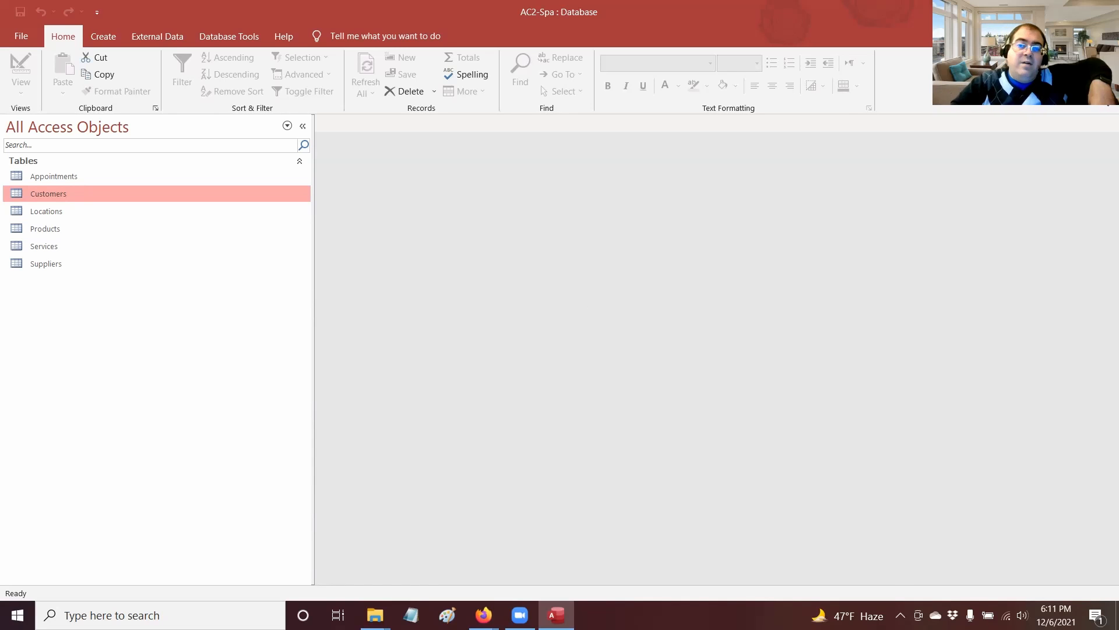
click(1101, 12)
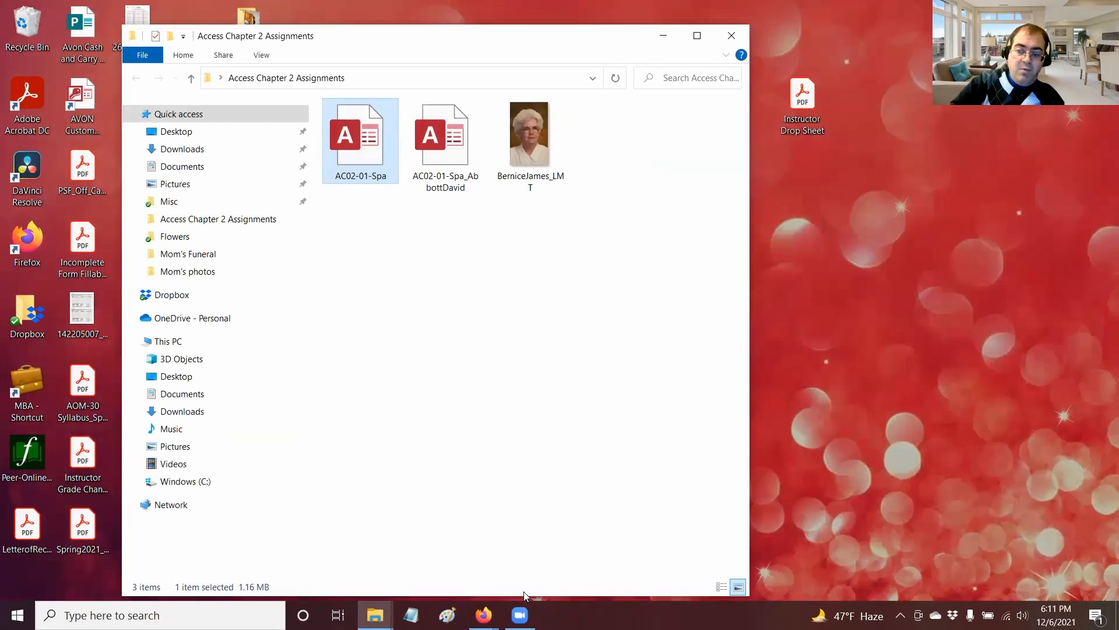
Step: Switch to the Canvas assignment page in Firefox and upload the name-suffixed AC02-01-Spa database from the Access Chapter 2 Assignments folder
click(443, 188)
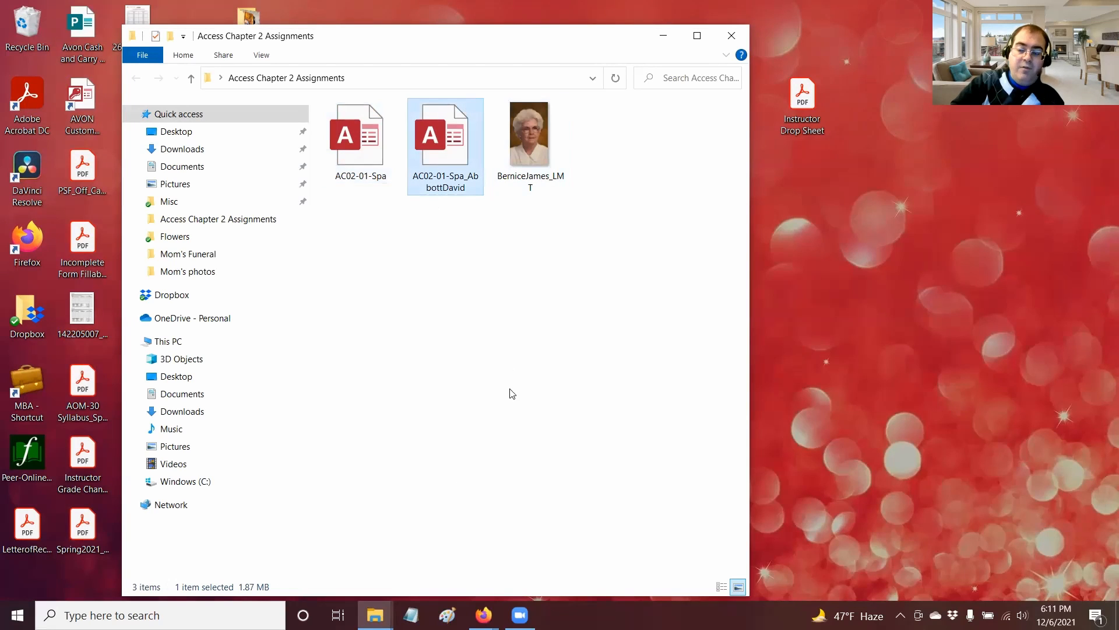
click(545, 574)
scroll(641, 449, down, 5)
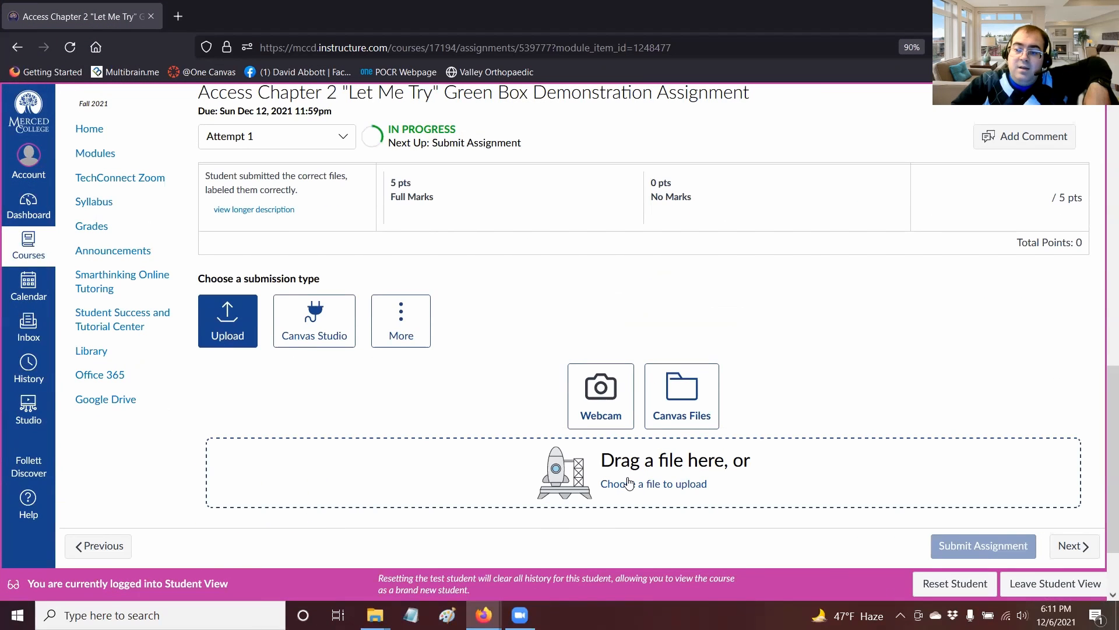
click(628, 483)
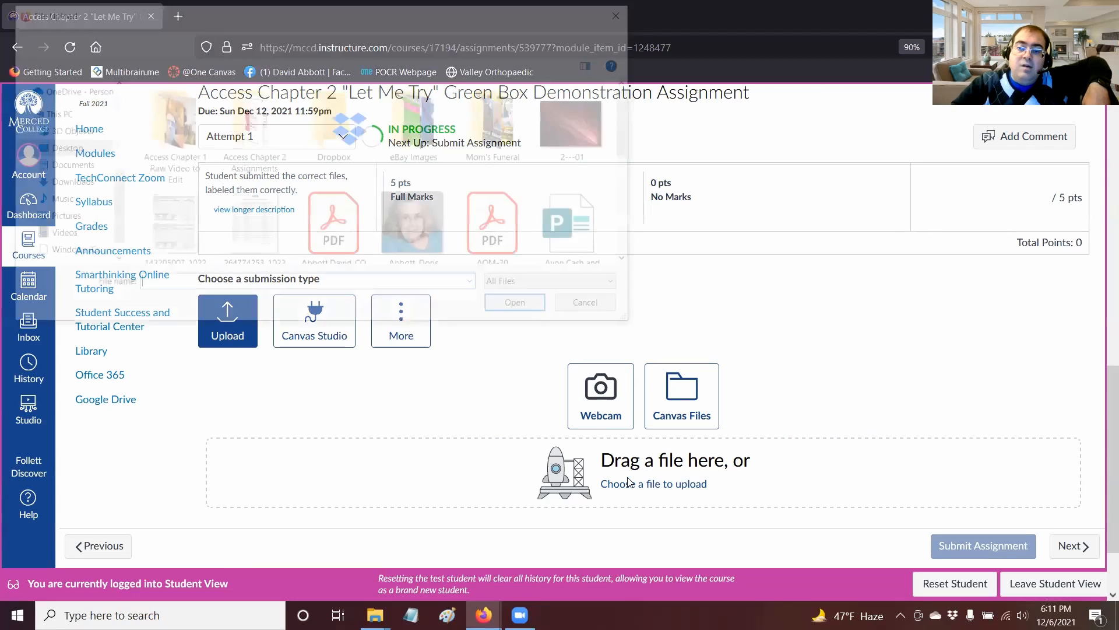
double_click(274, 143)
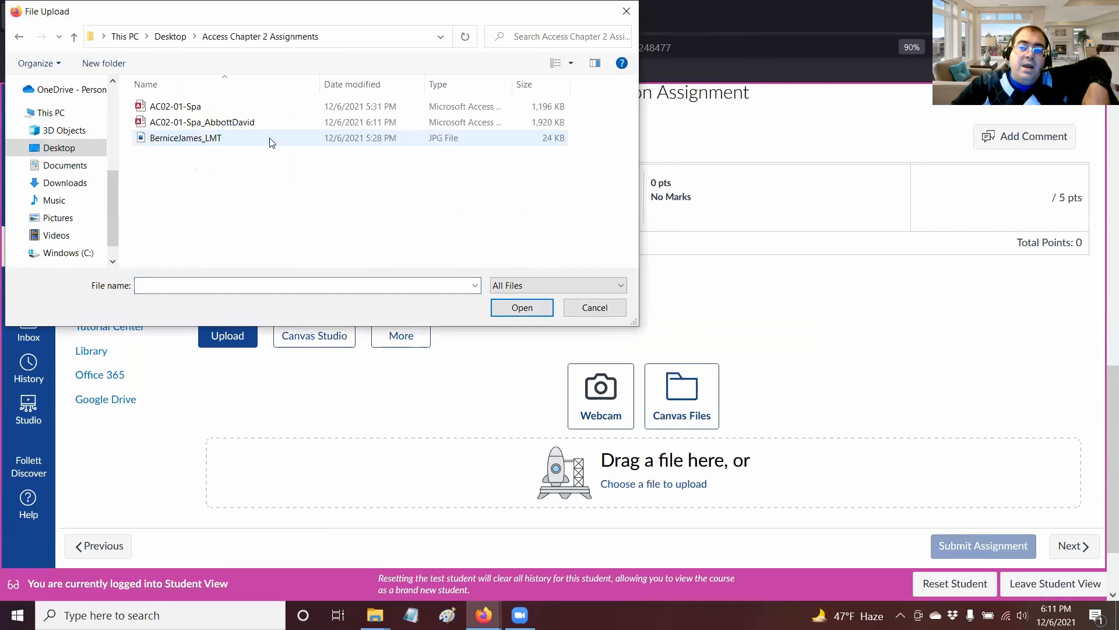
double_click(198, 125)
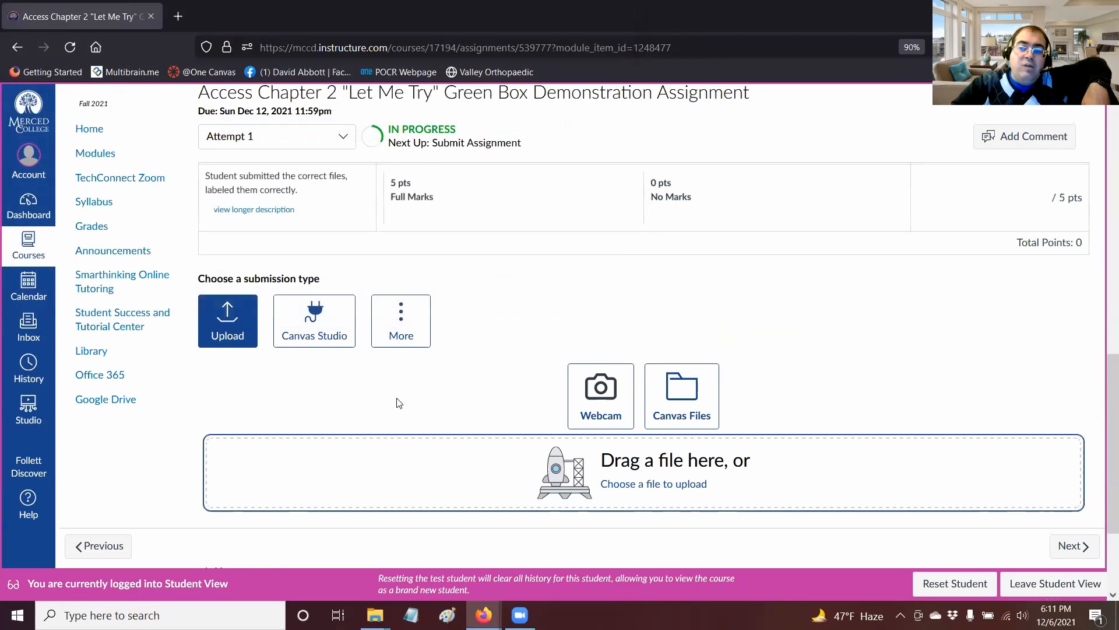
Step: Submit the Access Chapter 2 assignment with the uploaded database and check the submission preview
scroll(652, 515, down, 2)
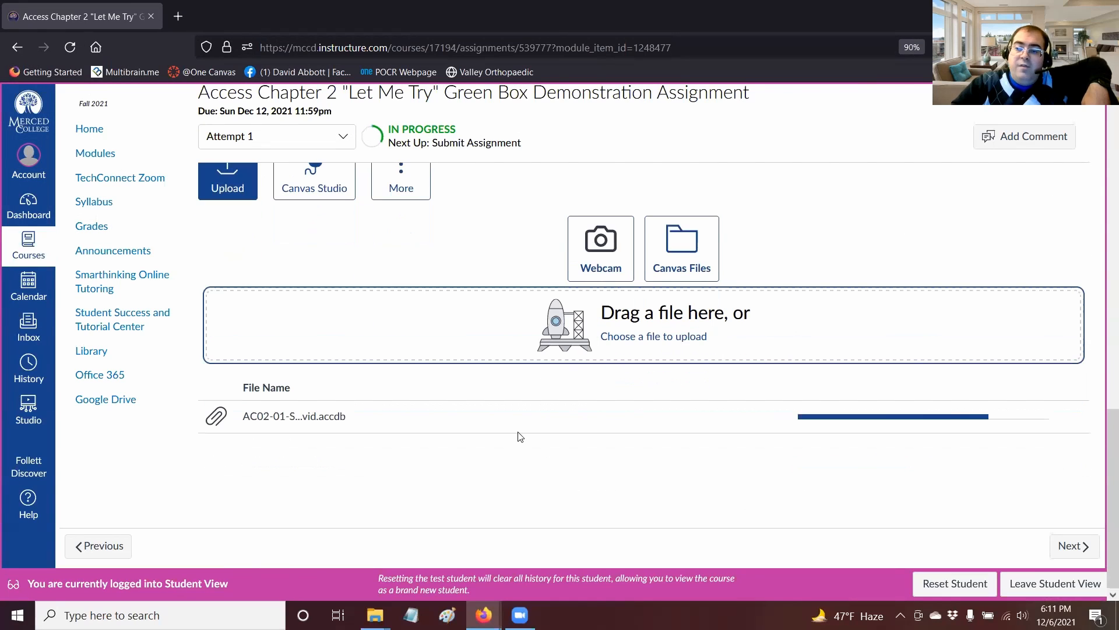
scroll(895, 430, up, 3)
scroll(894, 430, down, 3)
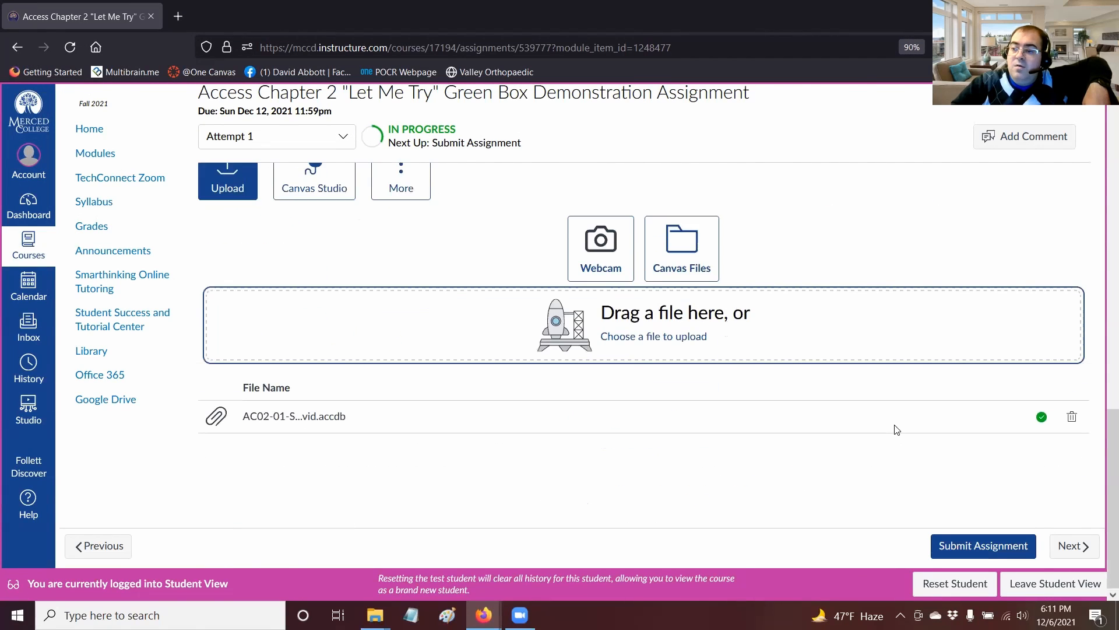
click(998, 546)
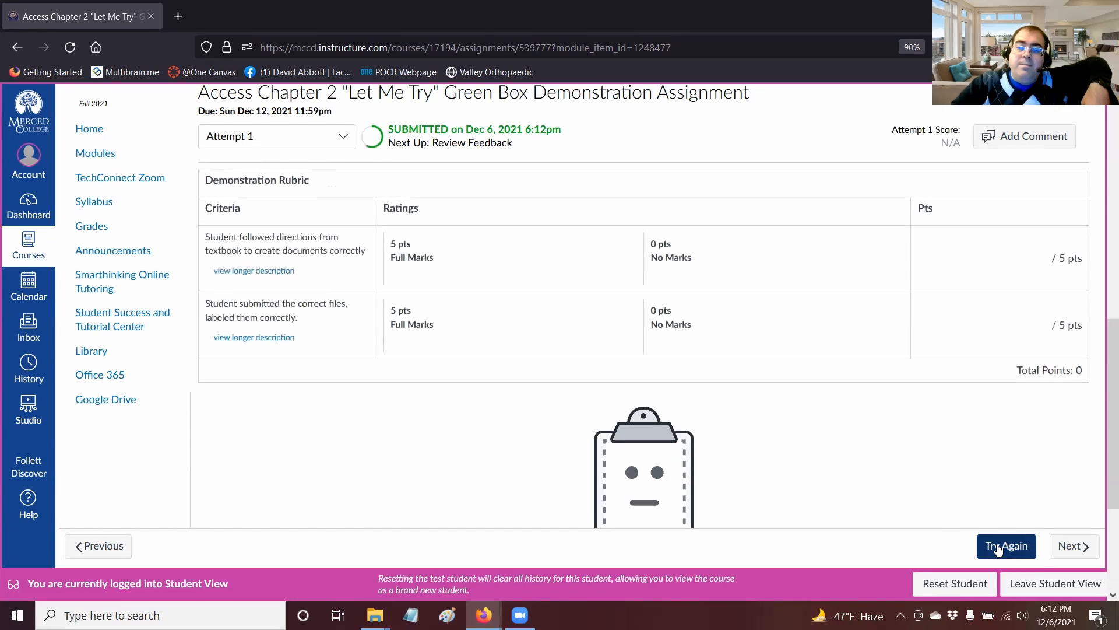
scroll(746, 333, down, 3)
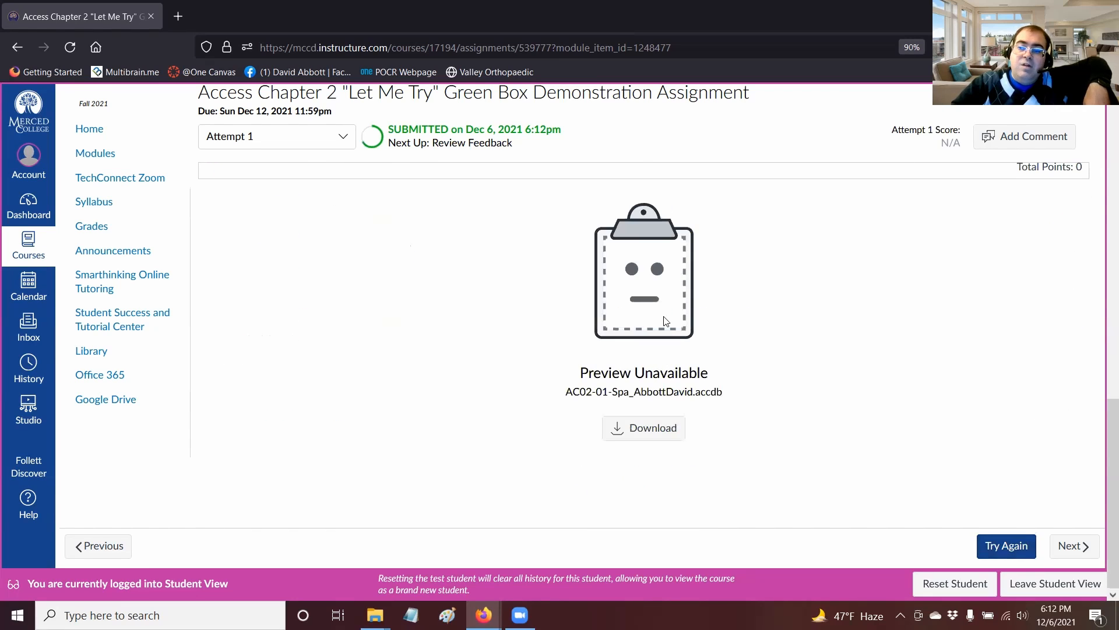